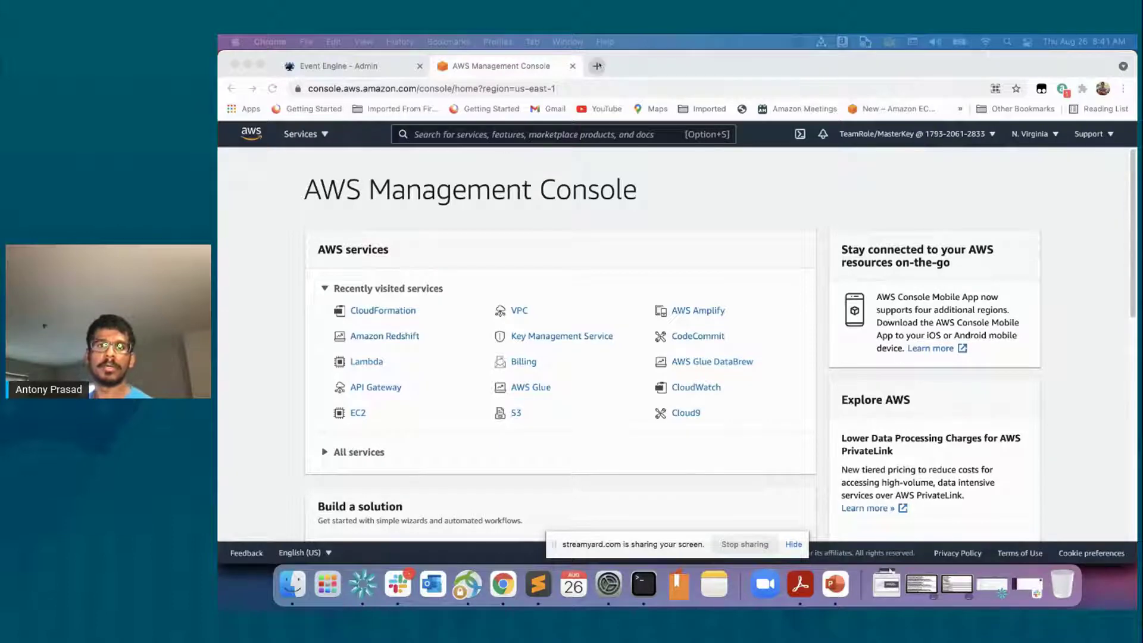
pyautogui.click(597, 66)
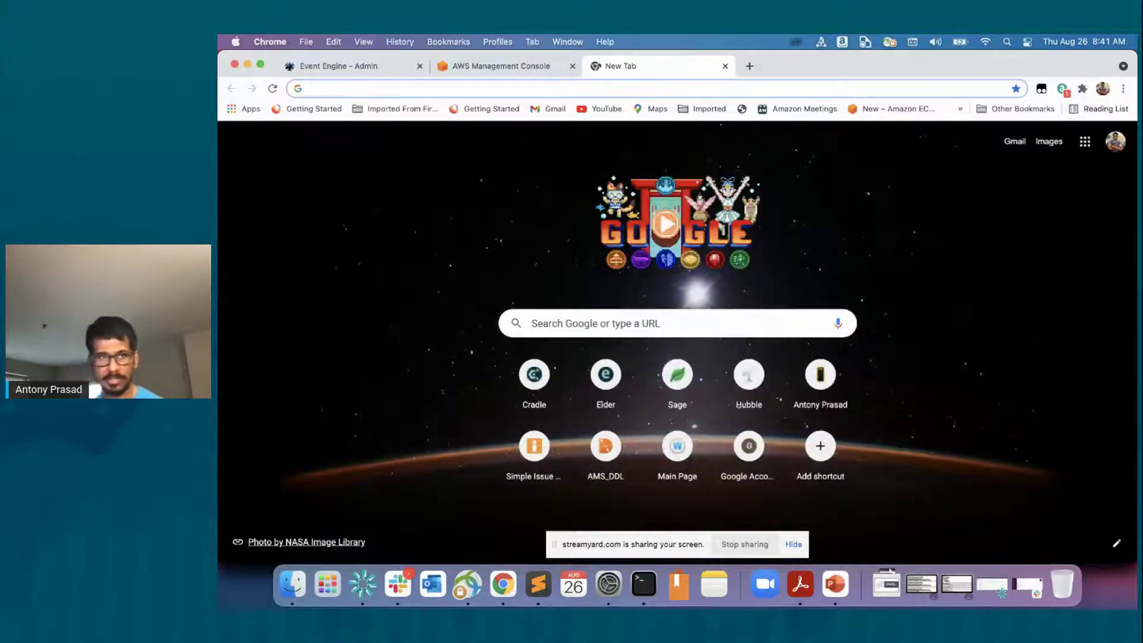
pyautogui.write('https://www.eventbox.dev/published/lesson/redshift-workshop-bacon2021/gettingstarted.html')
pyautogui.press('Return')
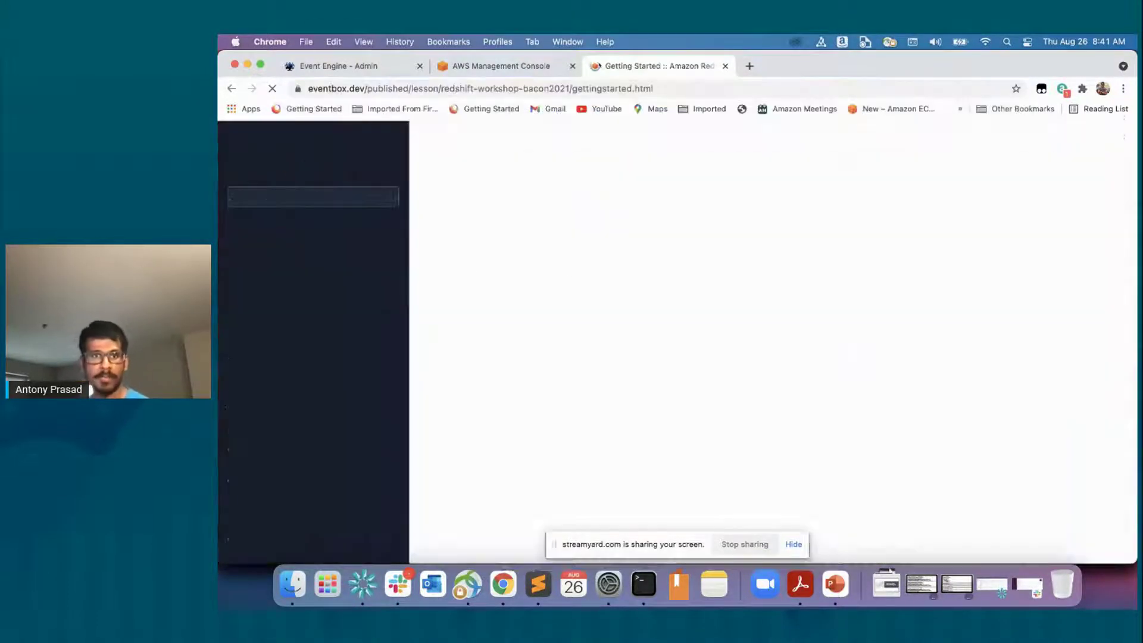
pyautogui.scroll(-2, 839, 359)
pyautogui.scroll(-2, 839, 359)
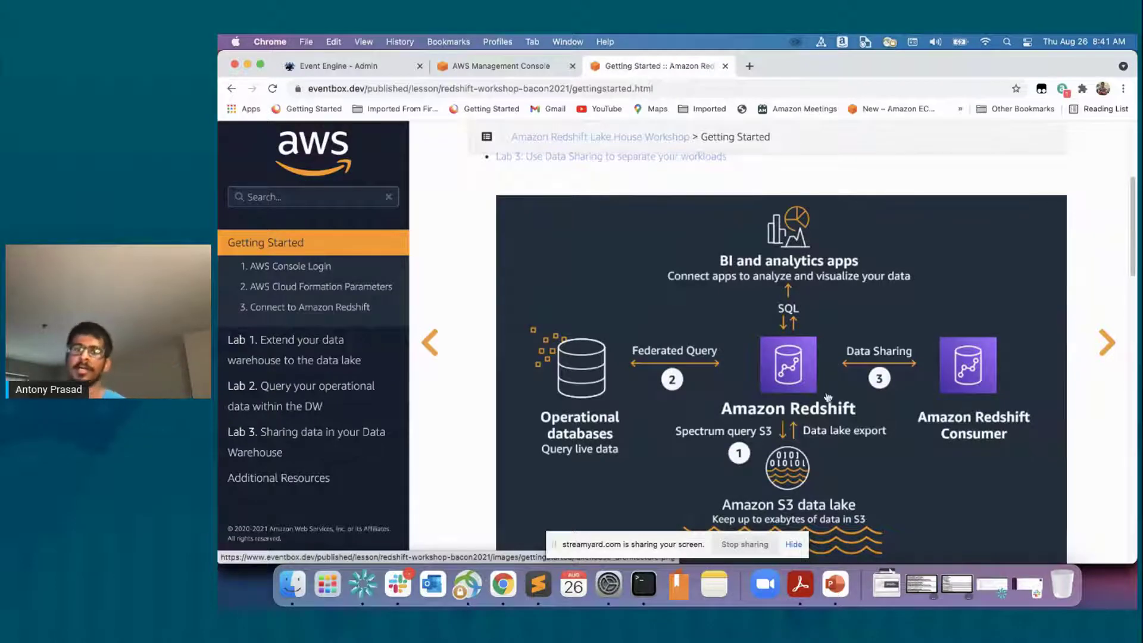
pyautogui.scroll(-4, 833, 387)
pyautogui.scroll(6, 836, 405)
pyautogui.scroll(-3, 841, 416)
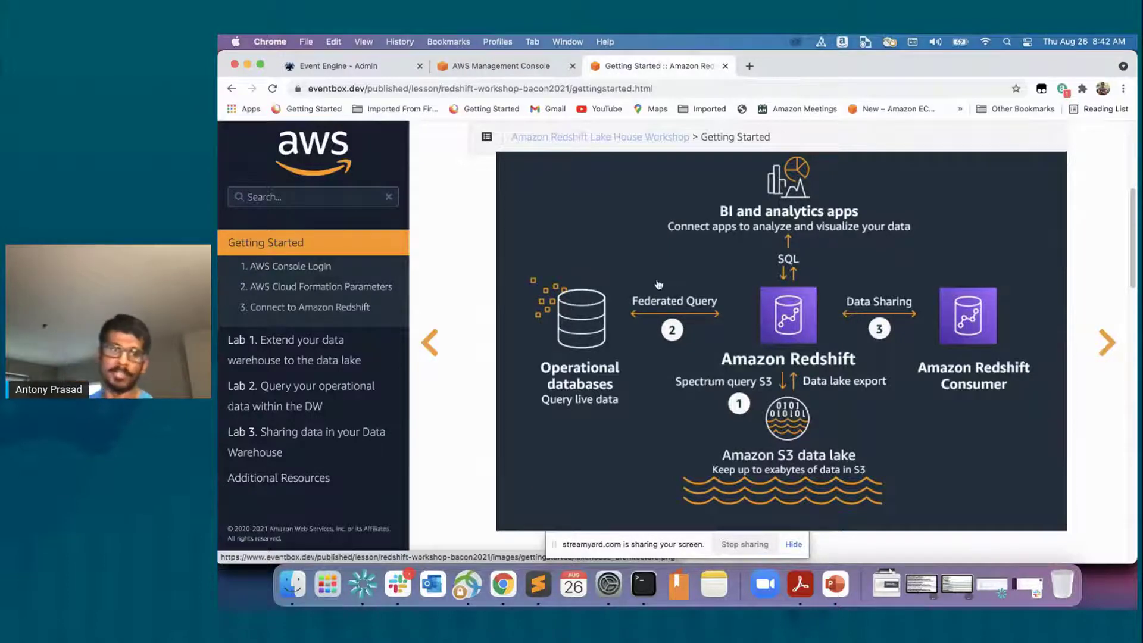
# Open the workshop's AWS Console Login lesson and read its instructions through the Open Console step
pyautogui.click(332, 267)
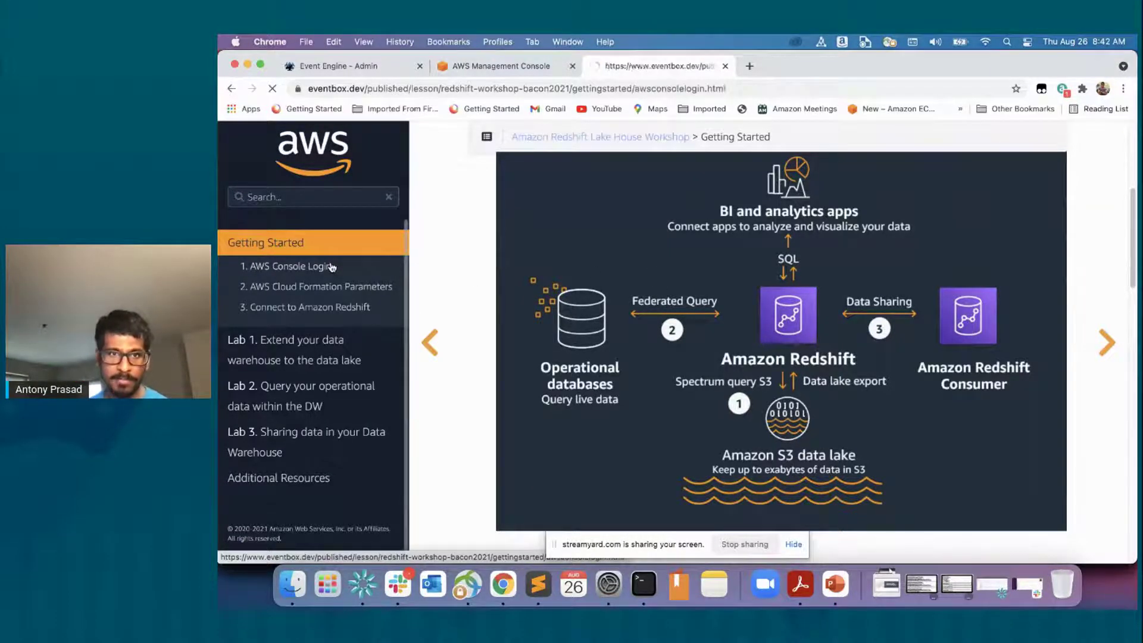
pyautogui.click(530, 67)
pyautogui.click(654, 66)
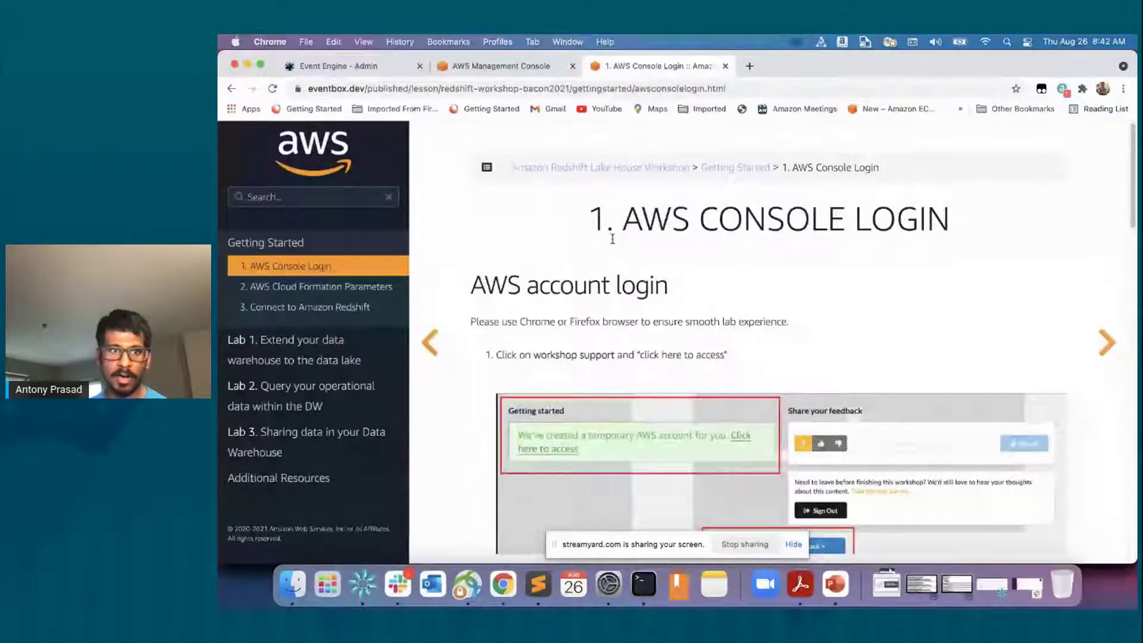
pyautogui.scroll(-5, 612, 238)
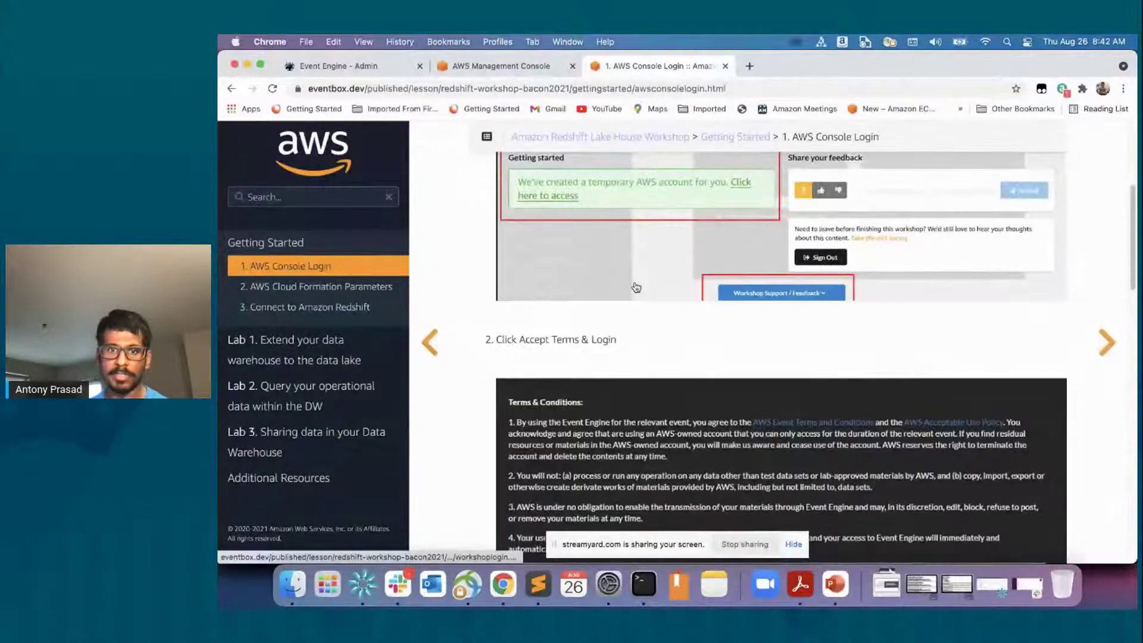
pyautogui.scroll(-5, 631, 274)
pyautogui.scroll(-10, 636, 287)
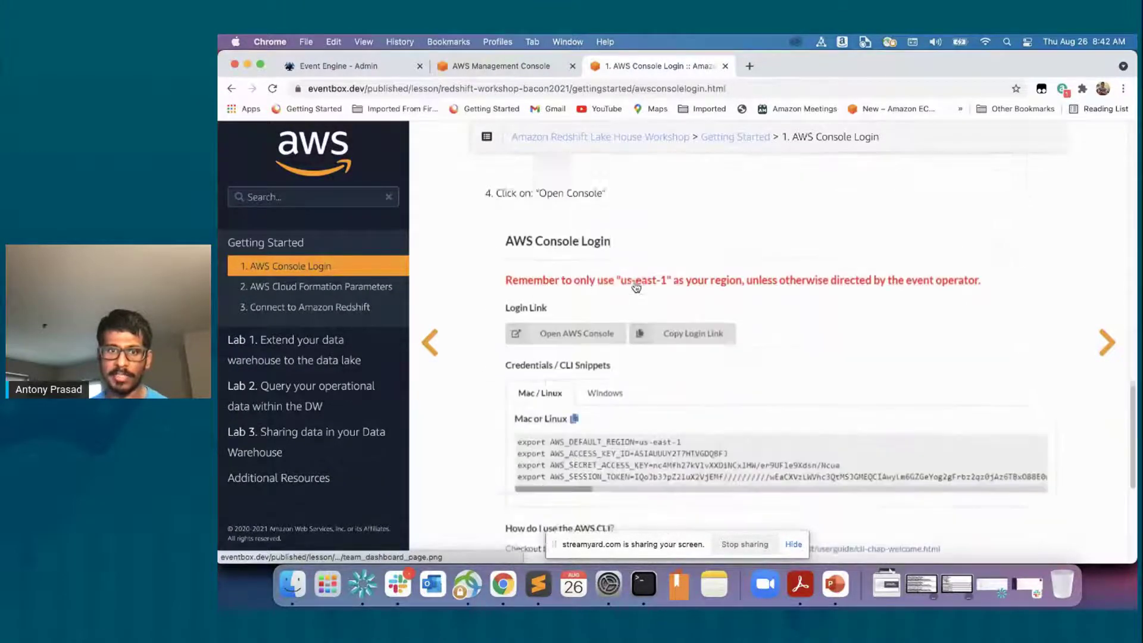
# Return to the AWS Management Console, search the services for cloudformation and open the CloudFormation service
pyautogui.click(506, 73)
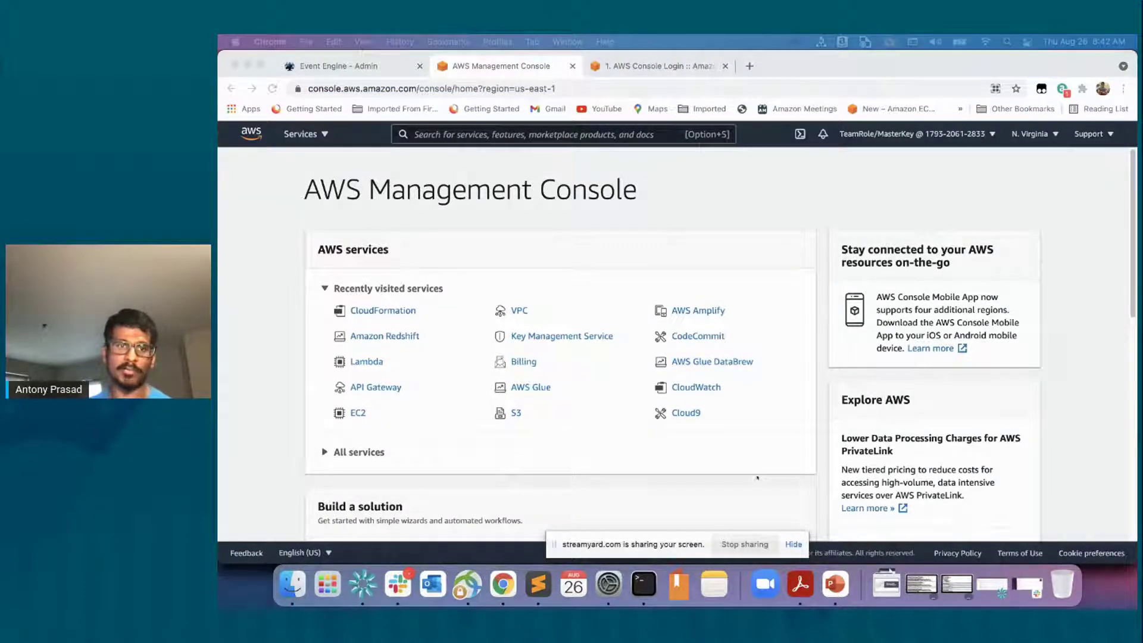
pyautogui.click(469, 142)
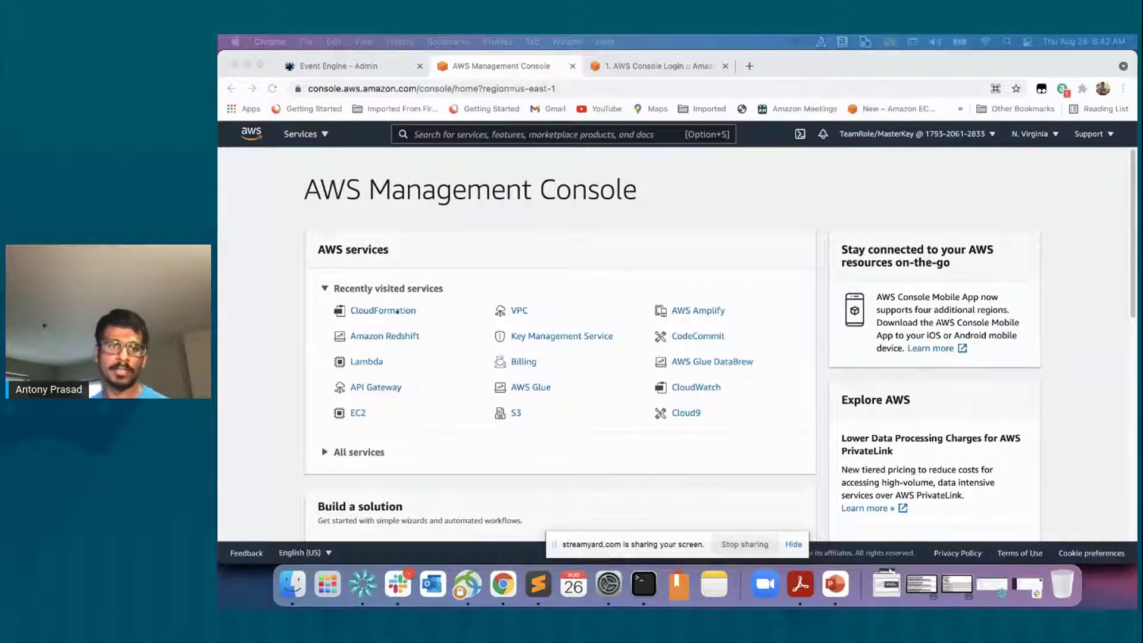
pyautogui.click(392, 313)
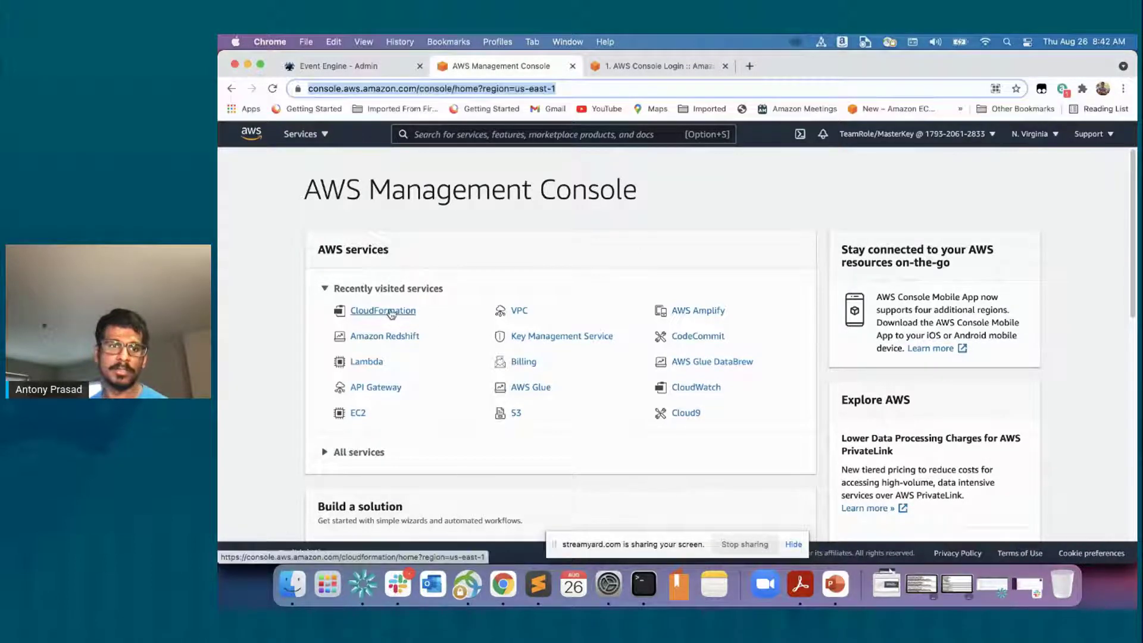
pyautogui.click(485, 141)
pyautogui.write('dd')
pyautogui.write('oud9')
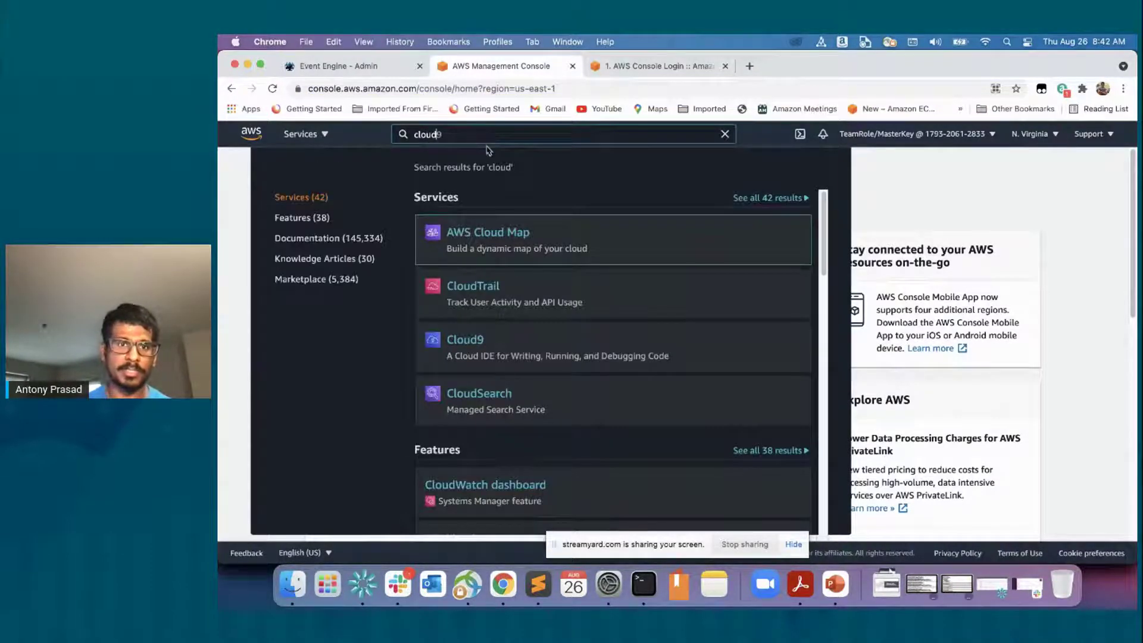
pyautogui.press('BackSpace')
pyautogui.write('formation')
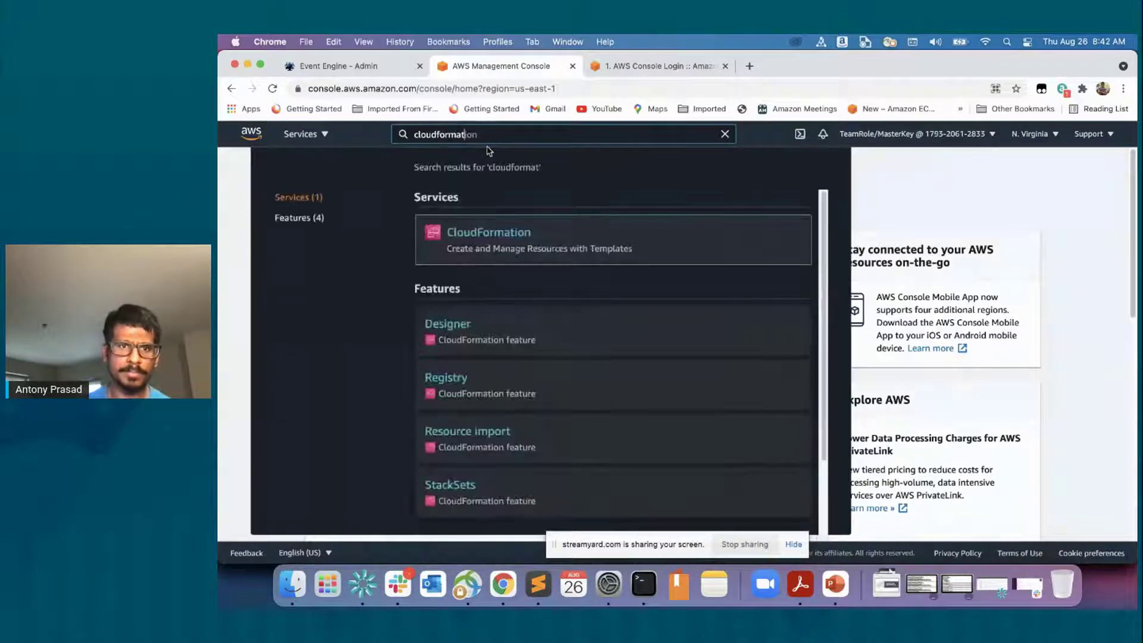
pyautogui.click(489, 233)
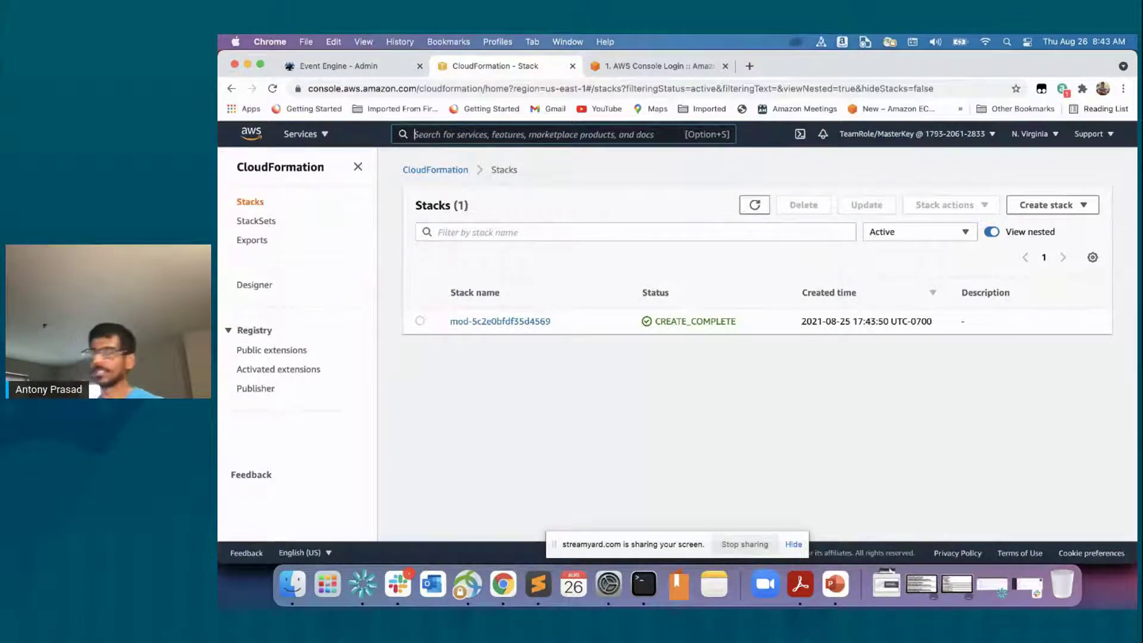
# Open the outputs of stack mod-5c2e0bfdf35d4569 and filter them by RedshiftClusterRoleArn
pyautogui.click(498, 321)
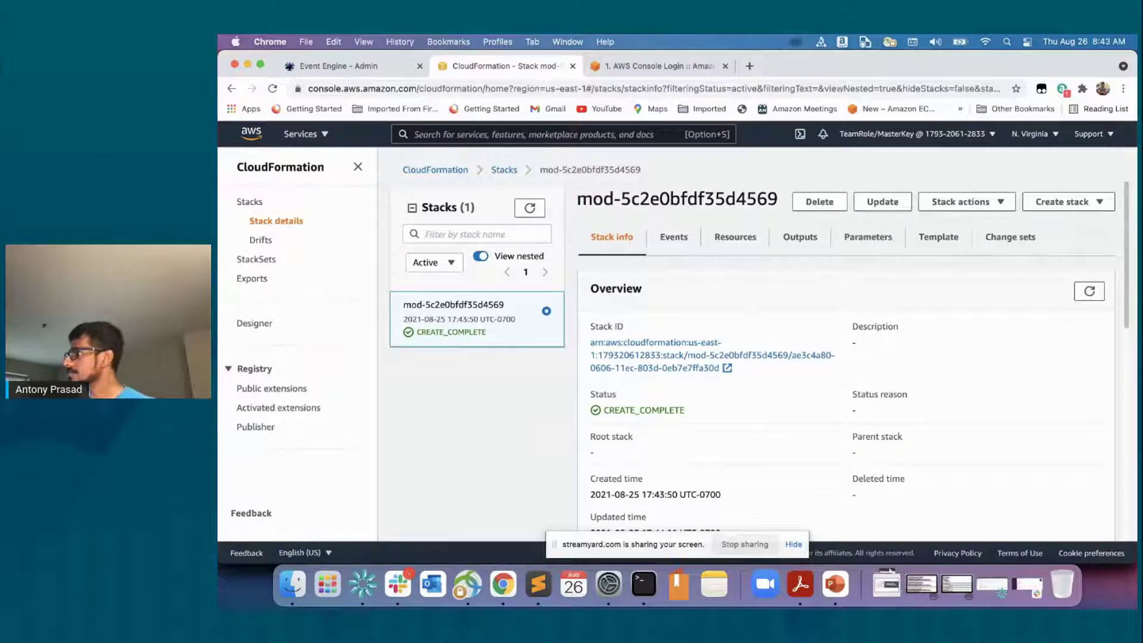
pyautogui.click(803, 238)
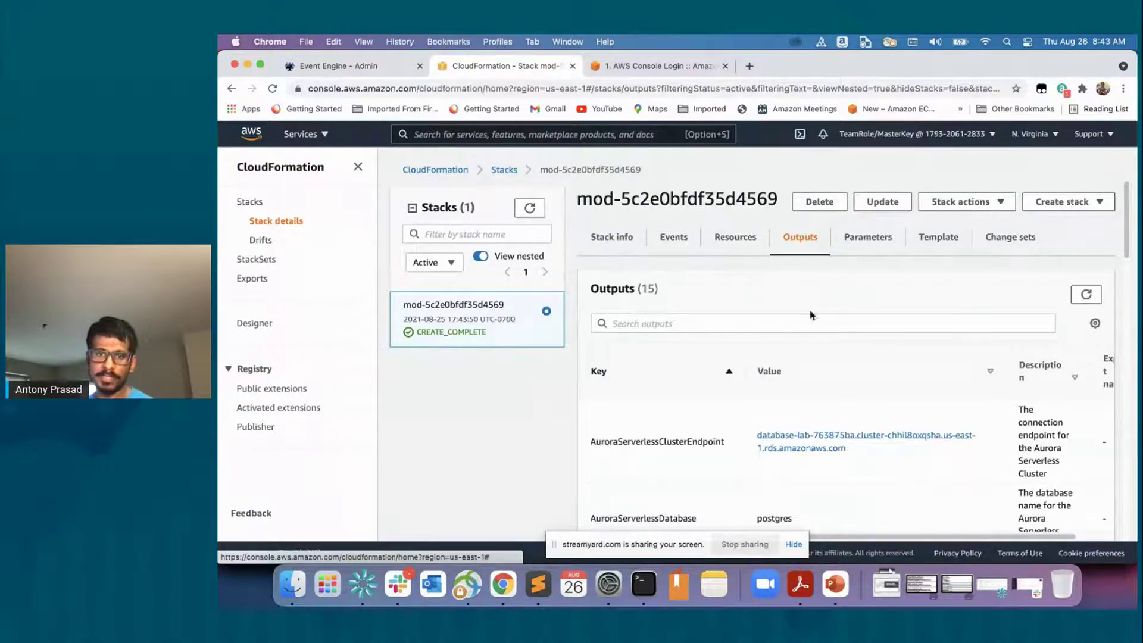
pyautogui.scroll(-5, 827, 354)
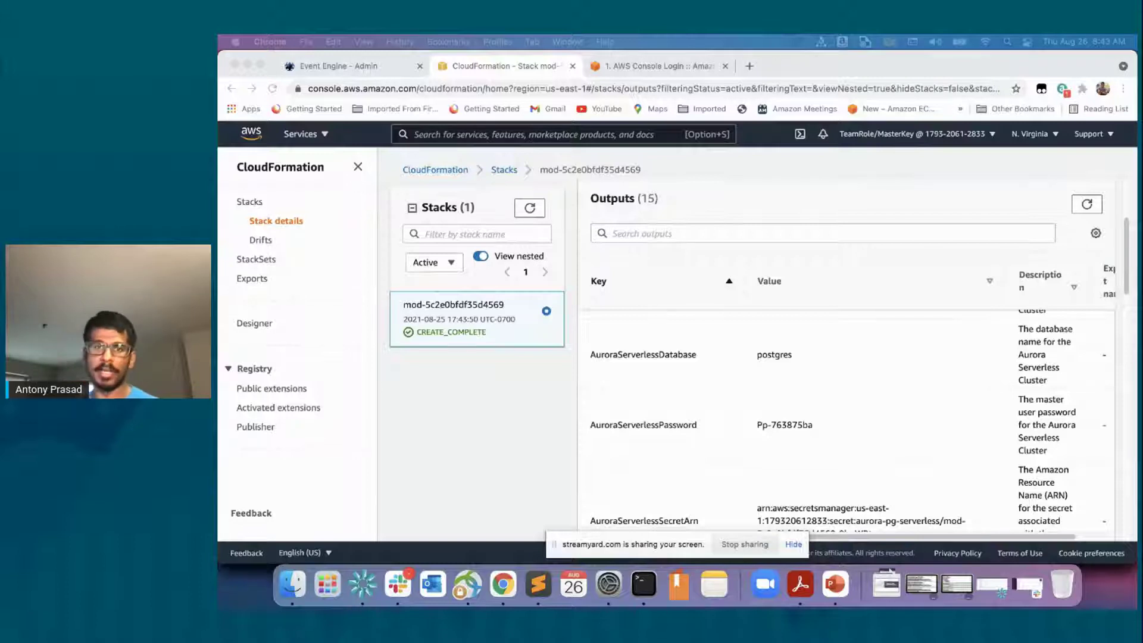
pyautogui.click(704, 234)
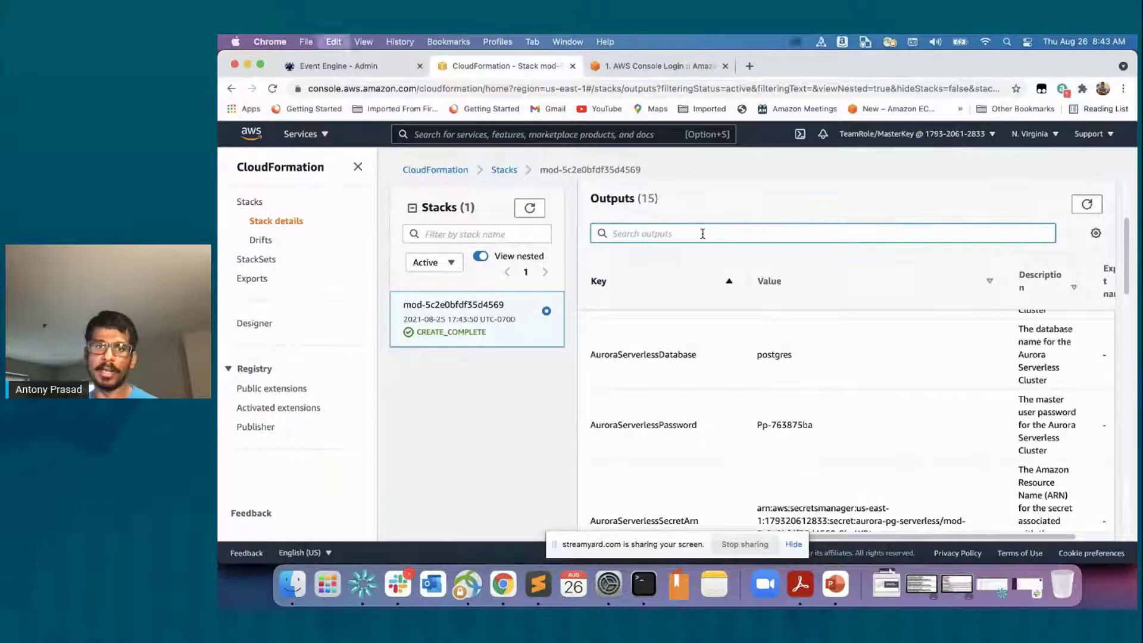
pyautogui.write('RedshiftClusterRoleArn')
pyautogui.scroll(-1, 704, 239)
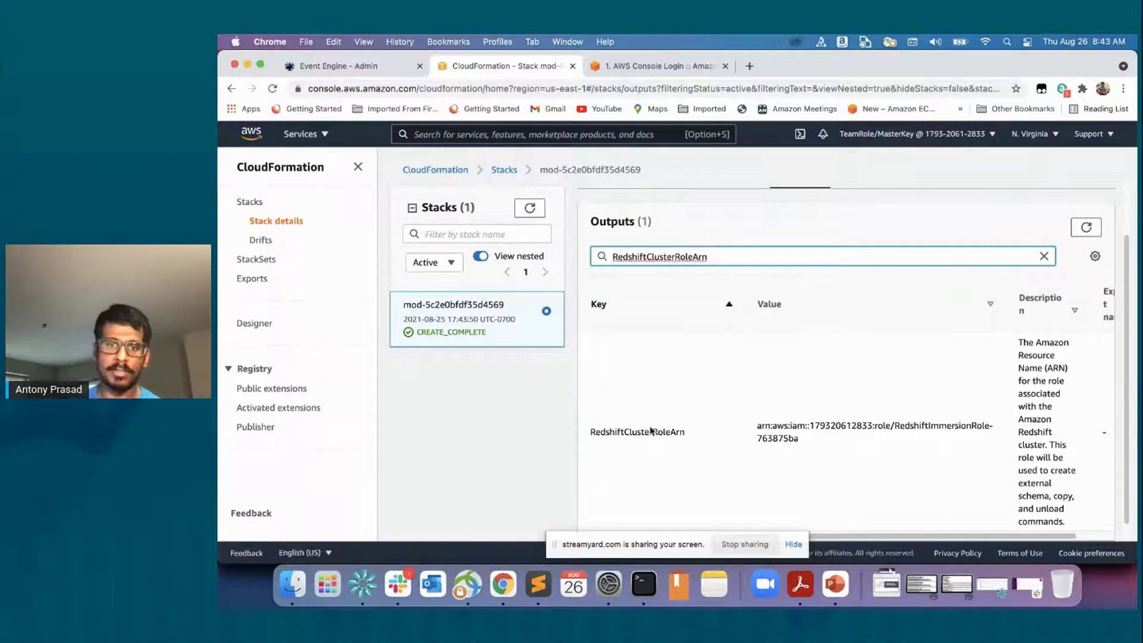
# Copy the key name RedshiftClusterRoleArn into the untitled Sublime Text note, followed by a colon
pyautogui.doubleClick(648, 431)
pyautogui.press('super+c')
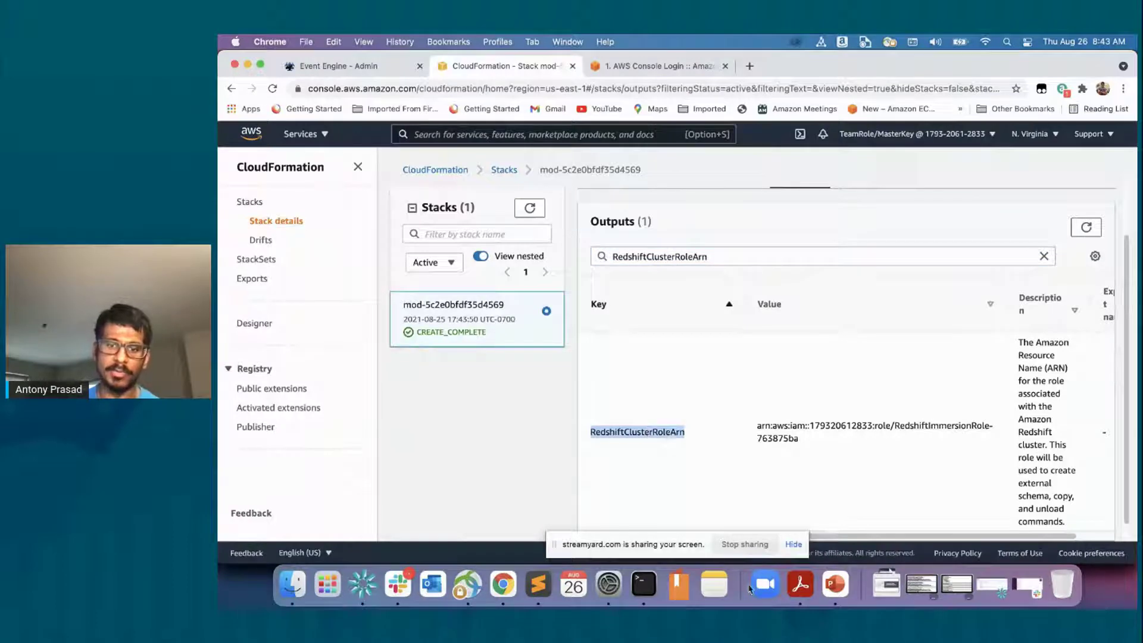
pyautogui.click(542, 589)
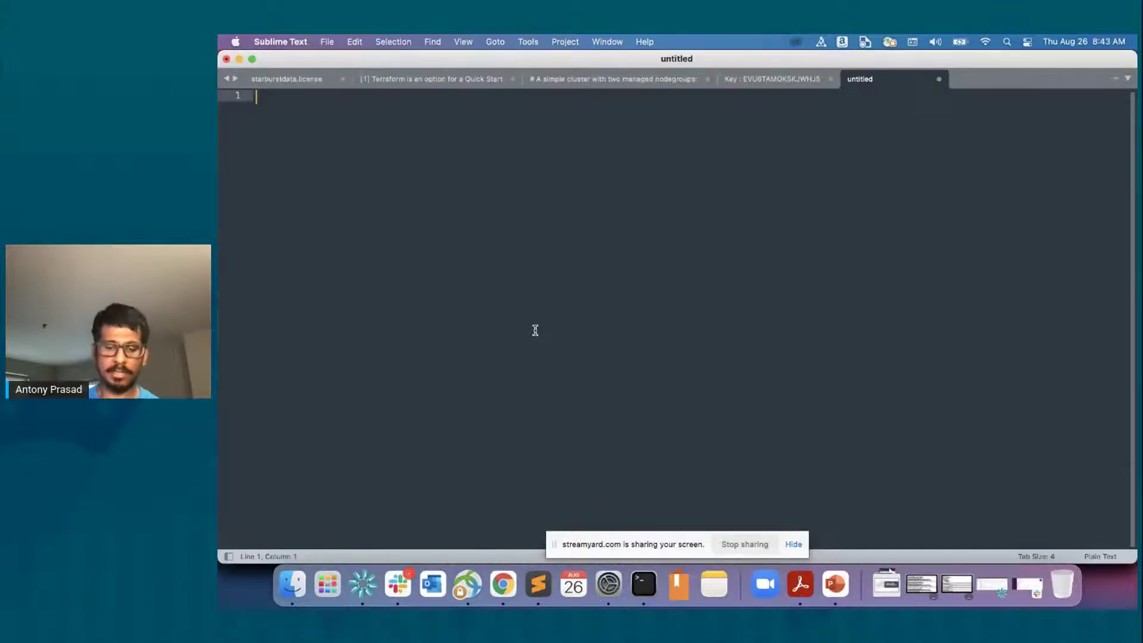
pyautogui.press('super+v')
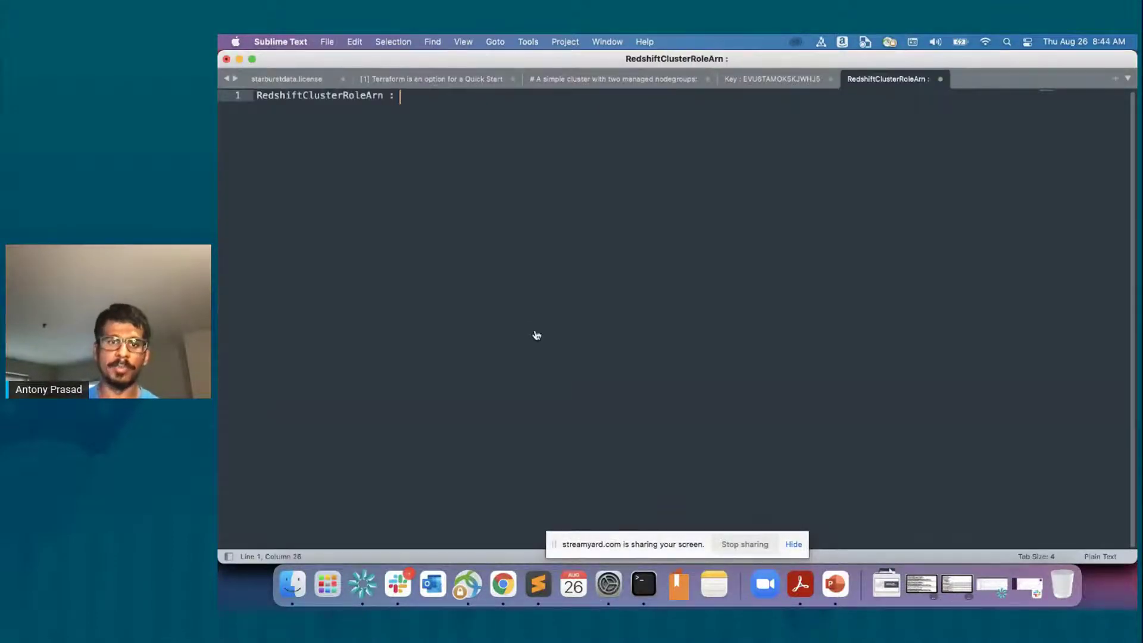
# Copy the role ARN value from the stack outputs after RedshiftClusterRoleArn in the Sublime Text note and begin a new line
pyautogui.press('super+Tab')
pyautogui.moveTo(758, 426); pyautogui.dragTo(811, 441)
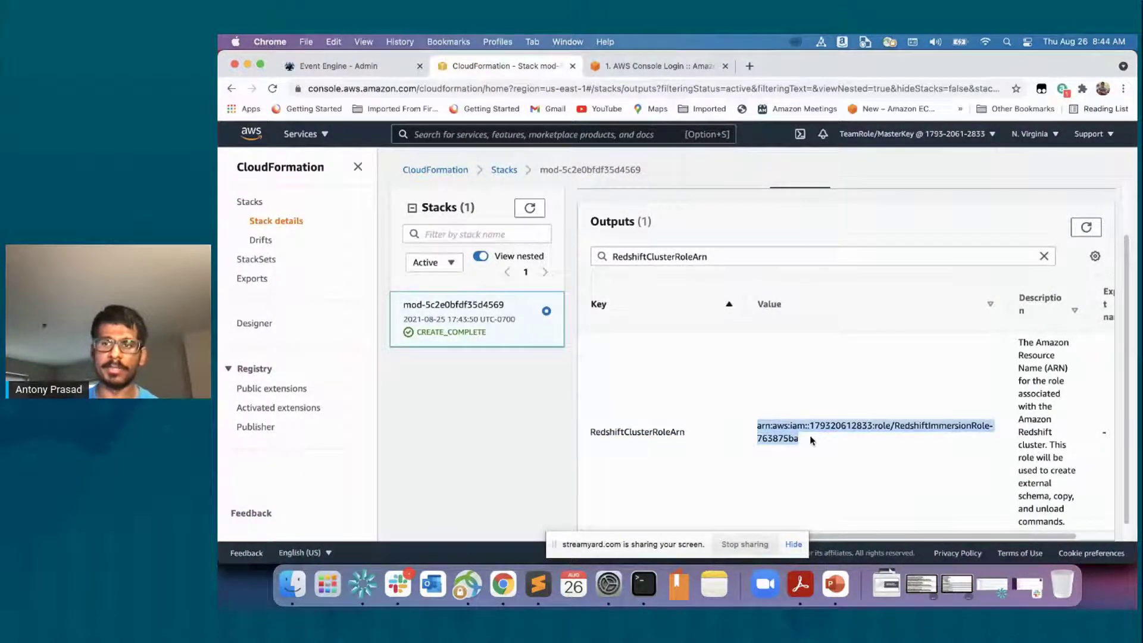
pyautogui.press('super+c')
pyautogui.press('super+Tab')
pyautogui.press('super+v')
pyautogui.press('Return')
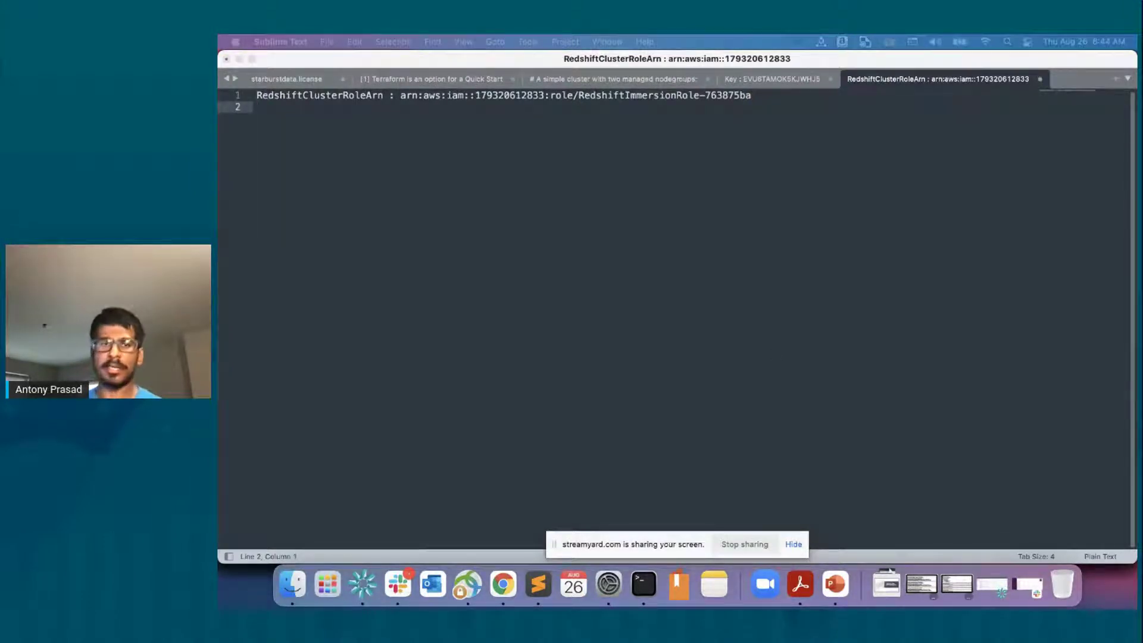
# Filter the stack outputs in Chrome by RedshiftProducerClusterDatabase and add that key with a colon to the Sublime Text note's second line
pyautogui.click(503, 584)
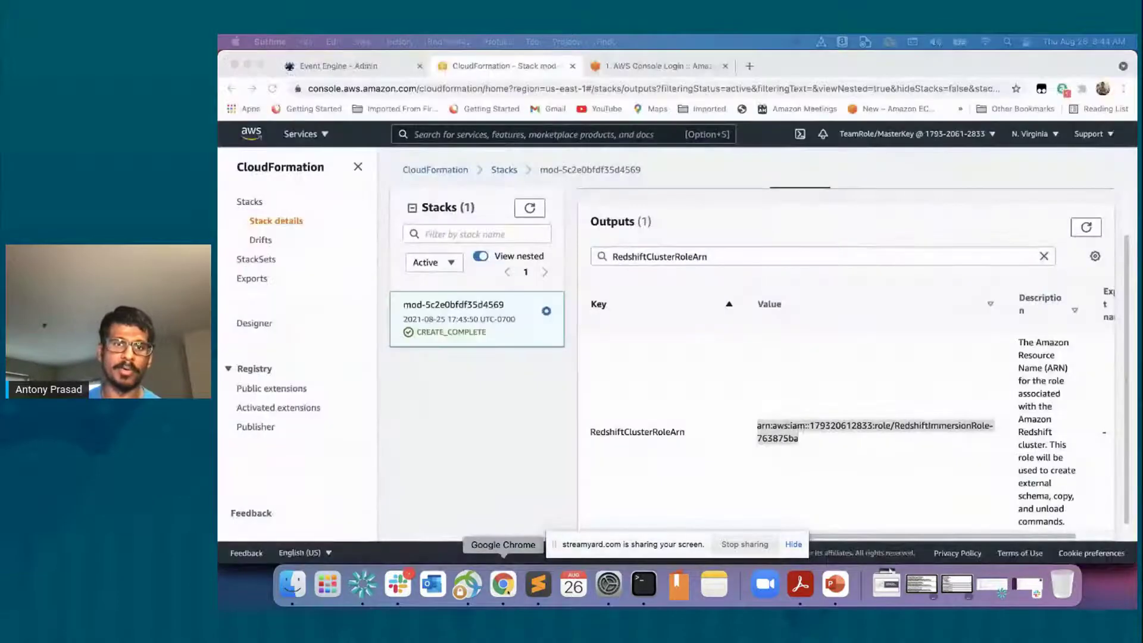
pyautogui.doubleClick(675, 256)
pyautogui.press('super+v')
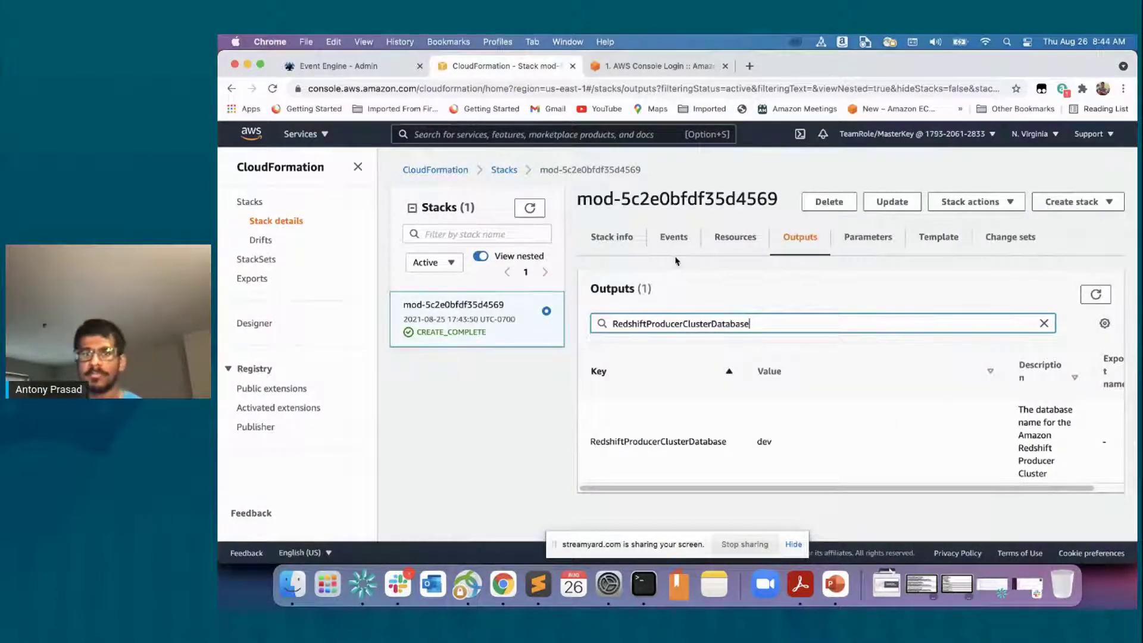
pyautogui.doubleClick(629, 439)
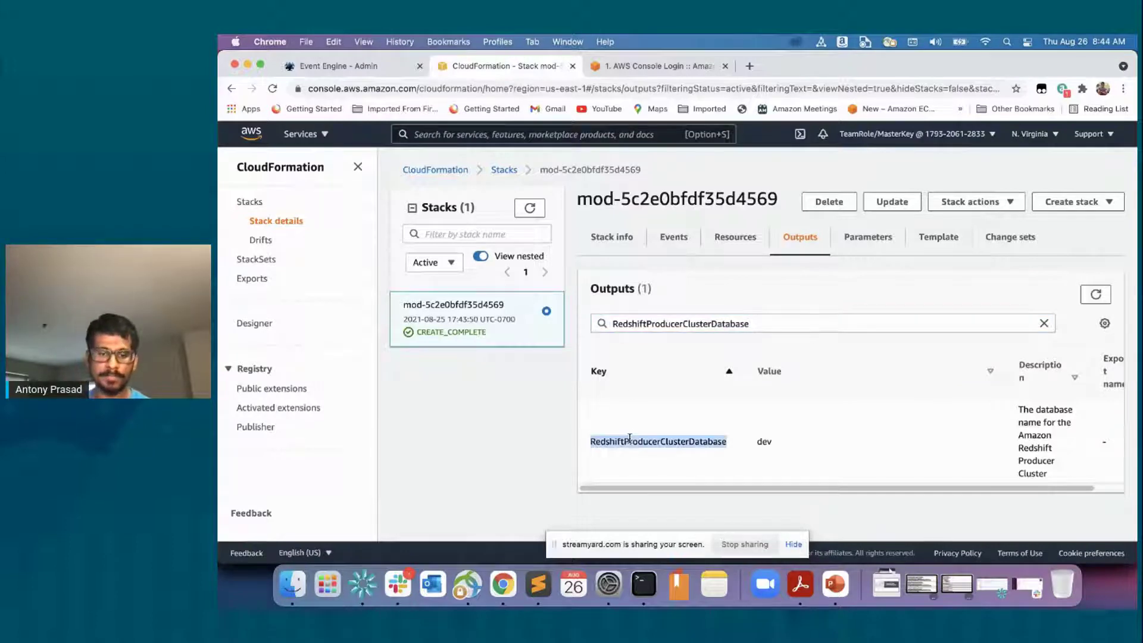
pyautogui.click(544, 589)
pyautogui.press('super+v')
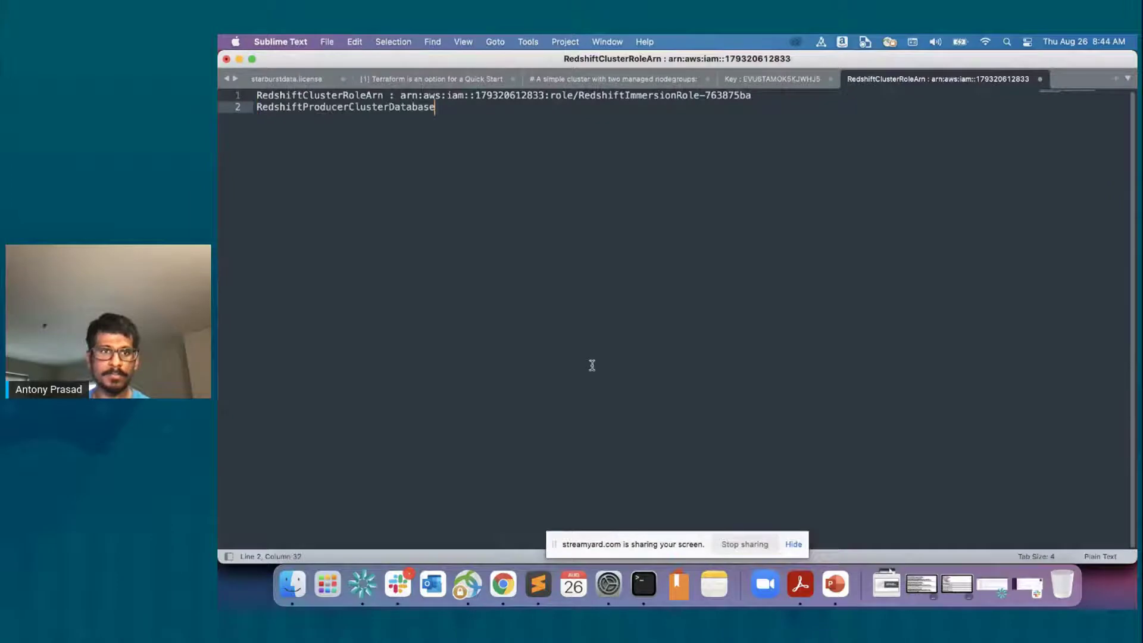
pyautogui.write(':')
# Copy the value dev from the stack outputs after RedshiftProducerClusterDatabase in the Sublime Text note and begin a new line
pyautogui.press('super+Tab')
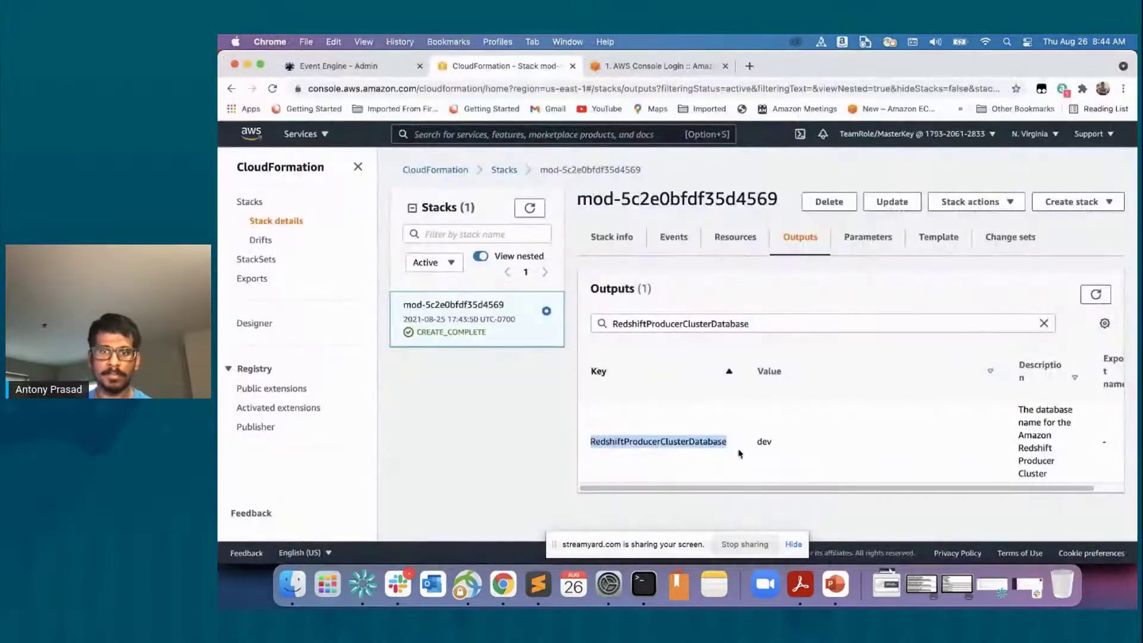
pyautogui.doubleClick(763, 441)
pyautogui.press('super+Tab')
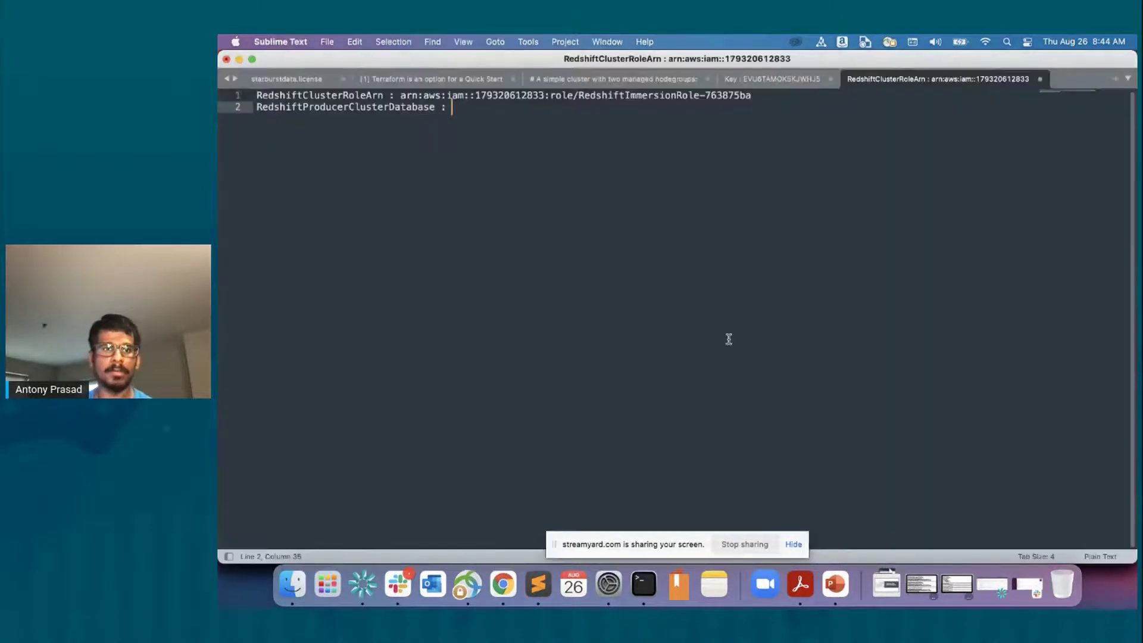
pyautogui.press('super+v')
pyautogui.press('Return')
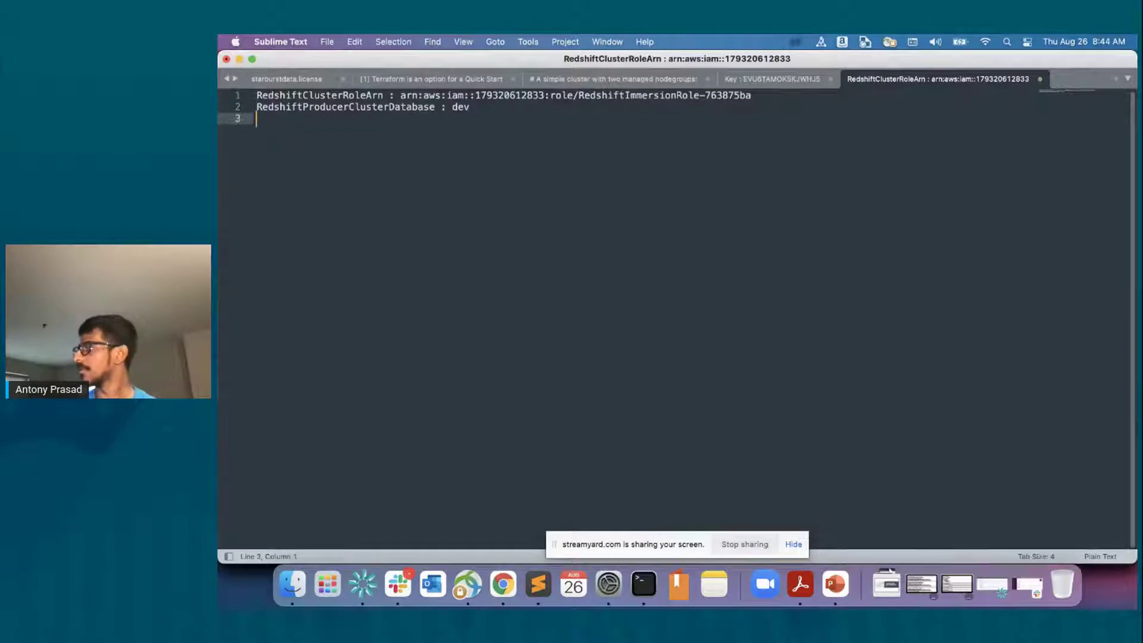
# Filter the stack outputs in Chrome by RedshiftProducerClusterUser and add that key with a colon to the Sublime Text note's third line
pyautogui.press('super+Tab')
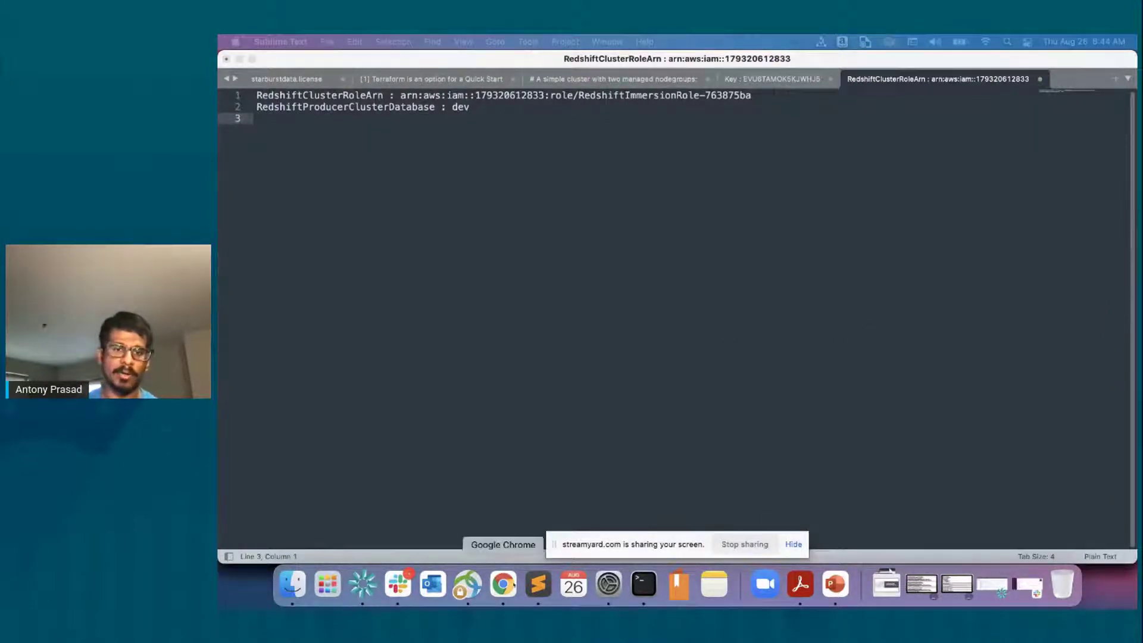
pyautogui.click(503, 584)
pyautogui.doubleClick(673, 322)
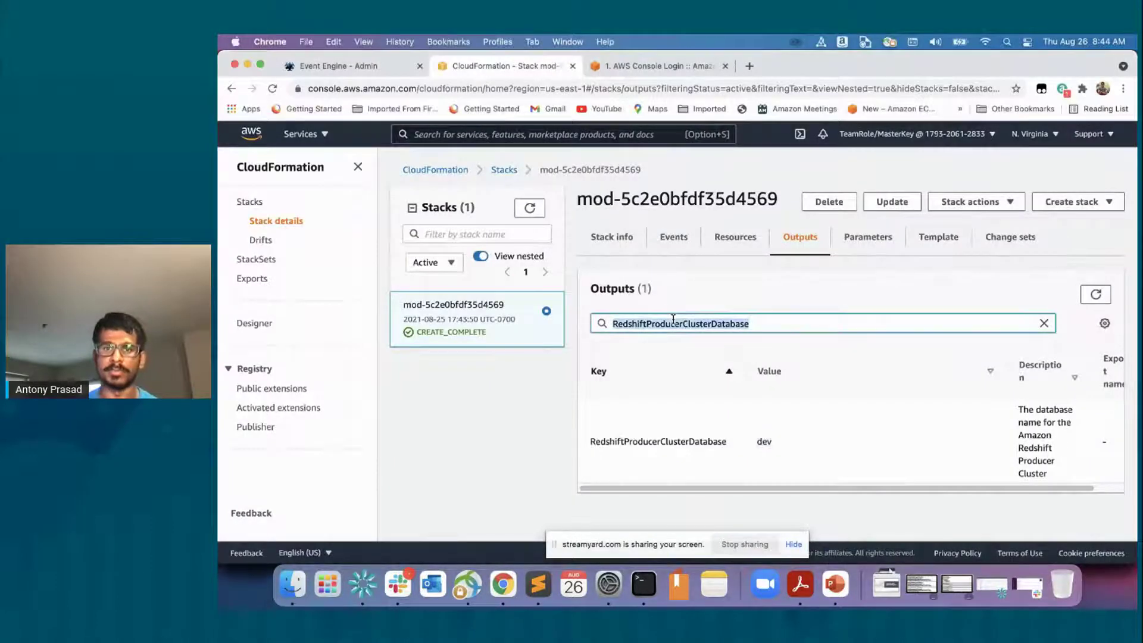
pyautogui.press('super+v')
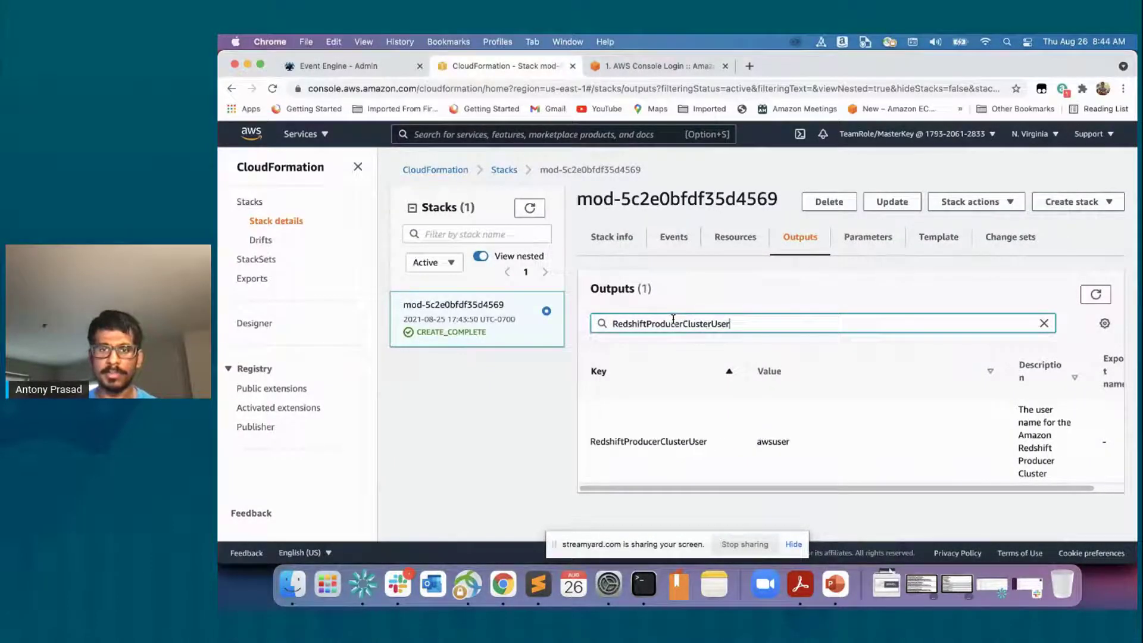
pyautogui.doubleClick(685, 447)
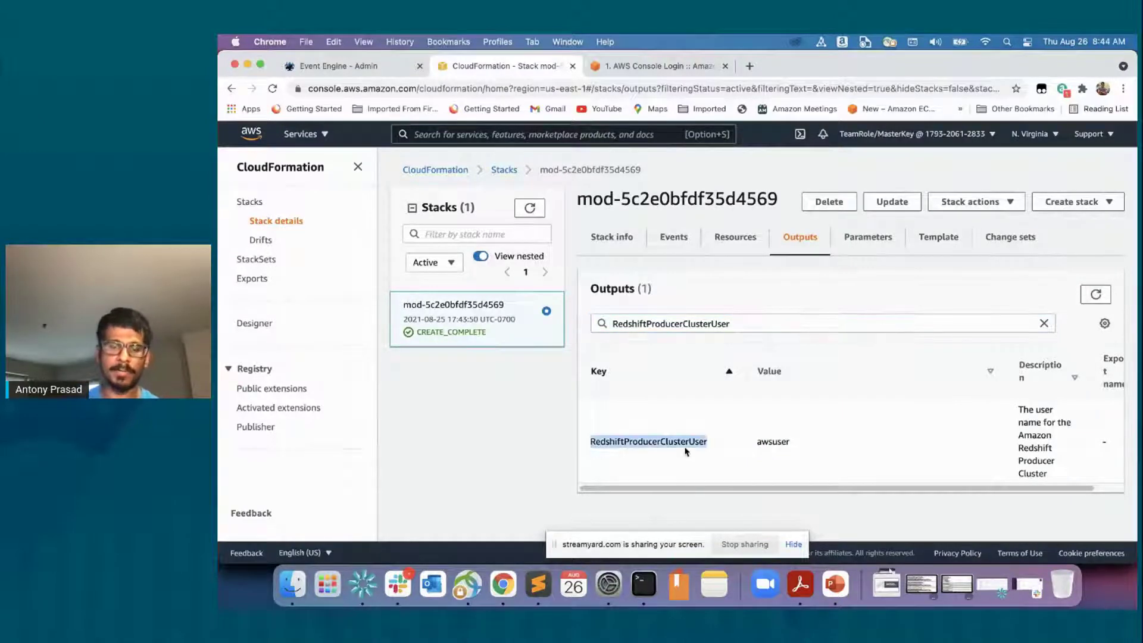
pyautogui.press('super+Tab')
pyautogui.press('super+v')
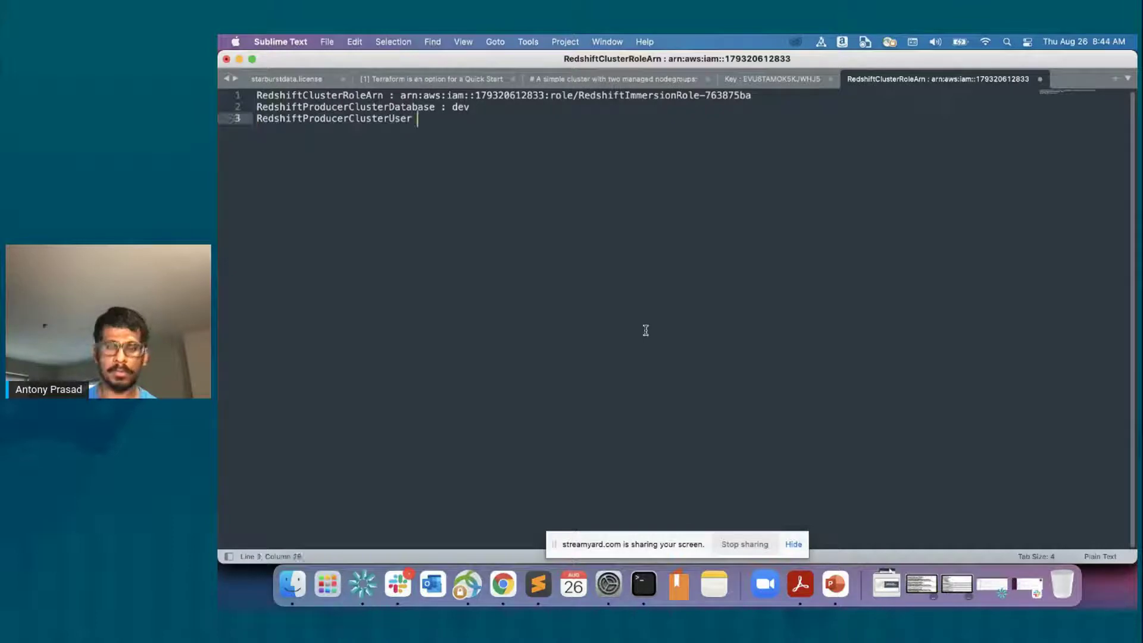
pyautogui.write(':')
# Copy the value awsuser from the stack outputs after RedshiftProducerClusterUser in the Sublime Text note and begin a new line
pyautogui.press('super+Tab')
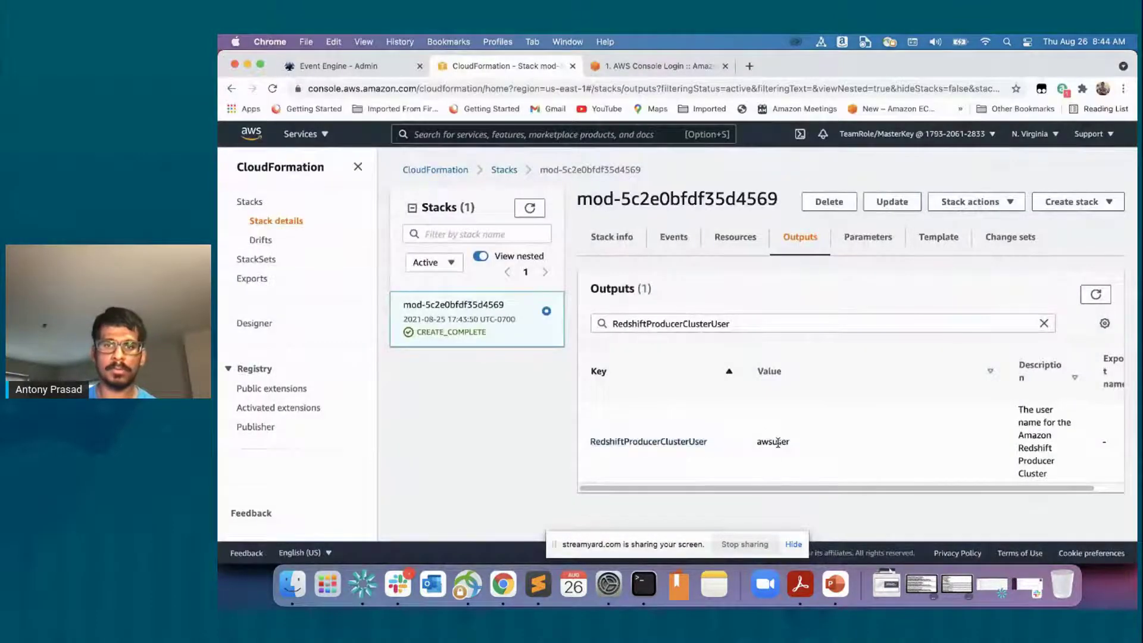
pyautogui.doubleClick(778, 443)
pyautogui.press('super+c')
pyautogui.press('super+Tab')
pyautogui.press('super+v')
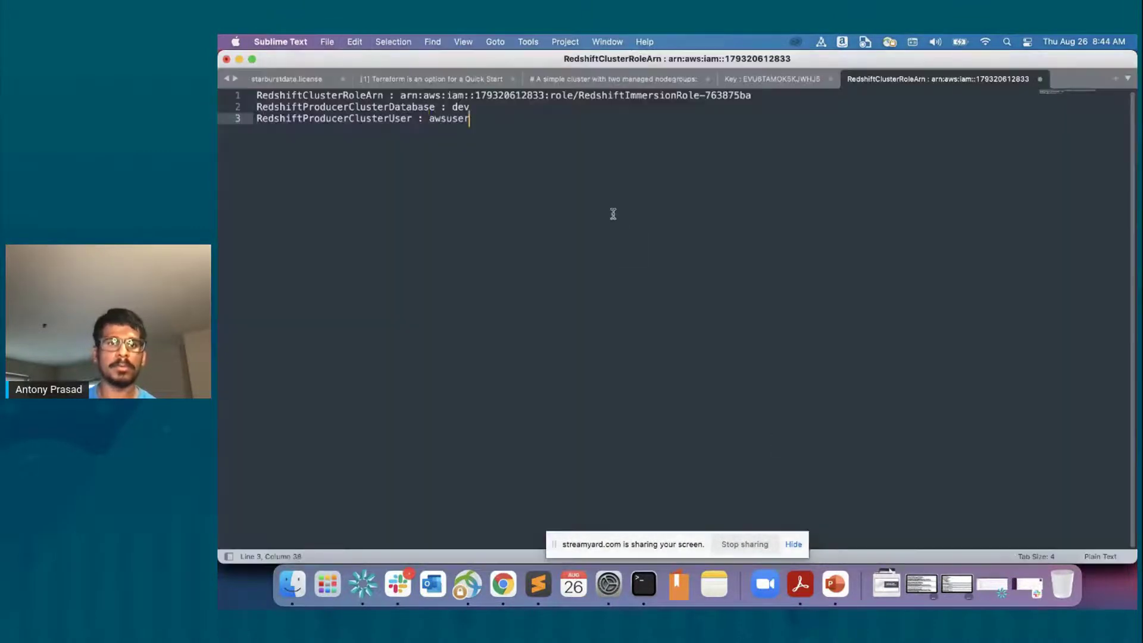
pyautogui.press('Return')
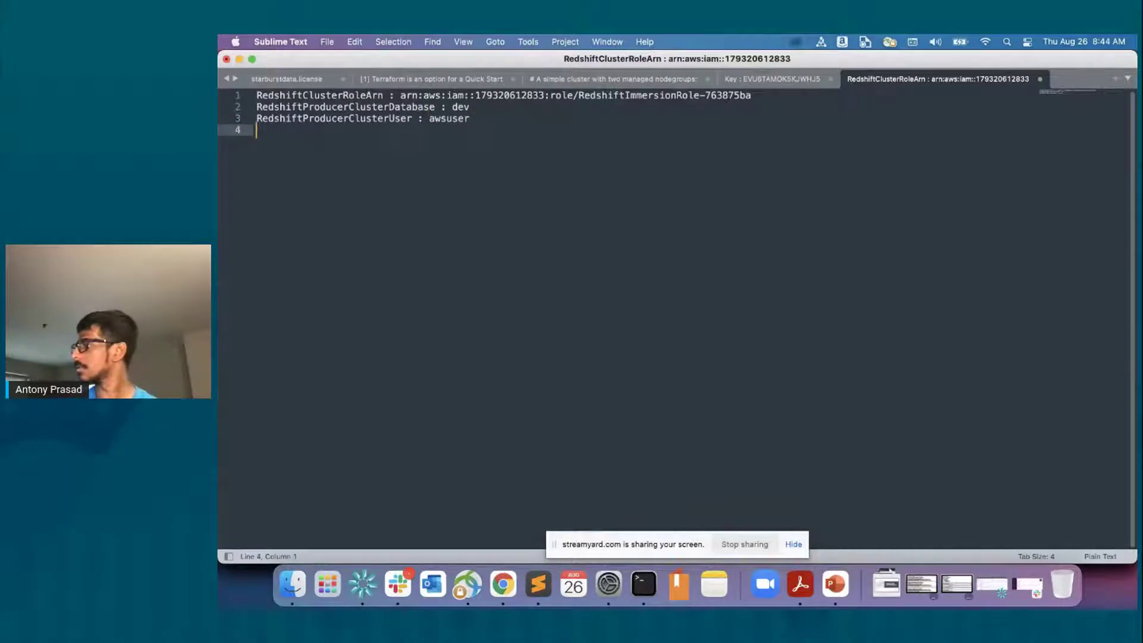
# Filter the stack outputs in Chrome by RedshiftConsumerClusterDatabase and add that key with the value dev as the Sublime Text note's fourth line
pyautogui.press('super+Tab')
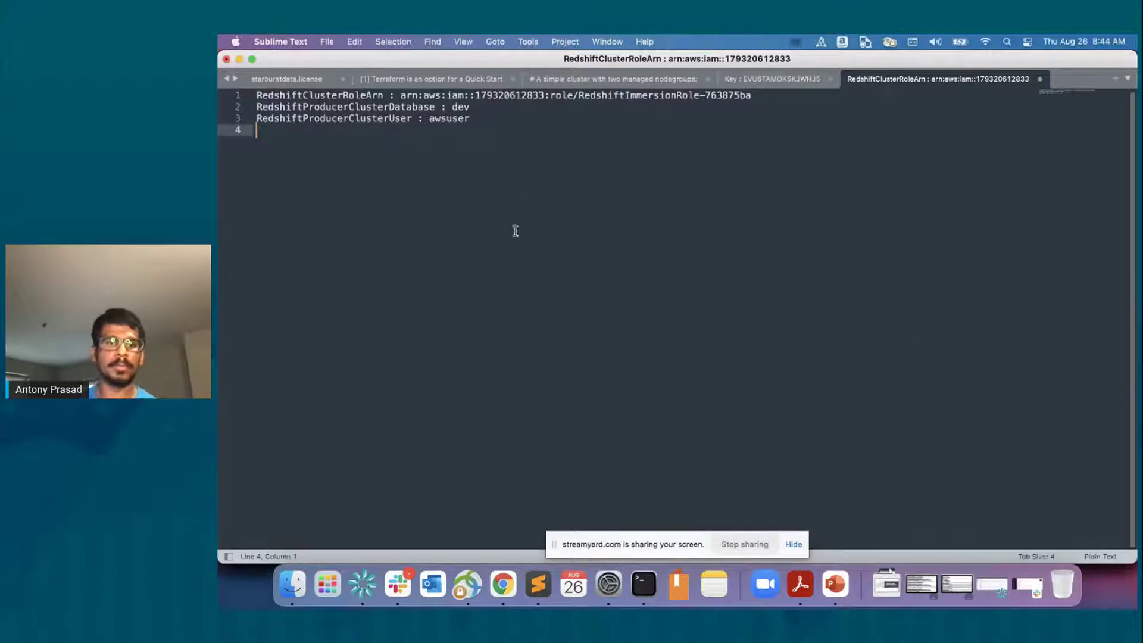
pyautogui.click(503, 584)
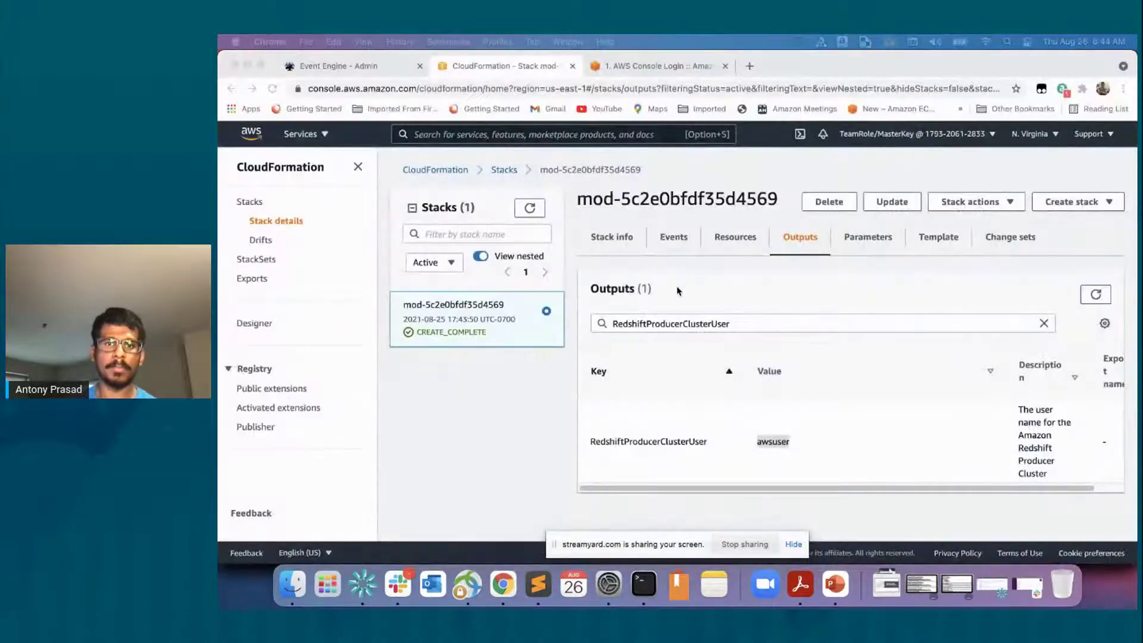
pyautogui.doubleClick(676, 323)
pyautogui.press('super+v')
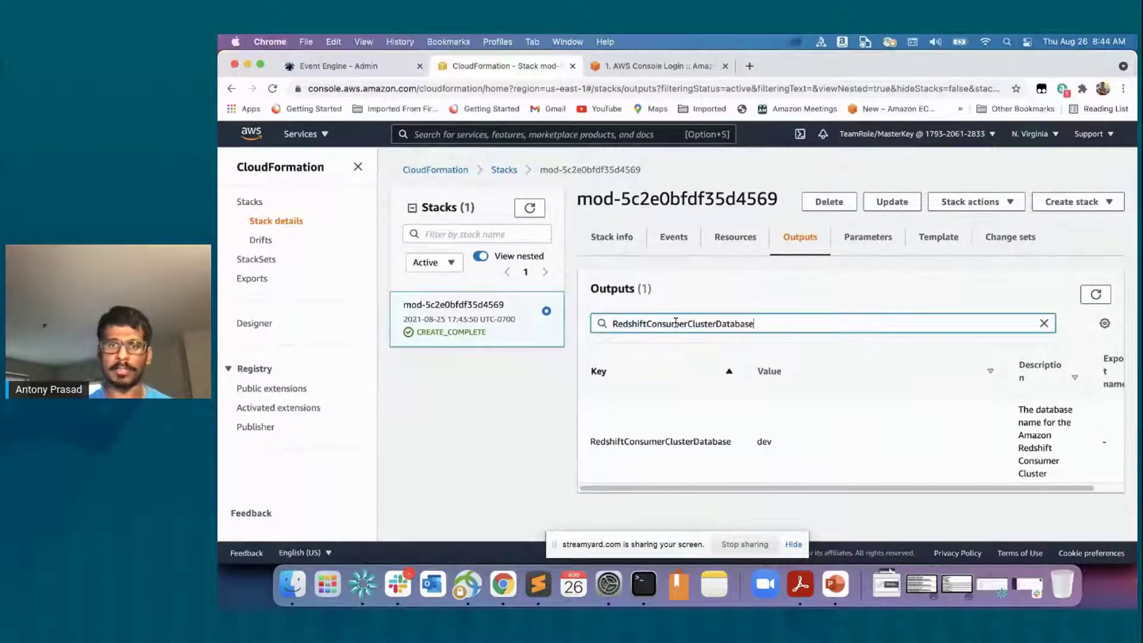
pyautogui.doubleClick(671, 439)
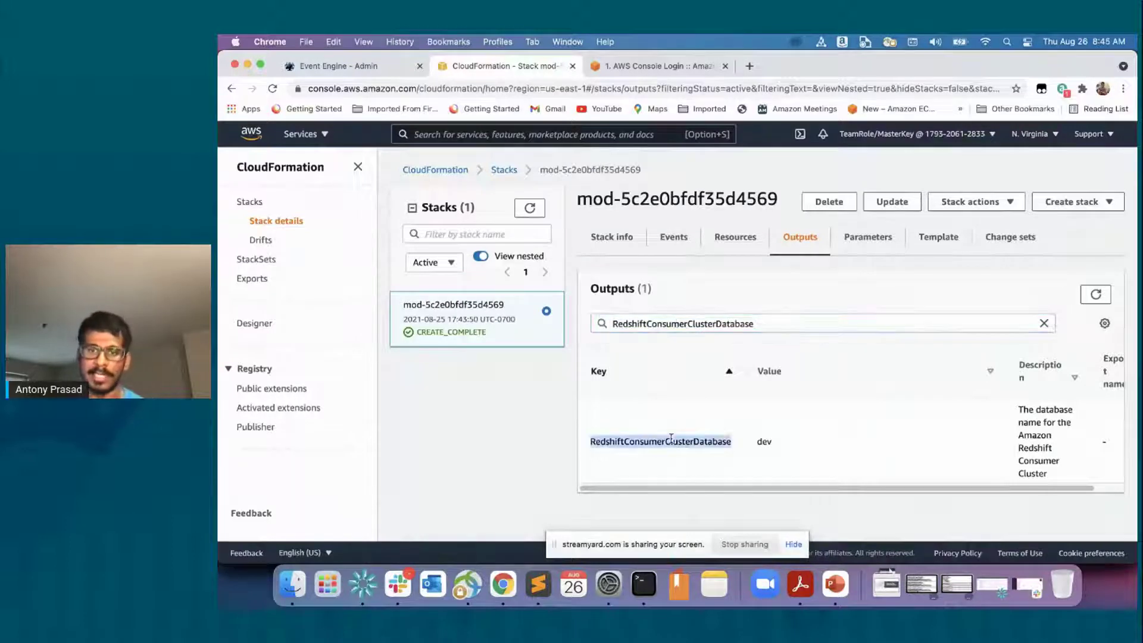
pyautogui.press('super+Tab')
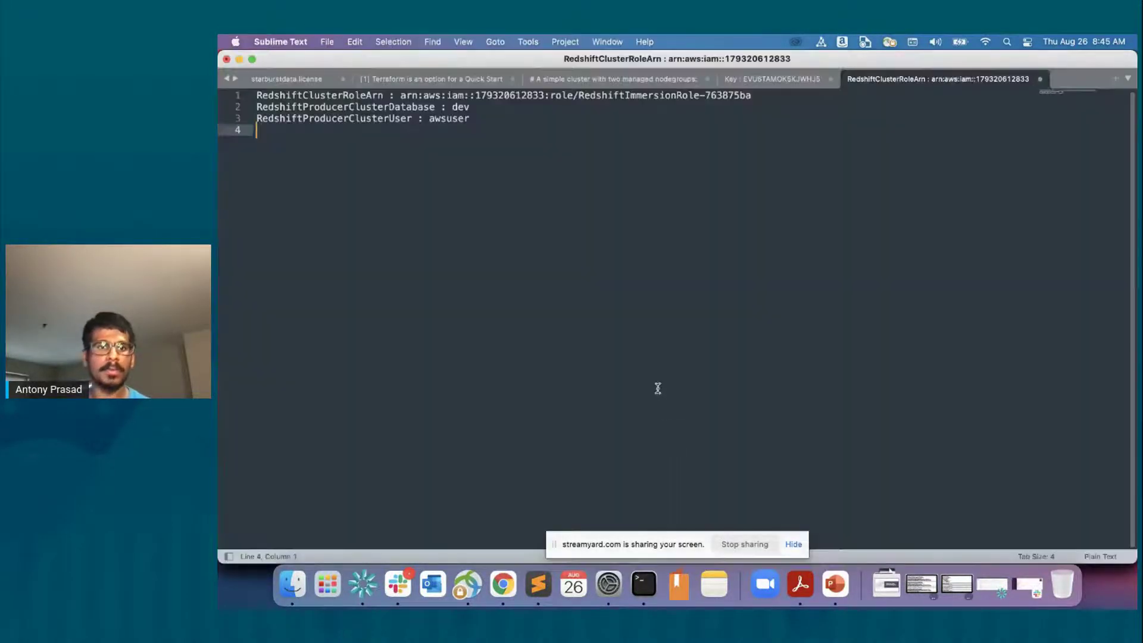
pyautogui.press('super+v')
pyautogui.write(': dev')
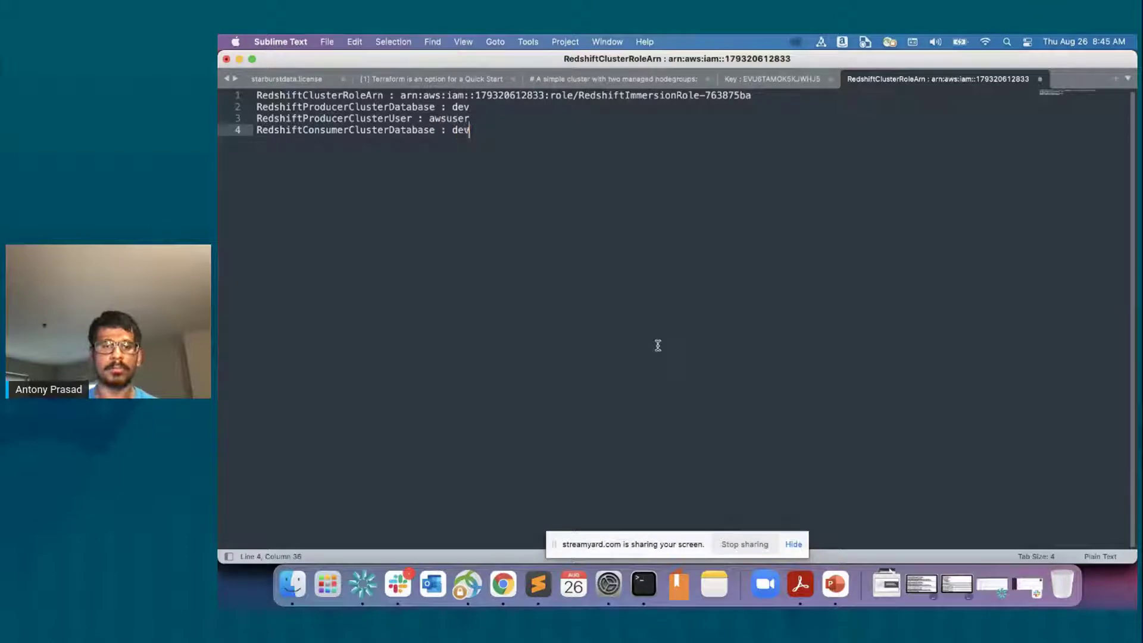
pyautogui.press('Return')
# Filter the stack outputs in Chrome by RedshiftConsumerClusterUser and add that key with a colon to the Sublime Text note's fifth line
pyautogui.press('super+Tab')
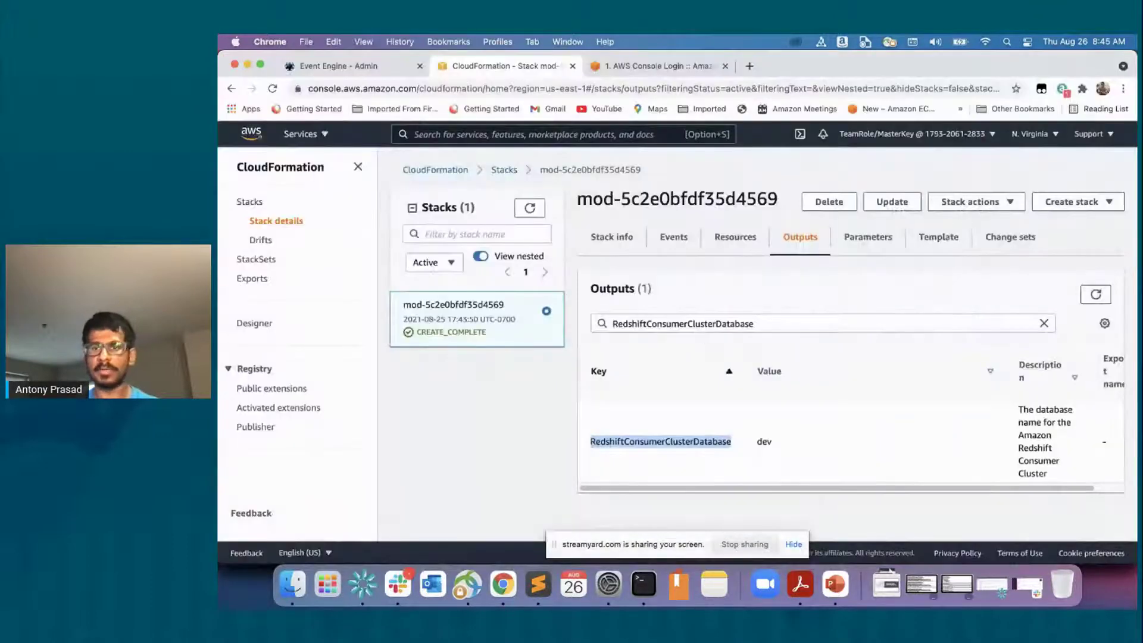
pyautogui.press('super+Tab')
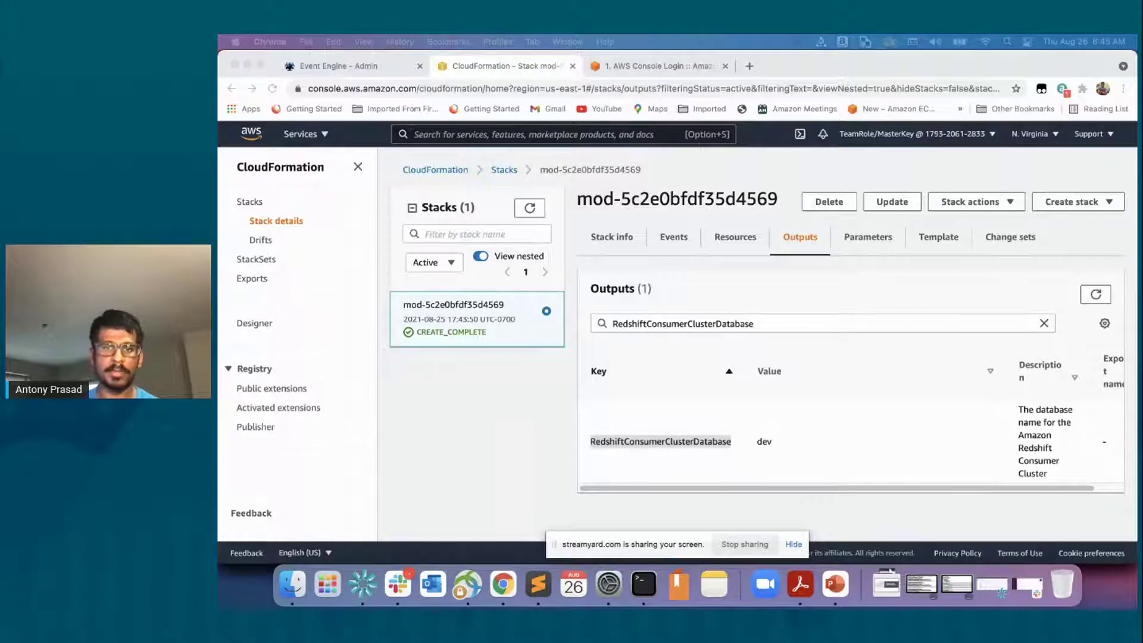
pyautogui.doubleClick(706, 324)
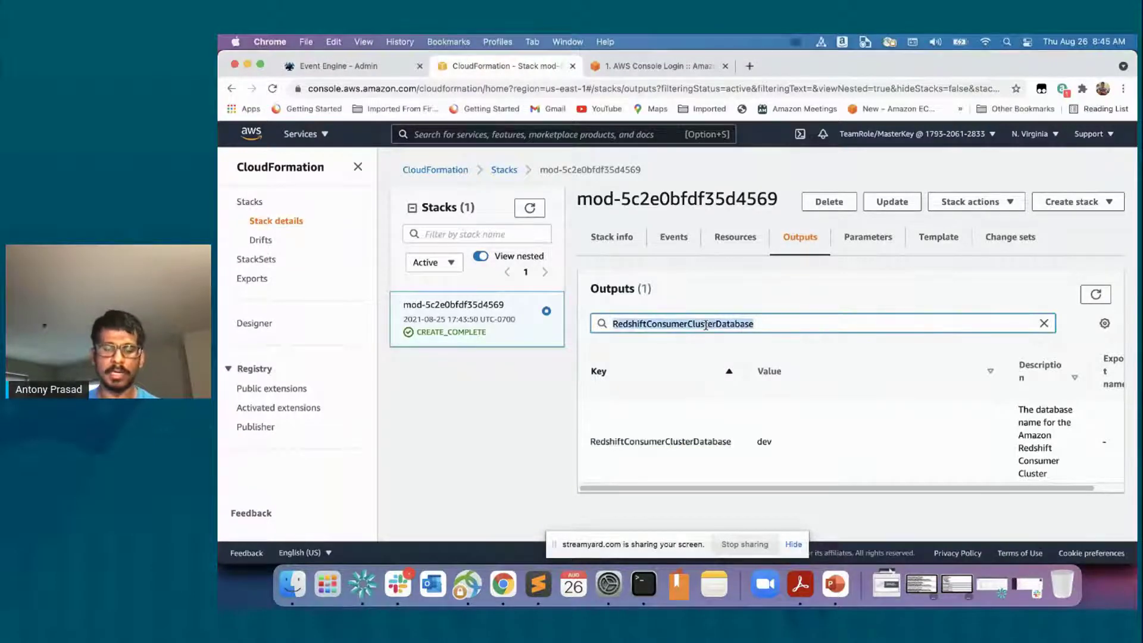
pyautogui.press('super+v')
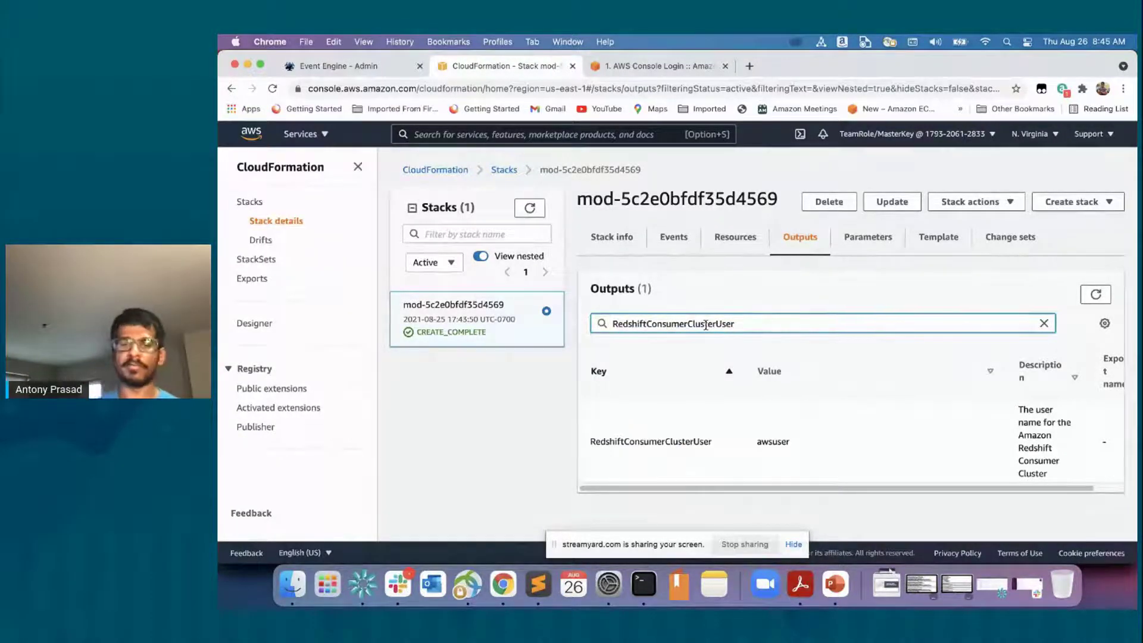
pyautogui.doubleClick(682, 443)
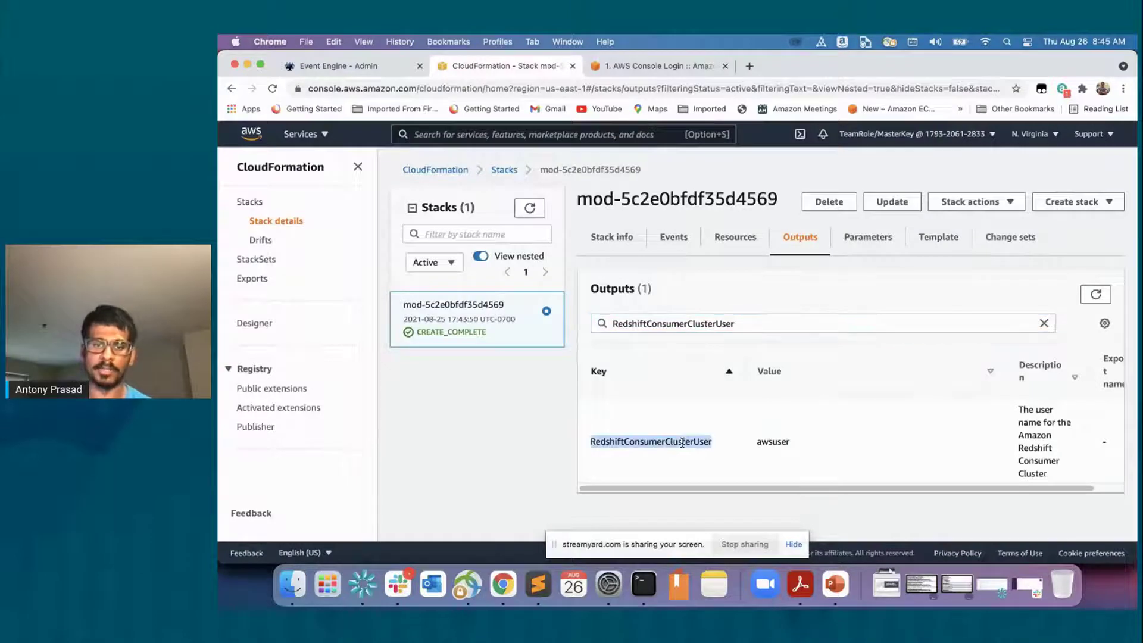
pyautogui.press('super+c')
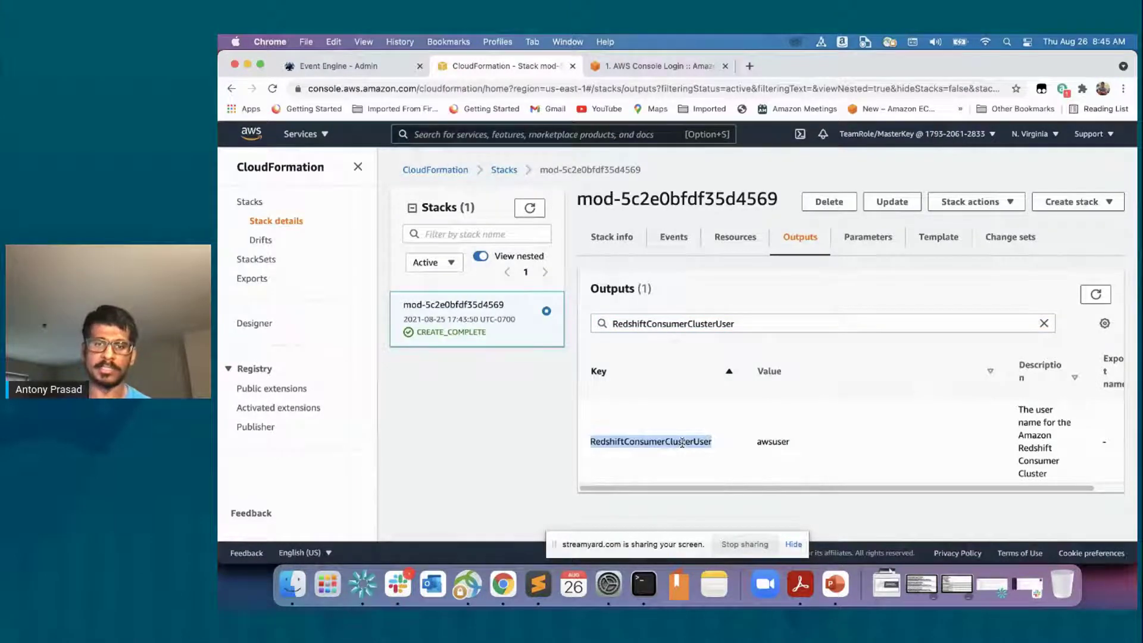
pyautogui.click(548, 583)
pyautogui.press('super+v')
pyautogui.write(':')
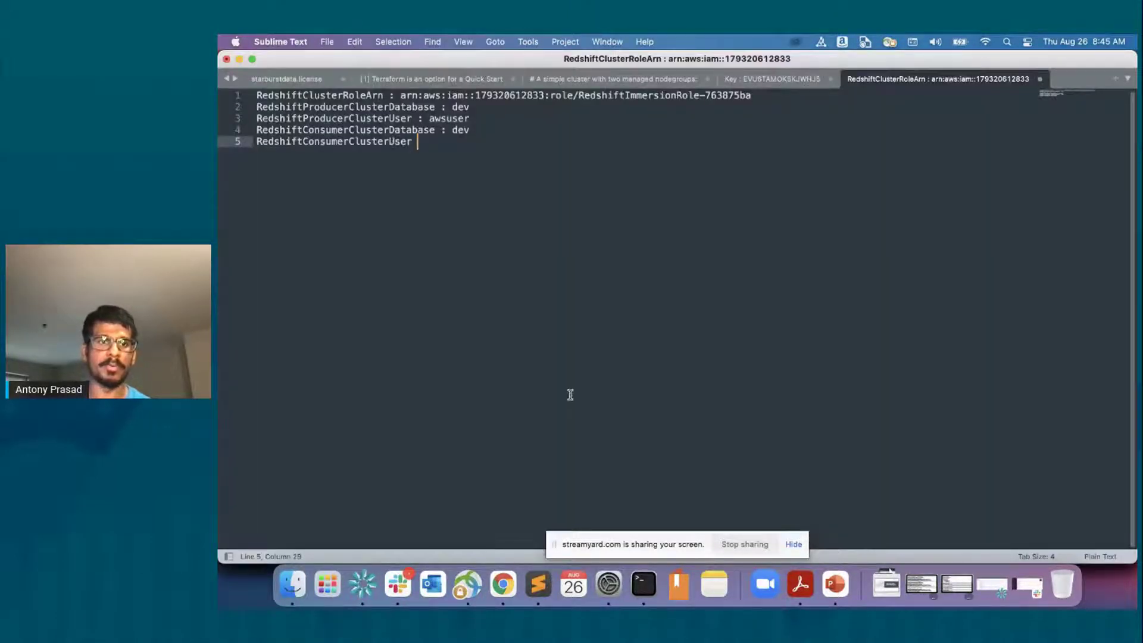
# Copy the value awsuser from the stack outputs after RedshiftConsumerClusterUser in the Sublime Text note and begin a new line
pyautogui.press('super+Tab')
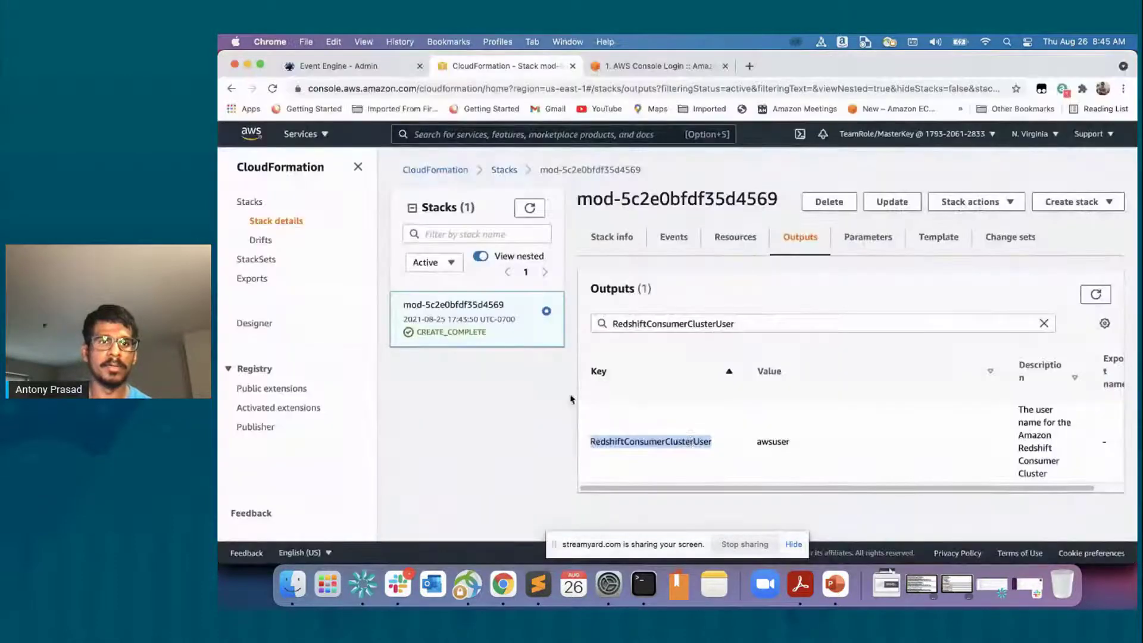
pyautogui.doubleClick(781, 442)
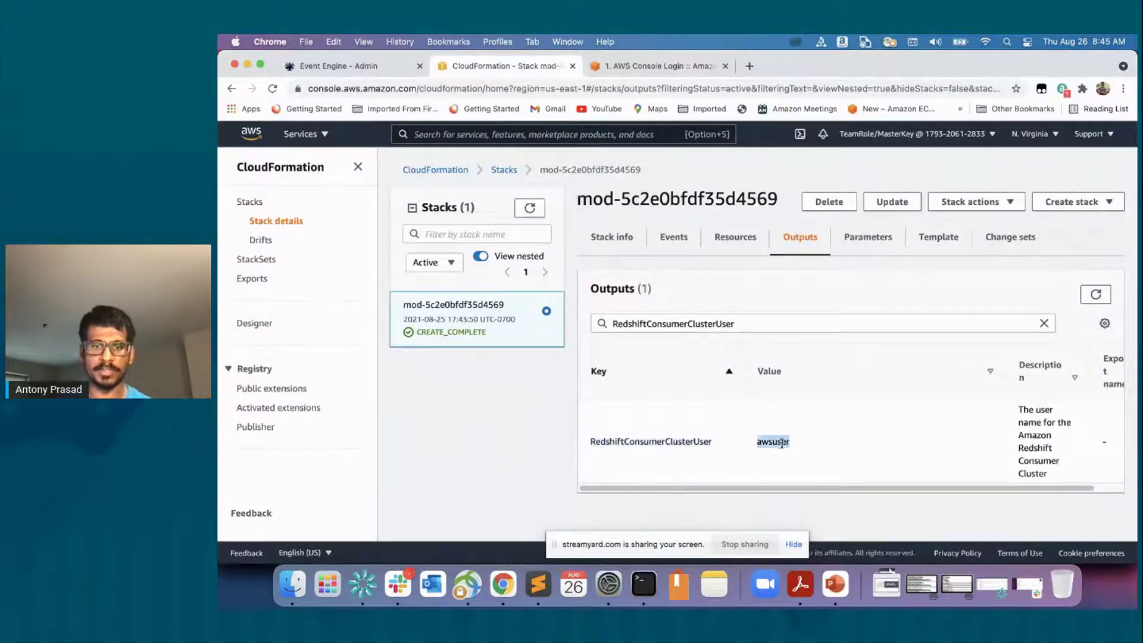
pyautogui.press('super+c')
pyautogui.press('super+Tab')
pyautogui.press('super+v')
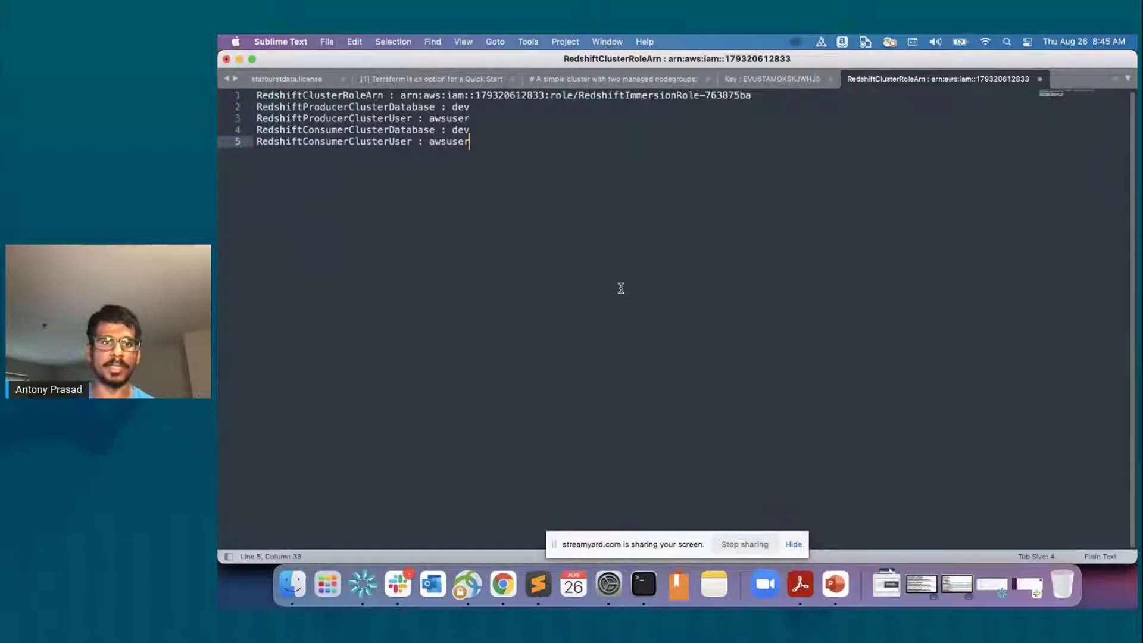
pyautogui.press('Return')
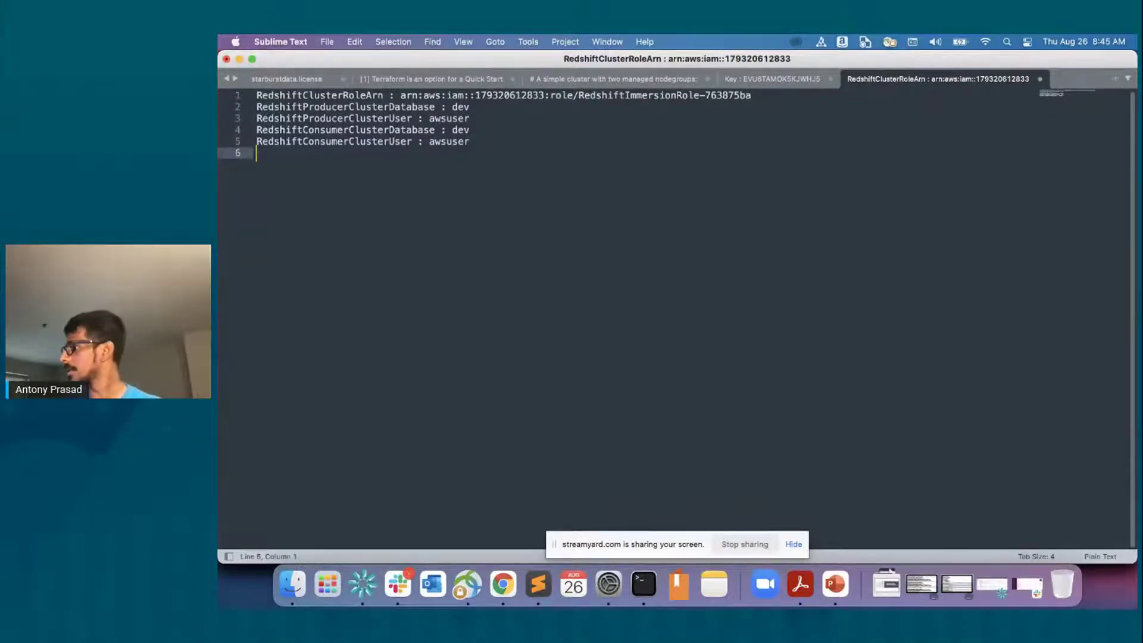
# Filter the stack outputs in Chrome by GlueExternalDatabaseName and add that key with a colon to the Sublime Text note's sixth line
pyautogui.press('super+Tab')
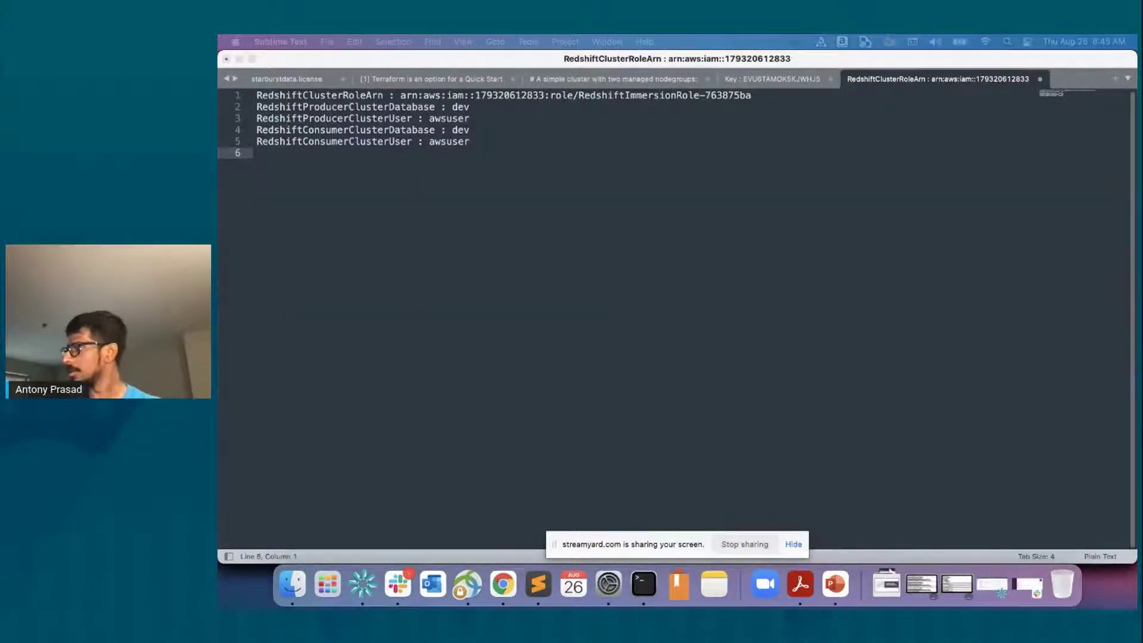
pyautogui.click(503, 583)
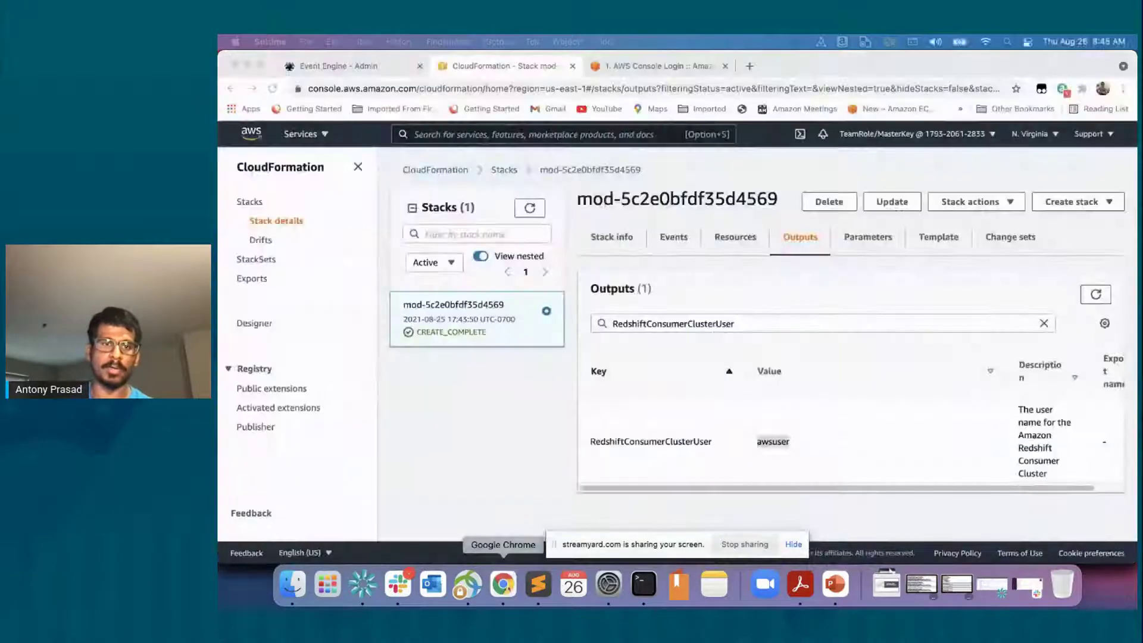
pyautogui.doubleClick(665, 323)
pyautogui.press('super+v')
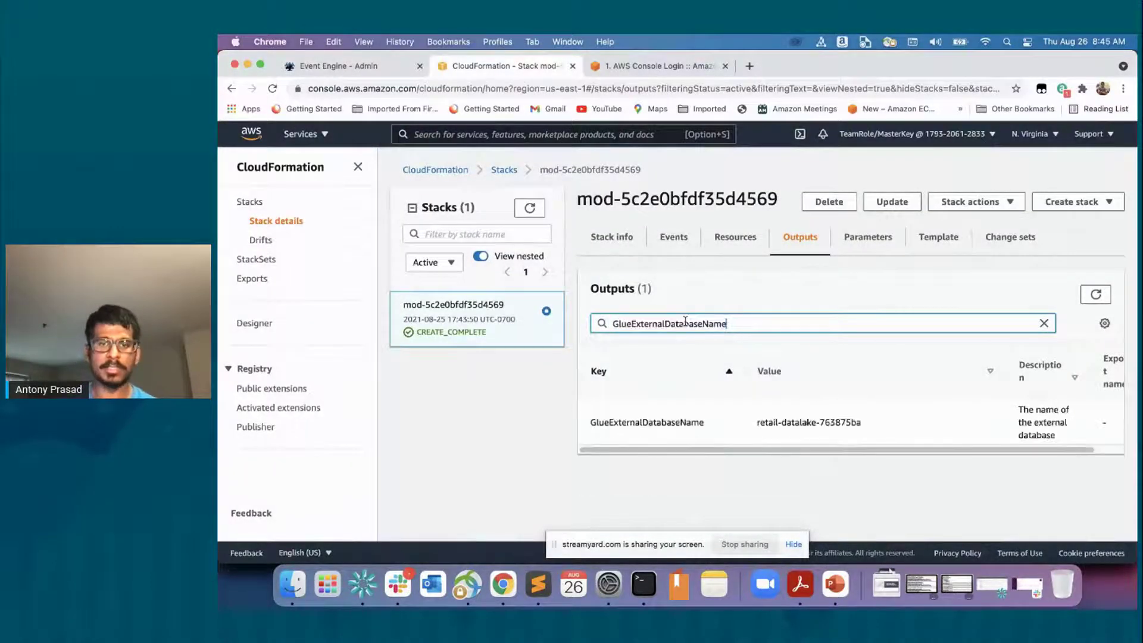
pyautogui.doubleClick(664, 420)
pyautogui.press('super+c')
pyautogui.press('super+Tab')
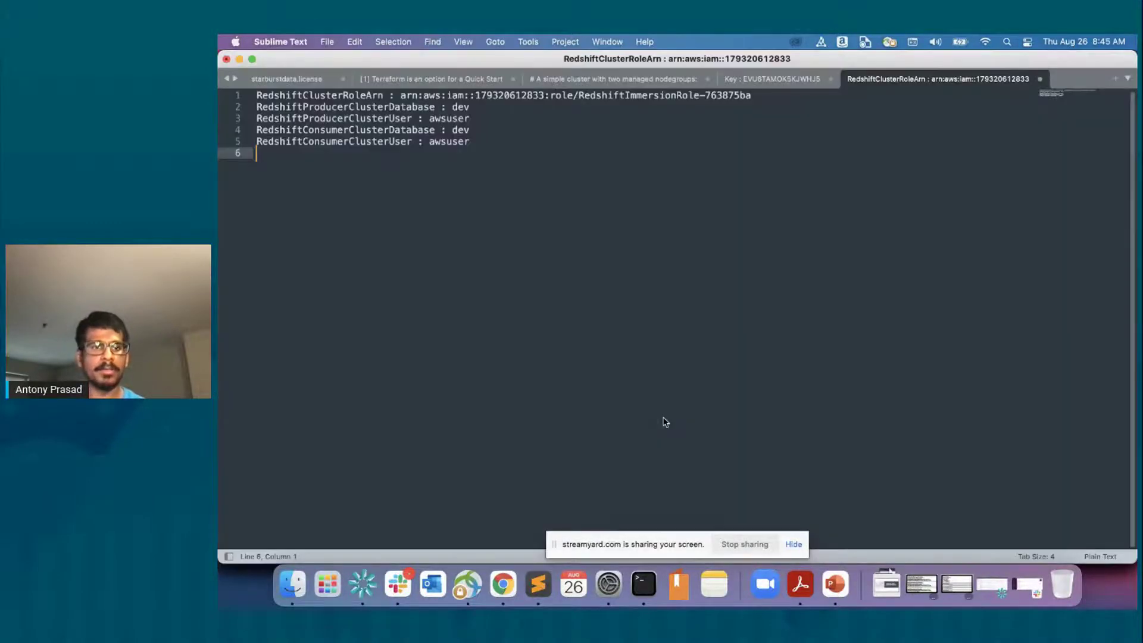
pyautogui.press('super+v')
pyautogui.write(':')
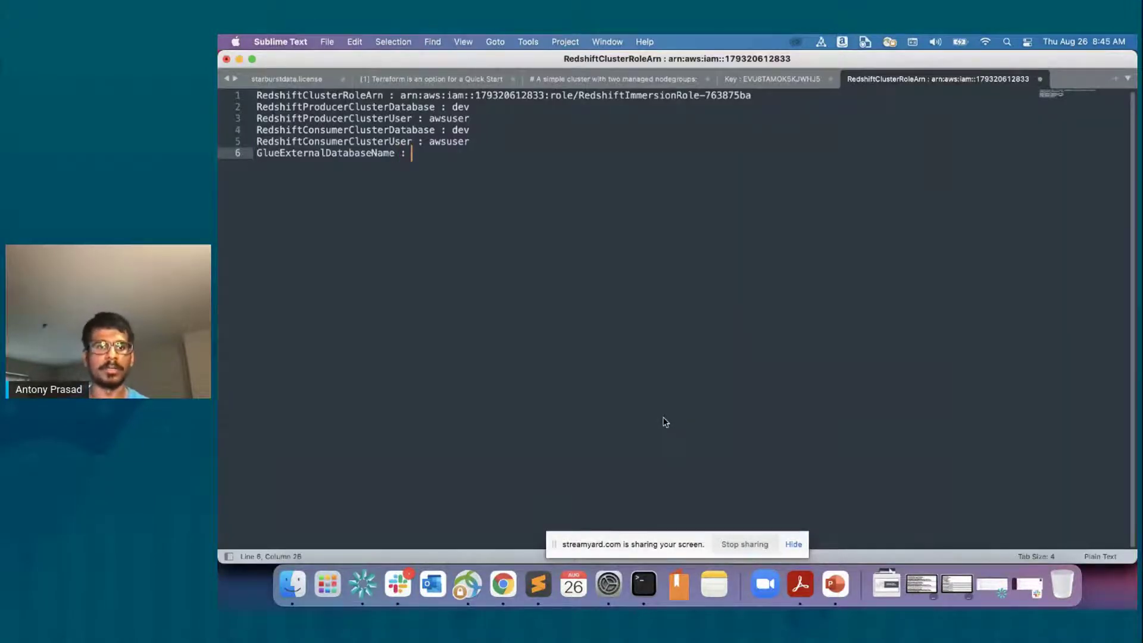
# Copy the value retail-datalake-763875ba from the stack outputs after GlueExternalDatabaseName in the Sublime Text note and begin a new line
pyautogui.press('super+Tab')
pyautogui.click(762, 423)
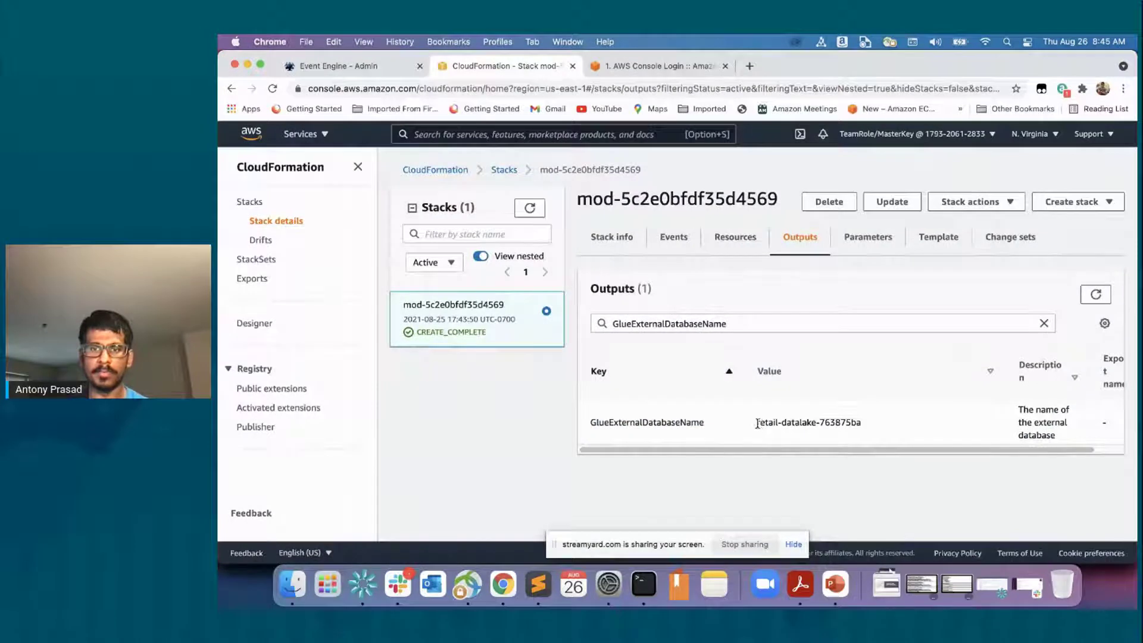
pyautogui.moveTo(756, 423); pyautogui.dragTo(870, 423)
pyautogui.press('super+c')
pyautogui.press('super+Tab')
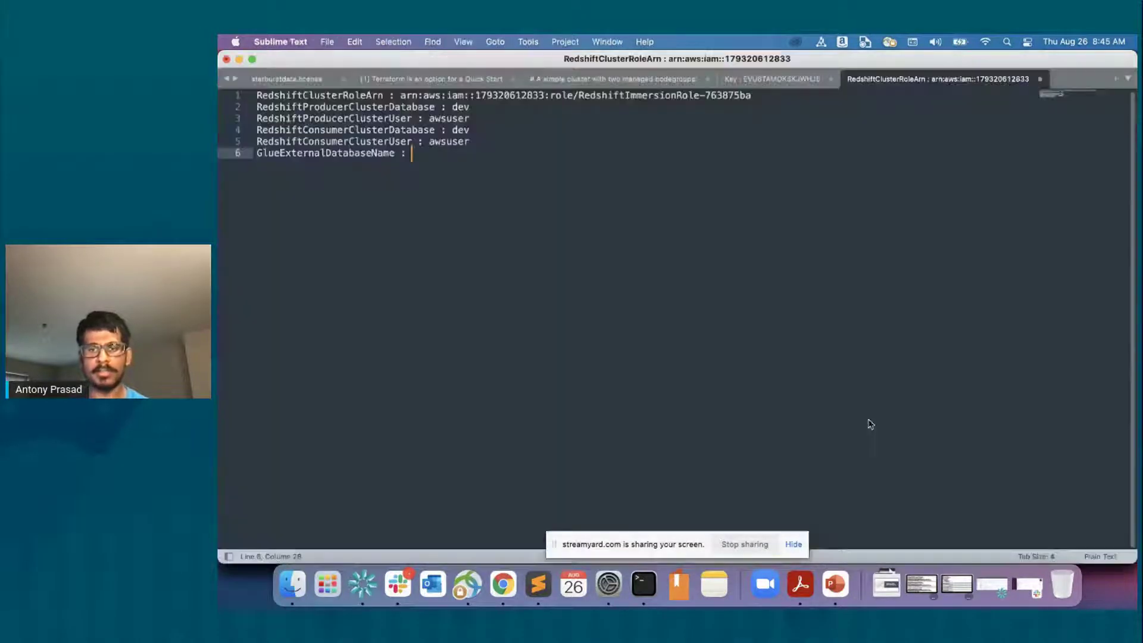
pyautogui.press('super+v')
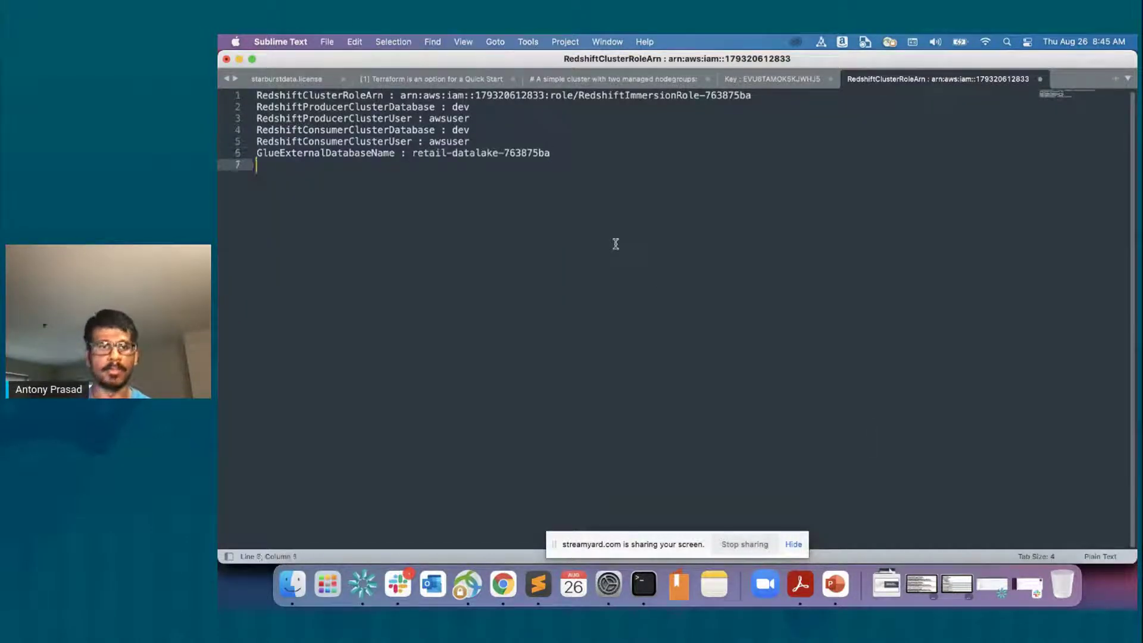
pyautogui.press('Return')
pyautogui.press('super+Tab')
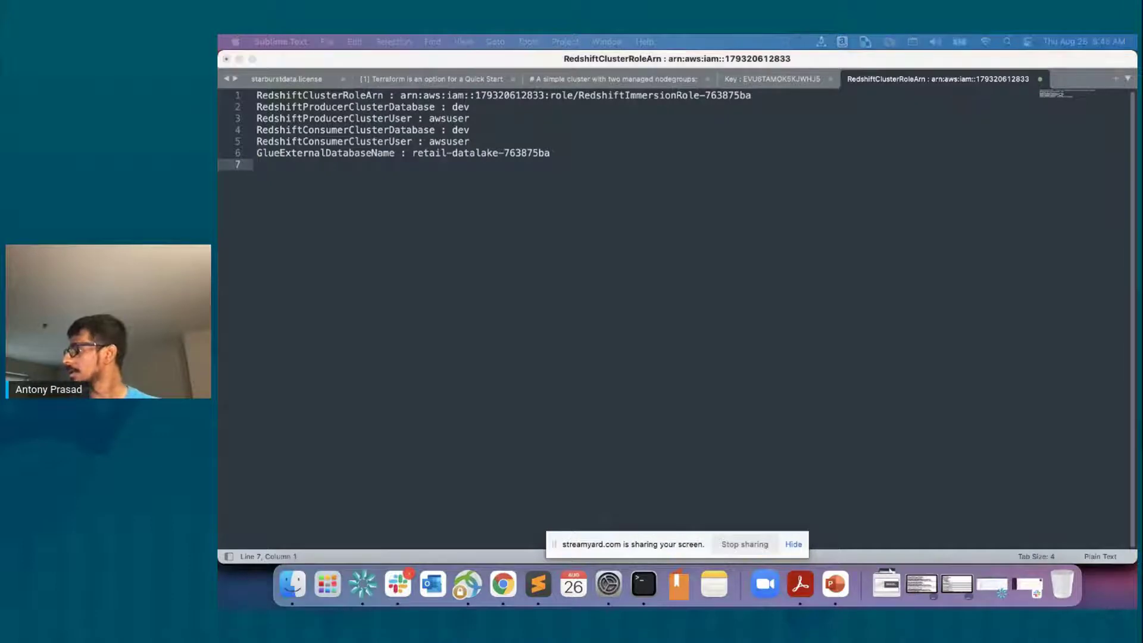
pyautogui.press('super+Tab')
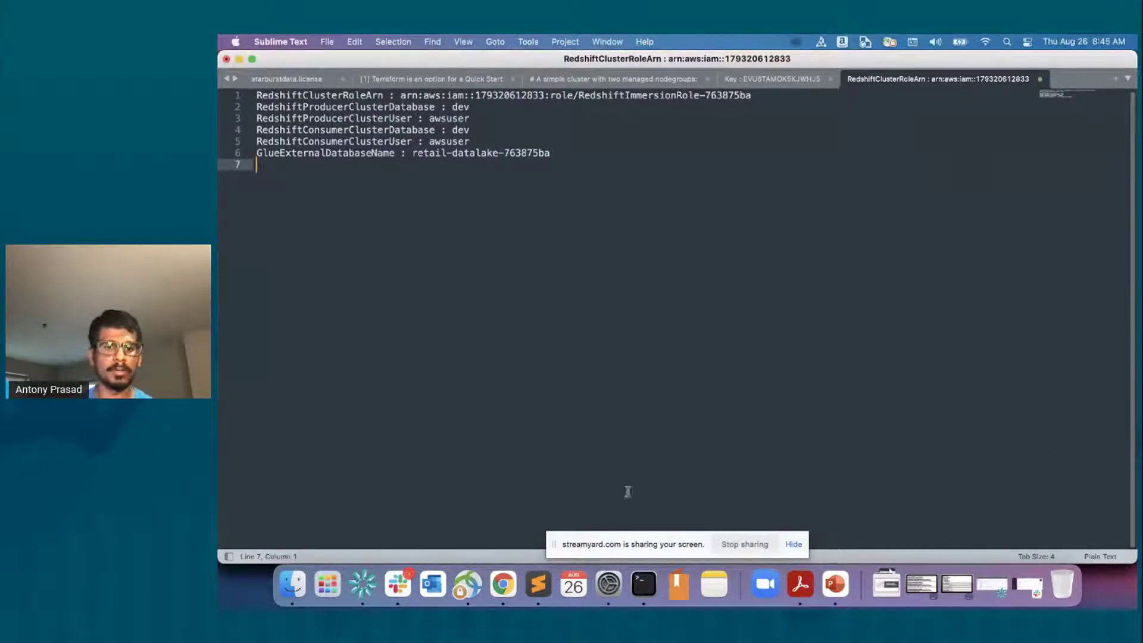
# Filter the stack outputs in Chrome by AuroraServerlessClusterEndpoint and add that key with a colon to the Sublime Text note's seventh line
pyautogui.click(504, 580)
pyautogui.doubleClick(668, 322)
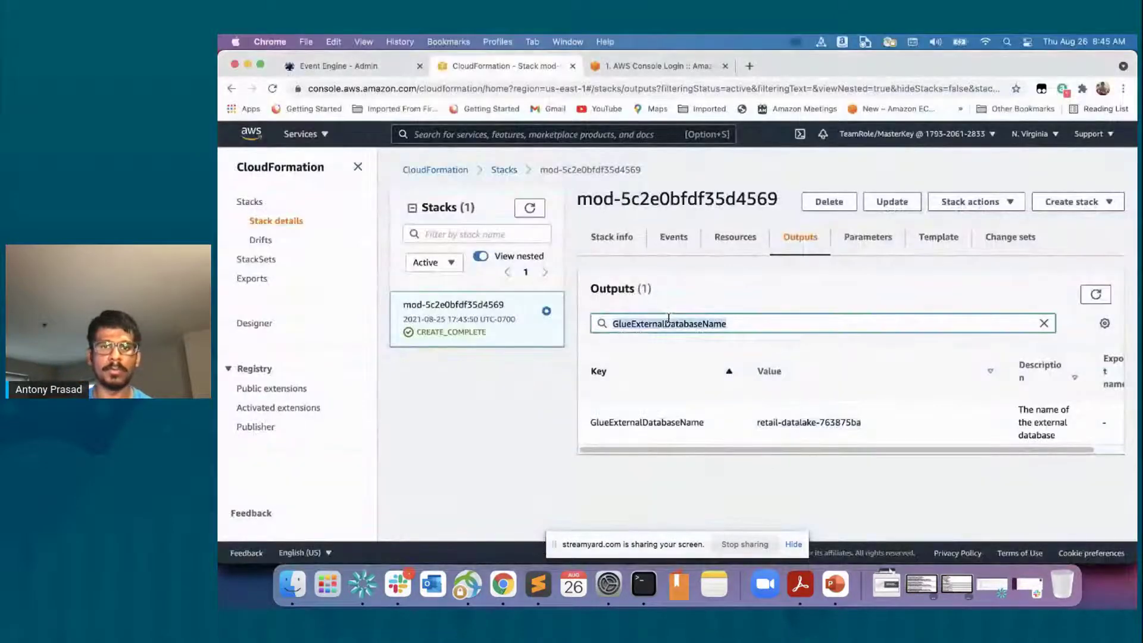
pyautogui.press('super+v')
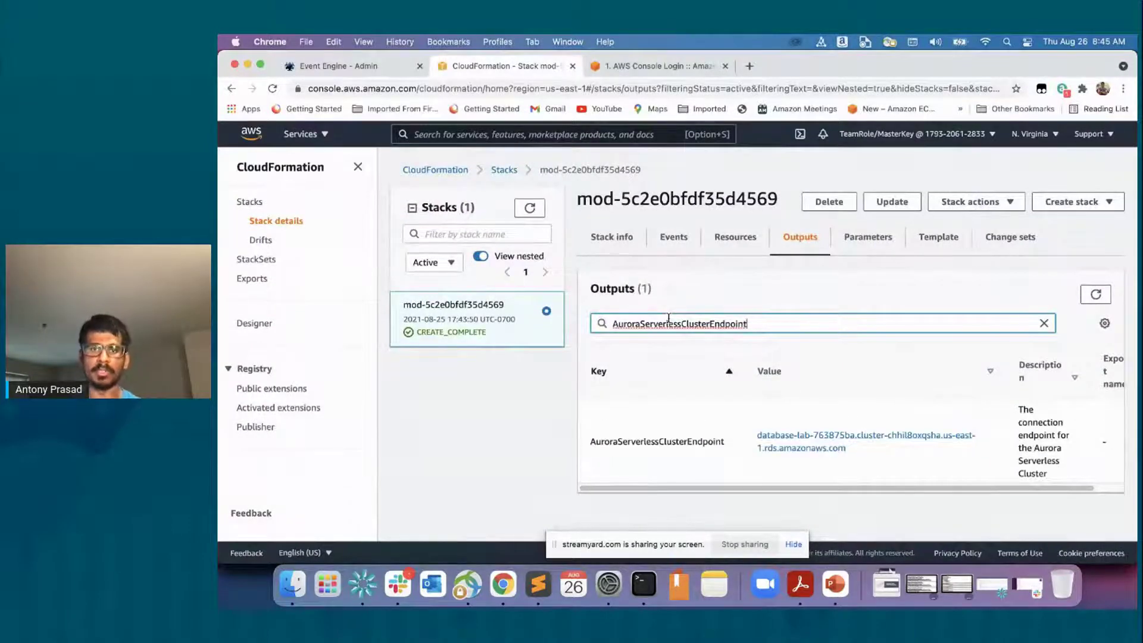
pyautogui.doubleClick(648, 441)
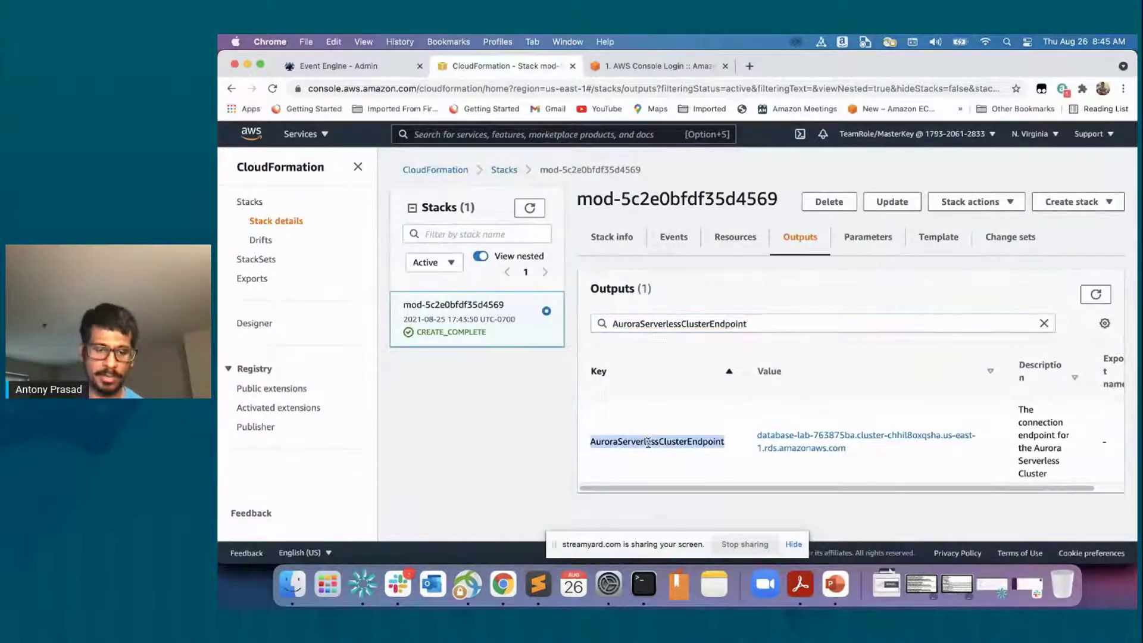
pyautogui.press('super+c')
pyautogui.press('super+Tab')
pyautogui.press('super+v')
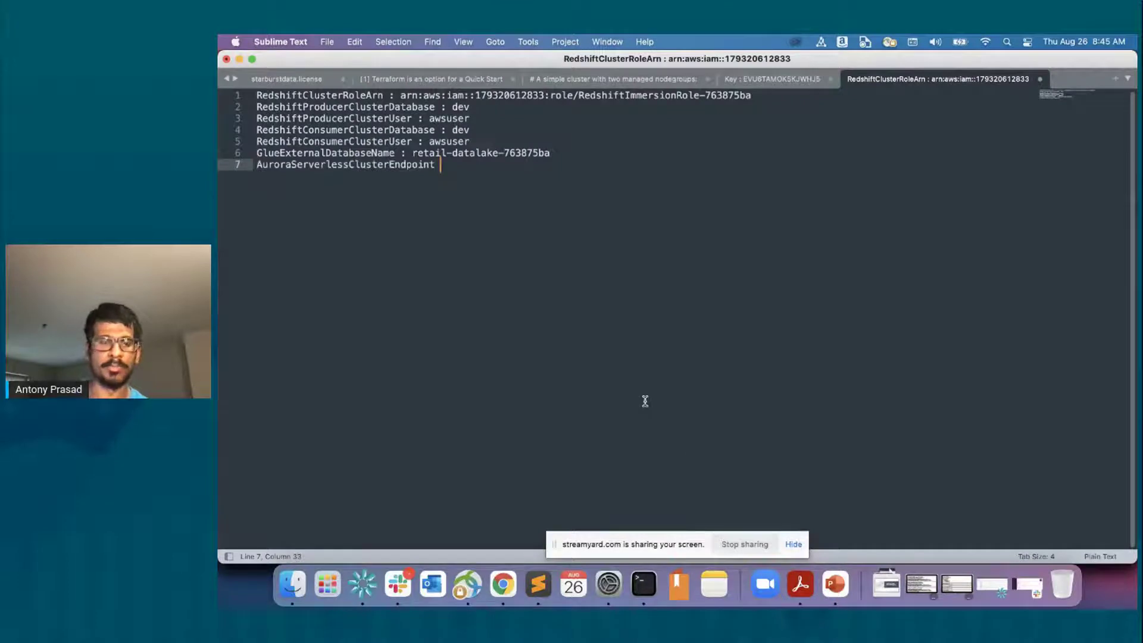
pyautogui.write(':')
# Copy the value database-lab-763875ba.cluster-chhil8oxqsha.us-east-1.rds.amazonaws.com from the stack outputs after AuroraServerlessClusterEndpoint in the Sublime Text note and begin a new line
pyautogui.press('super+Tab')
pyautogui.click(753, 440)
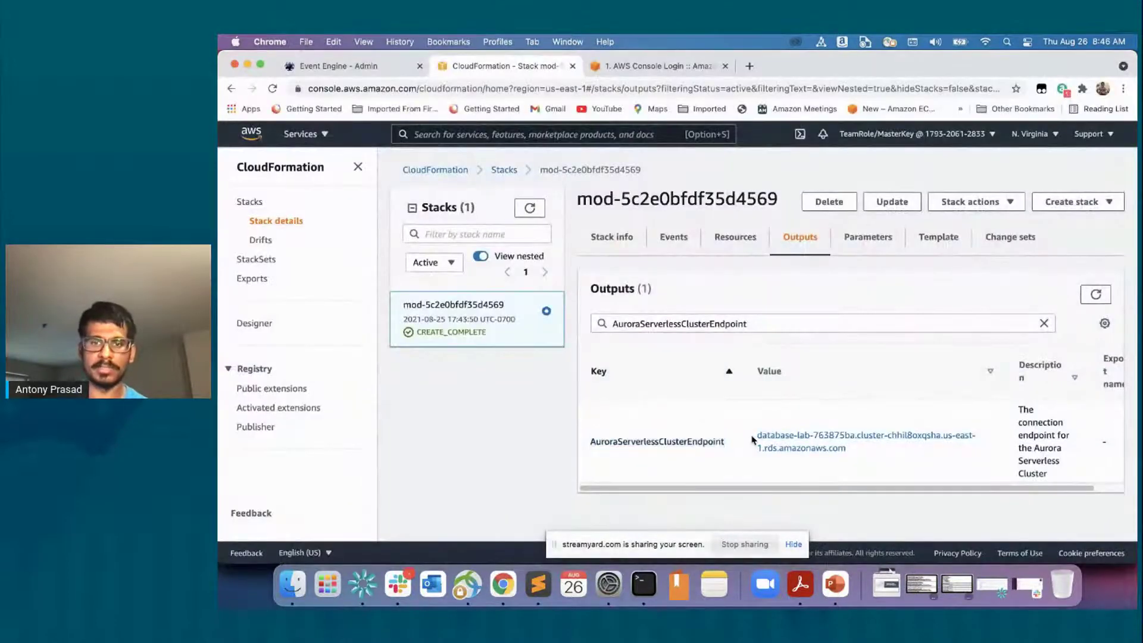
pyautogui.moveTo(753, 440); pyautogui.dragTo(857, 449)
pyautogui.press('super+c')
pyautogui.press('super+Tab')
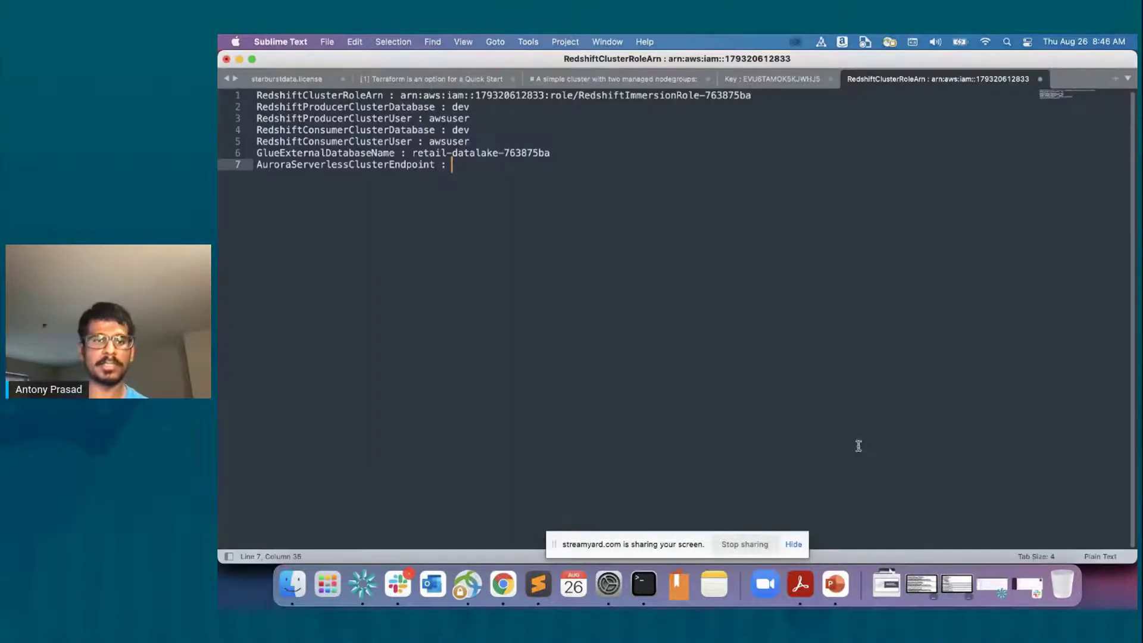
pyautogui.press('super+v')
pyautogui.press('Return')
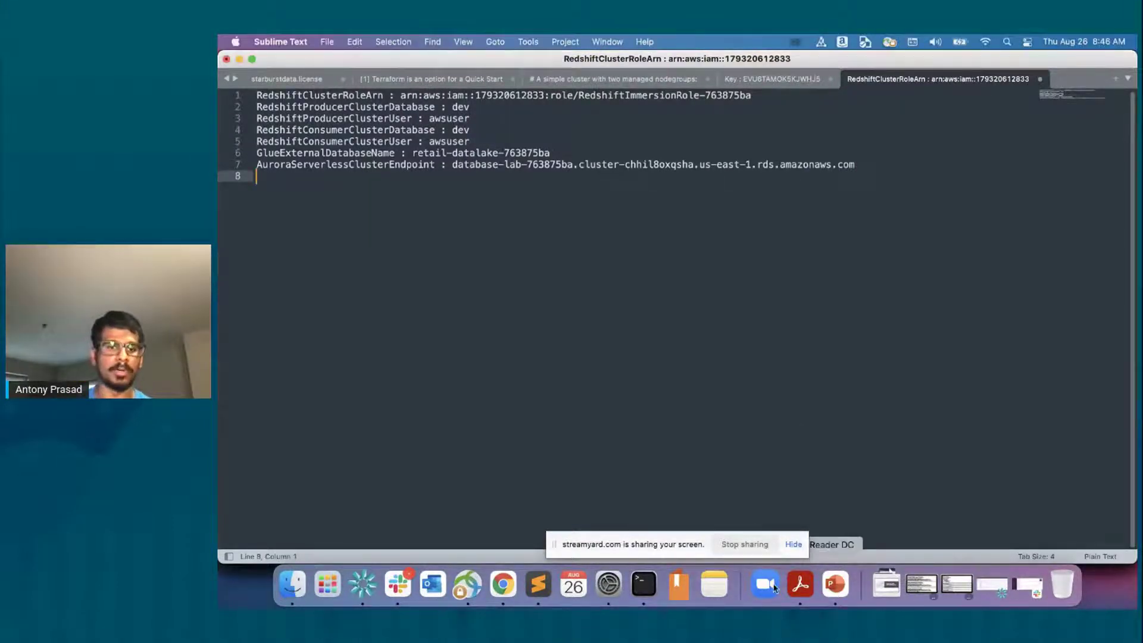
# Filter the stack outputs in Chrome by AuroraServerlessSecretArn and add that key with a colon to the Sublime Text note's eighth line
pyautogui.click(503, 584)
pyautogui.doubleClick(648, 322)
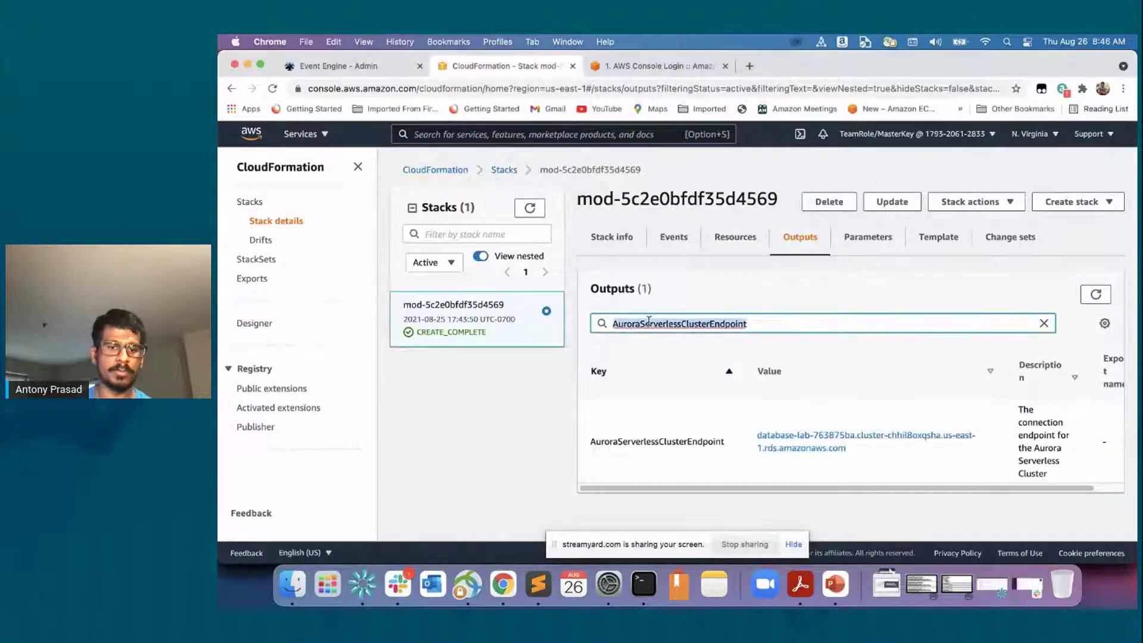
pyautogui.press('super+v')
pyautogui.doubleClick(682, 326)
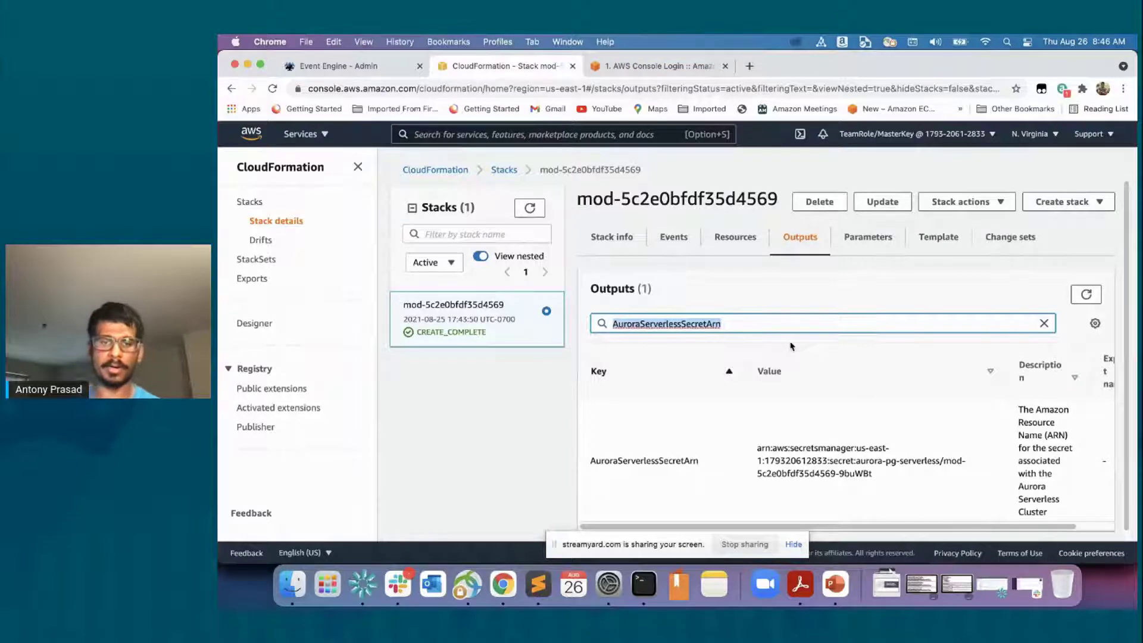
pyautogui.press('super+Tab')
pyautogui.press('super+v')
pyautogui.write(':')
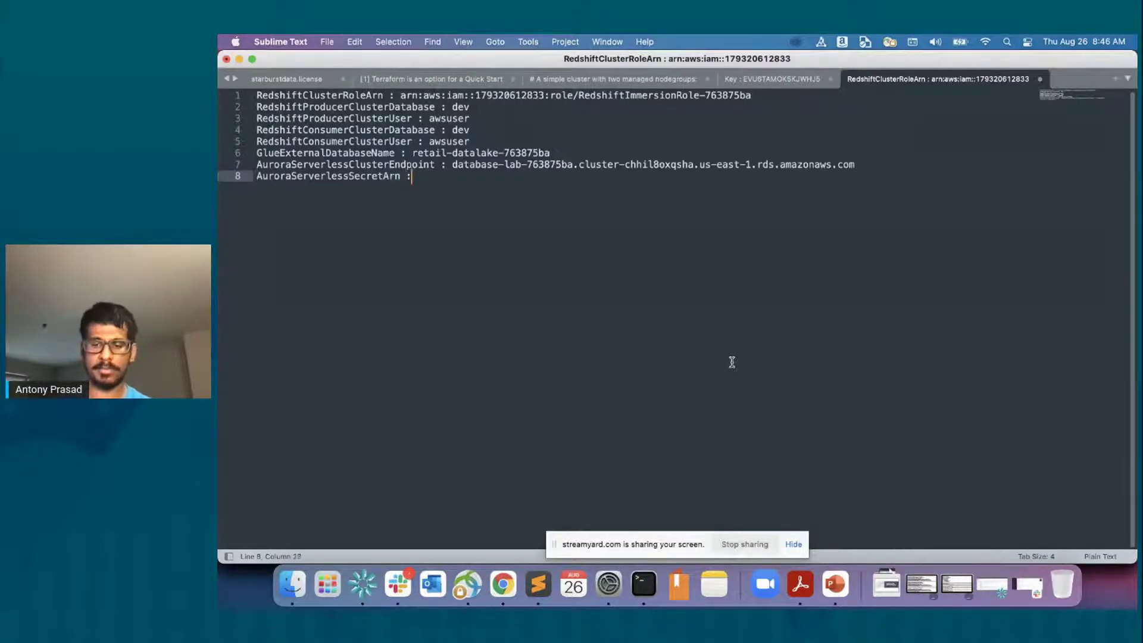
# Copy the secret's ARN from the stack outputs after AuroraServerlessSecretArn in the Sublime Text note and add a blank line below
pyautogui.press('super+Tab')
pyautogui.moveTo(761, 448)
pyautogui.mouseDown()
pyautogui.moveTo(850, 457)
pyautogui.moveTo(878, 476)
pyautogui.moveTo(743, 461)
pyautogui.mouseUp()
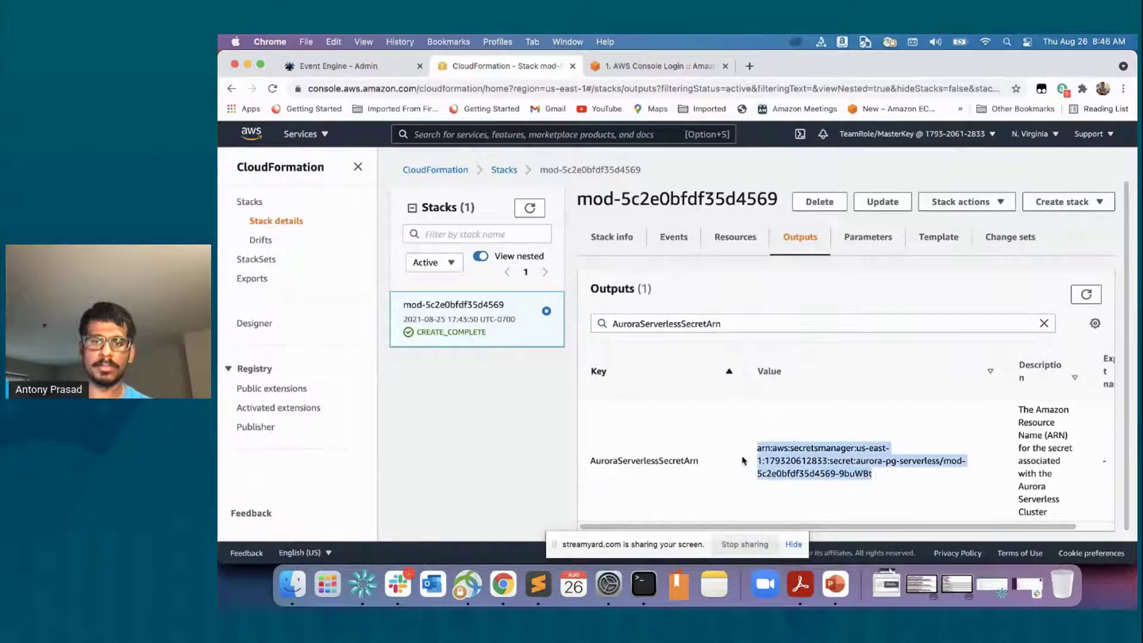
pyautogui.press('super+c')
pyautogui.press('super+Tab')
pyautogui.press('super+v')
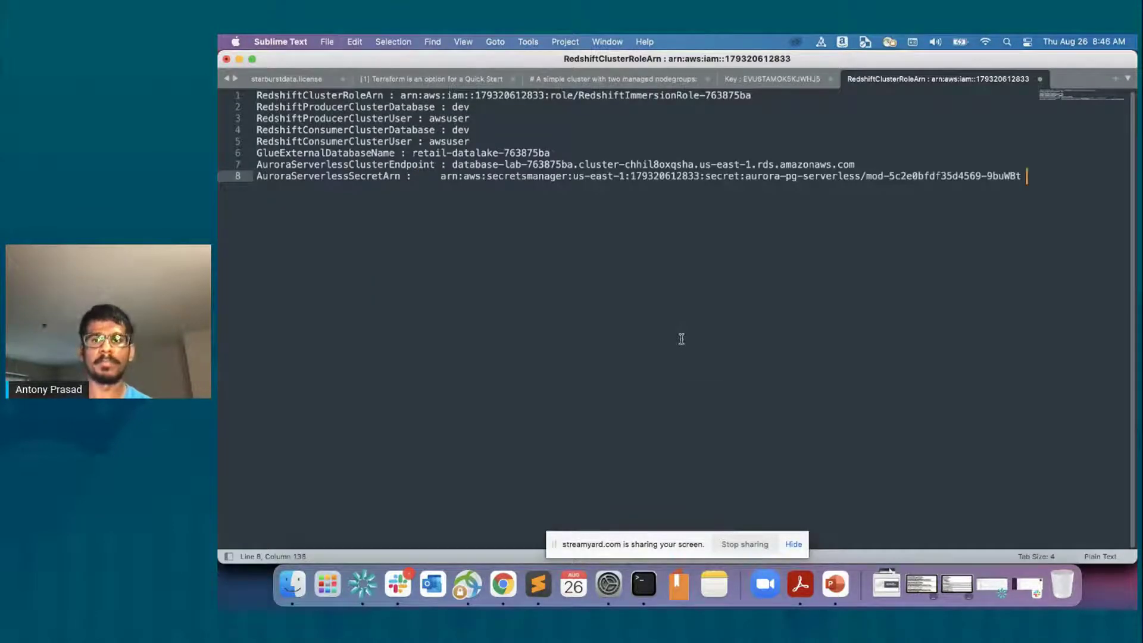
pyautogui.press('Return')
pyautogui.press('Return')
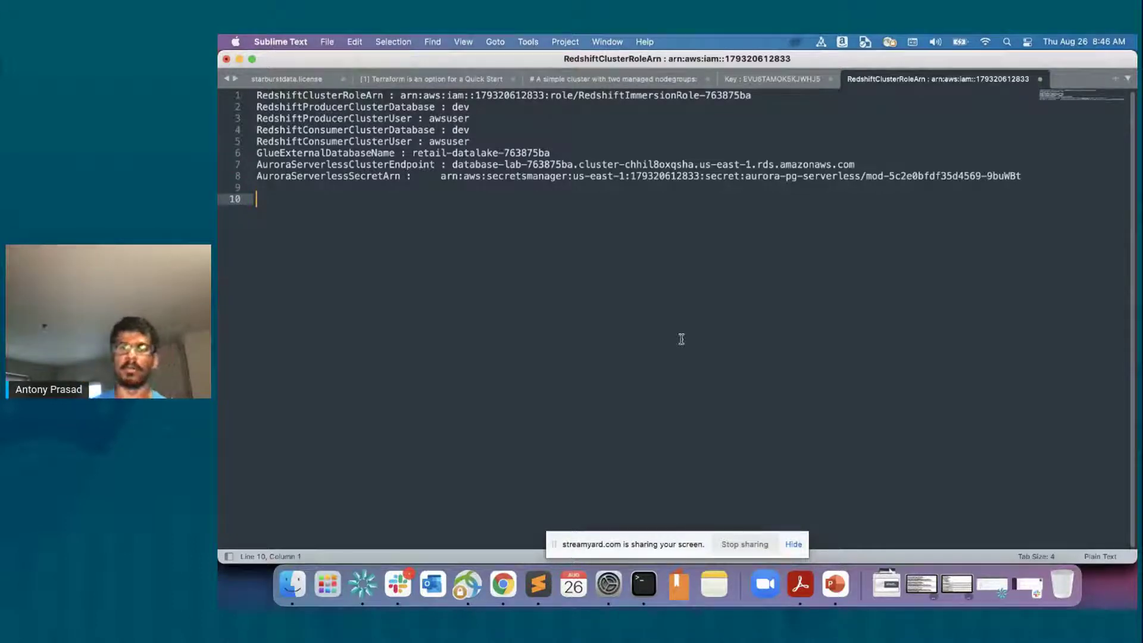
# Examine the list of resources created by the CloudFormation stack in Chrome, checking their logical IDs, types and statuses
pyautogui.click(504, 584)
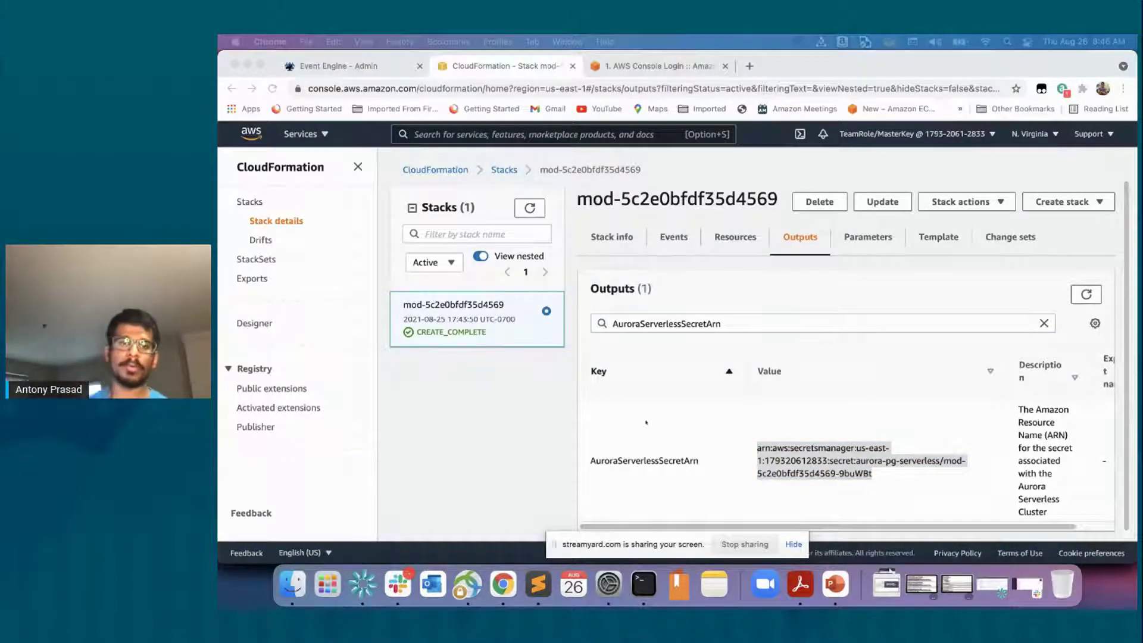
pyautogui.scroll(-1, 874, 315)
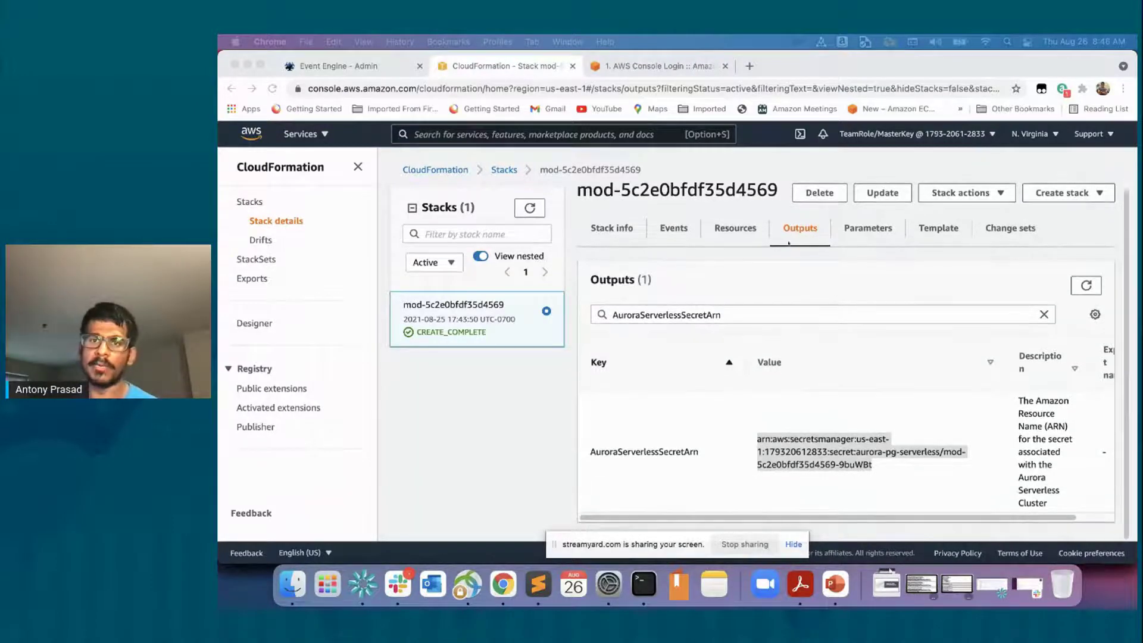
pyautogui.click(803, 231)
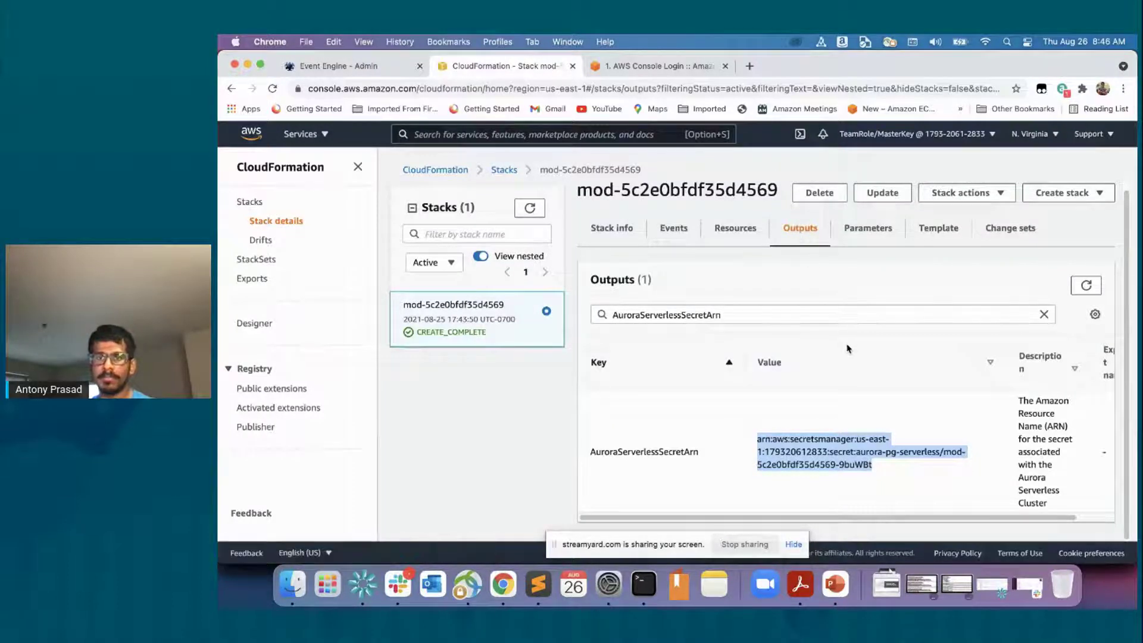
pyautogui.click(754, 229)
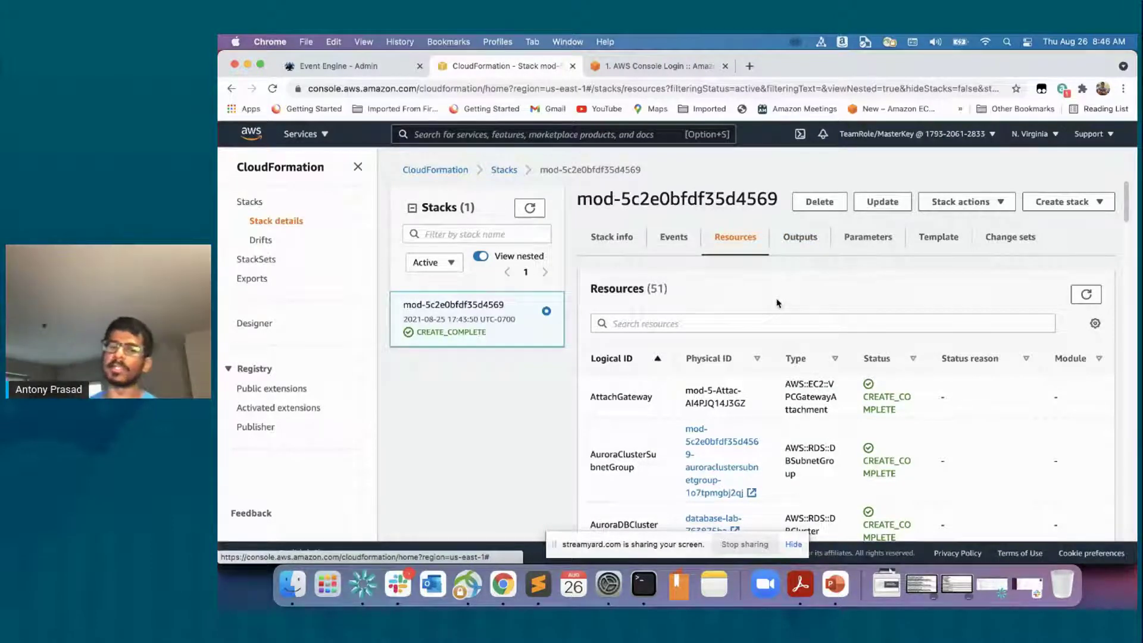
pyautogui.scroll(-3, 817, 397)
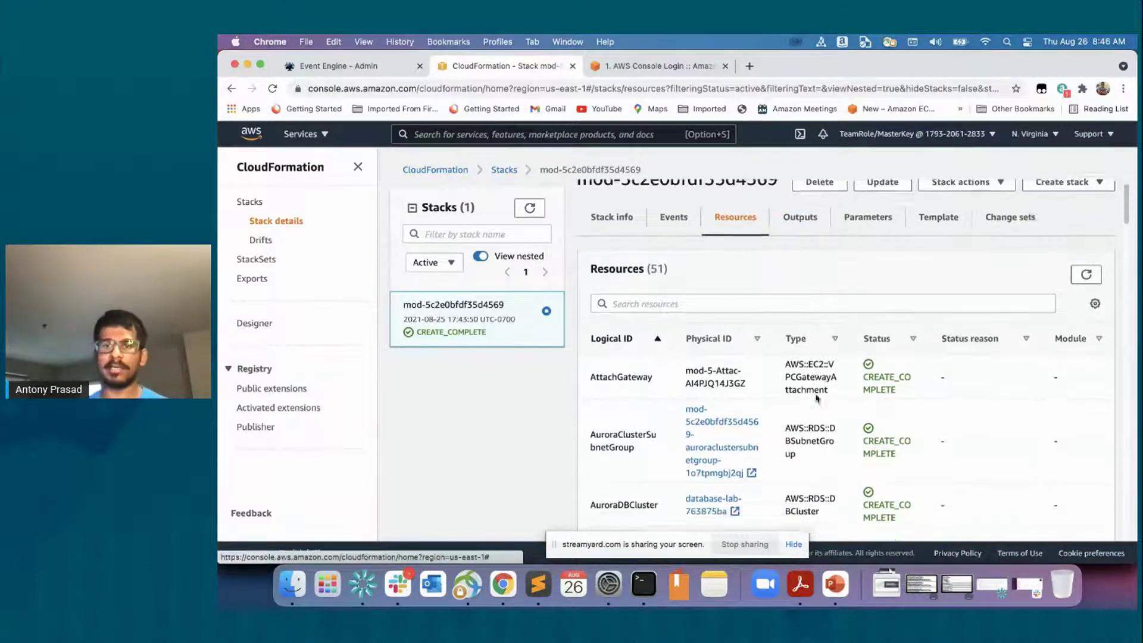
pyautogui.scroll(-10, 818, 397)
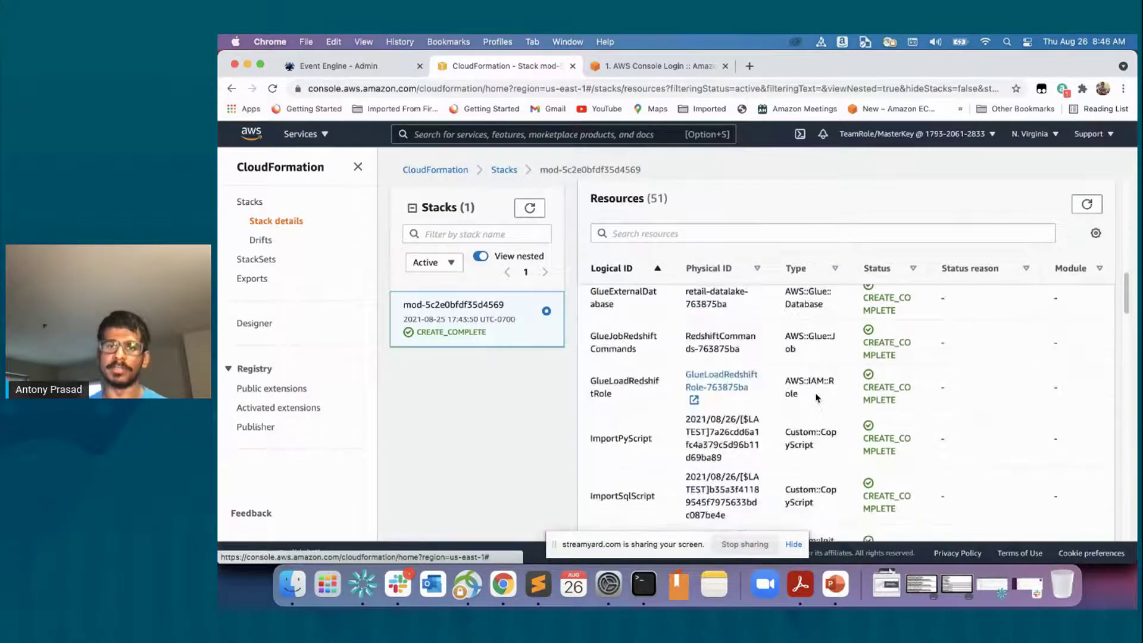
pyautogui.scroll(-15, 818, 397)
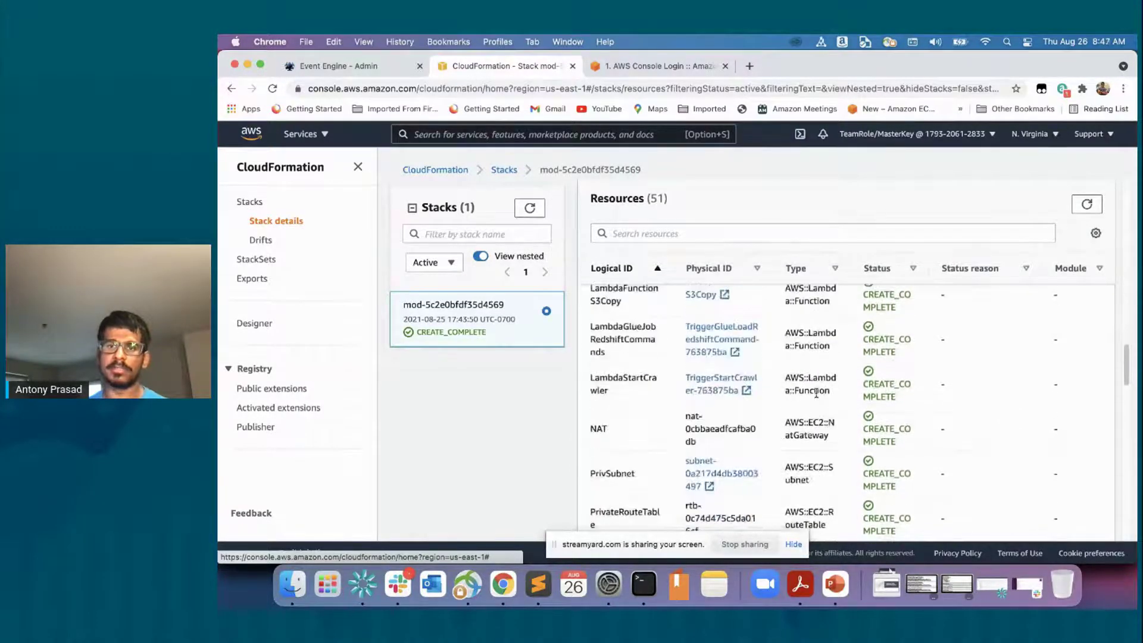
pyautogui.scroll(-10, 816, 393)
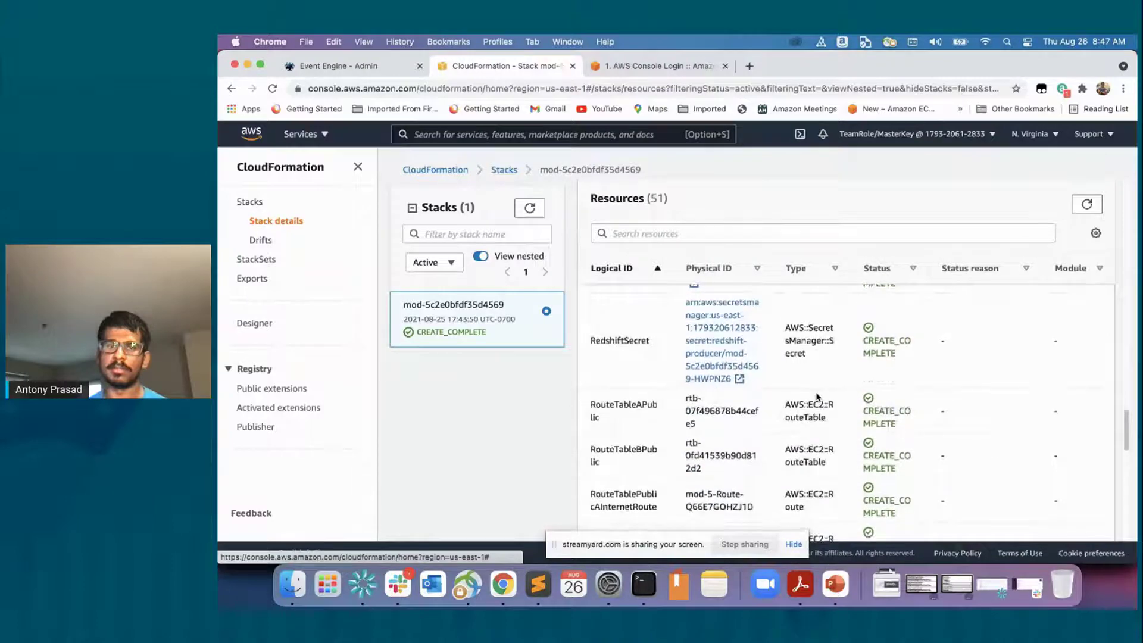
pyautogui.scroll(-5, 817, 397)
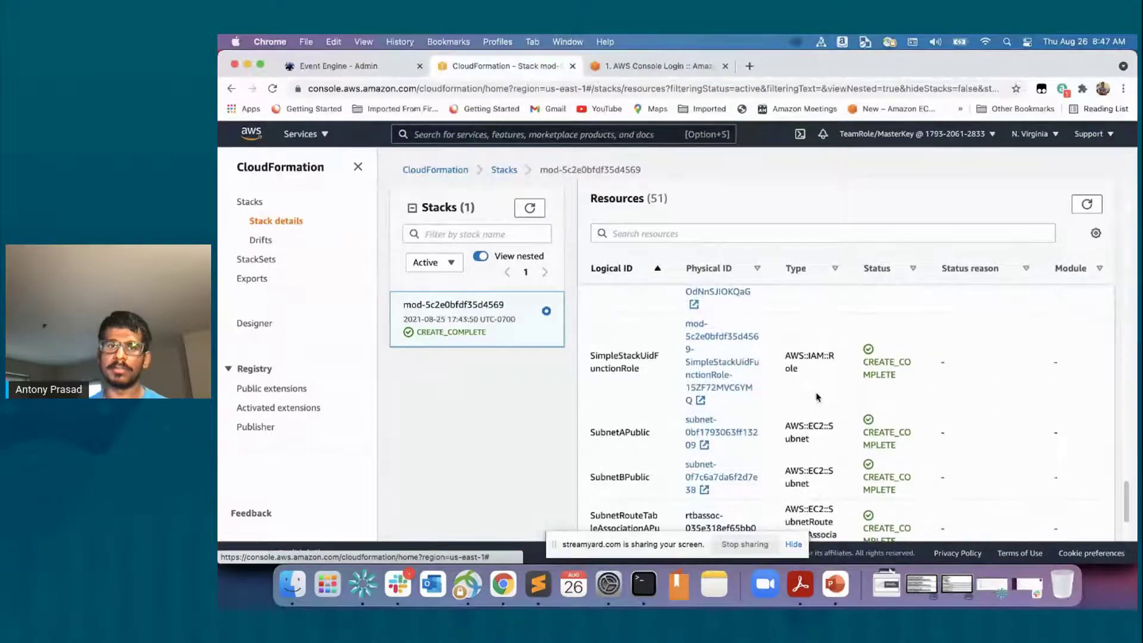
pyautogui.scroll(-2, 817, 397)
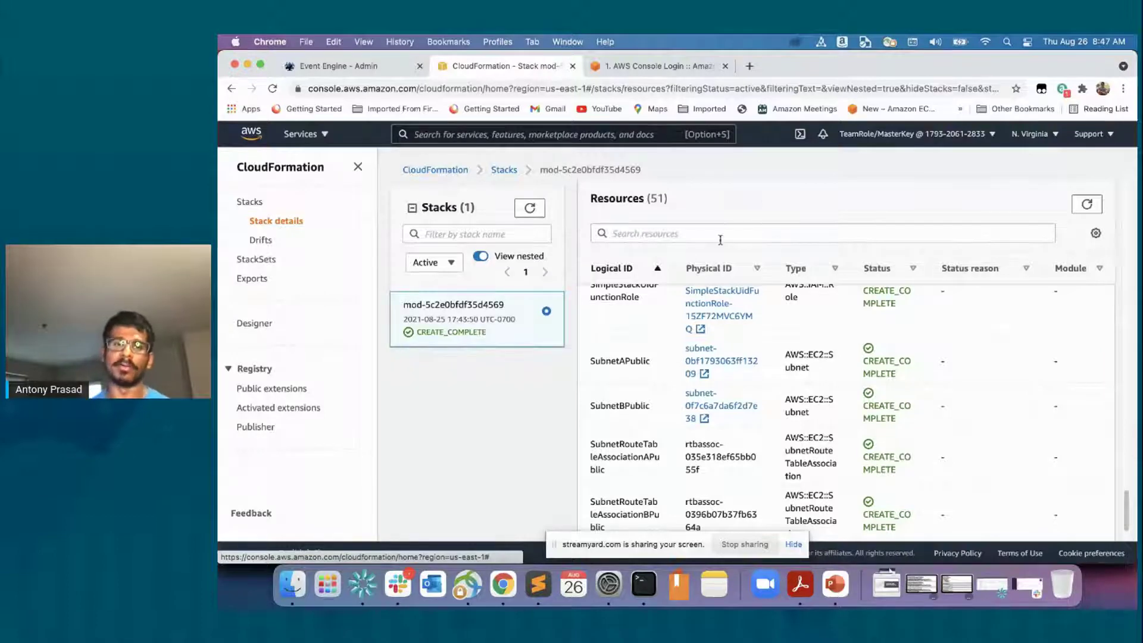
pyautogui.click(672, 68)
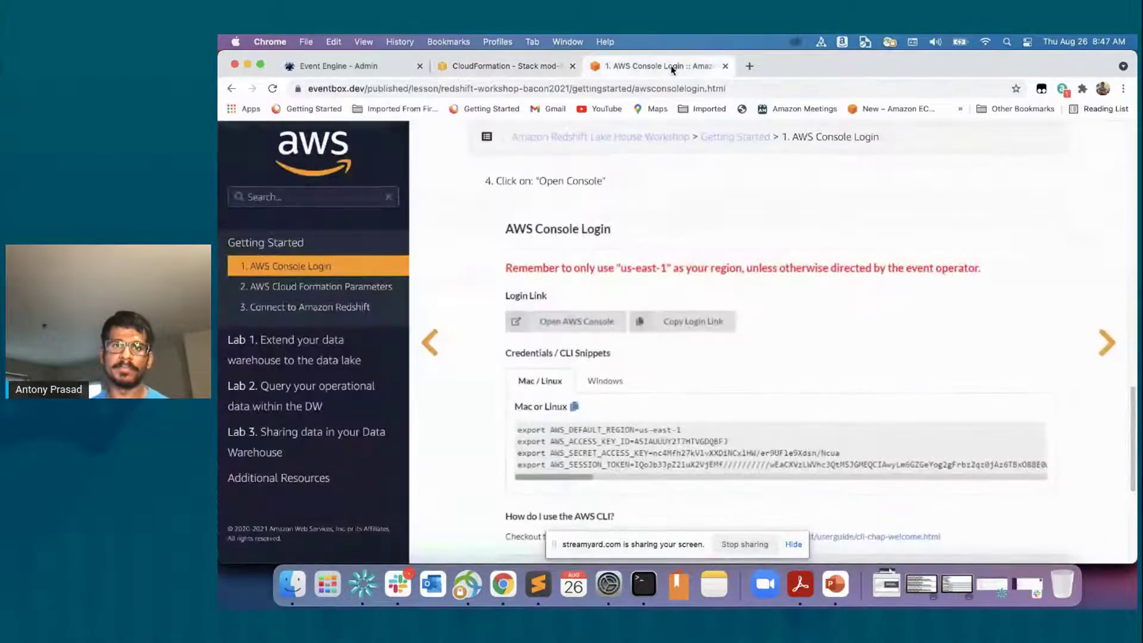
pyautogui.click(524, 67)
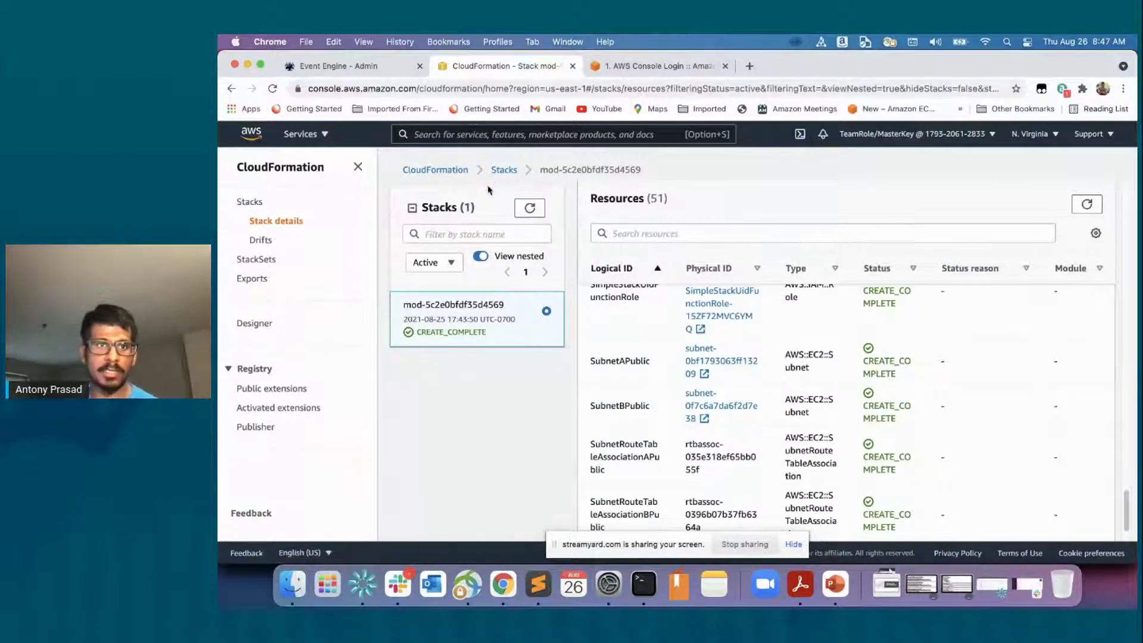
# Search the AWS services for redshift and open the Amazon Redshift console
pyautogui.click(492, 134)
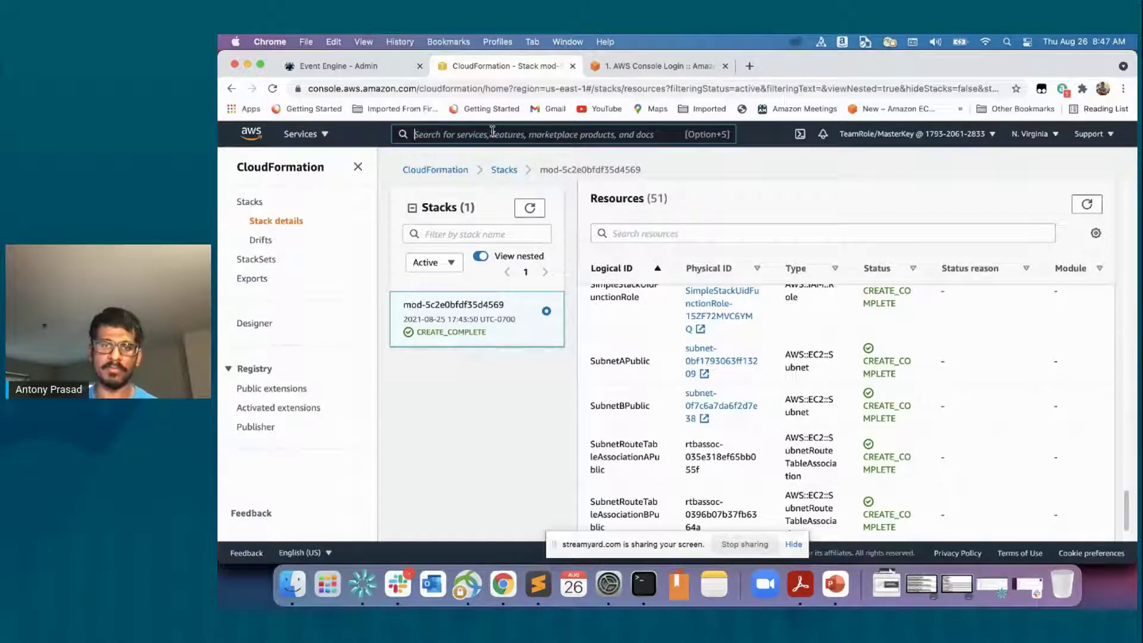
pyautogui.write('re')
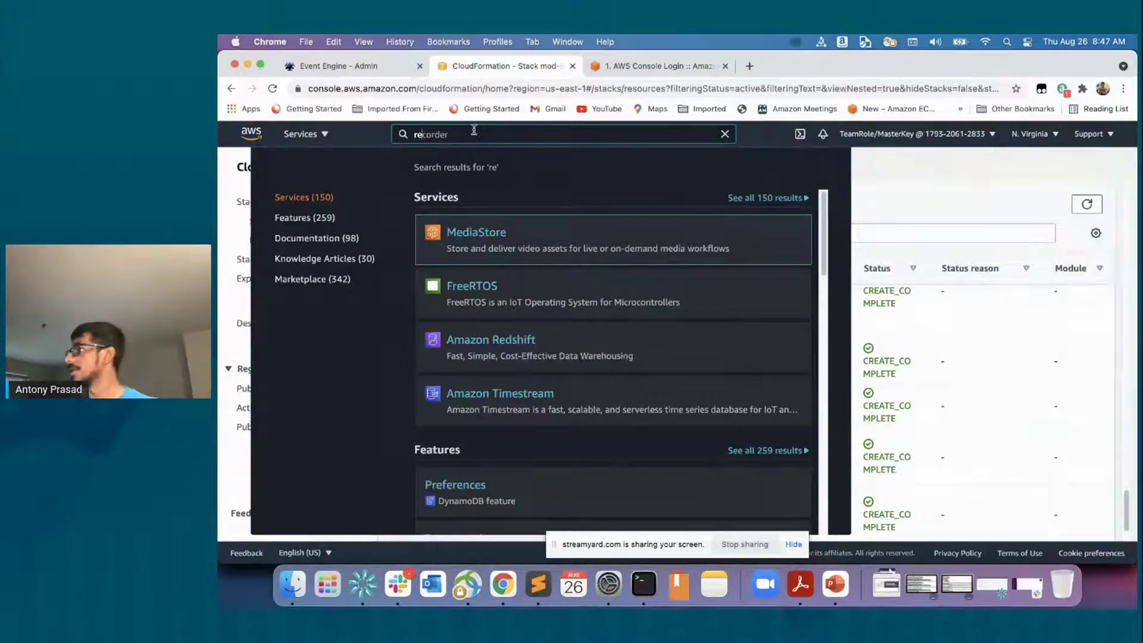
pyautogui.write('dshift')
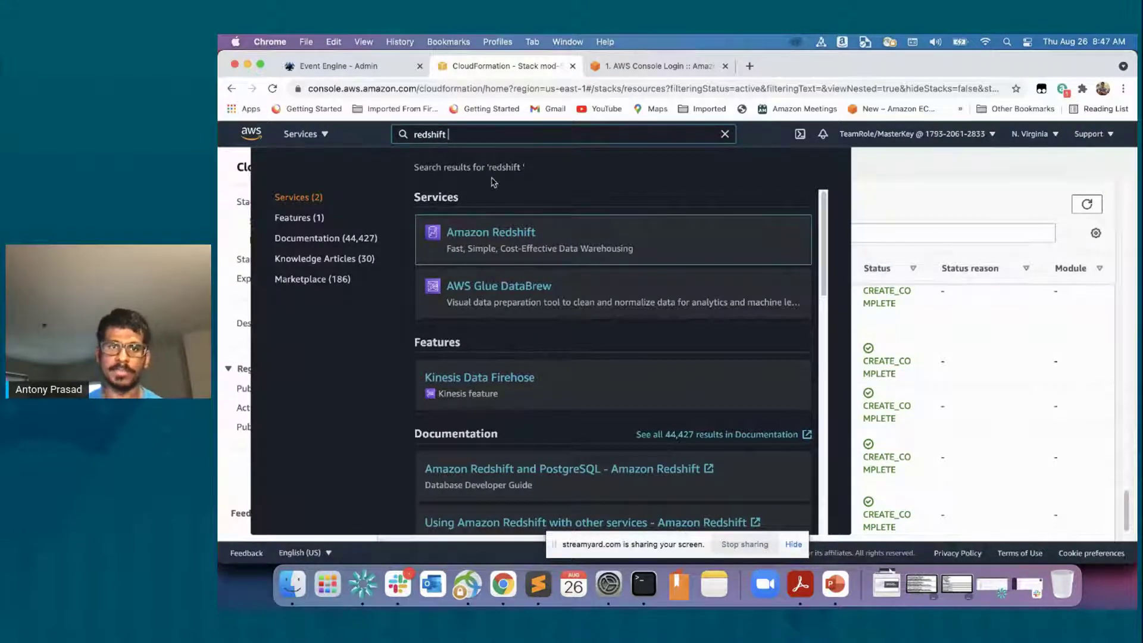
pyautogui.click(498, 236)
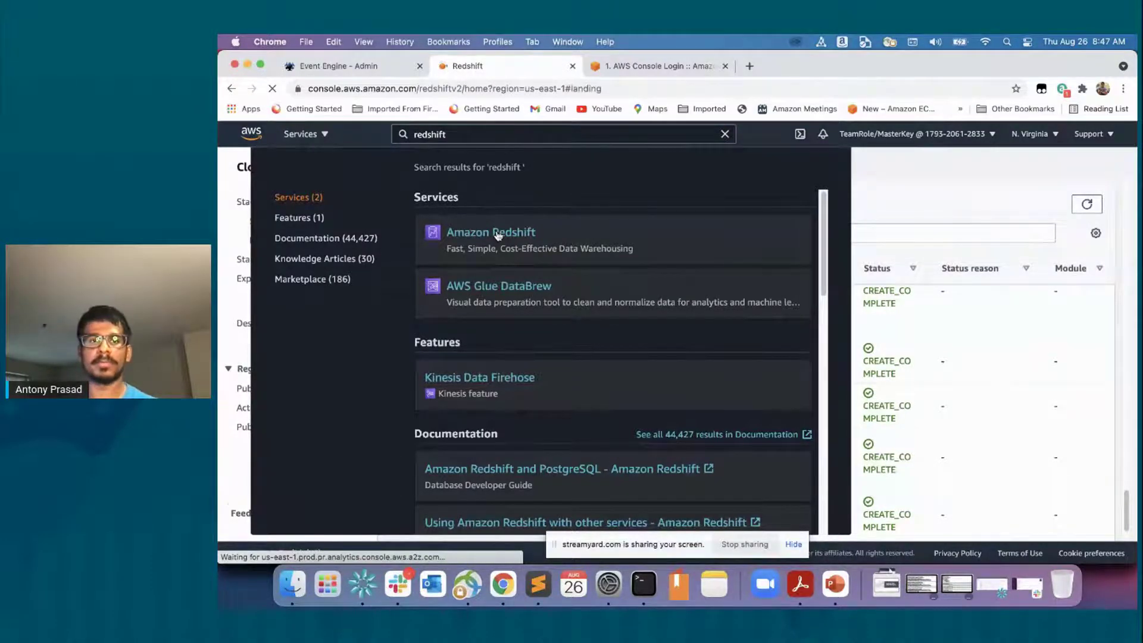
# Review the cluster overview on the Redshift dashboard and open the details of redshift-producer-cluster-763875ba
pyautogui.scroll(1, 498, 236)
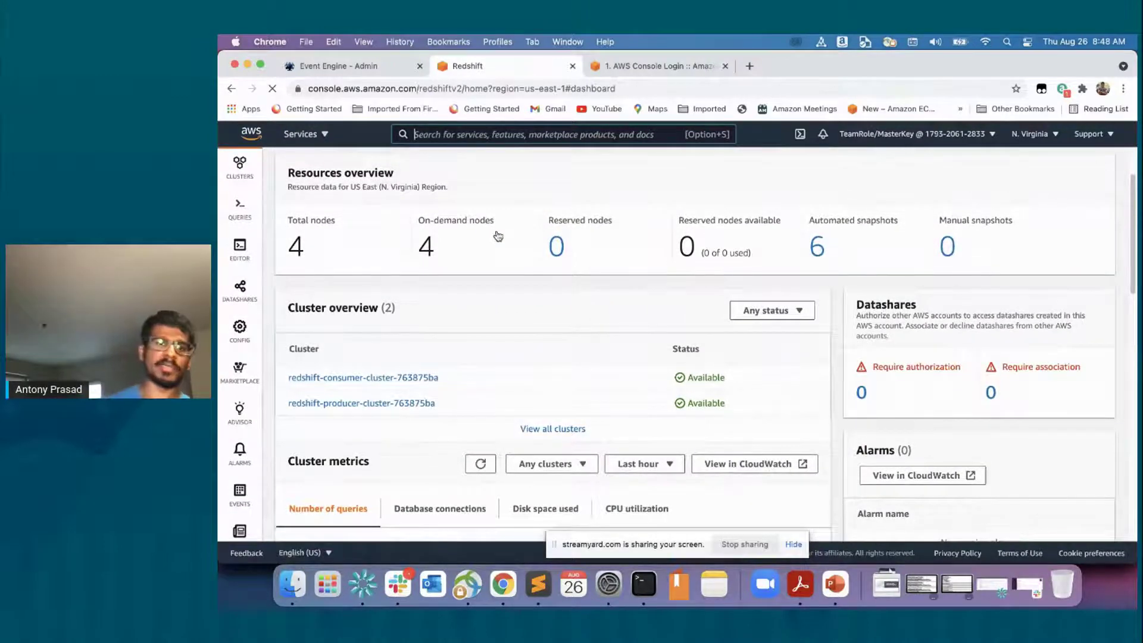
pyautogui.scroll(1, 498, 236)
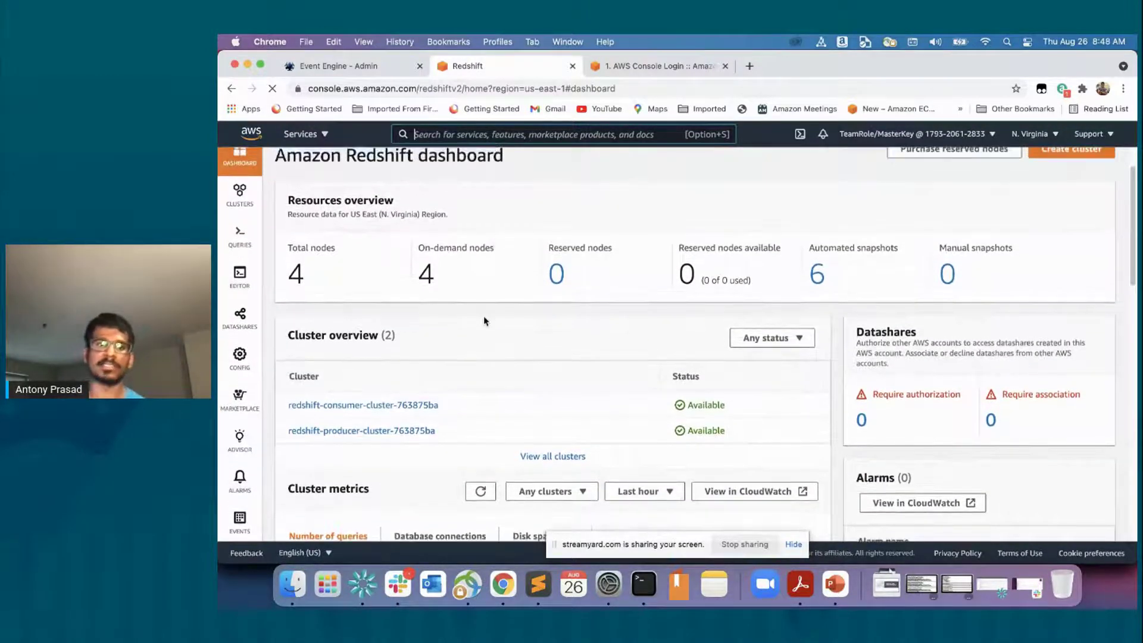
pyautogui.scroll(1, 484, 320)
pyautogui.scroll(-1, 430, 392)
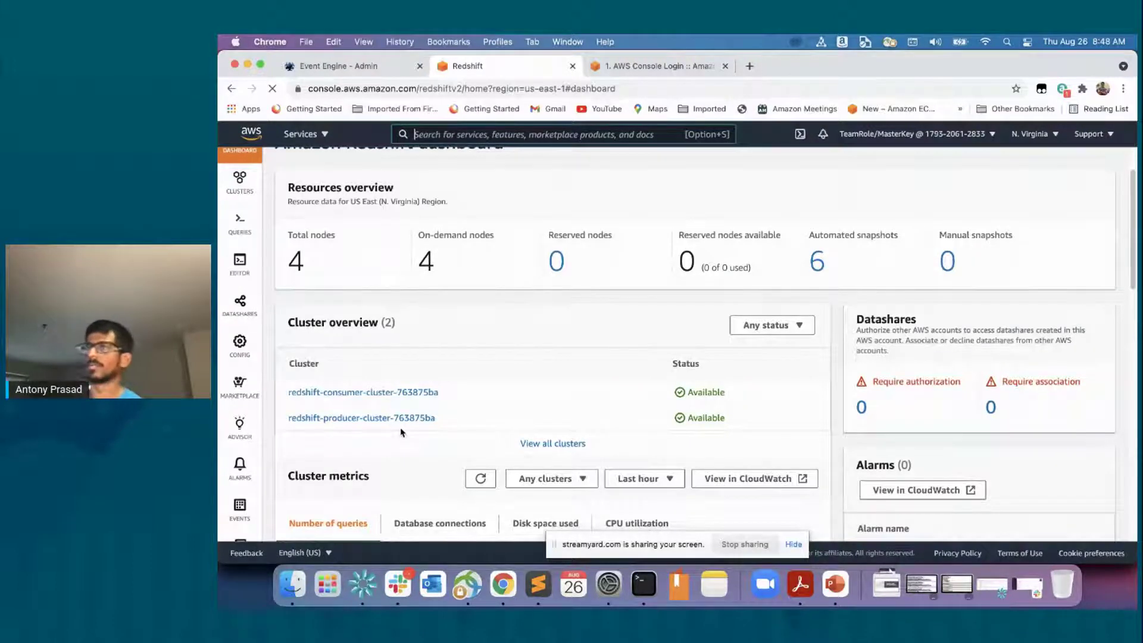
pyautogui.hotkey('alt', 's')
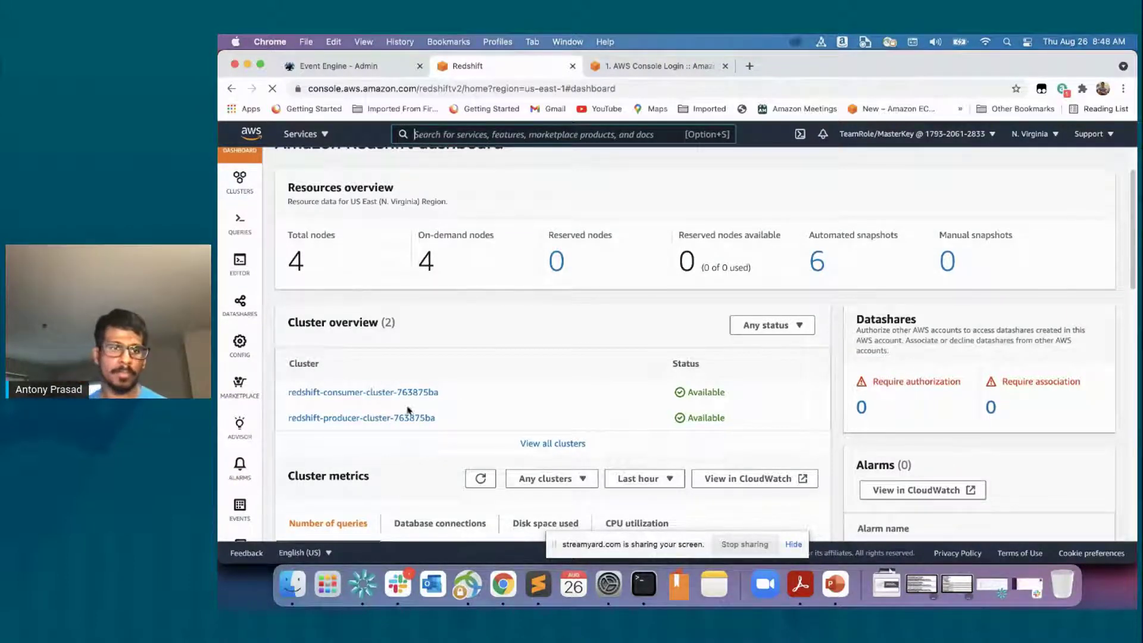
pyautogui.click(341, 421)
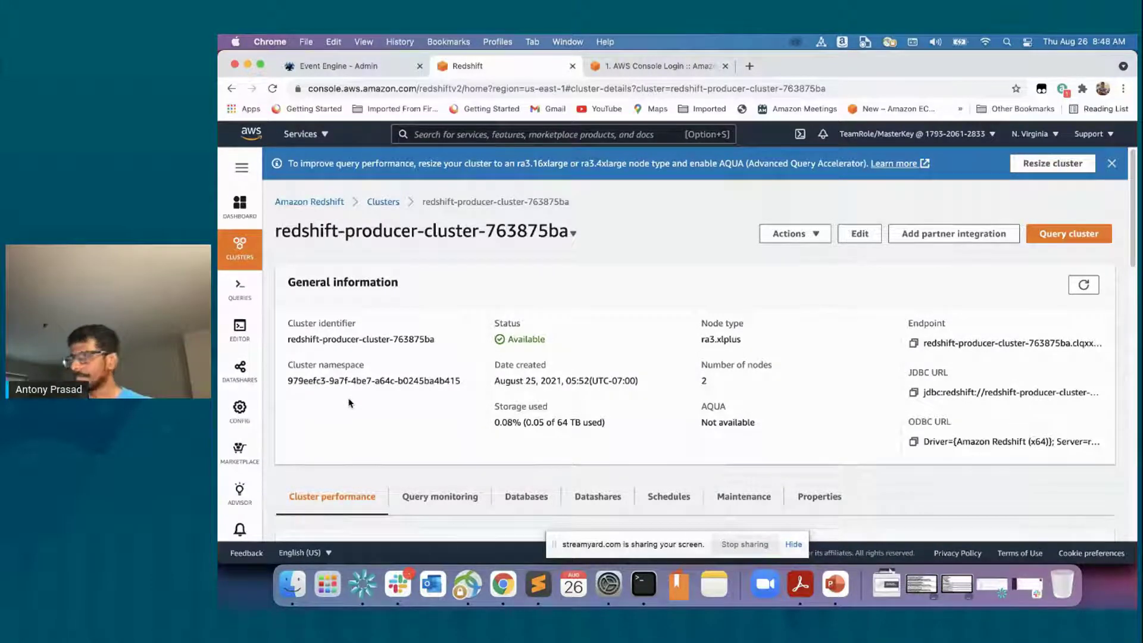
pyautogui.scroll(-1, 350, 403)
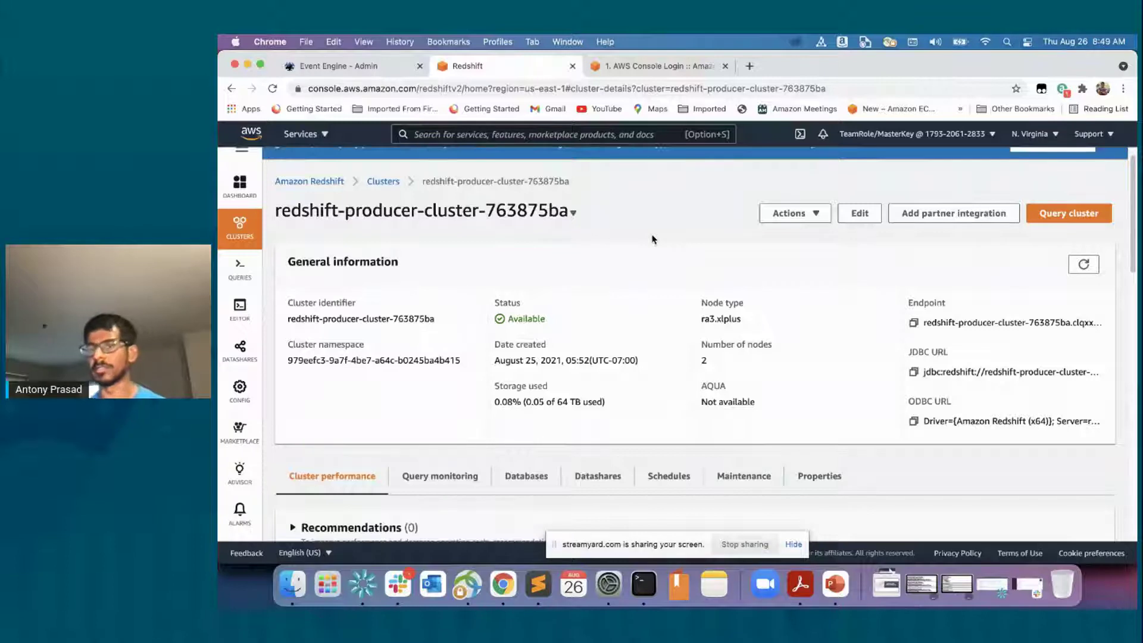
# Open the query editor for the producer cluster and look up the connection defaults on the workshop's Connect to Amazon Redshift page
pyautogui.click(1087, 220)
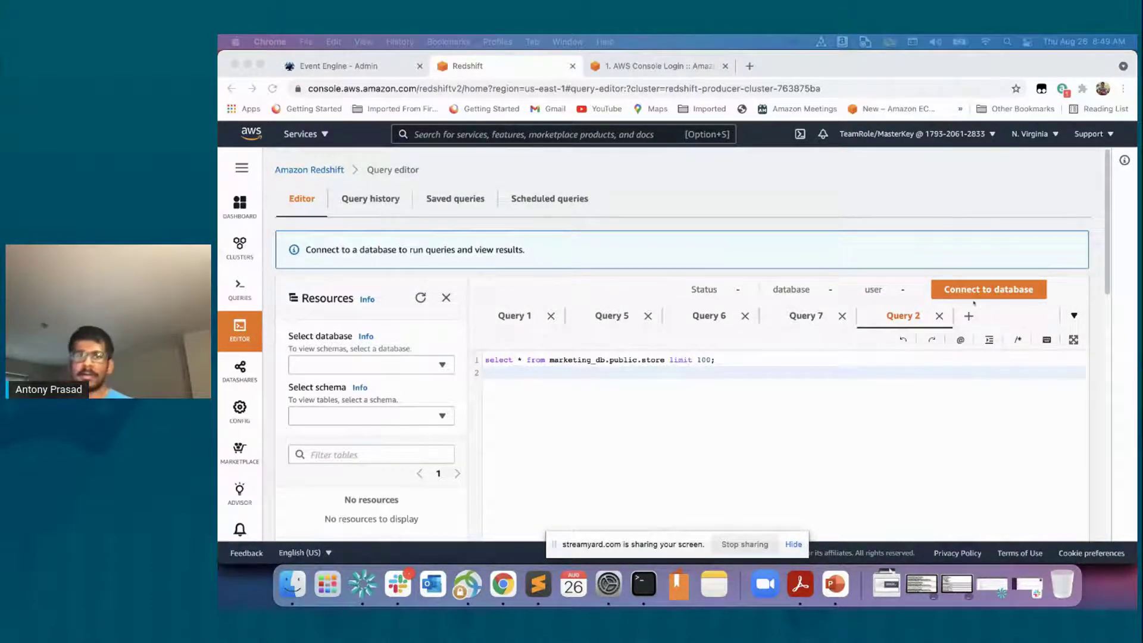
pyautogui.click(632, 66)
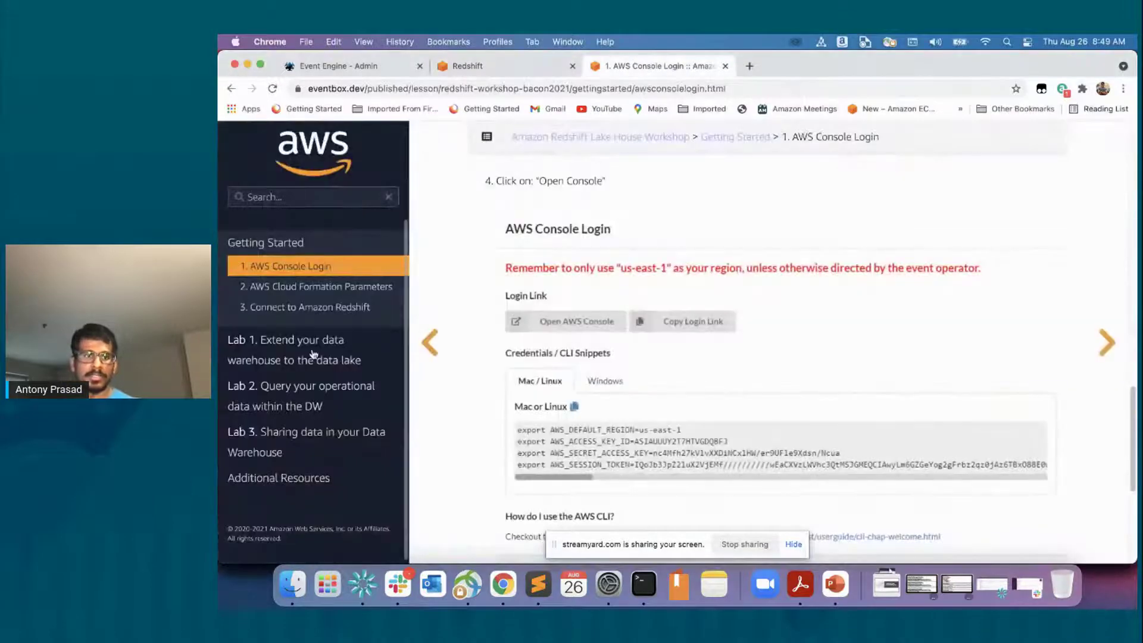
pyautogui.click(322, 308)
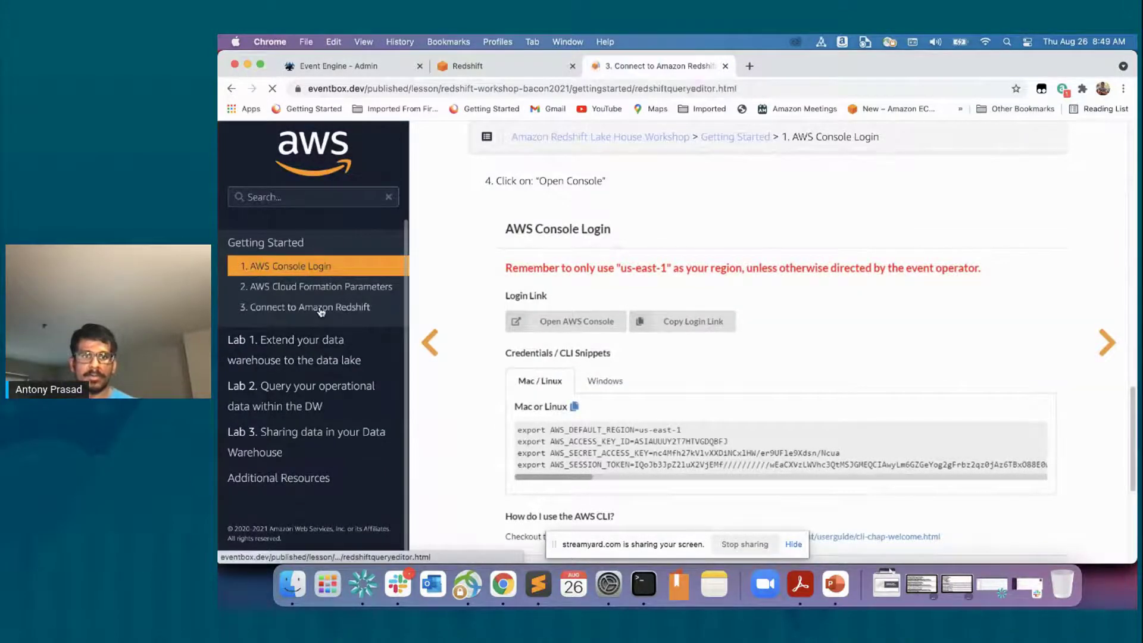
pyautogui.scroll(-10, 672, 385)
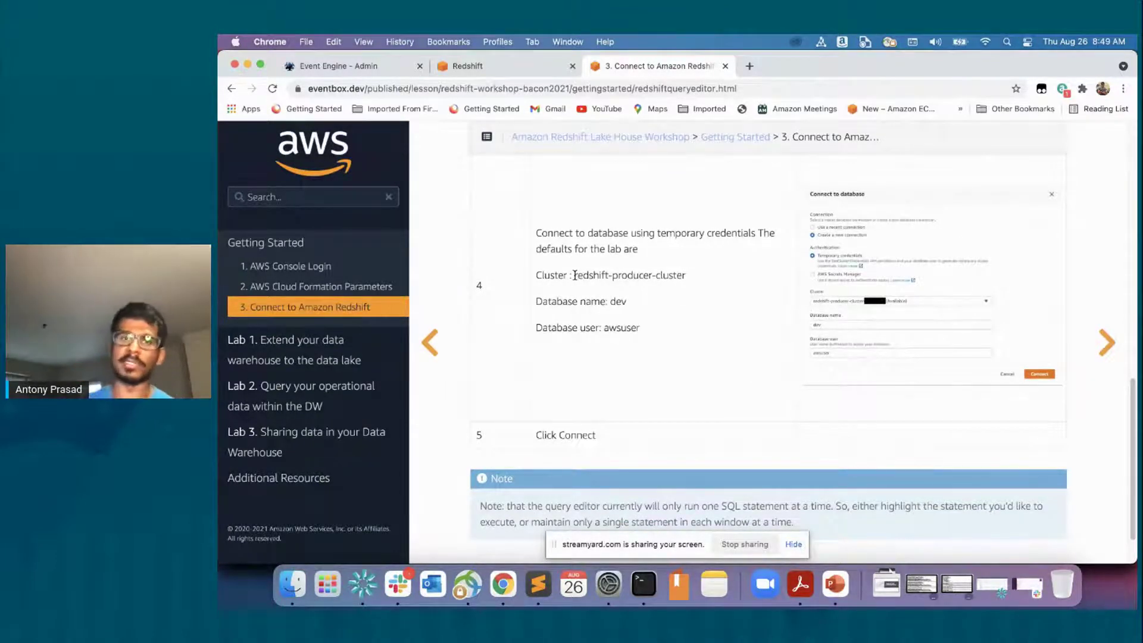
pyautogui.doubleClick(619, 301)
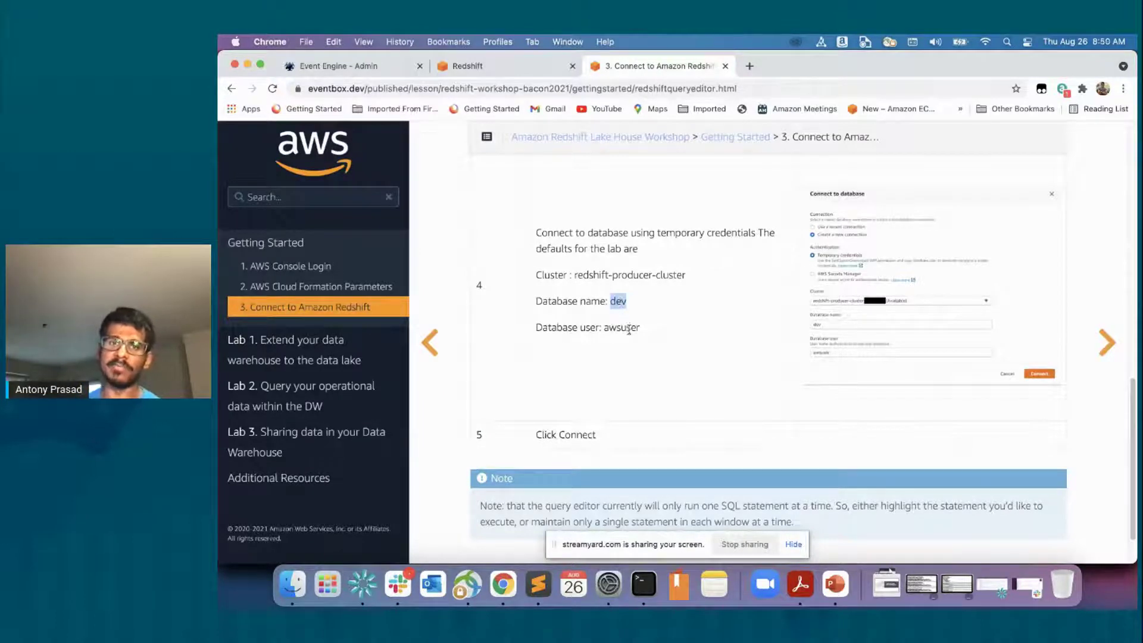
pyautogui.doubleClick(630, 328)
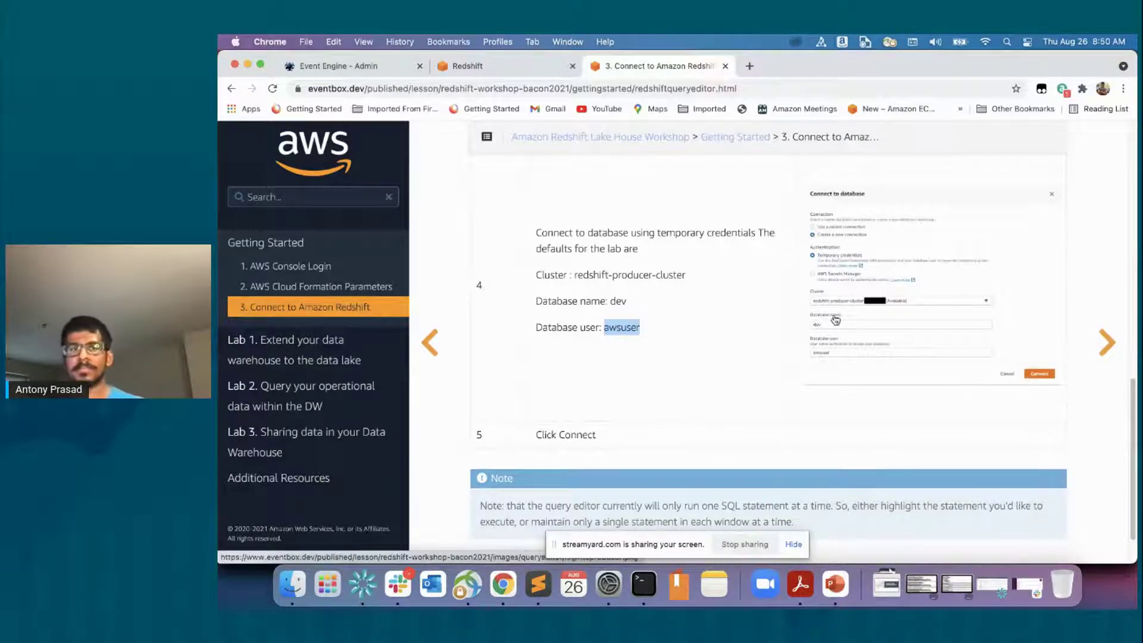
# Return to the Redshift query editor and delete the existing select statement from Query 2
pyautogui.click(488, 73)
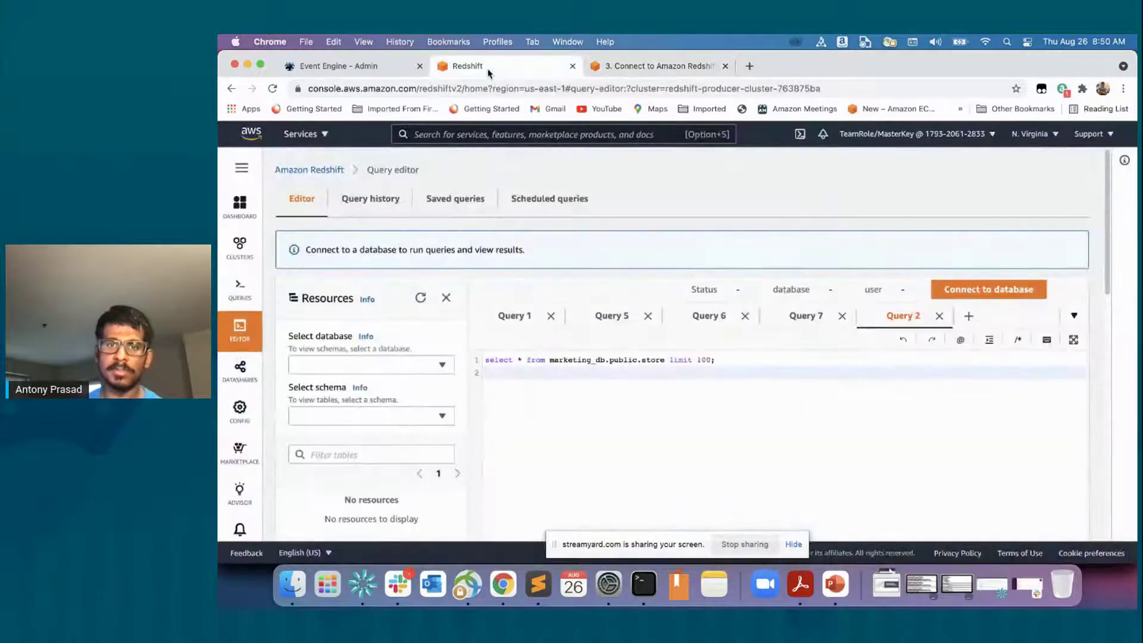
pyautogui.moveTo(756, 358); pyautogui.dragTo(481, 357)
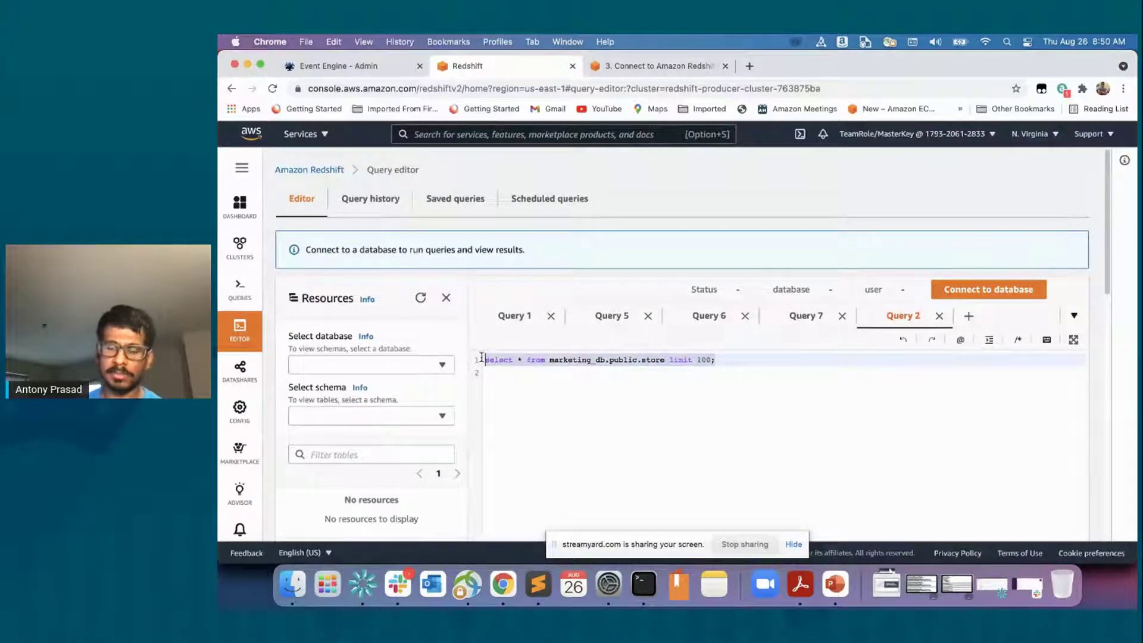
pyautogui.press('BackSpace')
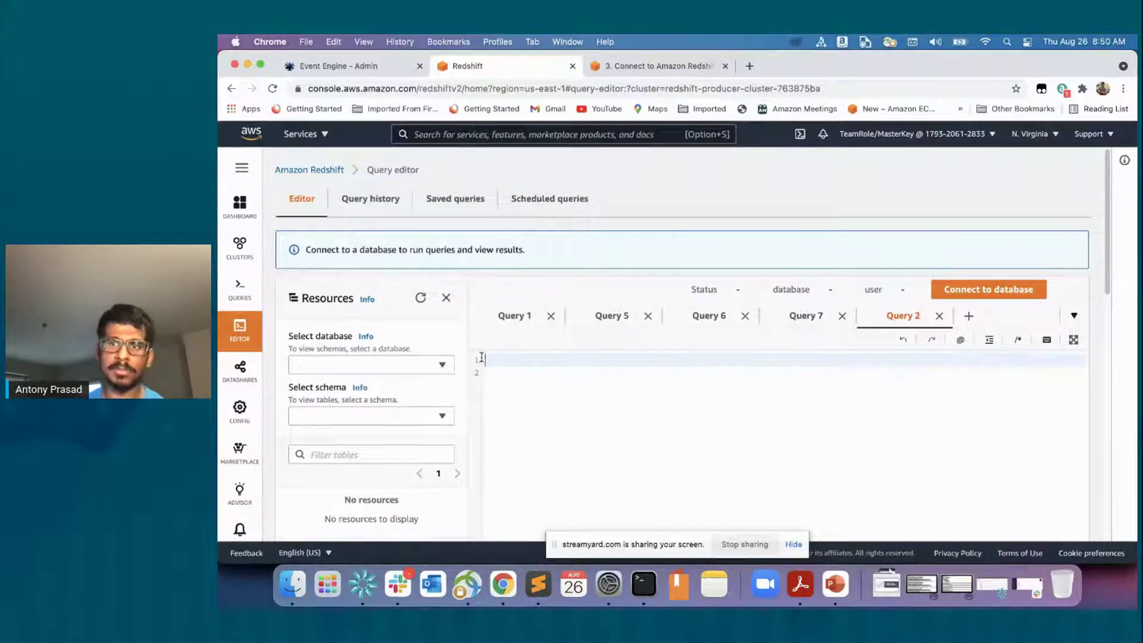
# Start a new database connection with temporary credentials and choose redshift-producer-cluster-763875ba as the cluster
pyautogui.click(977, 289)
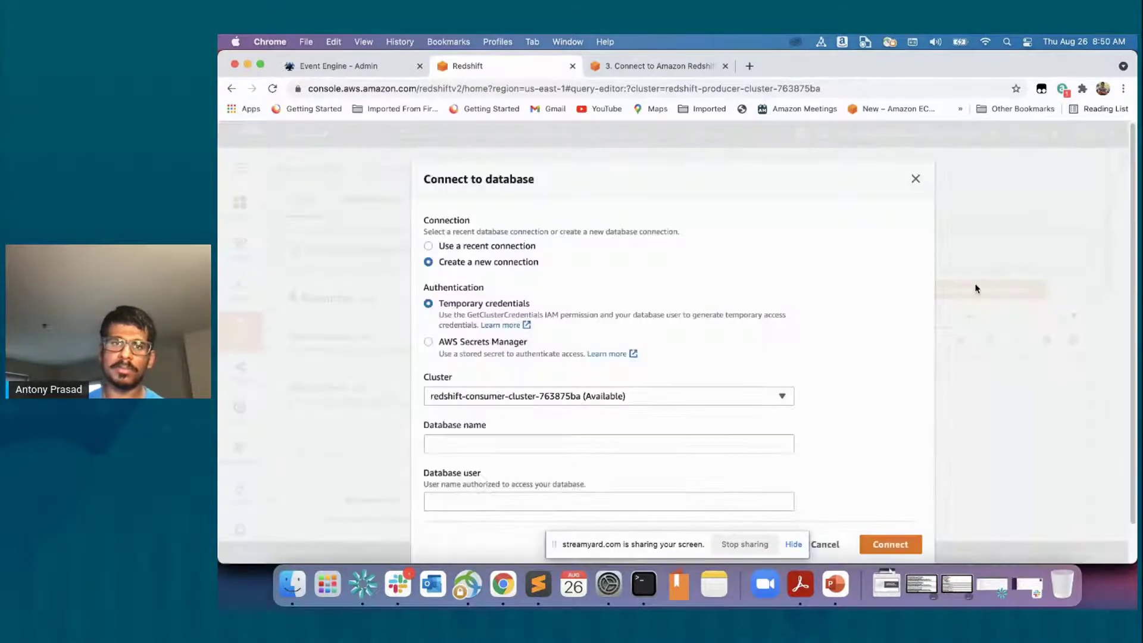
pyautogui.scroll(-2, 568, 390)
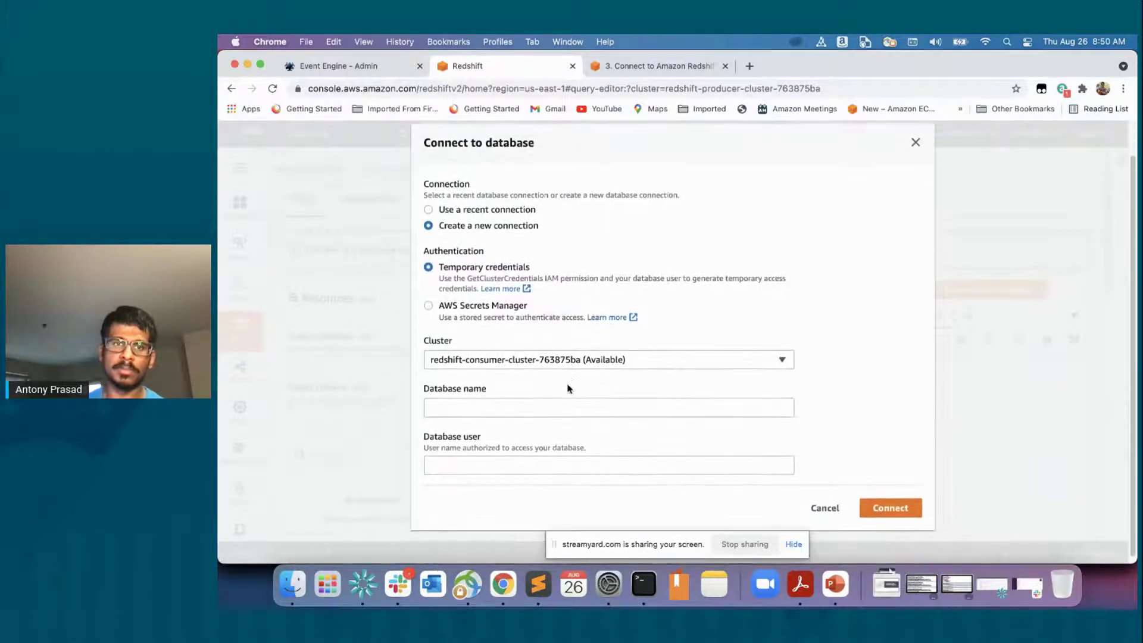
pyautogui.click(670, 65)
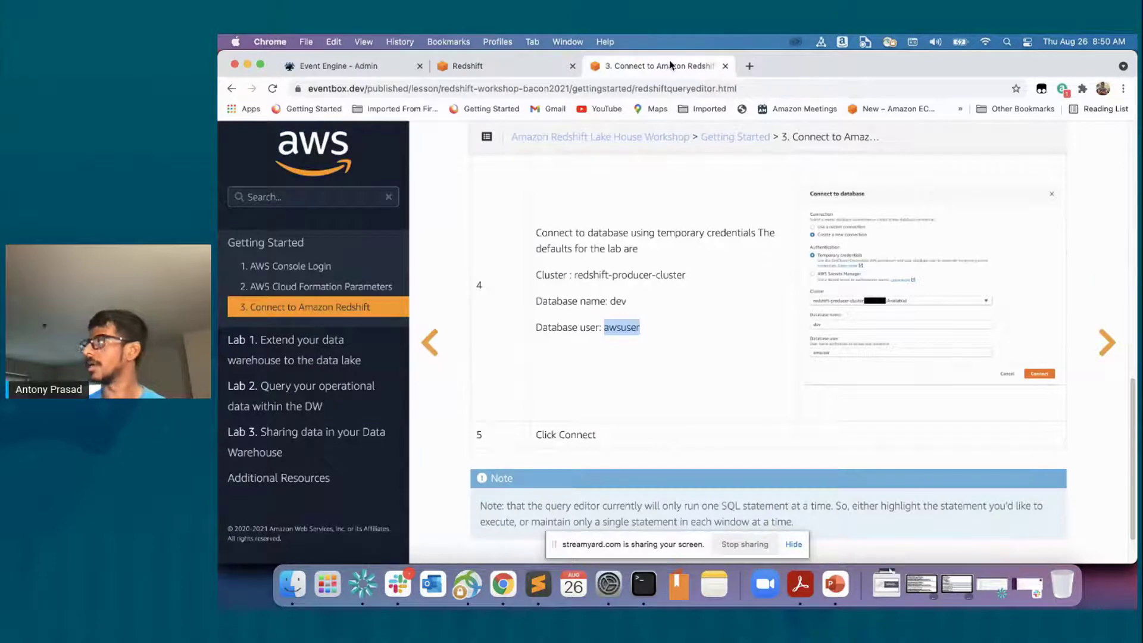
pyautogui.click(503, 68)
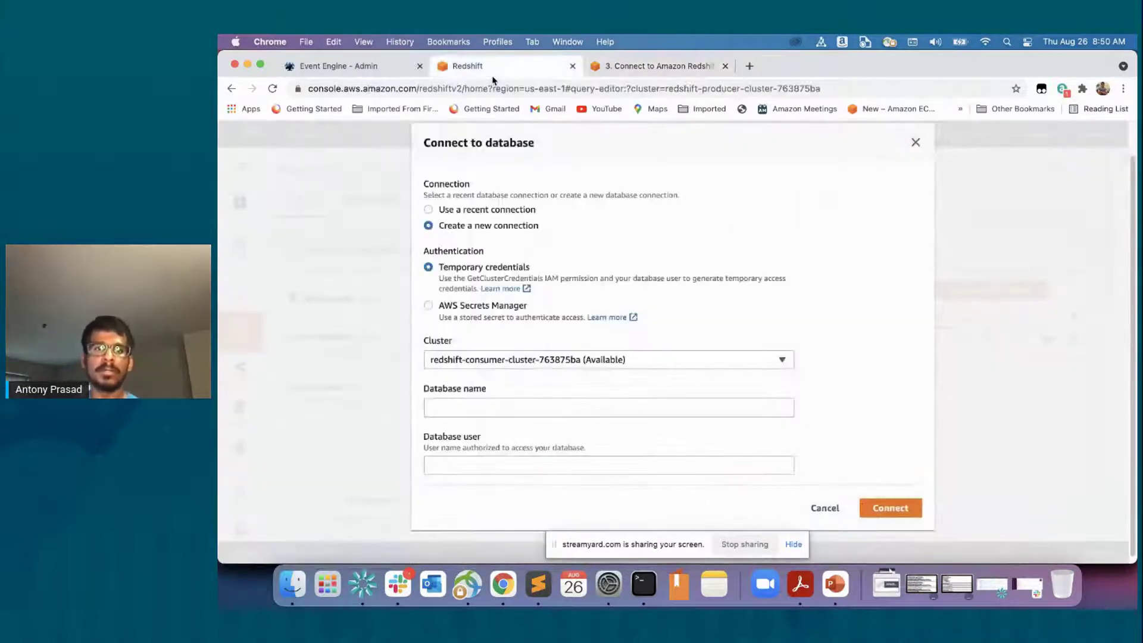
pyautogui.click(693, 362)
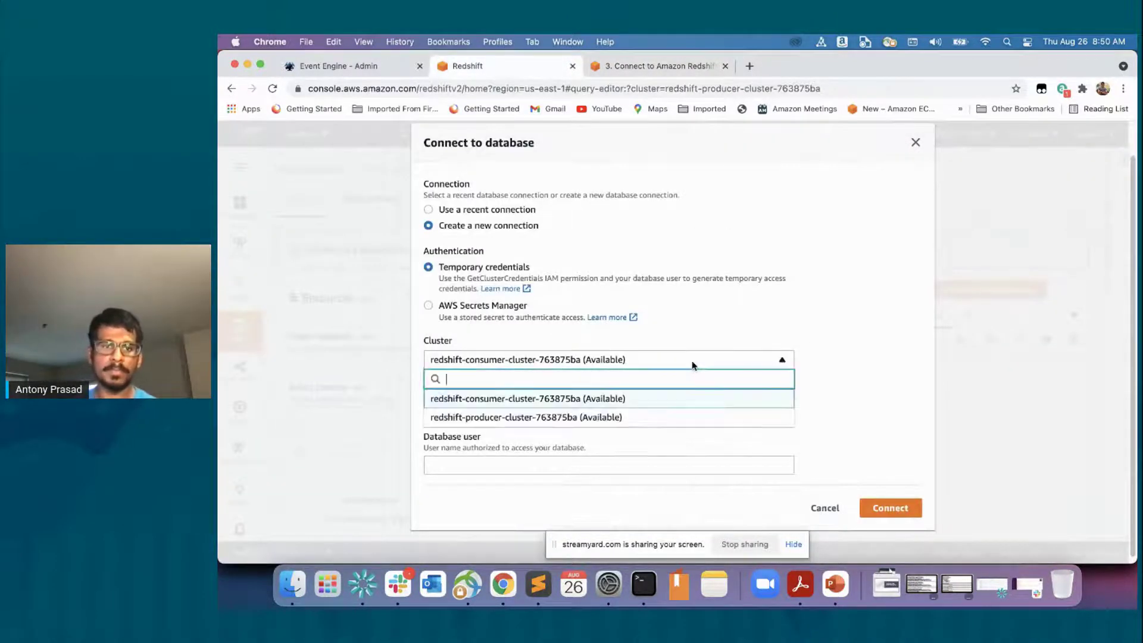
pyautogui.click(666, 415)
# Check the workshop defaults, set the database name to dev and the database user to awsuser, and connect
pyautogui.click(667, 66)
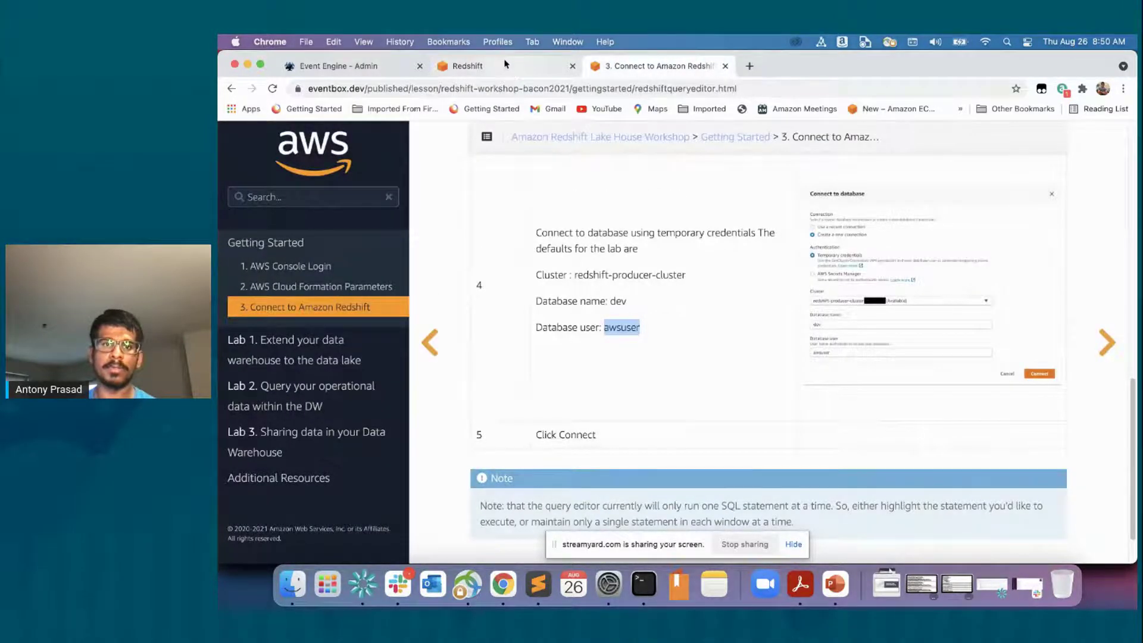
pyautogui.click(575, 275)
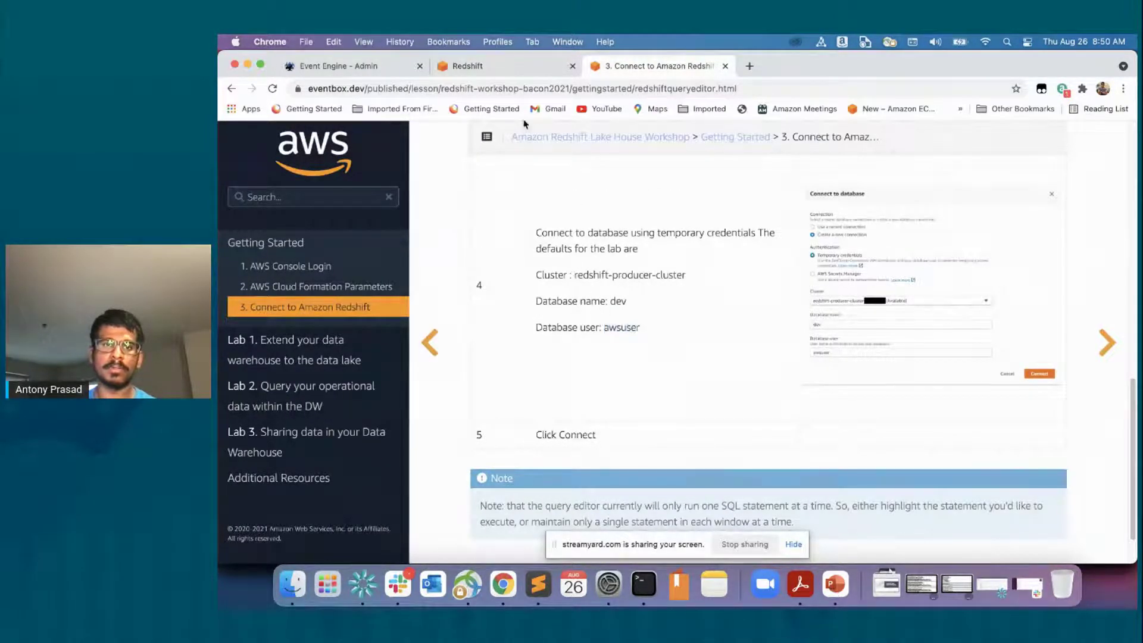
pyautogui.click(526, 70)
pyautogui.click(553, 402)
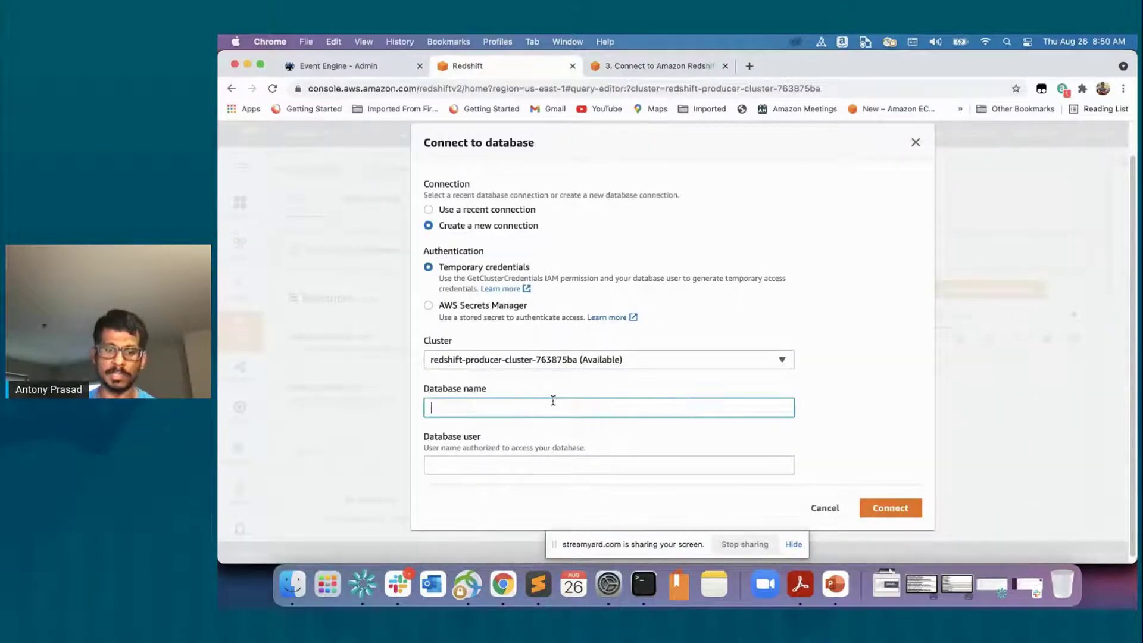
pyautogui.write('dev')
pyautogui.click(509, 458)
pyautogui.write('a')
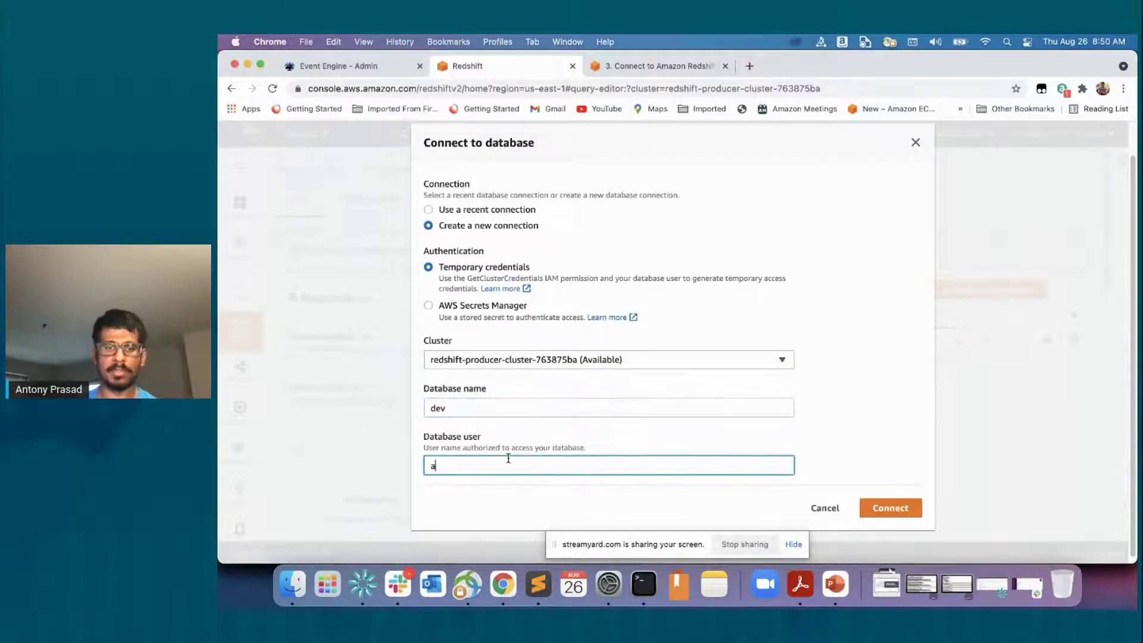
pyautogui.write('wsuser')
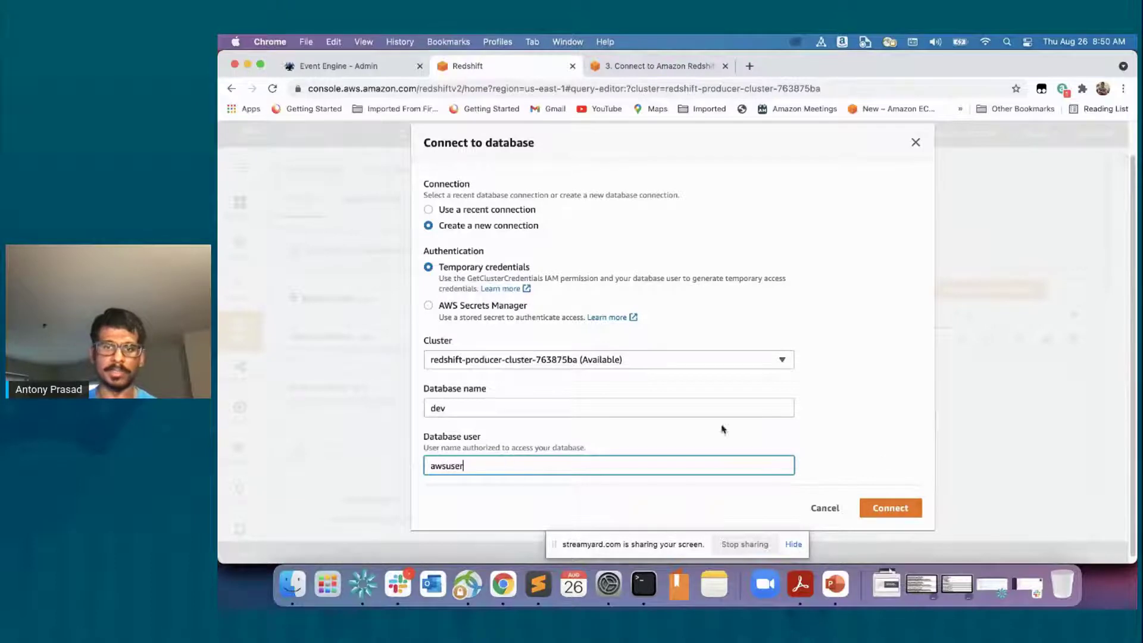
pyautogui.click(915, 511)
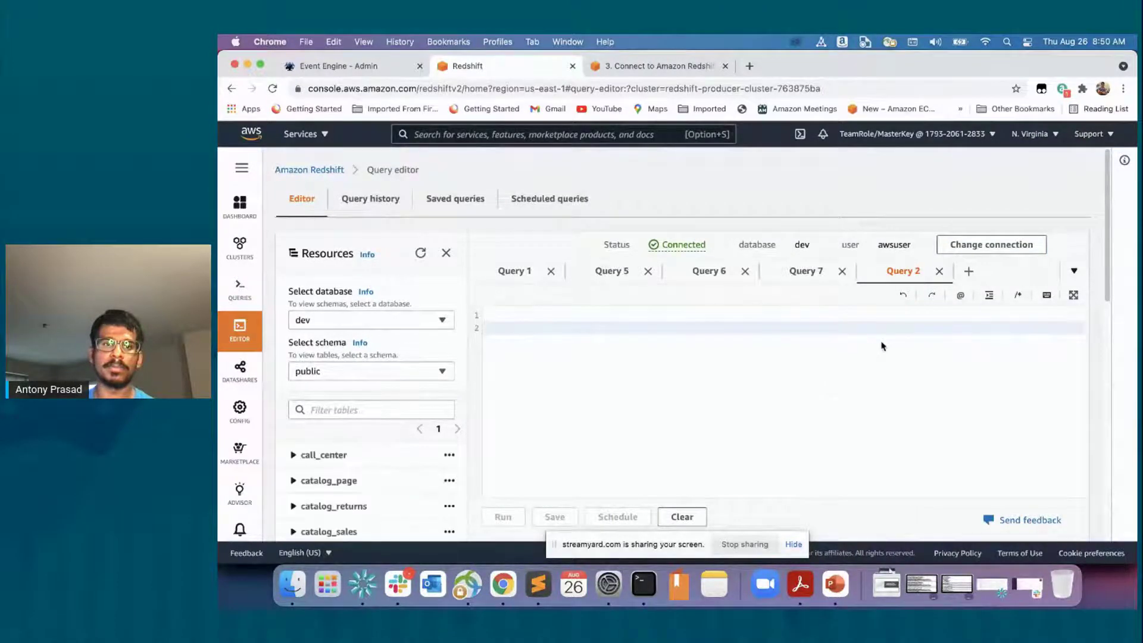
# Return to the workshop guide and open the Lab 1 page, Extend your data warehouse to the data lake
pyautogui.click(544, 317)
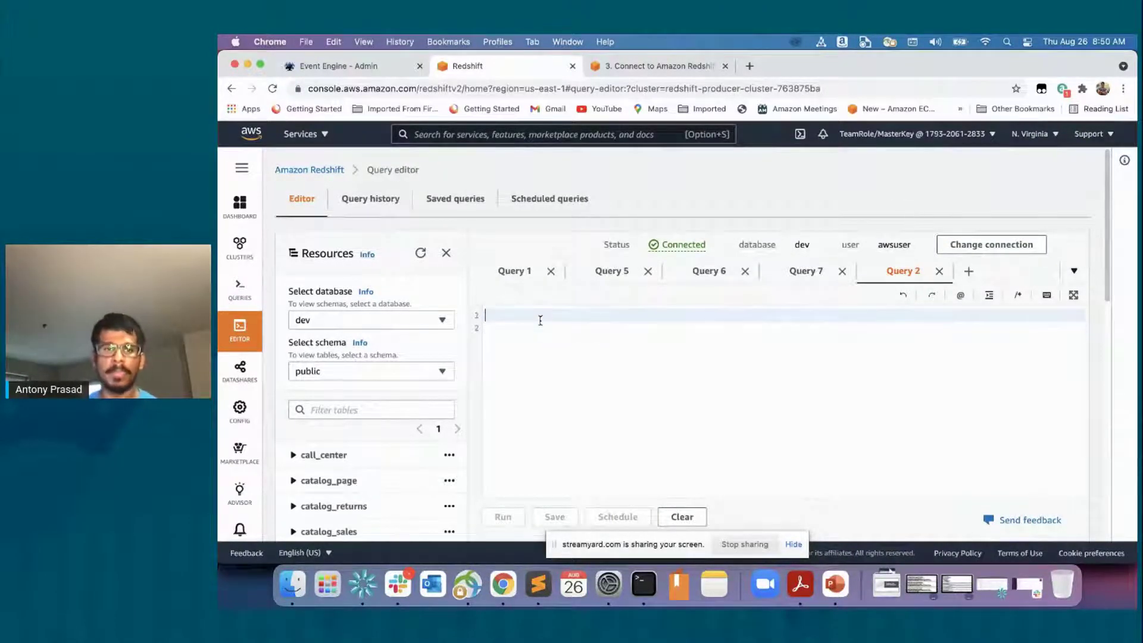
pyautogui.click(659, 68)
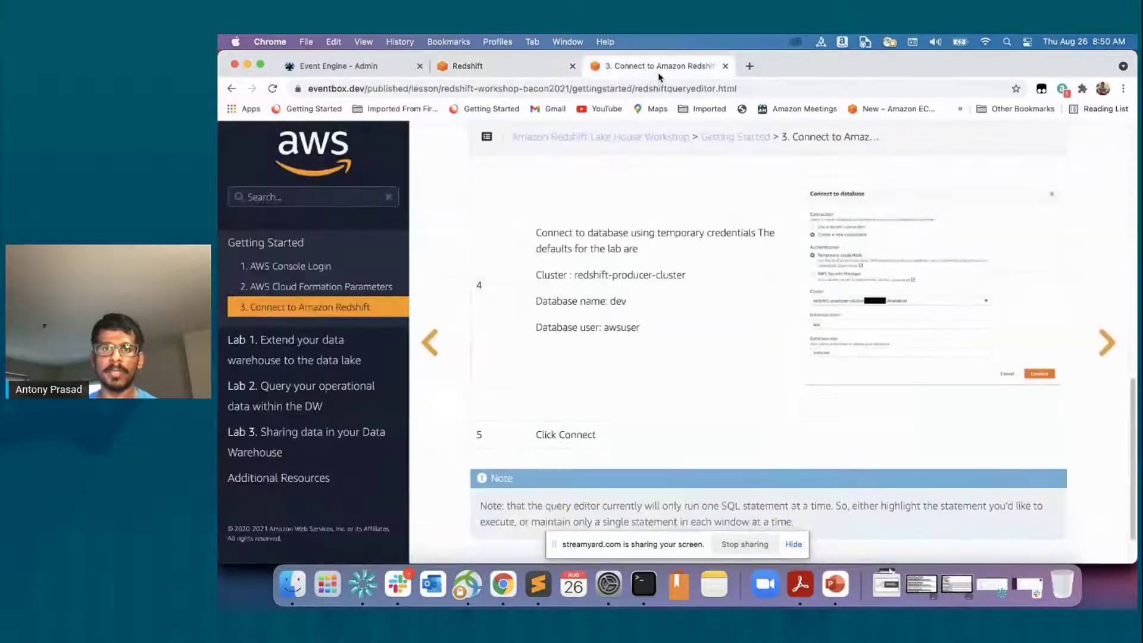
pyautogui.scroll(-2, 679, 311)
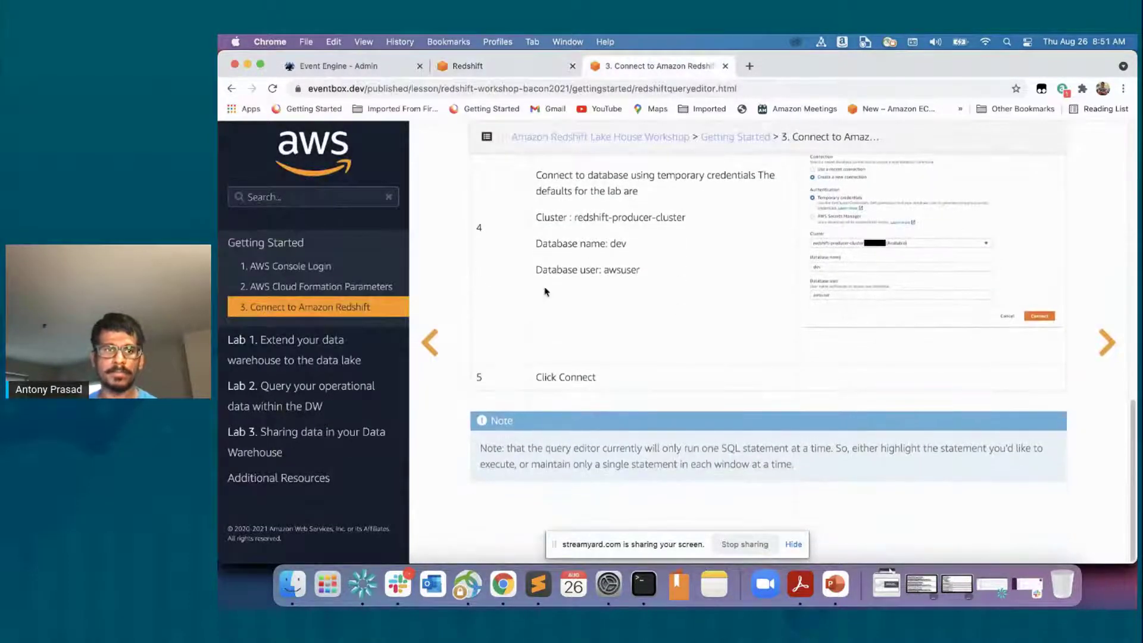
pyautogui.click(331, 352)
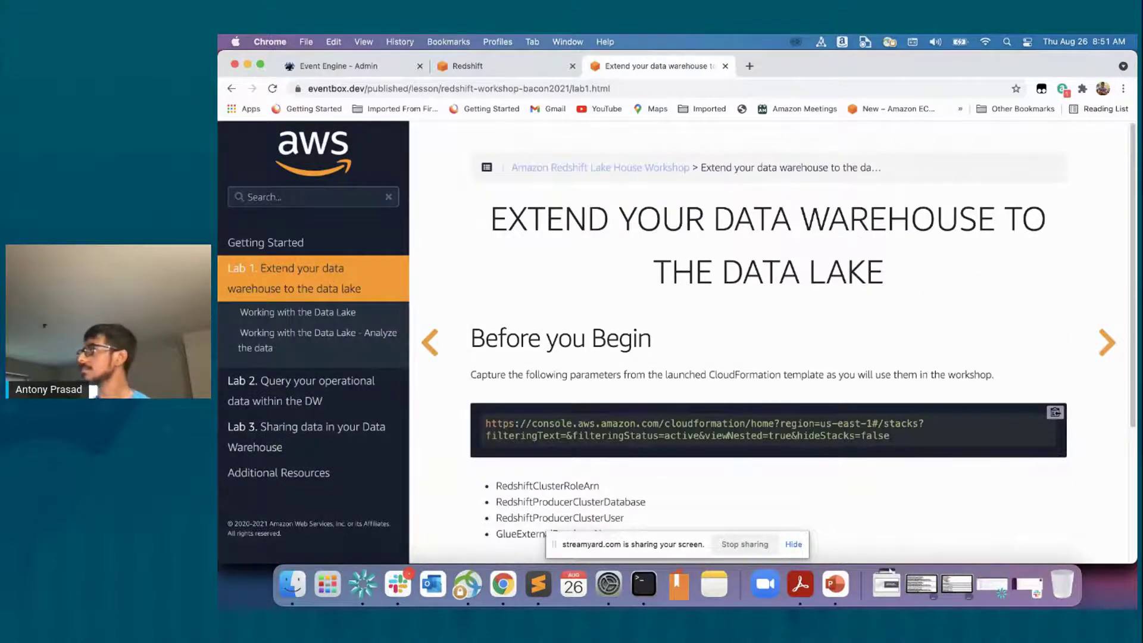
# Search the AWS services for s3 from the Redshift console and open the Amazon S3 console
pyautogui.click(519, 65)
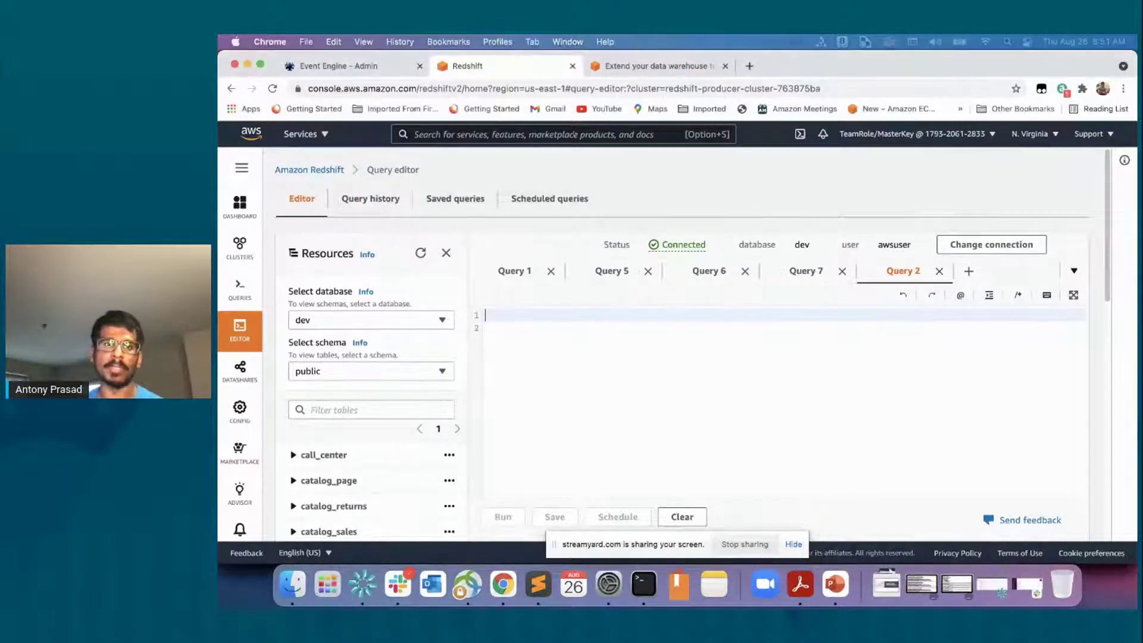
pyautogui.click(559, 136)
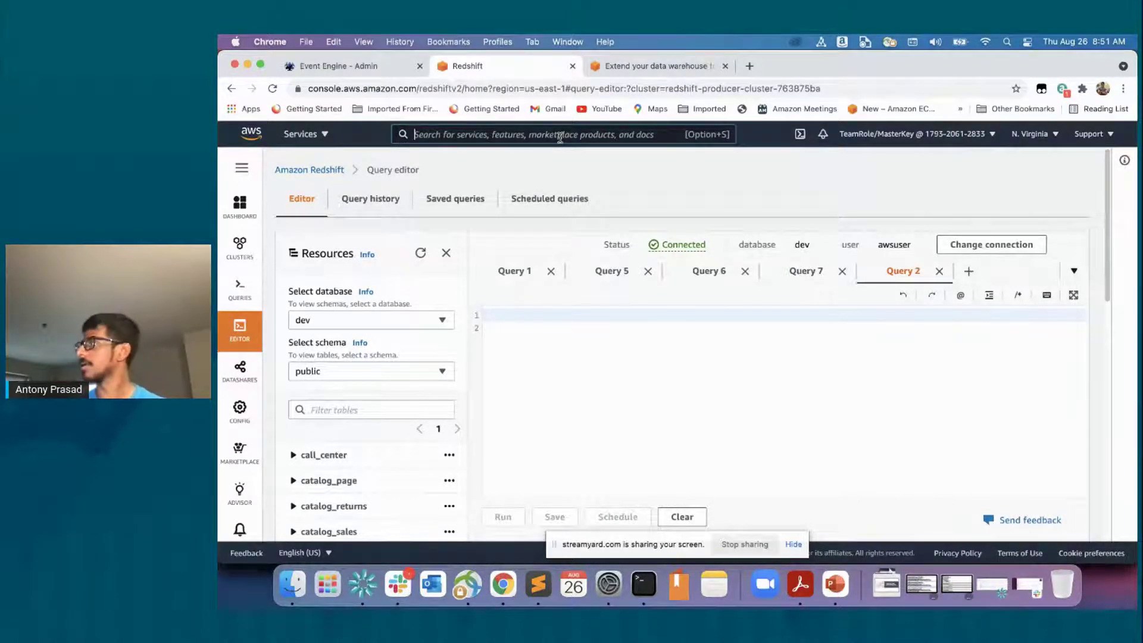
pyautogui.write('s3')
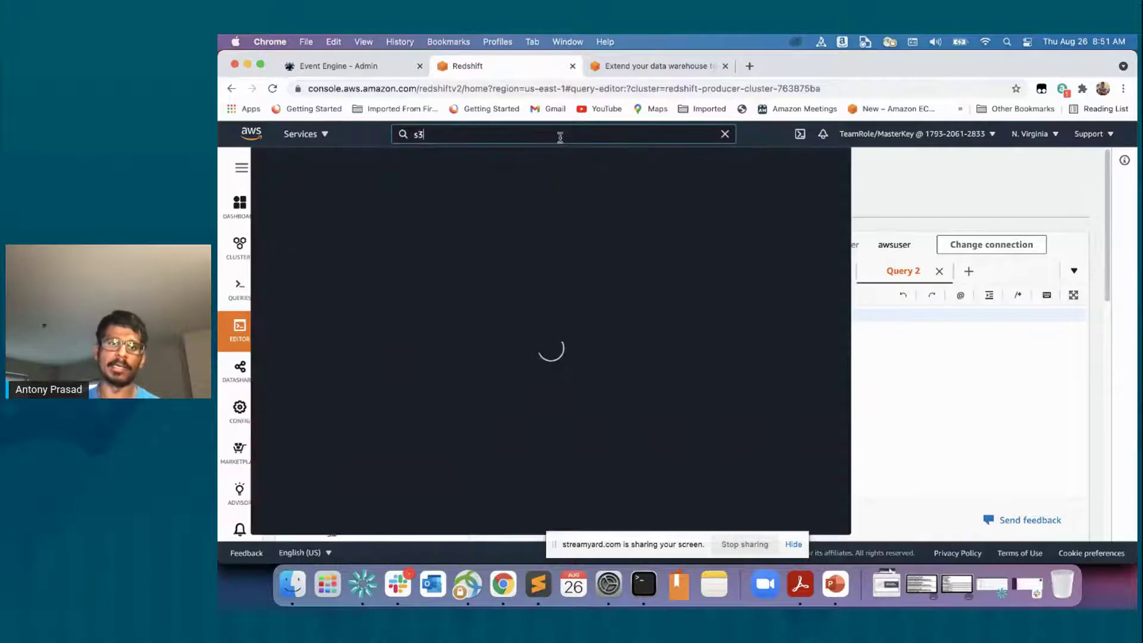
pyautogui.click(453, 238)
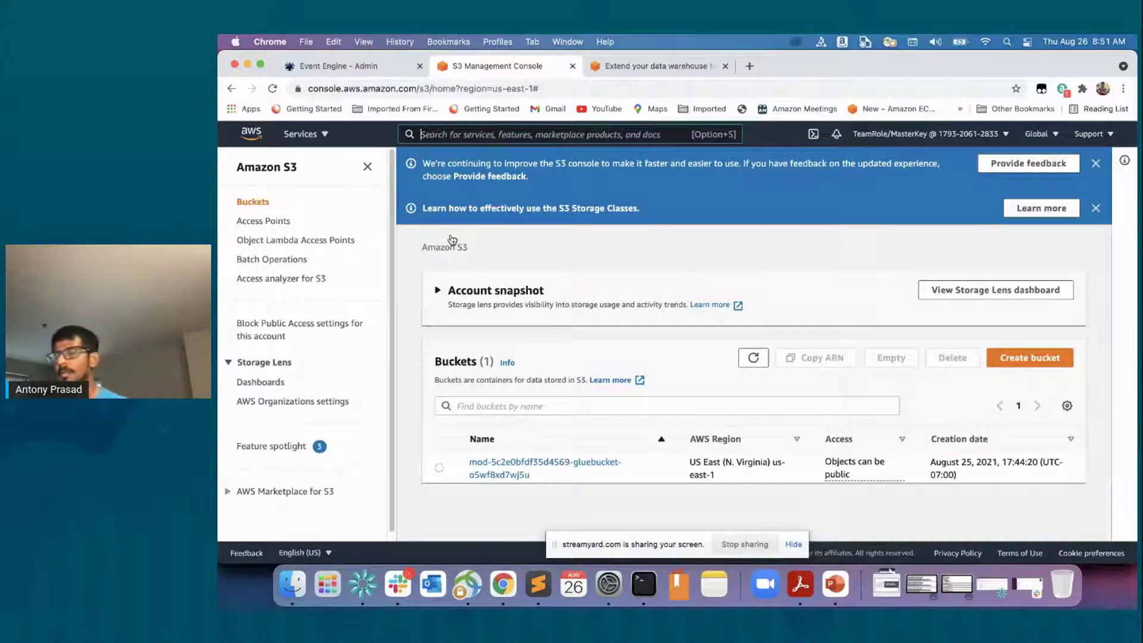
# Go to the S3 console address of the amazon-reviews-pds bucket with region us-east-1 and prefix parquet/
pyautogui.hotkey('alt', 's')
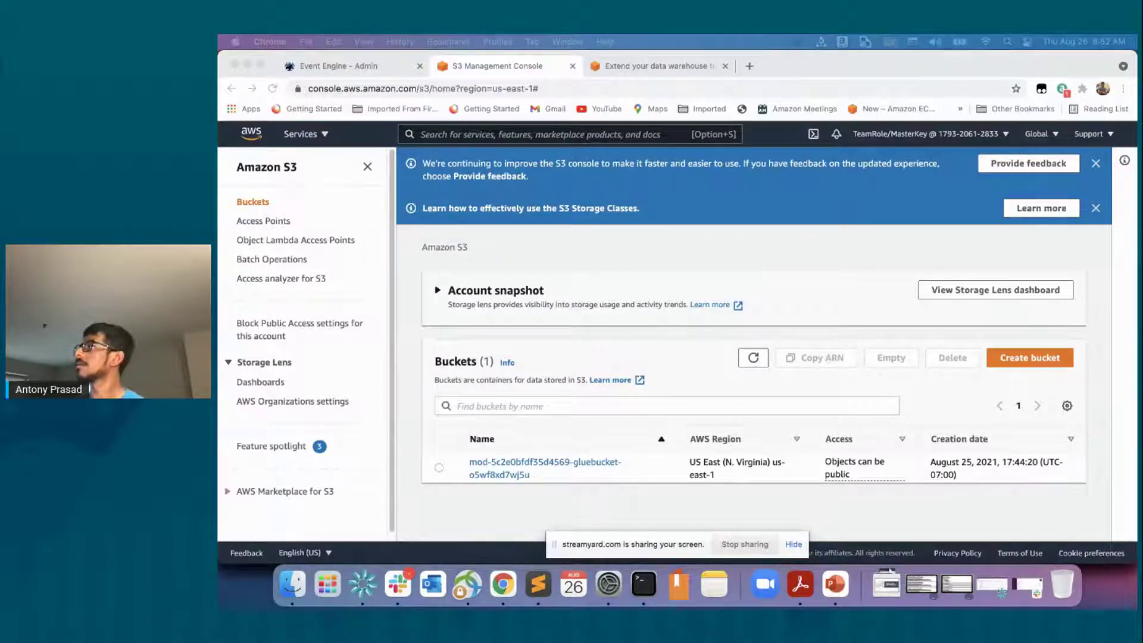
pyautogui.click(646, 83)
pyautogui.write('https://s3.console.aws.amazon.com/s3/buckets/amazon-reviews-pds?region=us-east-1&prefix=parquet/')
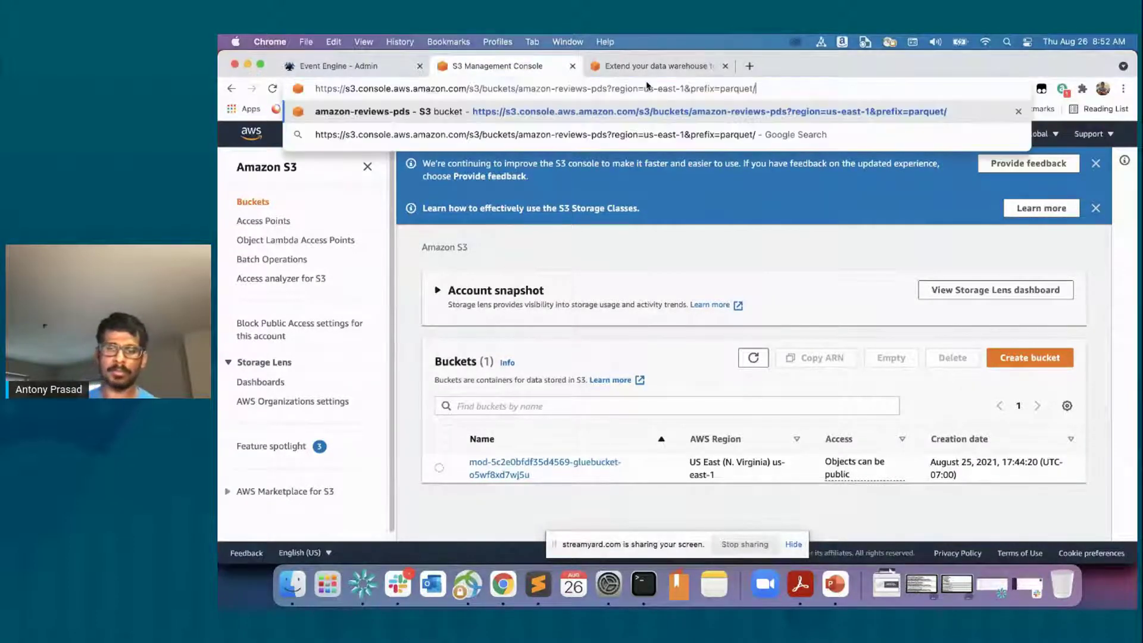
pyautogui.press('Return')
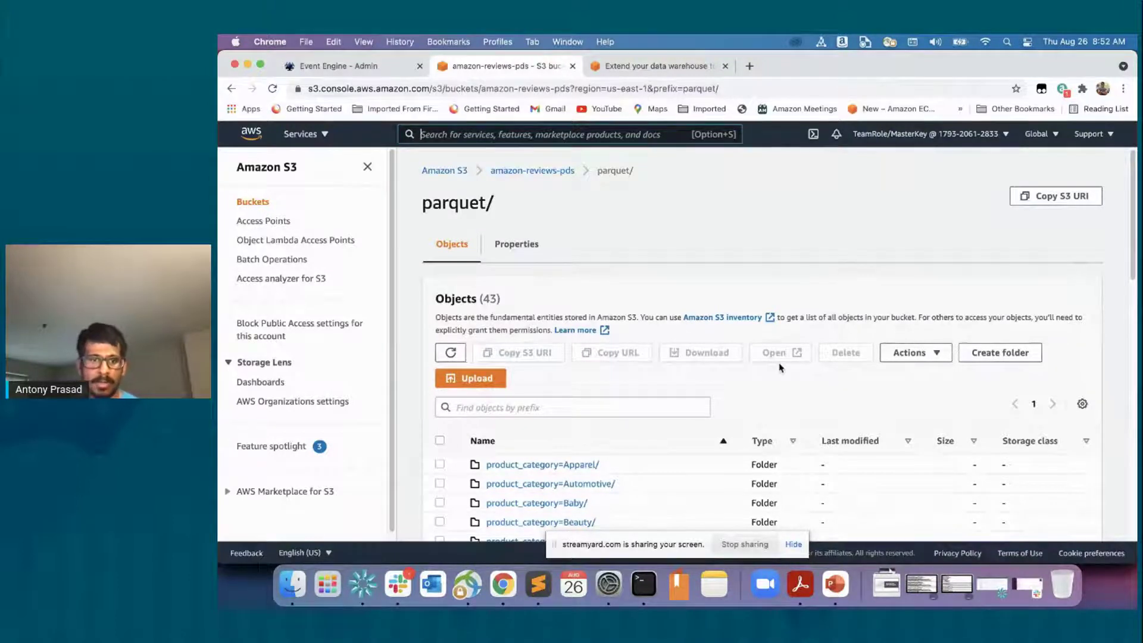
# Inspect the parquet files in the product_category=Apparel/ folder and go back to the parquet/ folder
pyautogui.scroll(-2, 740, 391)
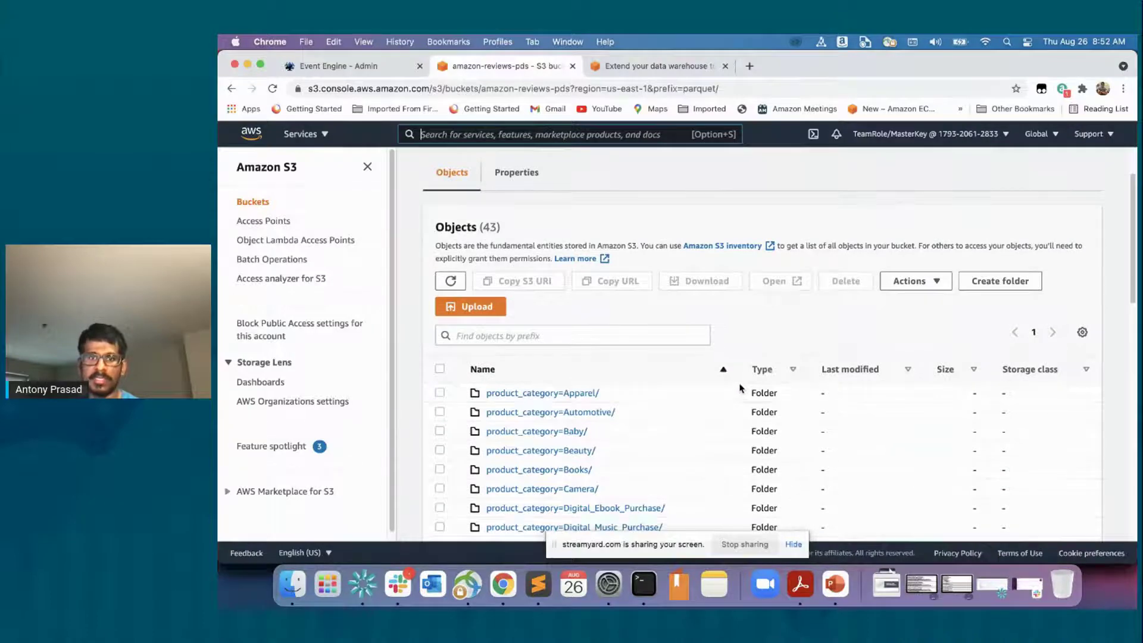
pyautogui.click(567, 394)
pyautogui.scroll(-3, 568, 398)
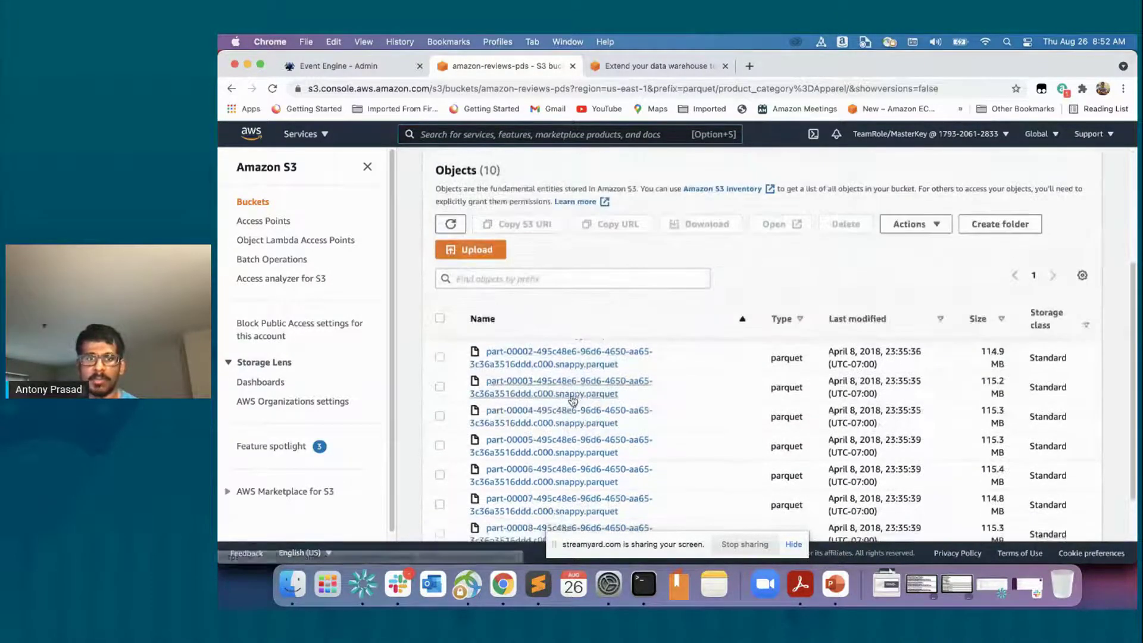
pyautogui.scroll(3, 554, 396)
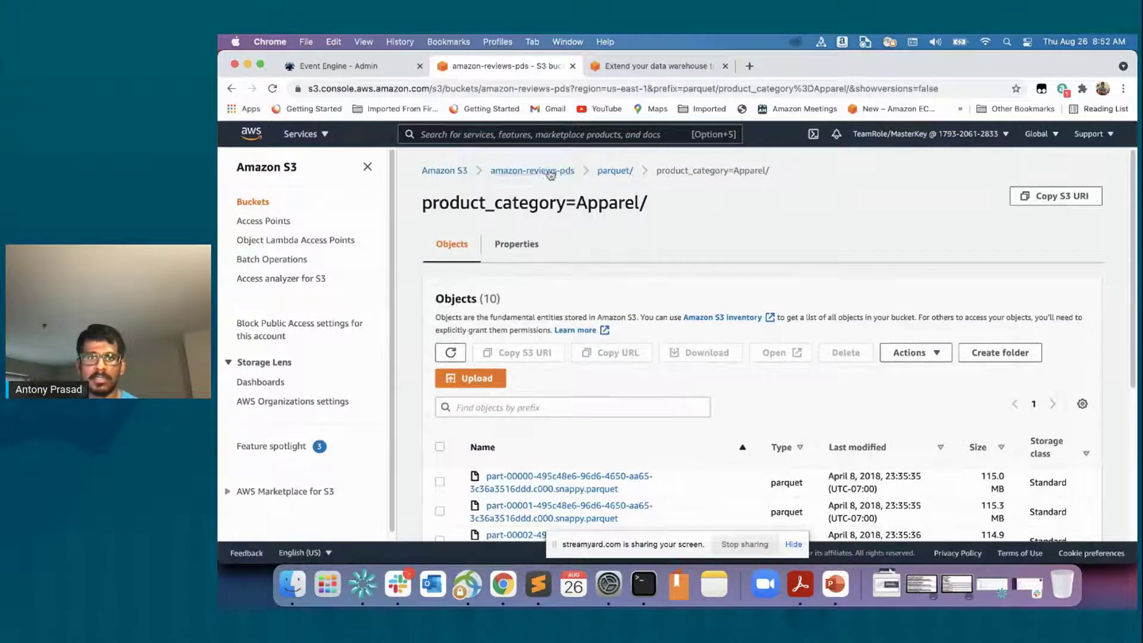
pyautogui.click(615, 172)
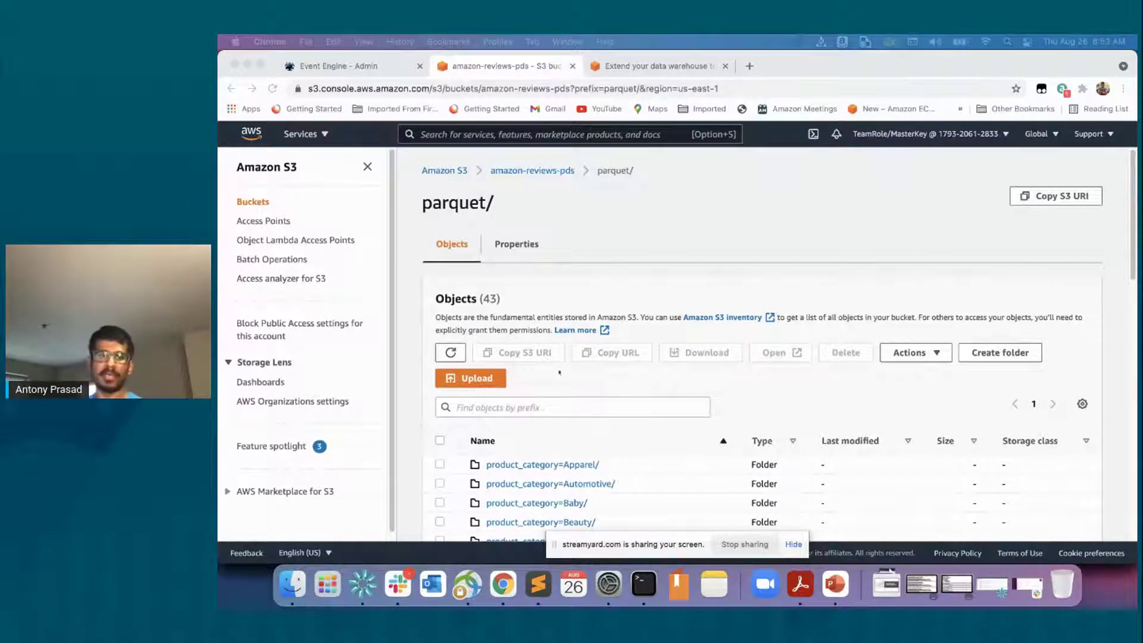
# Filter the parquet/ folder's objects by the prefix product_category=Apparel and open the matching folder
pyautogui.click(557, 409)
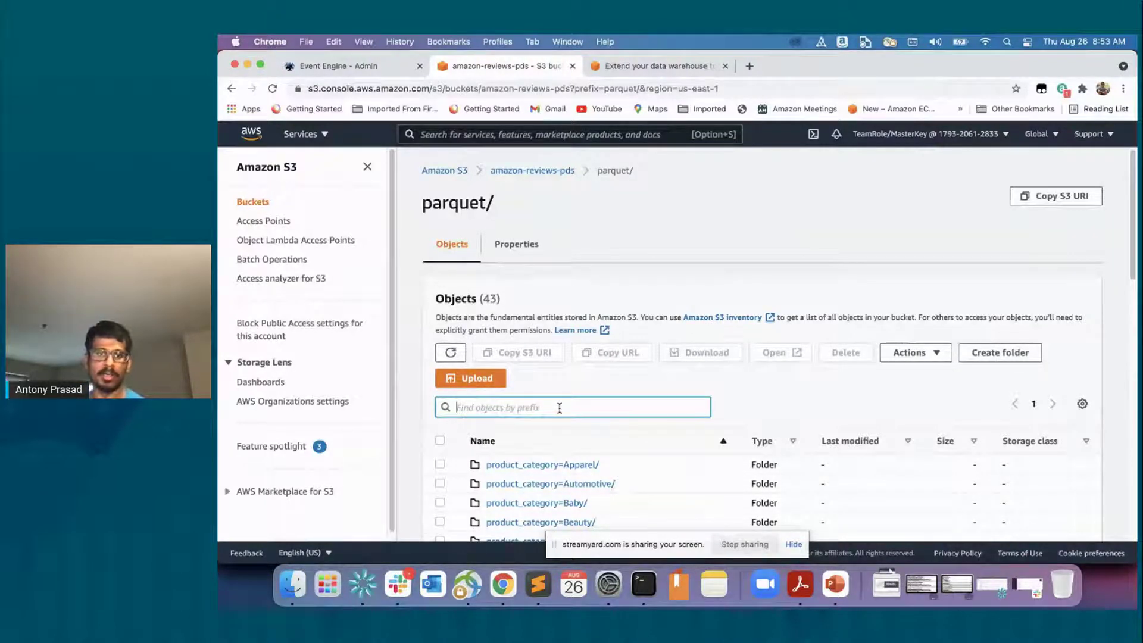
pyautogui.write('product_category=Apparel')
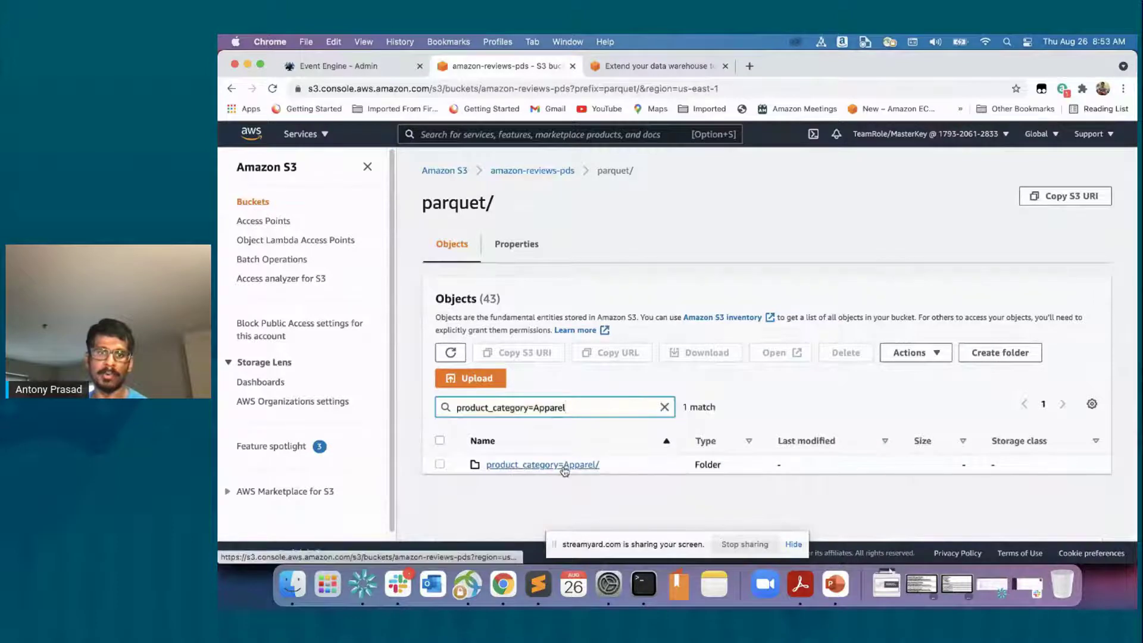
pyautogui.click(574, 467)
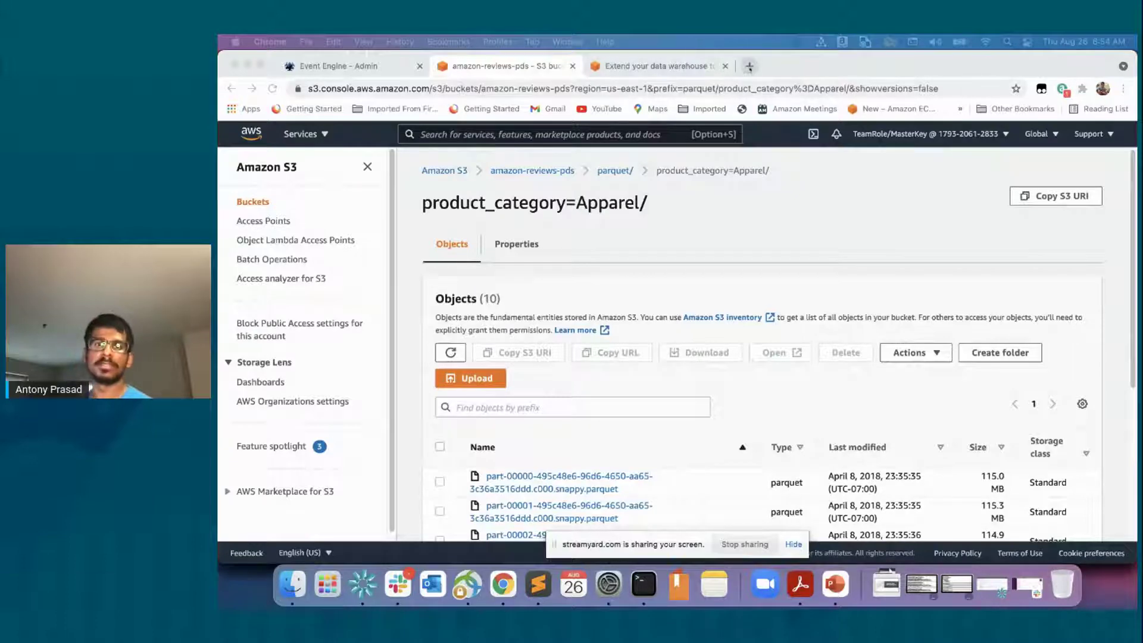
# Open the AWS Glue console for region us-east-1 in a new browser tab
pyautogui.click(750, 66)
pyautogui.click(750, 66)
pyautogui.write('https://console.aws.amazon.com/glue/home?region=us-east-1')
pyautogui.press('Return')
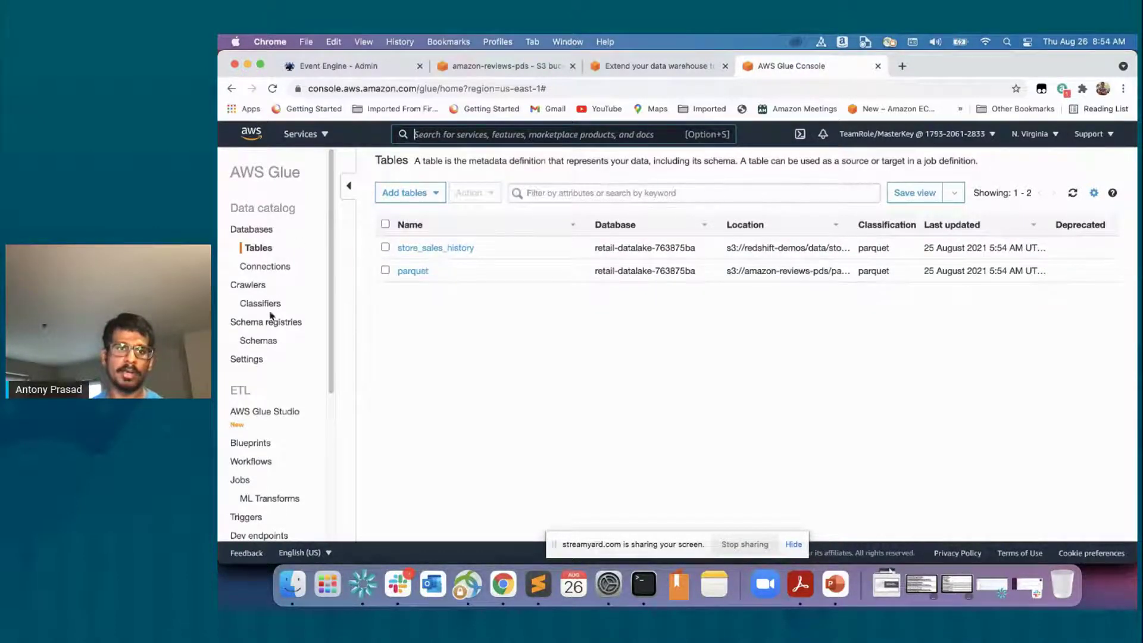
# Show the Glue crawlers and open the details of ProductReviewCrawler-763875ba
pyautogui.click(259, 287)
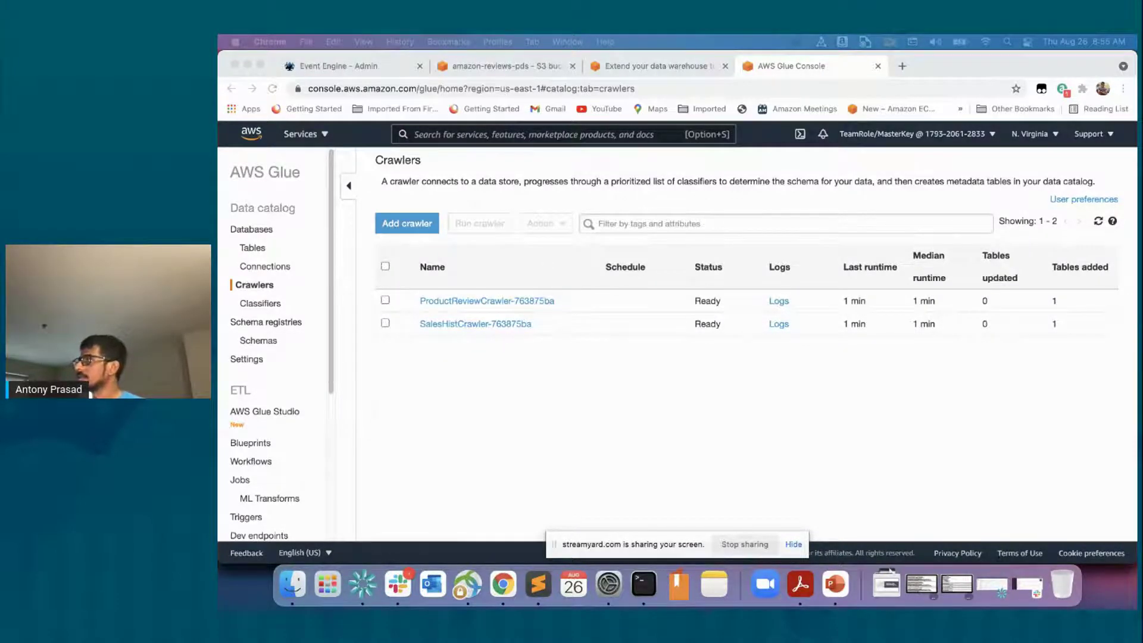
pyautogui.click(487, 304)
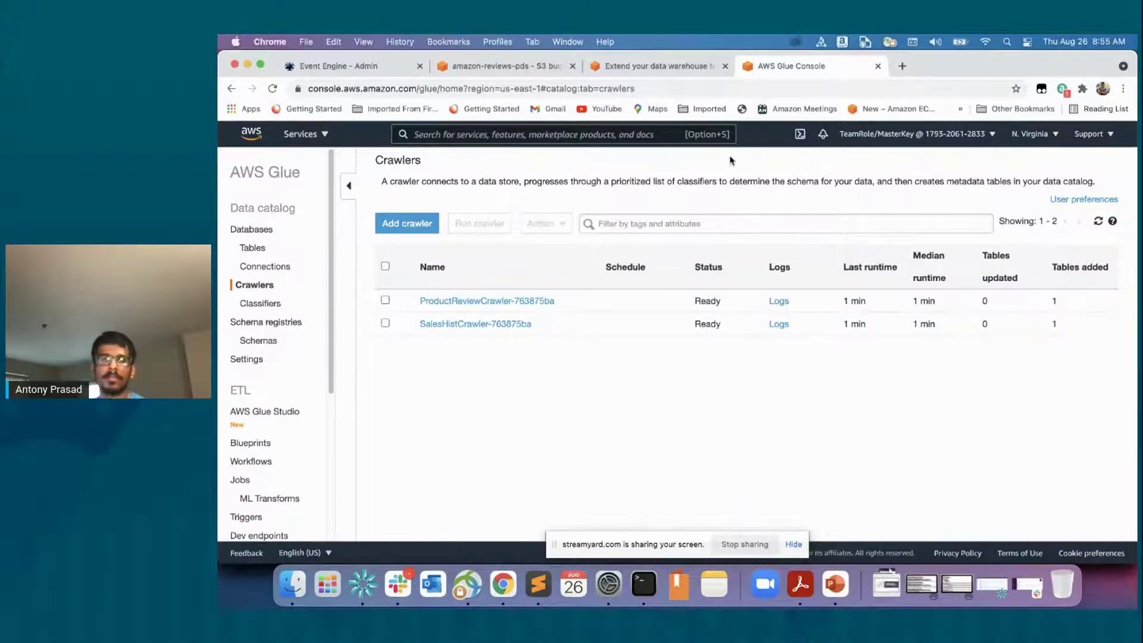
pyautogui.click(490, 302)
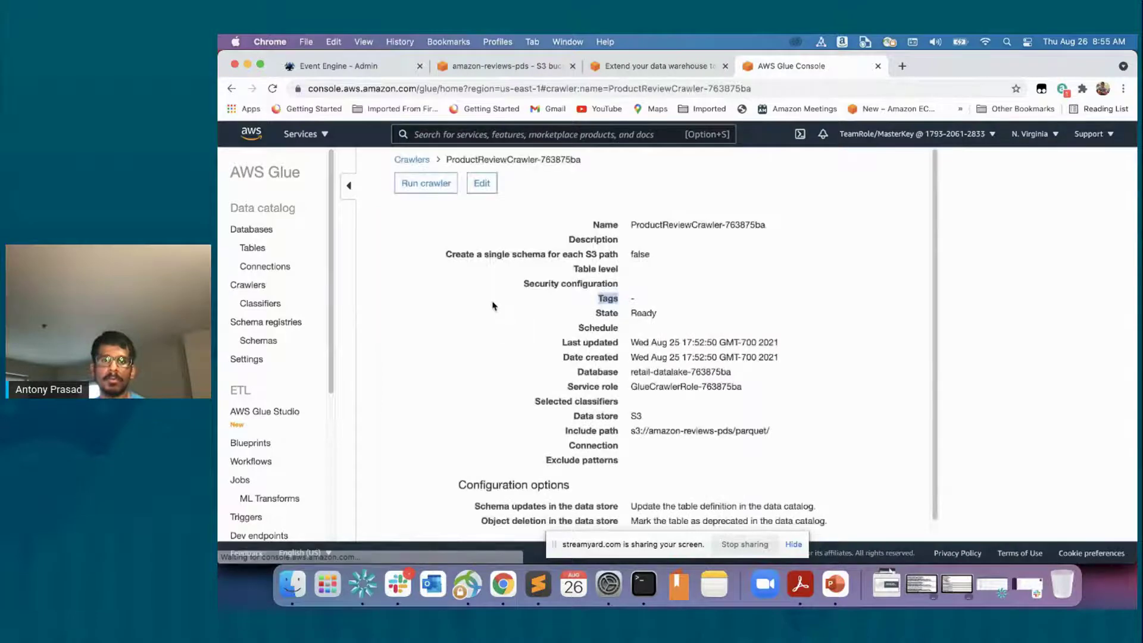
# Review the properties and column schema of the store_sales_history table in the Glue data catalog, and return to the table list
pyautogui.click(261, 248)
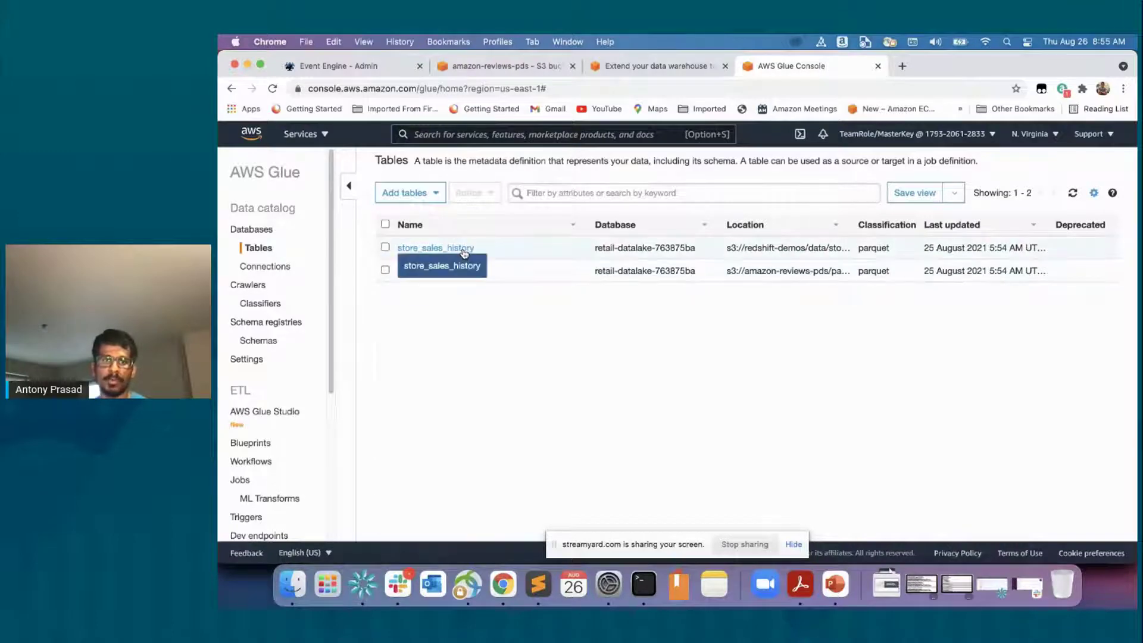
pyautogui.click(431, 248)
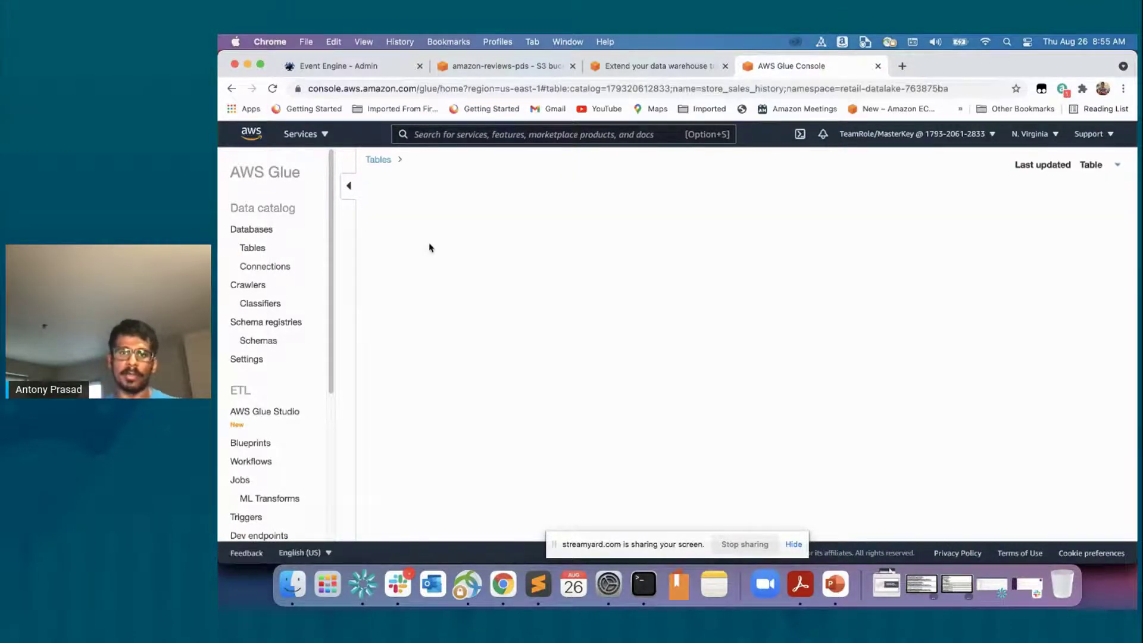
pyautogui.scroll(-10, 536, 334)
pyautogui.scroll(3, 548, 340)
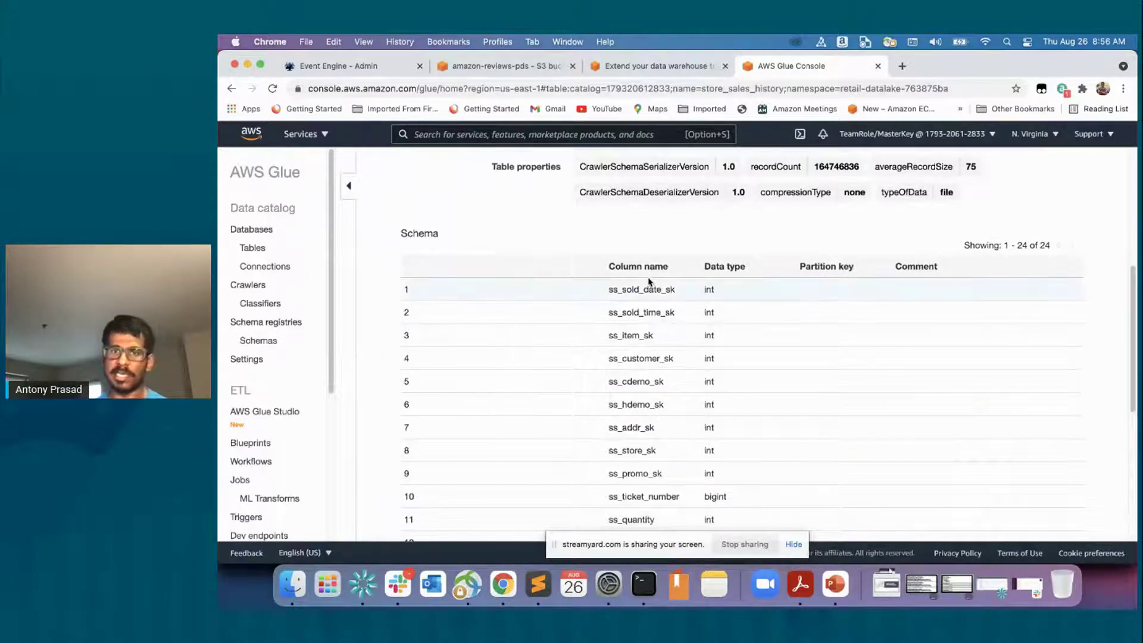
pyautogui.scroll(-2, 643, 327)
pyautogui.scroll(-5, 643, 327)
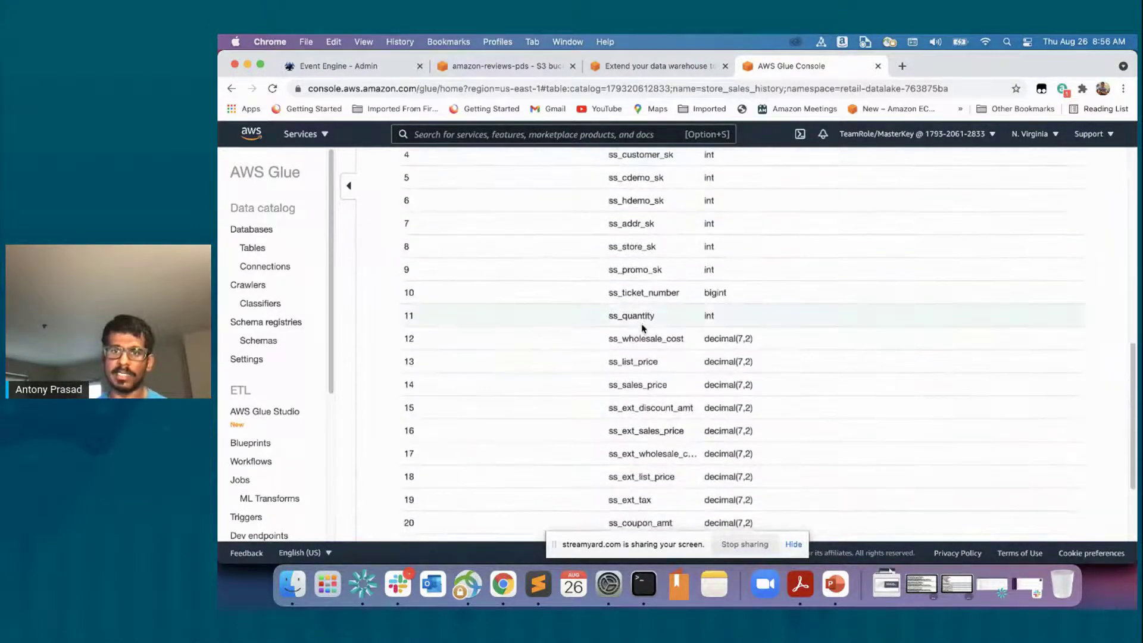
pyautogui.scroll(10, 643, 326)
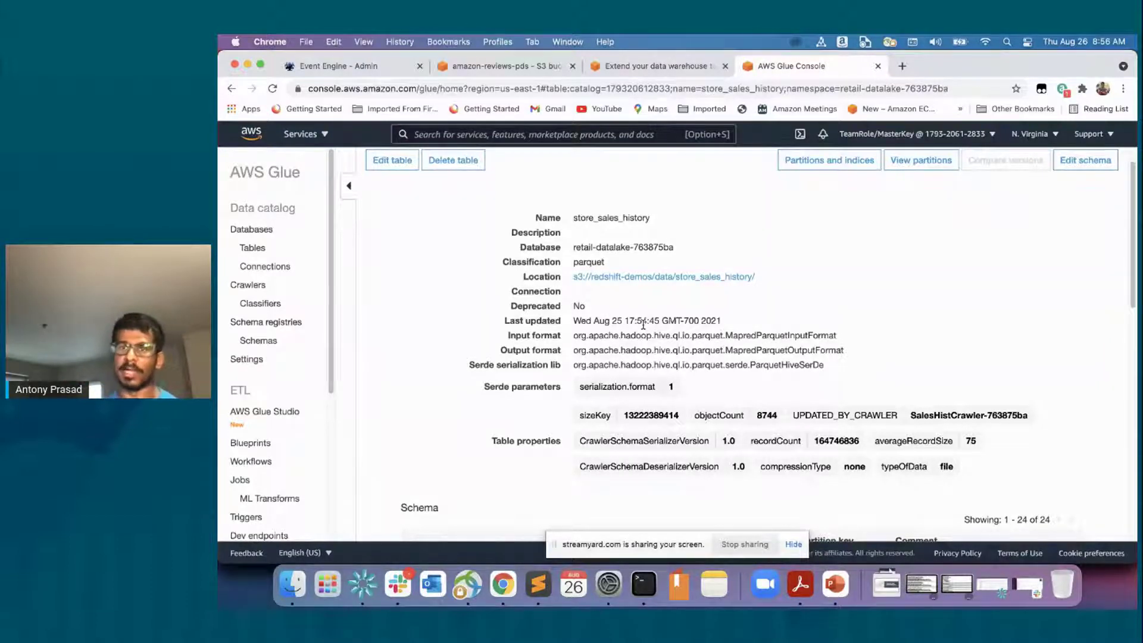
pyautogui.scroll(1, 1059, 281)
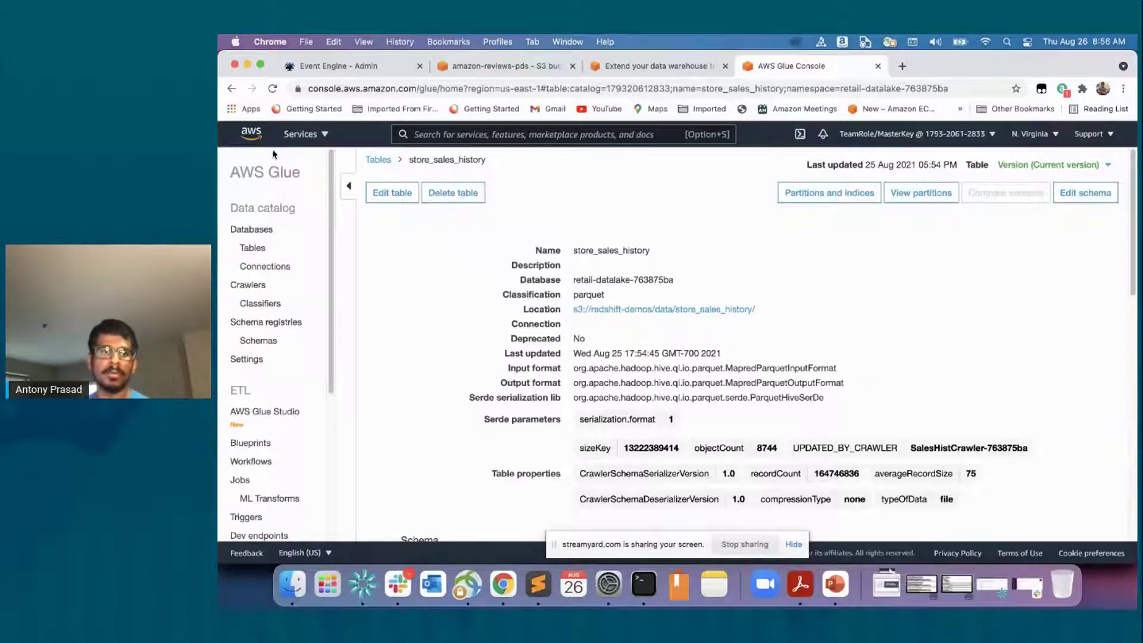
pyautogui.click(379, 160)
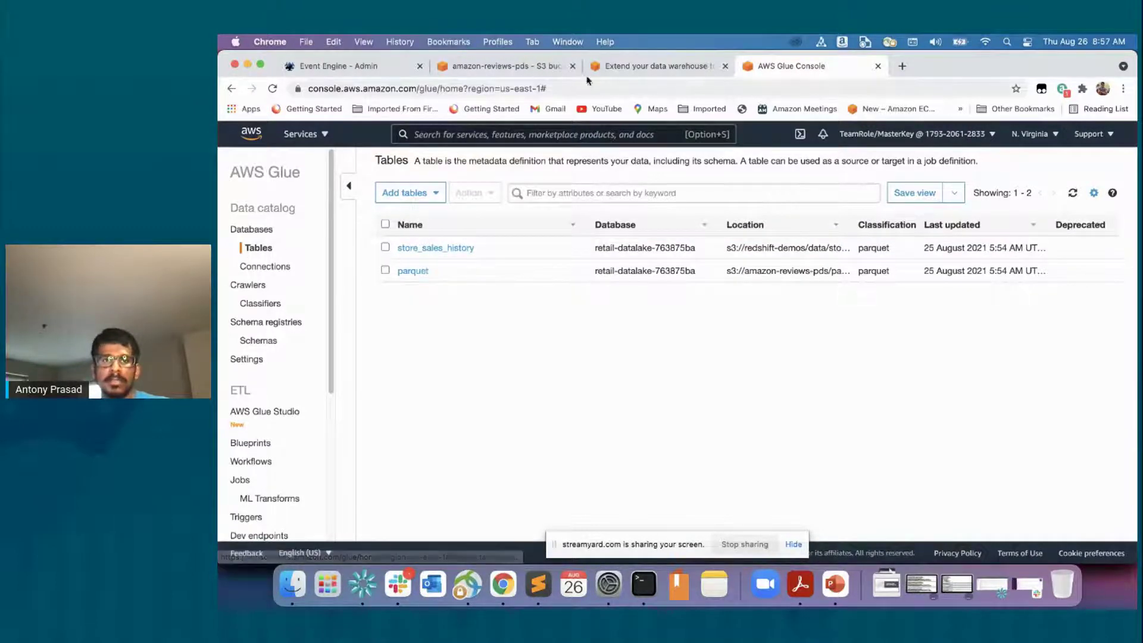
# Switch to the S3 console, look at the amazon-reviews-pds bucket's root and its Apparel folder, and return to the parquet/ folder
pyautogui.click(506, 68)
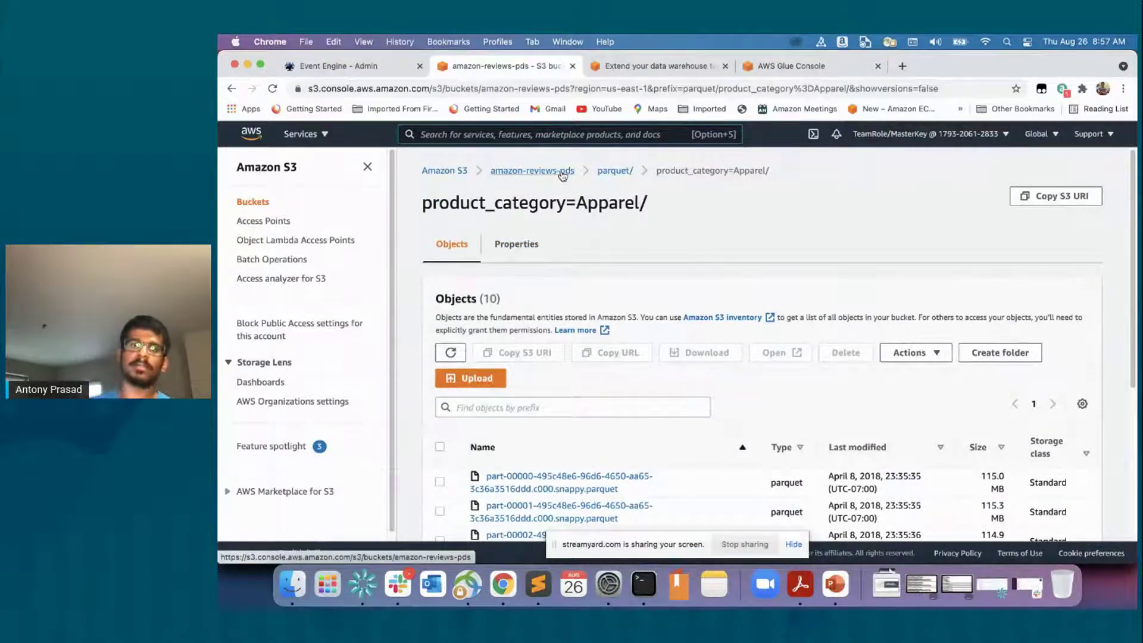
pyautogui.click(562, 173)
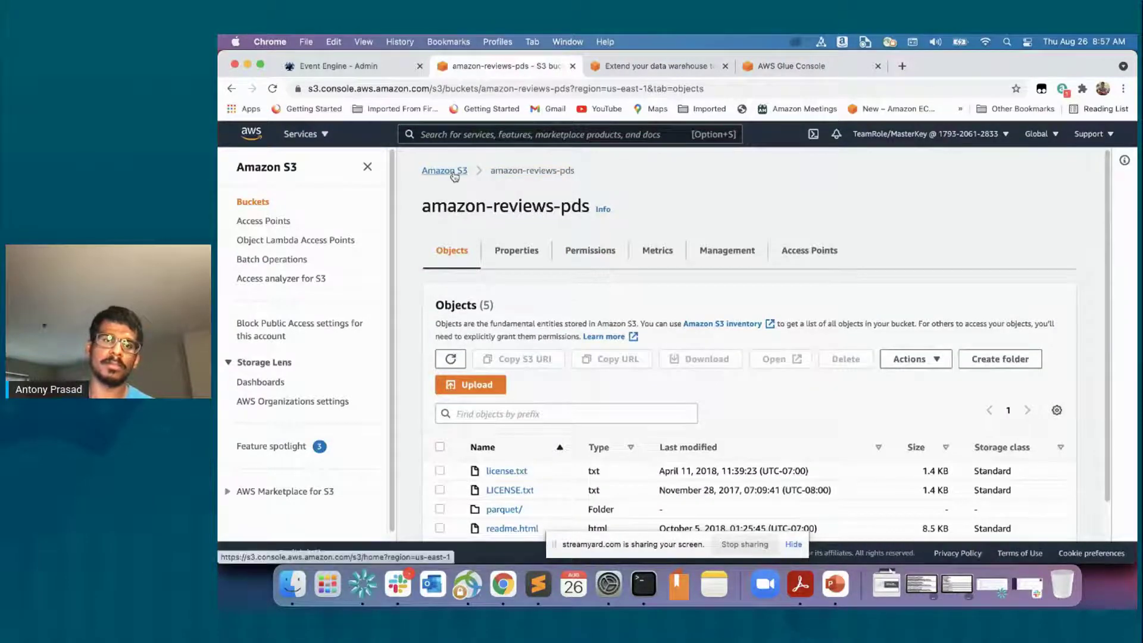
pyautogui.click(231, 90)
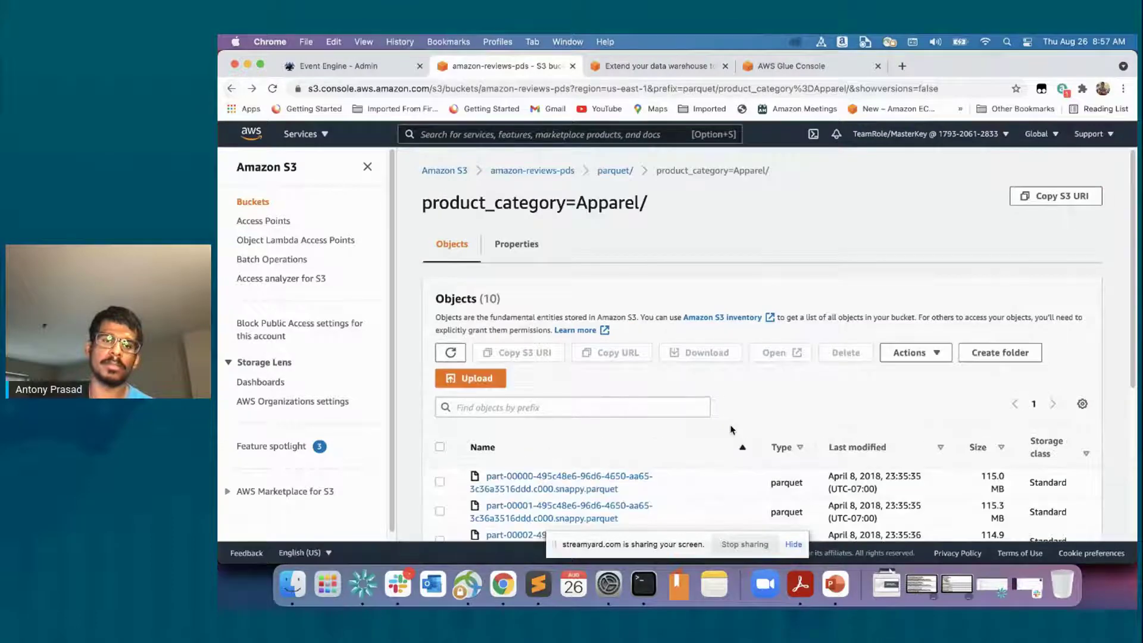
pyautogui.scroll(-1, 732, 430)
pyautogui.scroll(1, 733, 430)
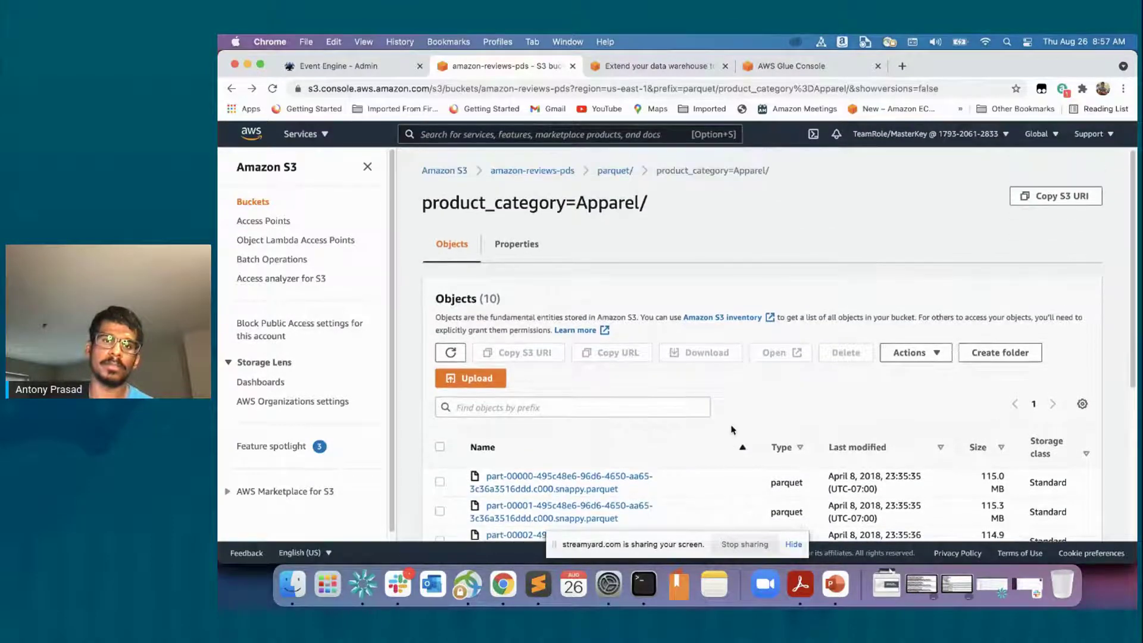
pyautogui.click(624, 173)
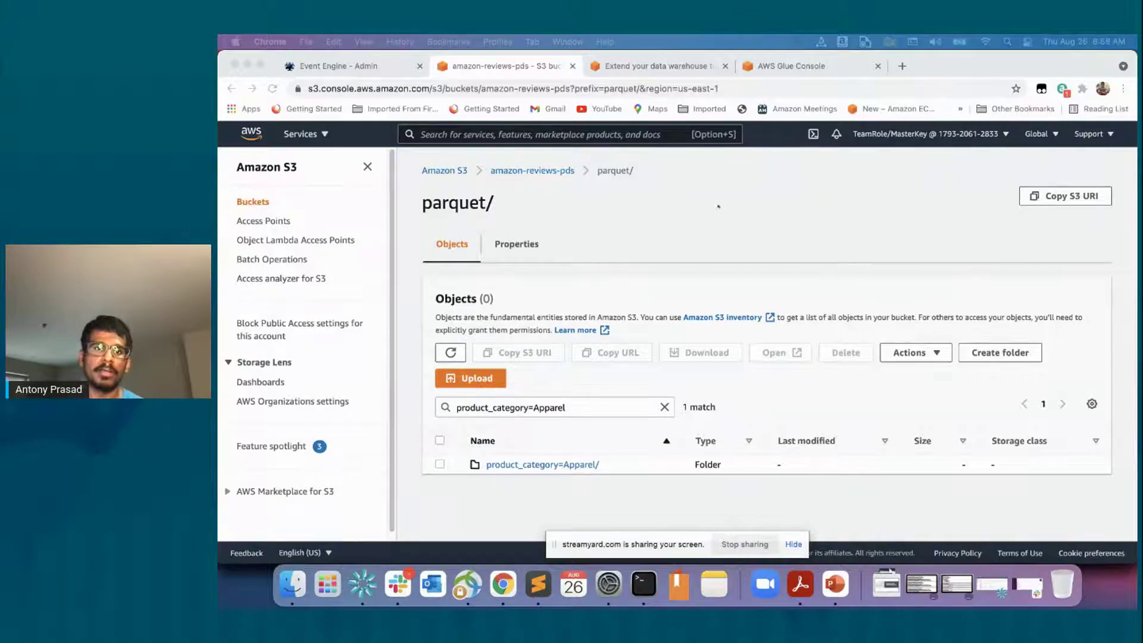
# Search the AWS services for red from the S3 console, try to open Amazon Redshift, and go back
pyautogui.click(649, 65)
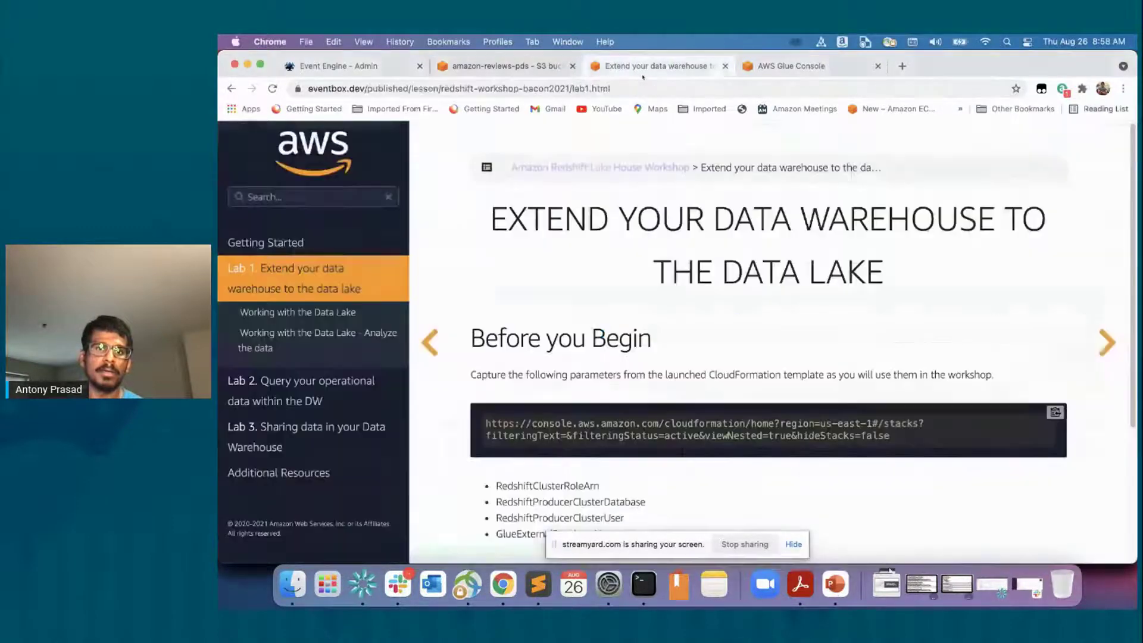
pyautogui.click(481, 65)
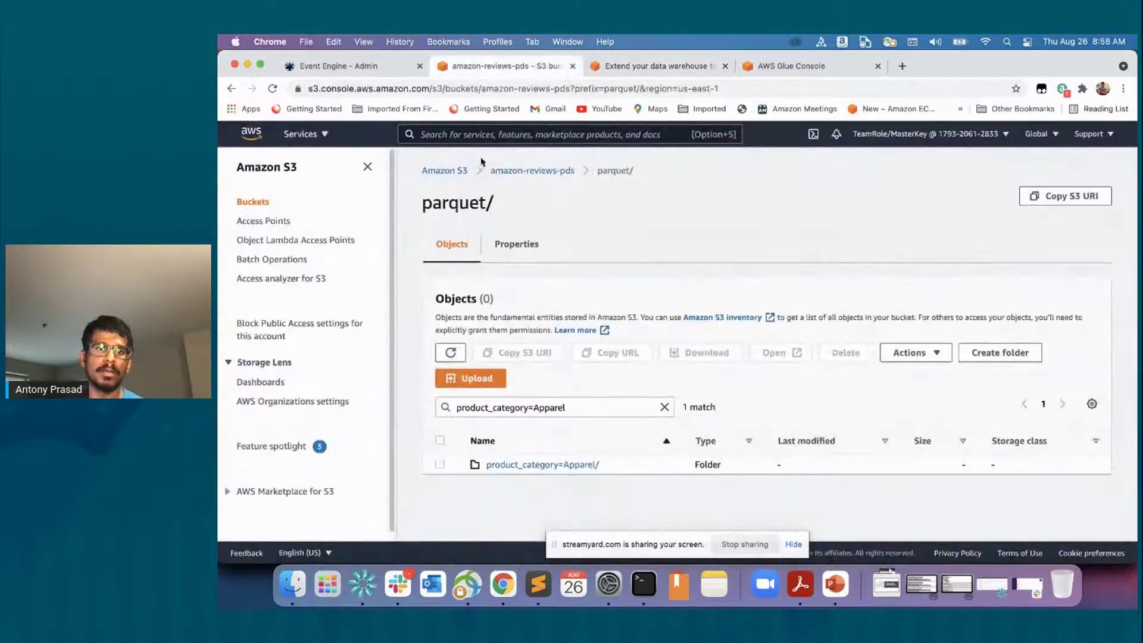
pyautogui.click(493, 135)
pyautogui.write('red')
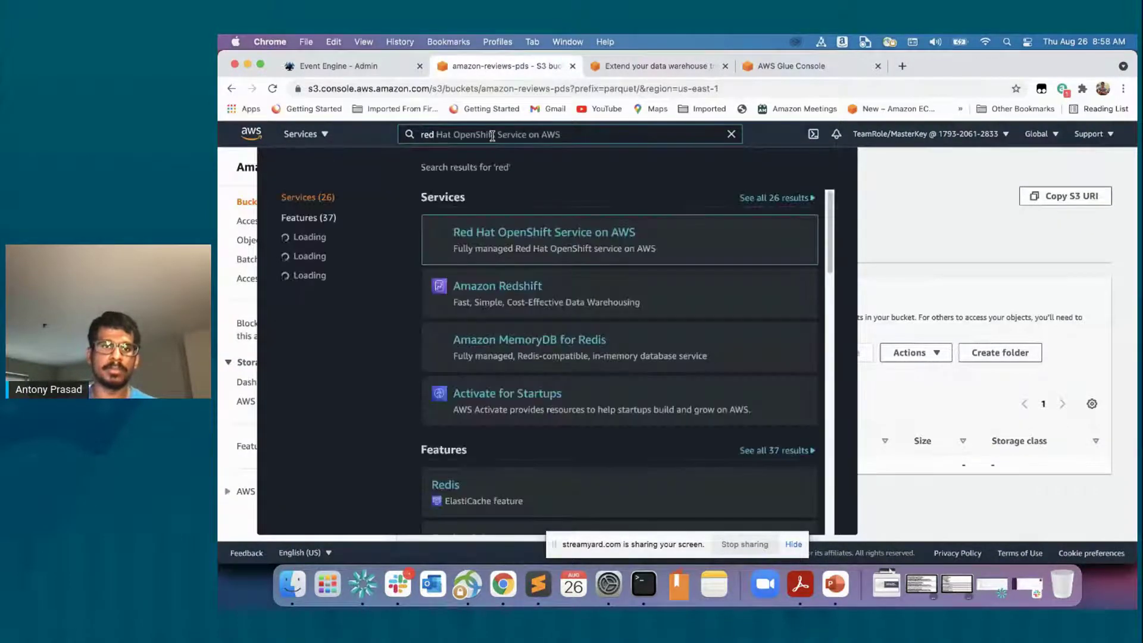
pyautogui.click(490, 287)
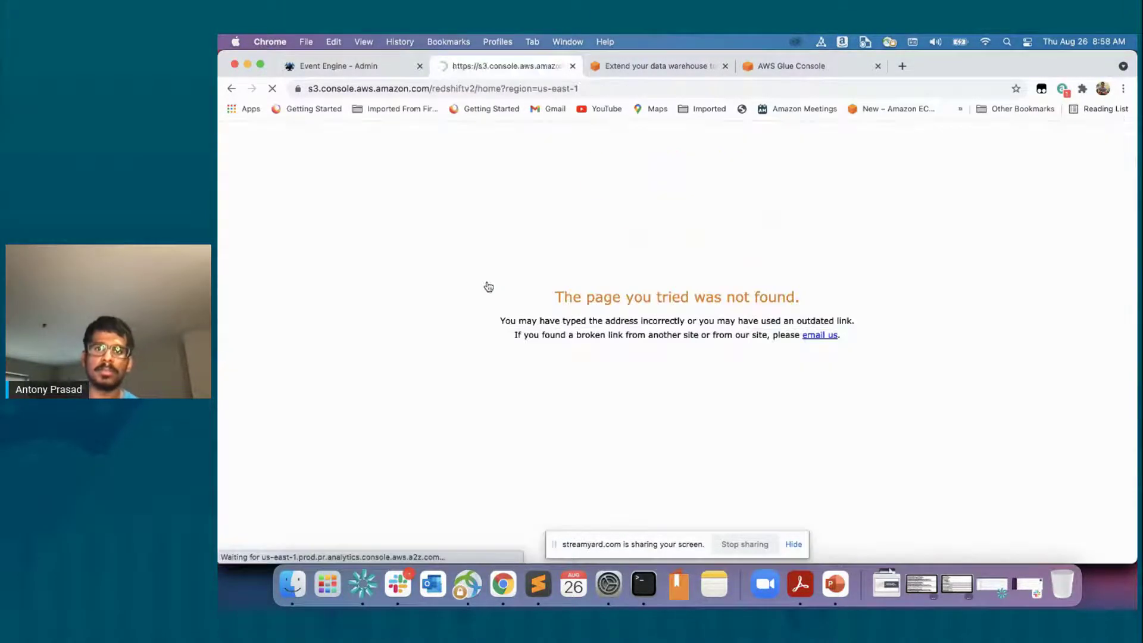
pyautogui.click(514, 89)
pyautogui.click(232, 89)
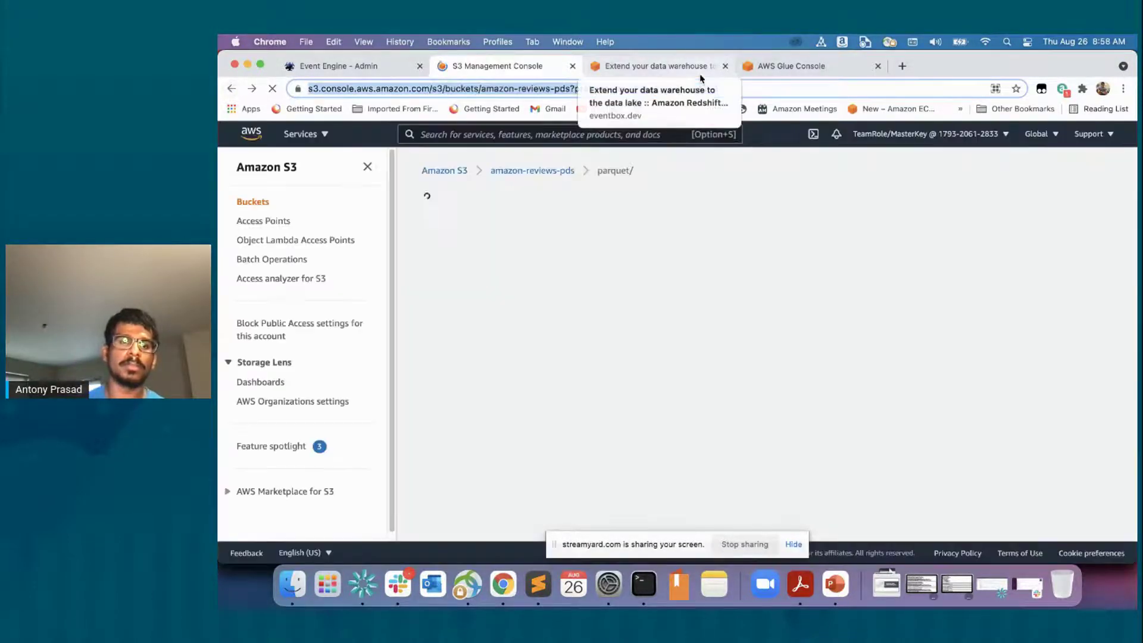
# Try to open Amazon Redshift from the S3 console's recently visited services, and return to the parquet/ folder
pyautogui.click(327, 135)
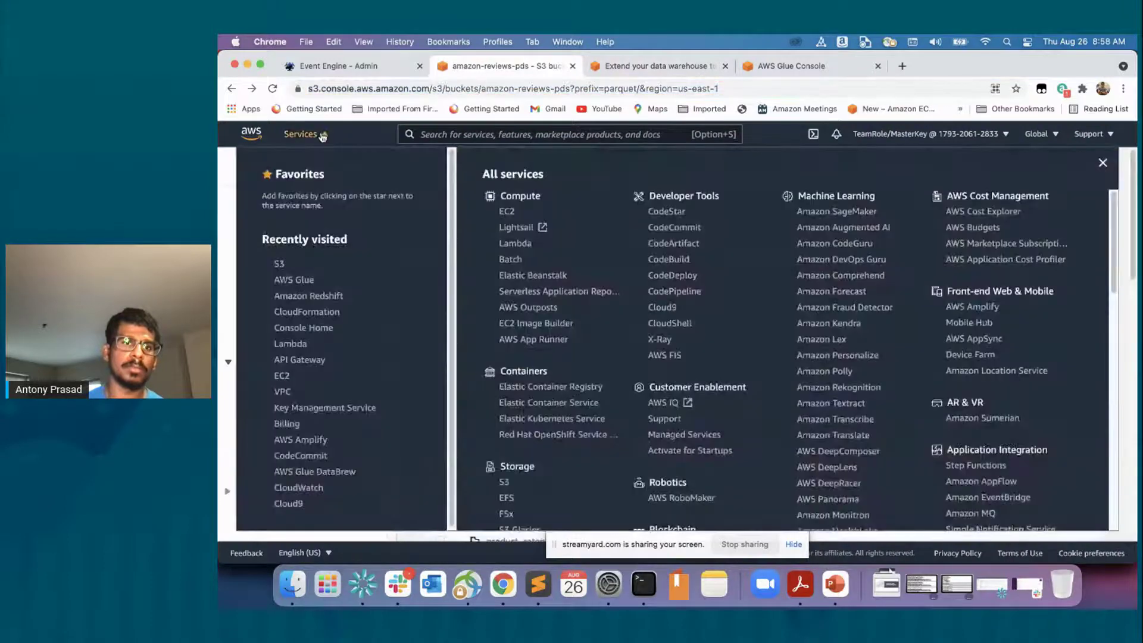
pyautogui.click(310, 296)
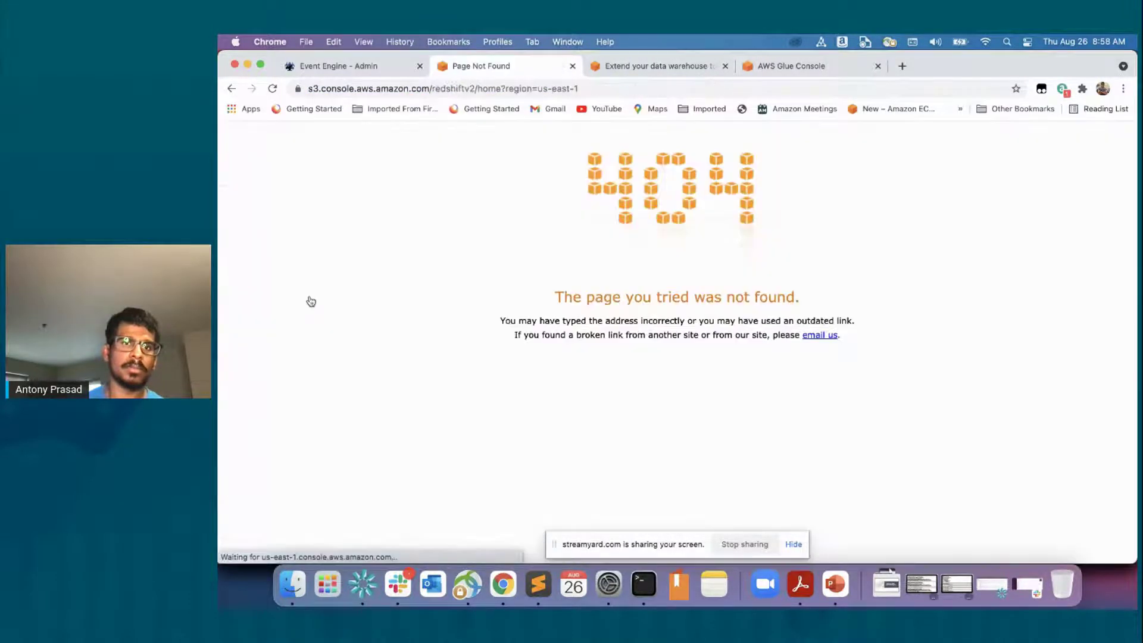
pyautogui.click(237, 90)
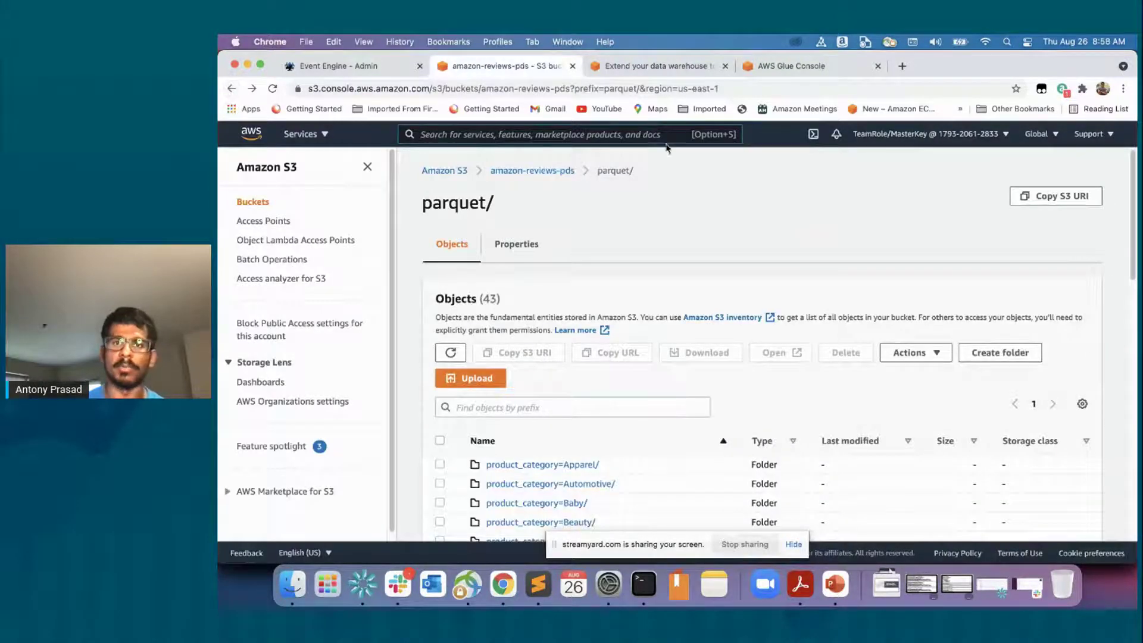
# Switch to the AWS Glue console and open Amazon Redshift from its recently visited services
pyautogui.click(795, 68)
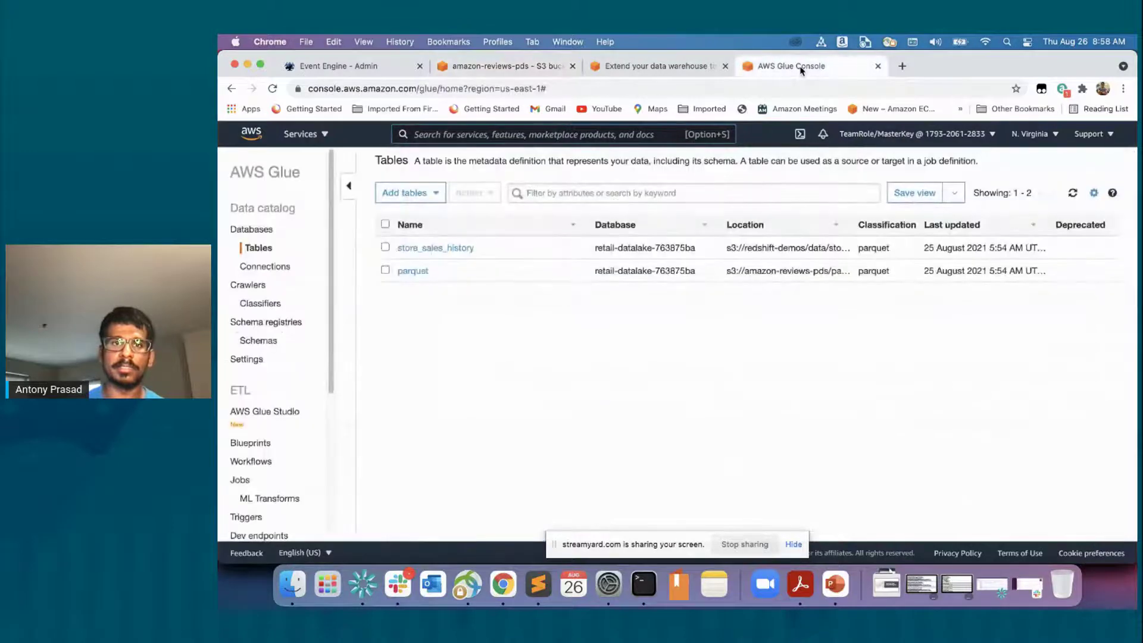
pyautogui.click(324, 134)
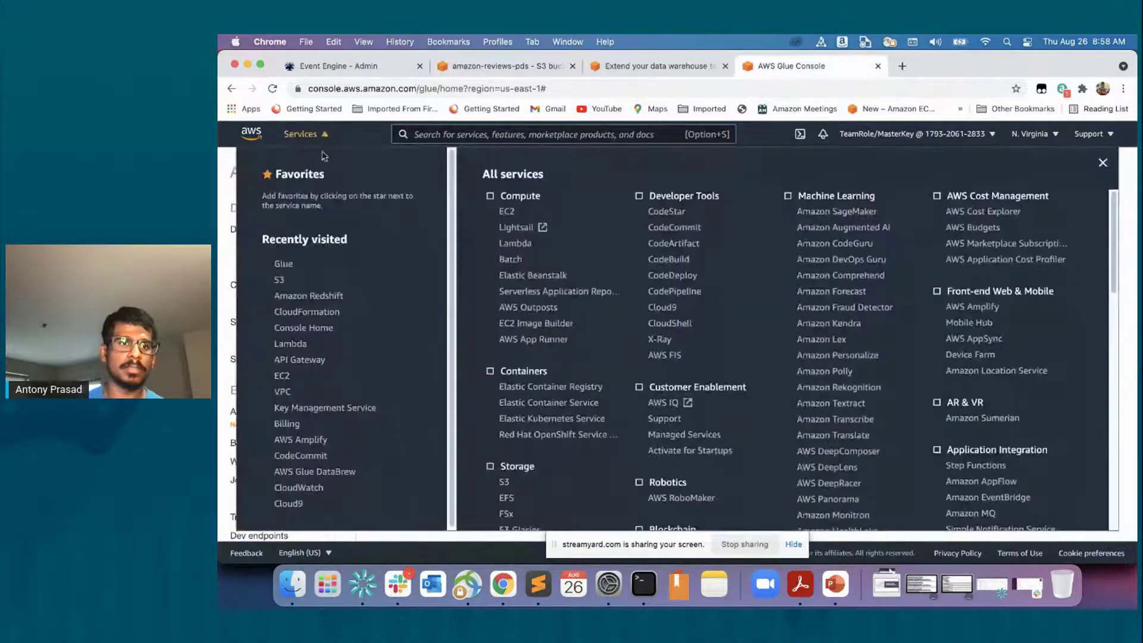
pyautogui.click(286, 298)
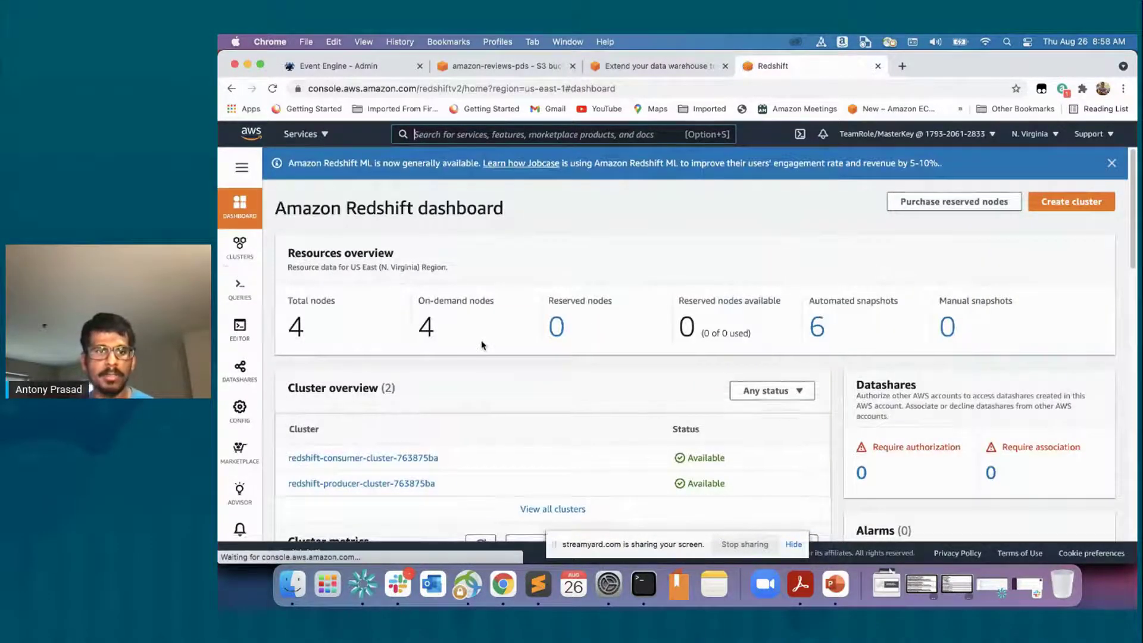
# Open redshift-producer-cluster-763875ba from the cluster overview and launch the query editor for it
pyautogui.scroll(-5, 416, 322)
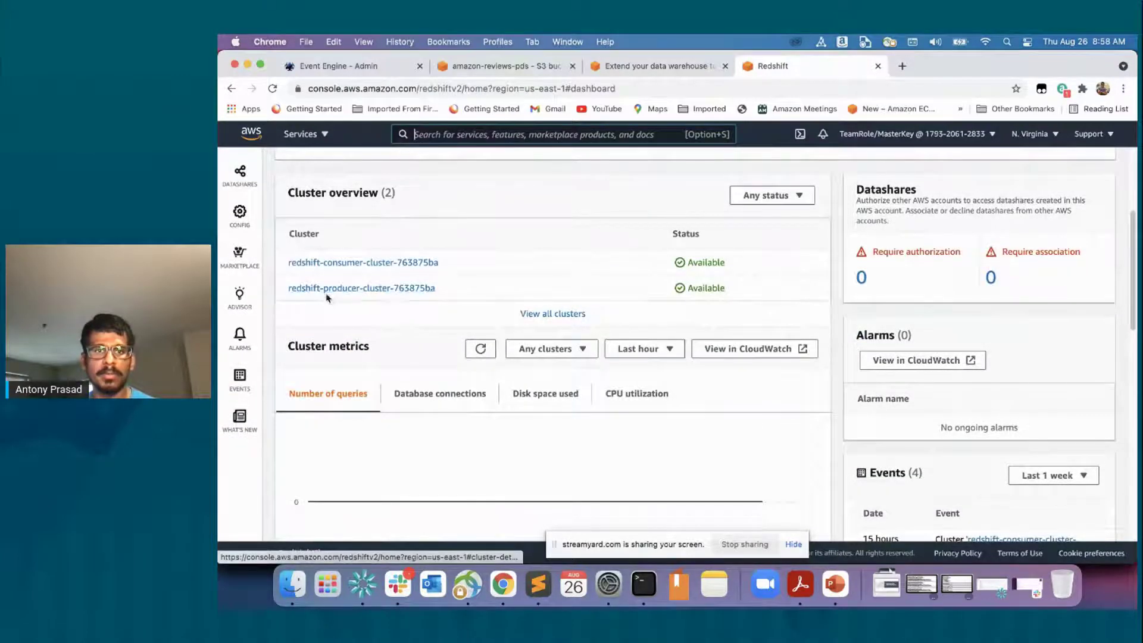
pyautogui.scroll(1, 357, 304)
pyautogui.click(390, 309)
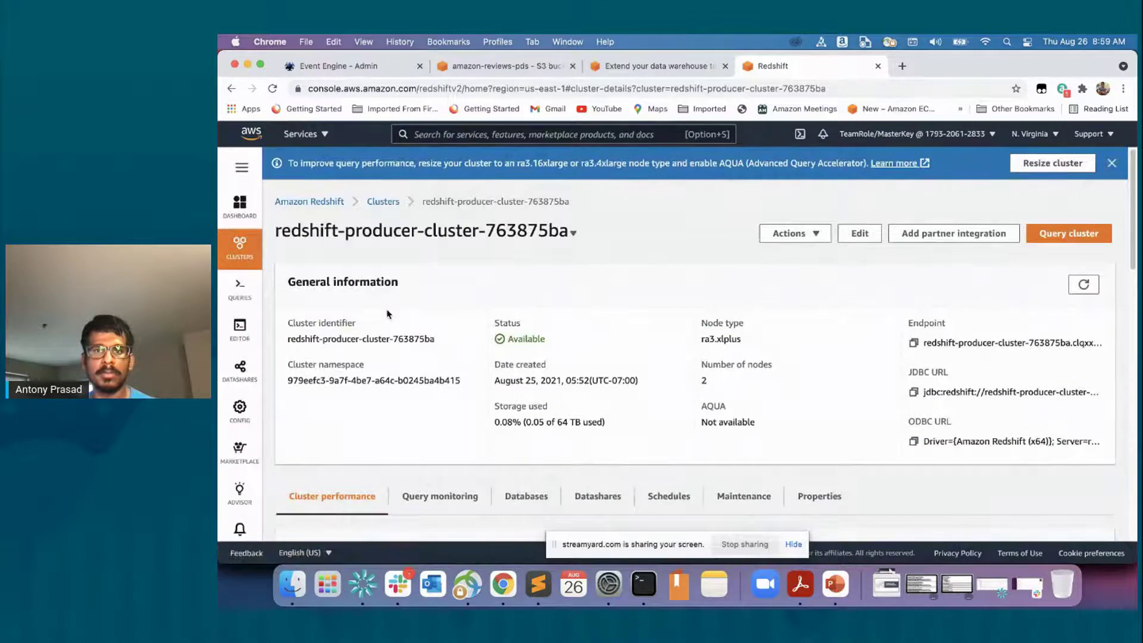
pyautogui.click(1067, 235)
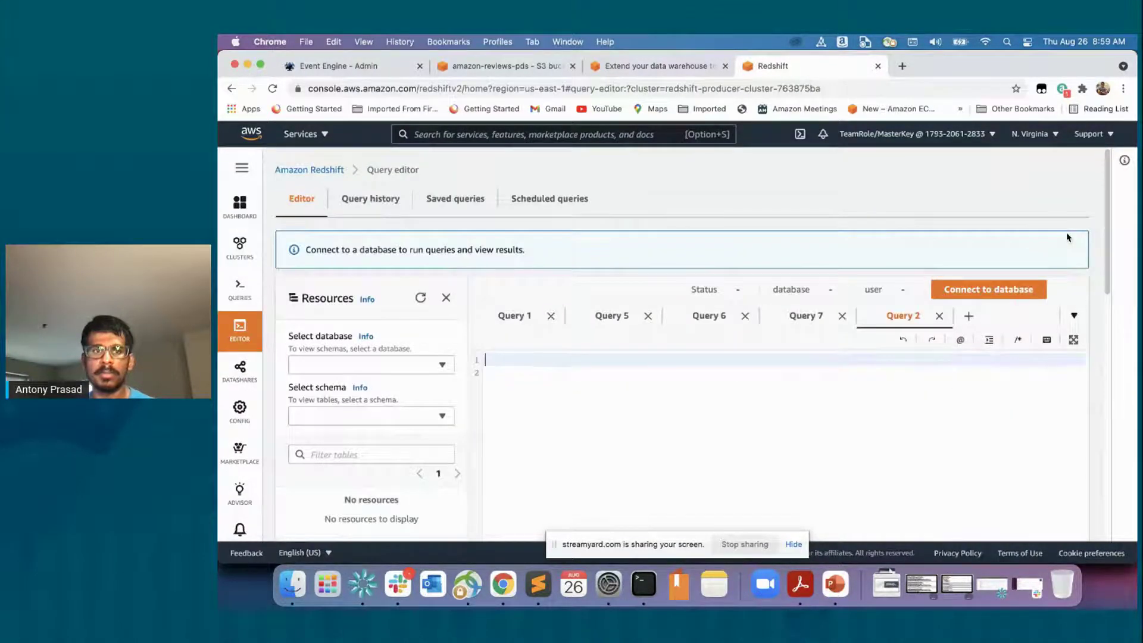
# Connect the query editor to the dev database and place the cursor in the empty Query 2 script
pyautogui.click(1012, 289)
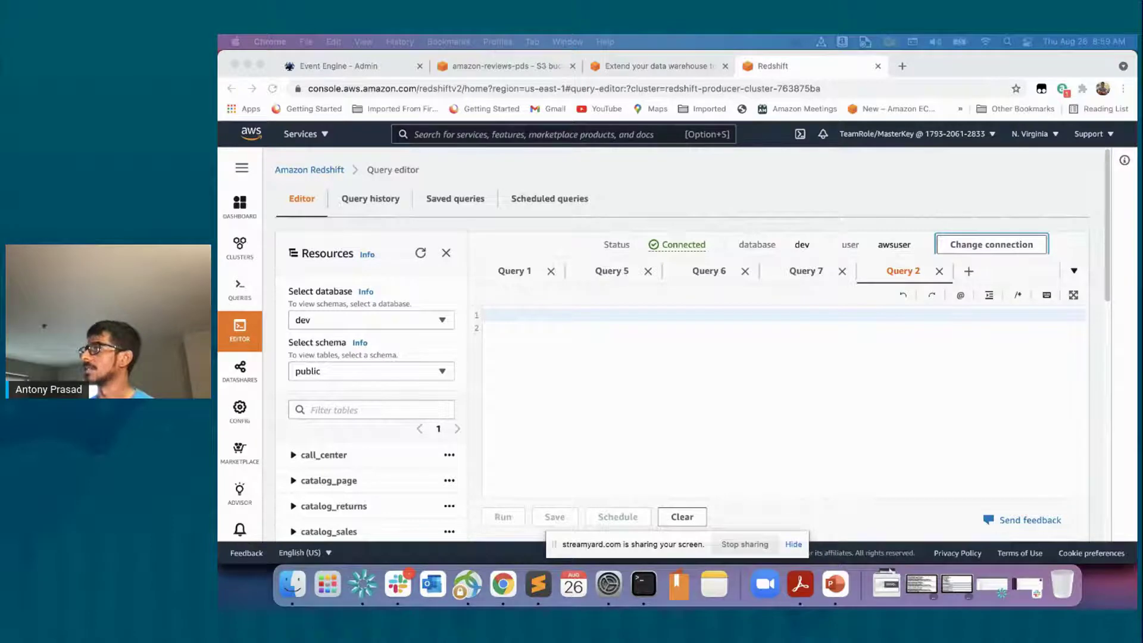
pyautogui.click(562, 344)
pyautogui.click(562, 335)
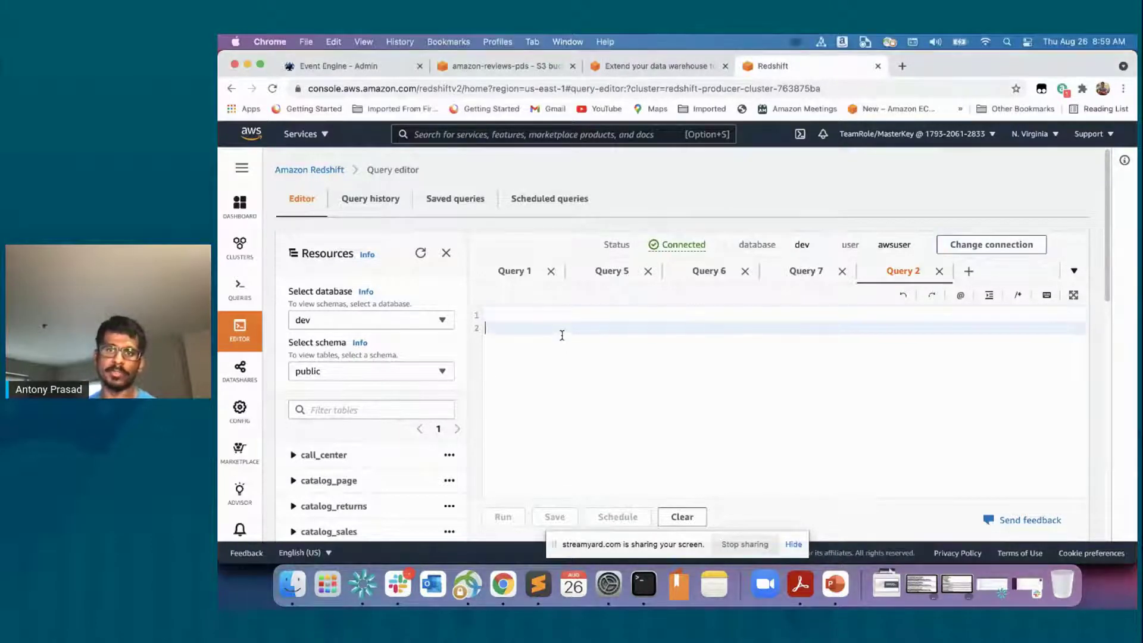
# Create the view public.product_reviews_agg in Query 2, aggregating review counts, average ratings and verified_pct from retail_datalake.parquet with no schema binding, and run it
pyautogui.press('Up')
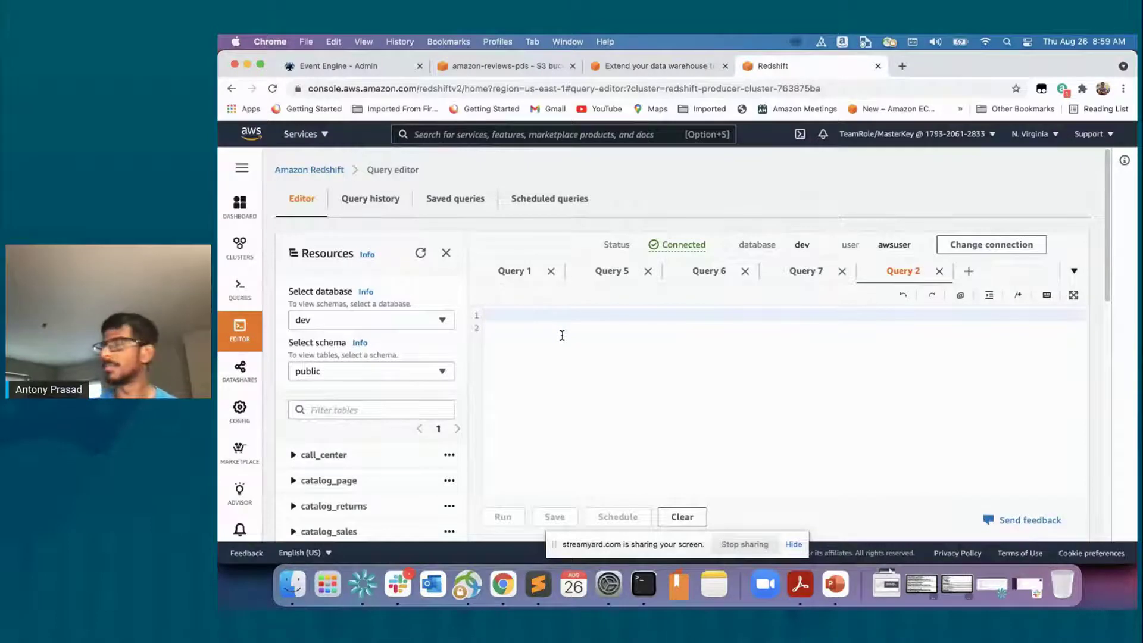
pyautogui.write("create view public.product_reviews_agg AS select   marketplace, product_category, product_parent, product_title, year,   COUNT(1) as review_rating_total,   AVG(star_rating) as review_rating_avg,   (COUNT(CASE WHEN verified_purchase='Y' THEN 1 ELSE 0 END)/COUNT(1))*100 as verified_pct FROM  retail_datalake.parquet GROUP BY 1,2,3,4,5 with no schema binding;")
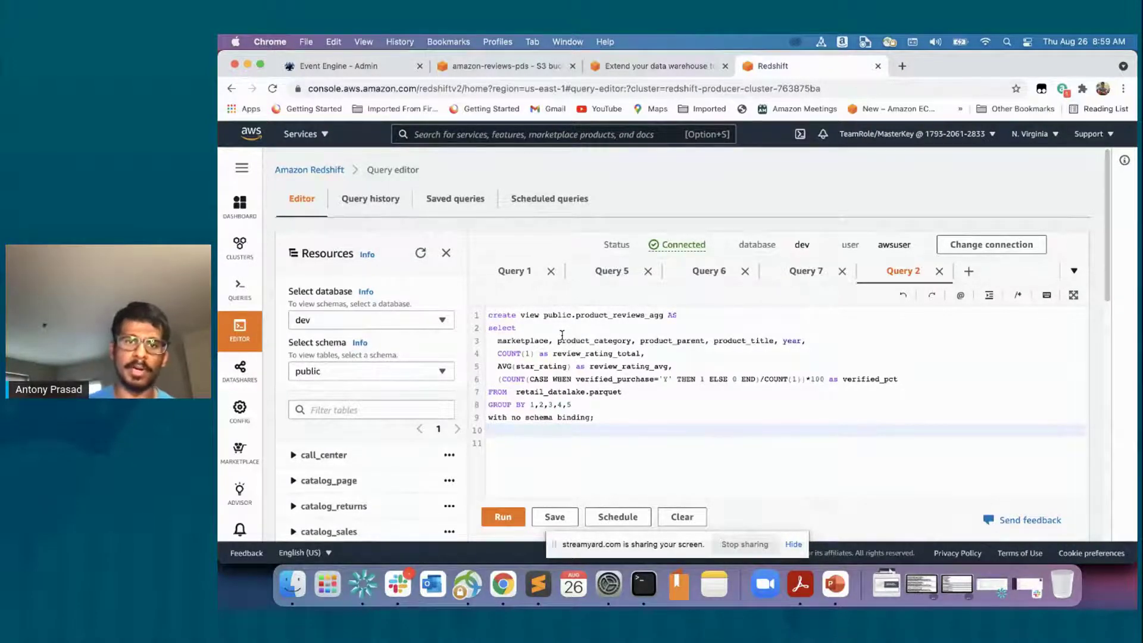
pyautogui.click(491, 515)
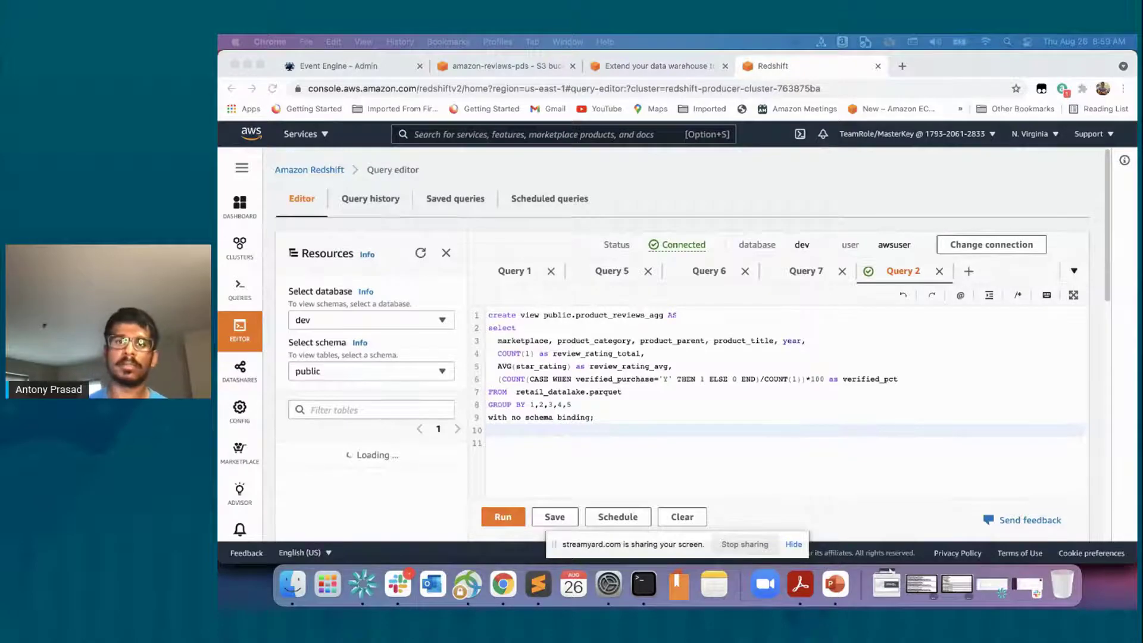
# Open eventbox.dev/published/lesson/redshift-workshop-bacon2021/lab1/datelake03.html in a new browser tab and highlight the view name product_reviews_agg in its instructions
pyautogui.press('super+t')
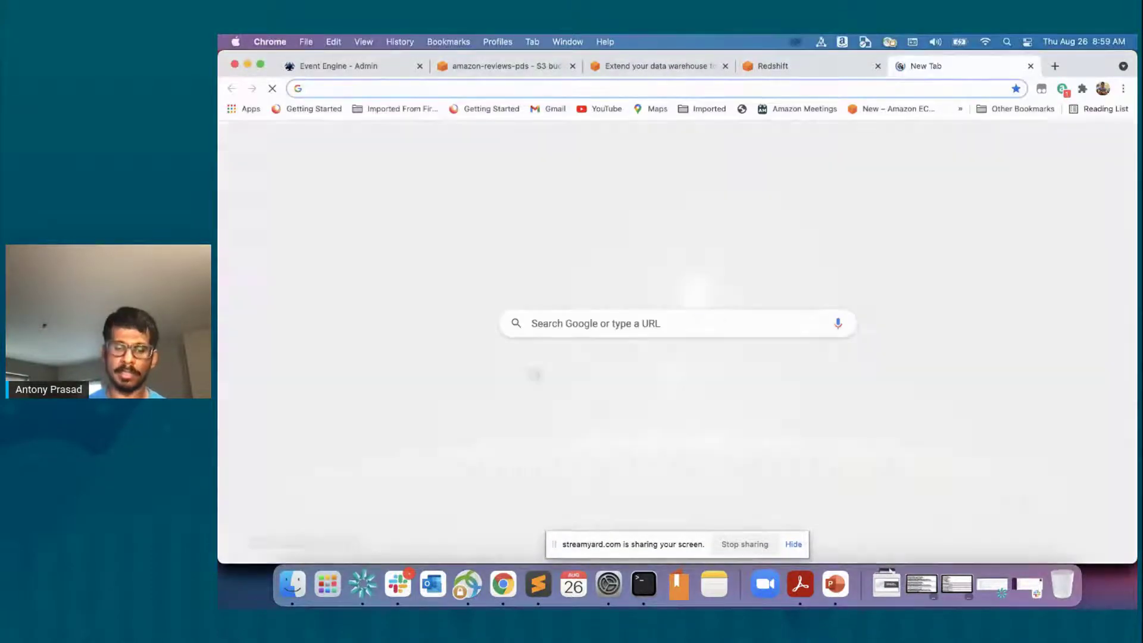
pyautogui.write('https://eventbox.dev/published/lesson/redshift-workshop-bacon2021/lab1/datelake03.html')
pyautogui.press('Return')
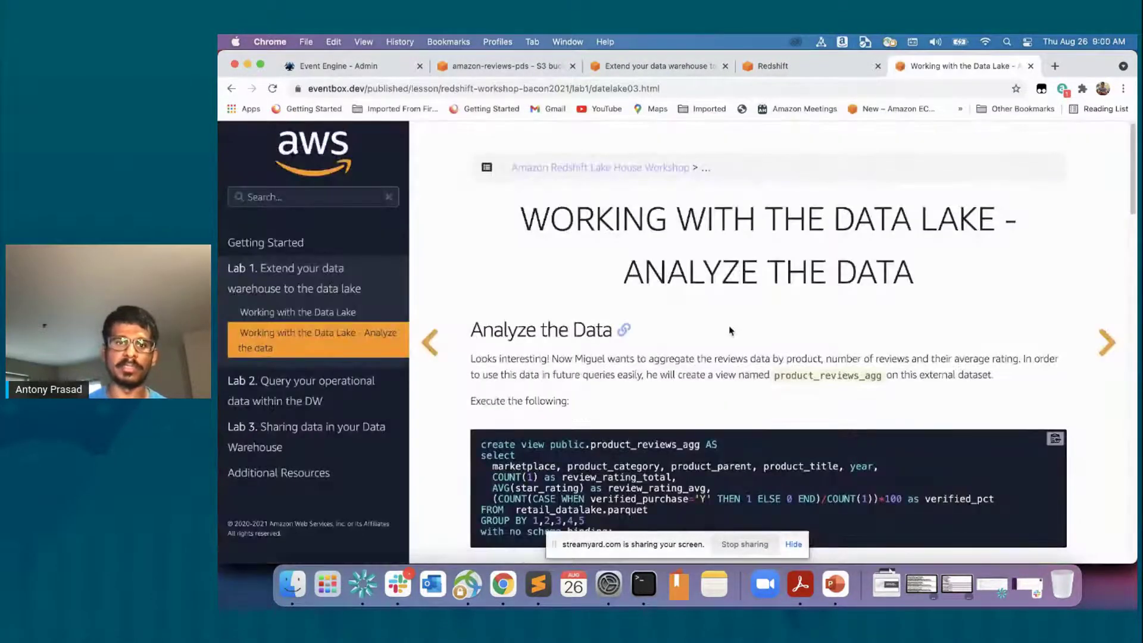
pyautogui.scroll(-3, 730, 329)
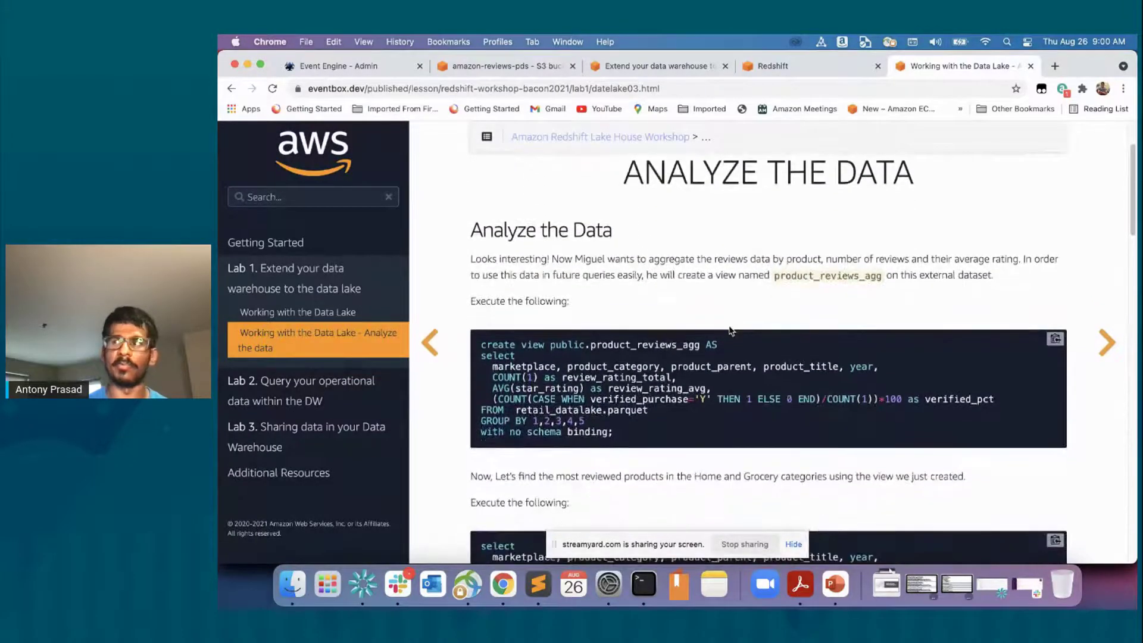
pyautogui.scroll(-1, 732, 331)
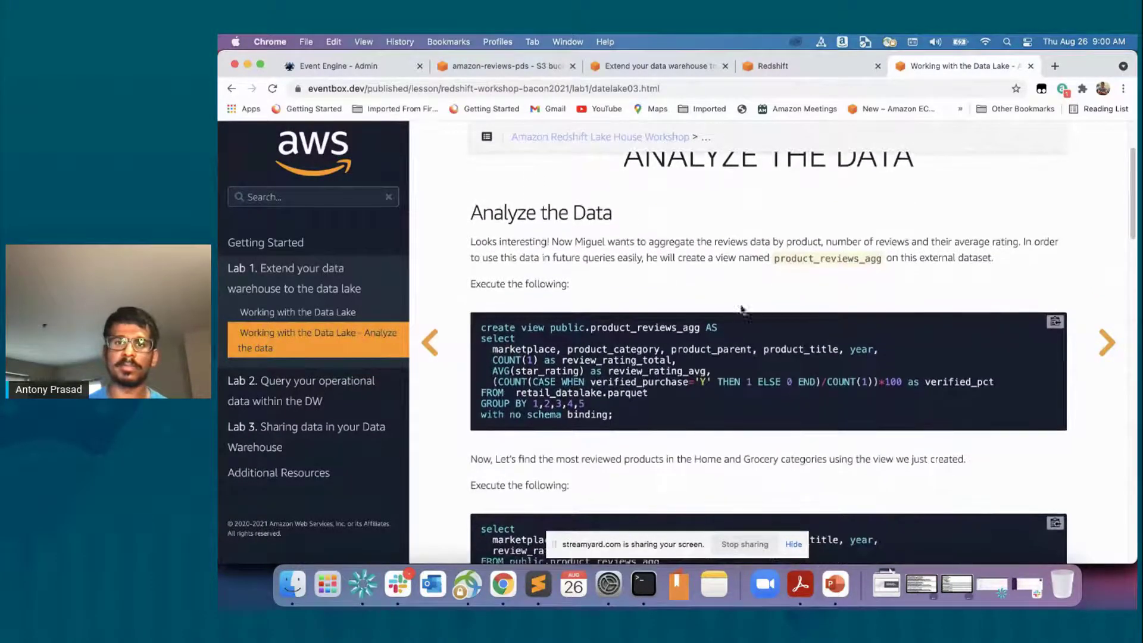
pyautogui.doubleClick(800, 259)
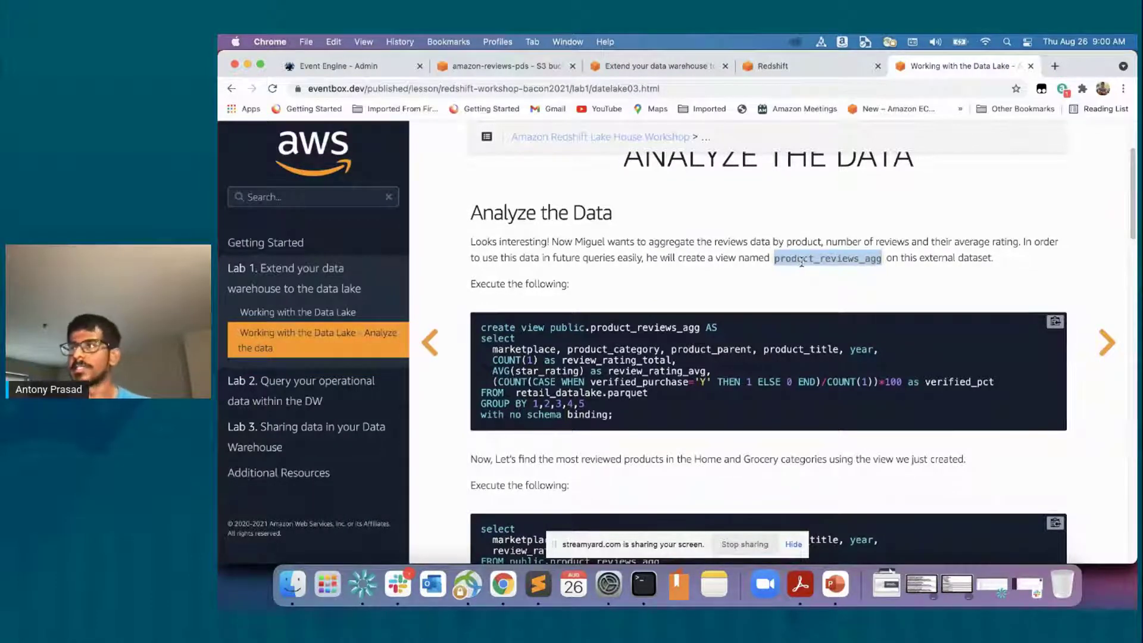
# Return to the Redshift query editor and review the view script together with its execution status
pyautogui.click(818, 69)
pyautogui.scroll(-5, 802, 352)
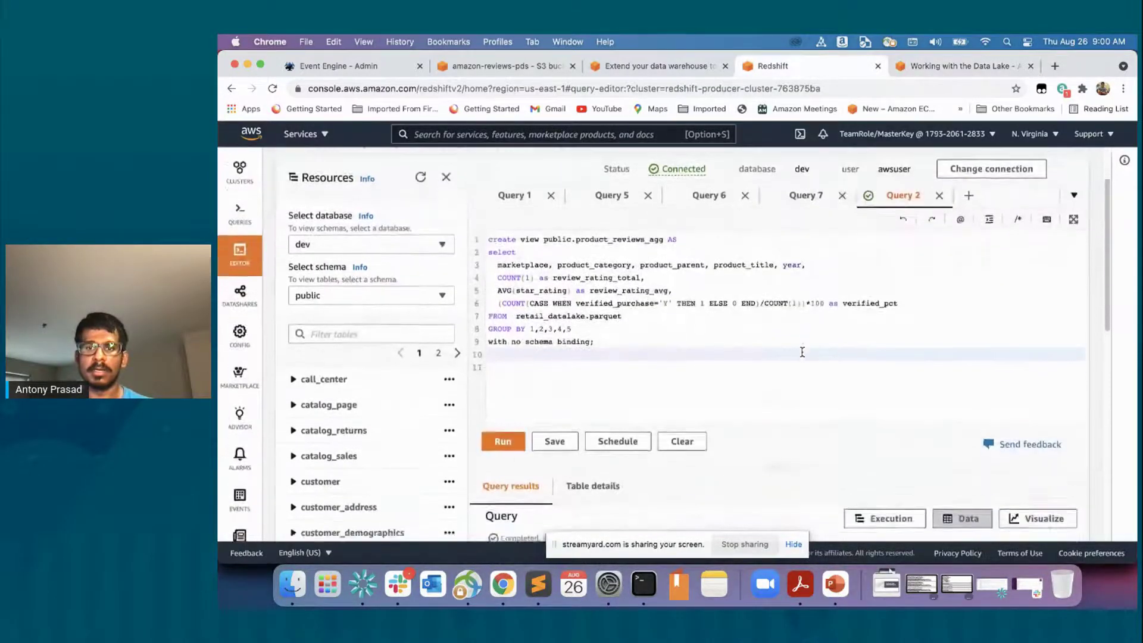
pyautogui.scroll(2, 802, 356)
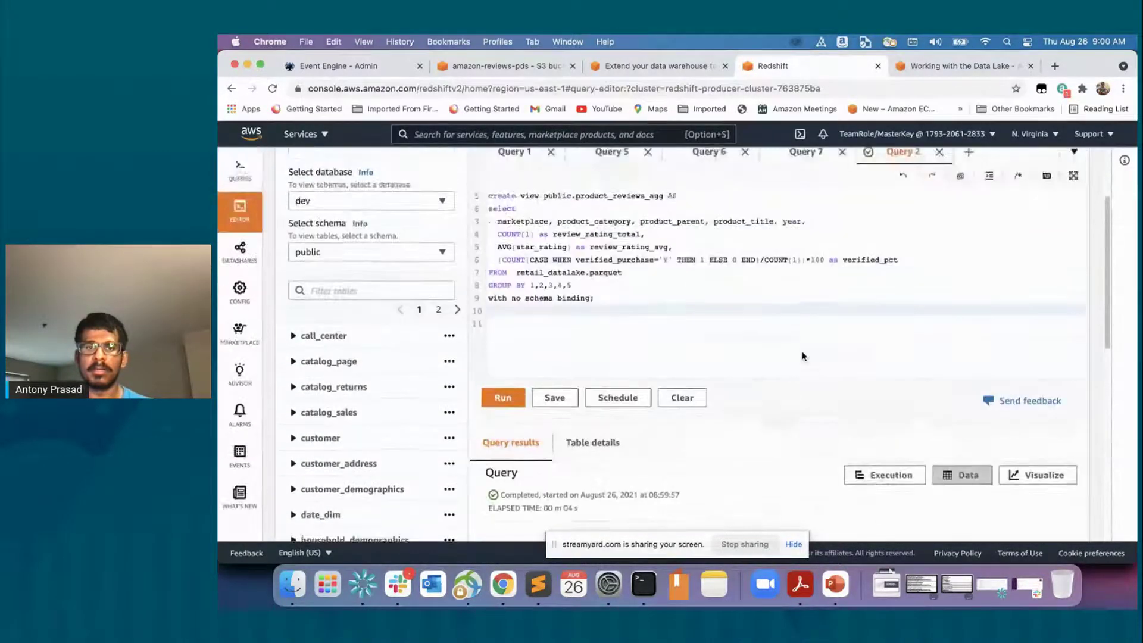
pyautogui.scroll(1, 802, 356)
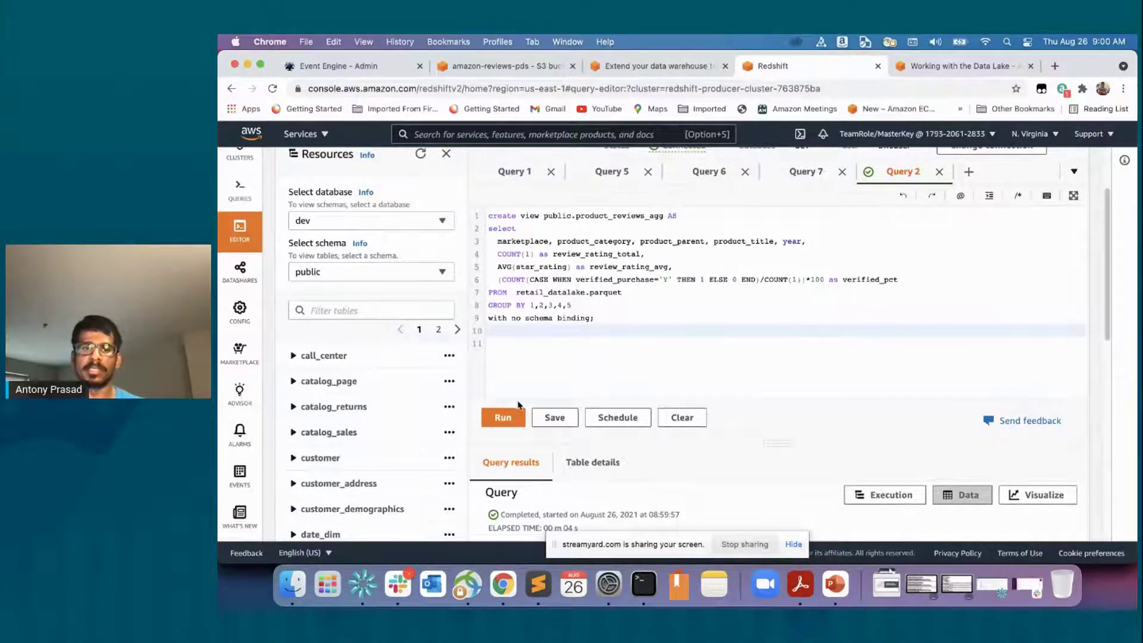
pyautogui.scroll(-3, 641, 359)
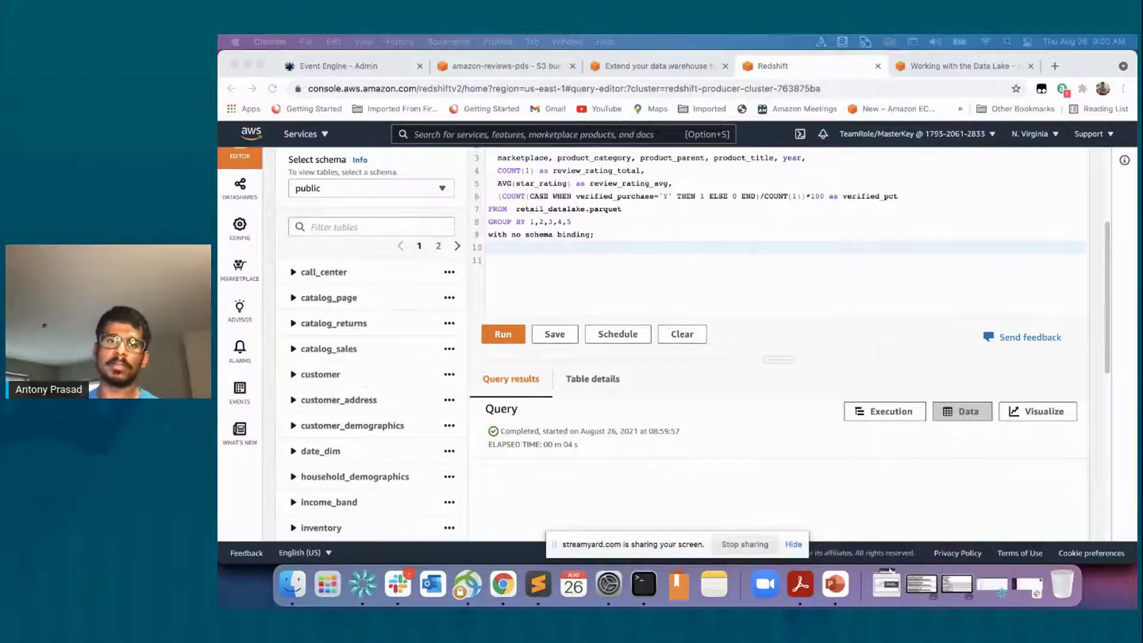
pyautogui.scroll(3, 648, 290)
# Try to query public.product_reviews_agg for Home and Grocery products in the US marketplace with review_rating_total >4000 and verified_pct >99
pyautogui.click(648, 288)
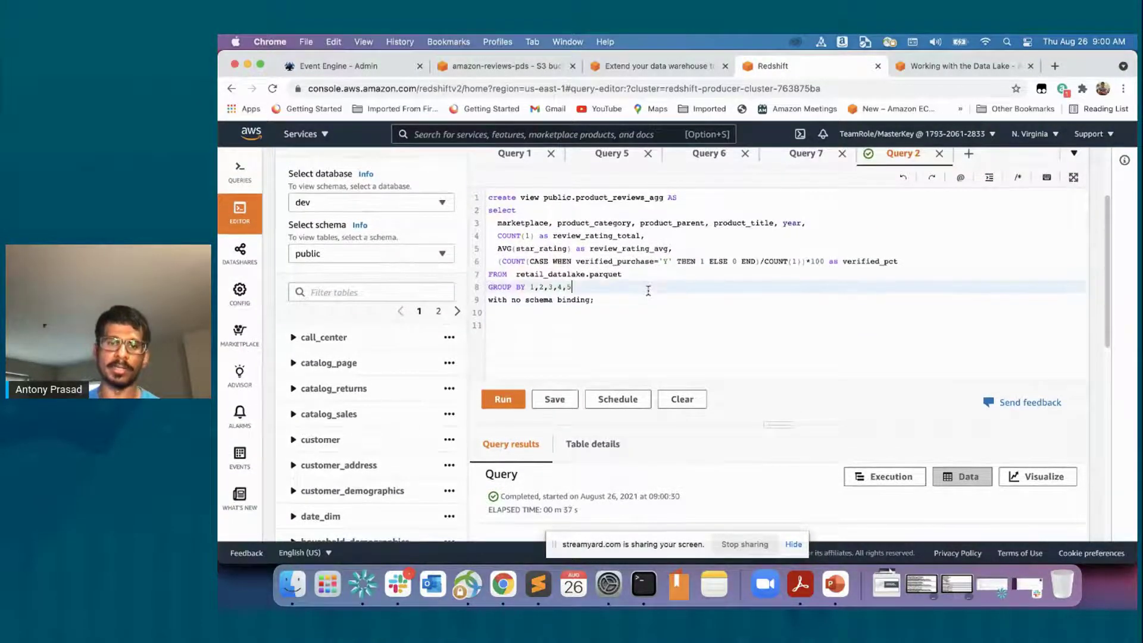
pyautogui.hotkey('ctrl', 'a')
pyautogui.write("select   marketplace, product_category, product_parent, product_title, year,   review_rating_total, review_rating_avg, verified_pct FROM public.product_reviews_agg WHERE product_category in ('Home' , 'Grocery') and marketplace = 'US' and review_rating_total >4000 and verified_pct >99 order BY product_category, product_parent, product_title, year;")
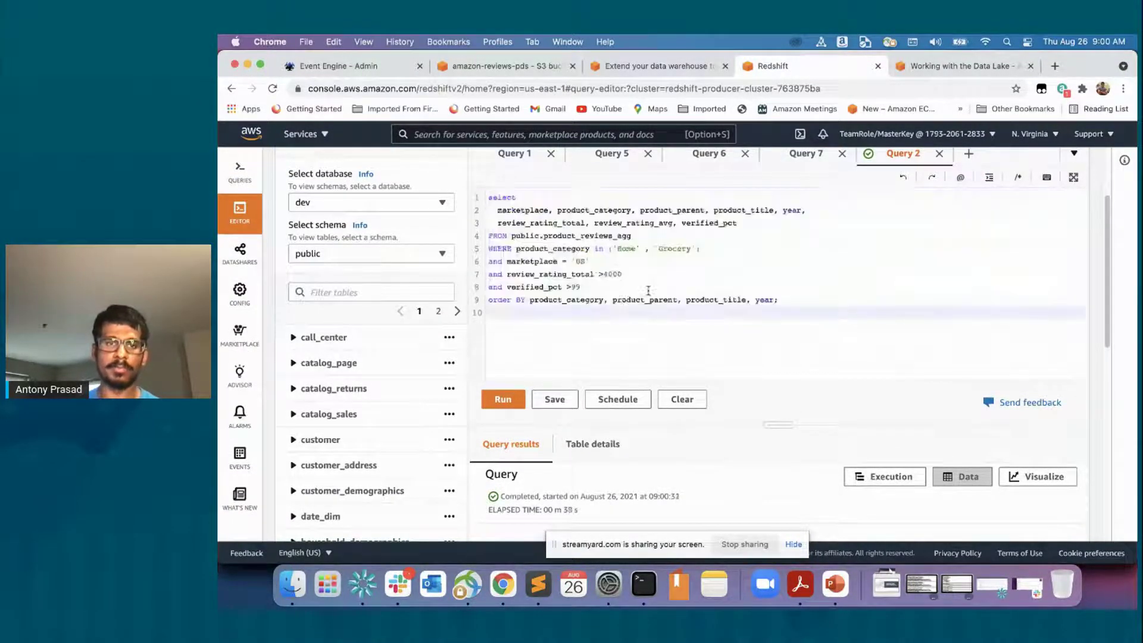
pyautogui.click(503, 399)
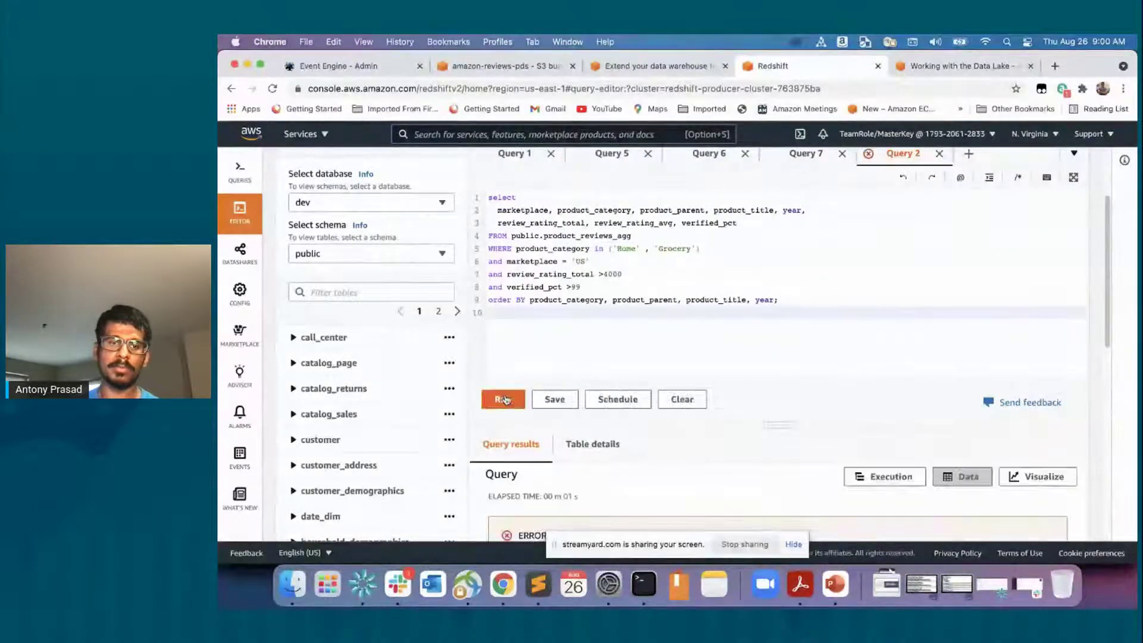
pyautogui.scroll(-3, 506, 399)
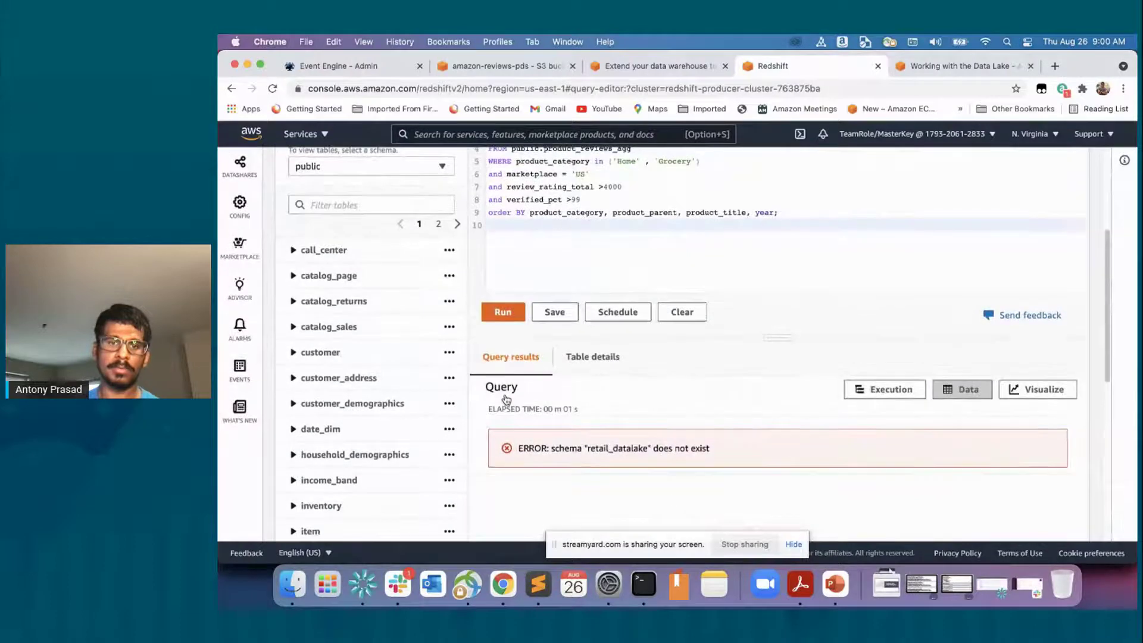
pyautogui.scroll(5, 505, 399)
# Replace the script with the create view statement for public.product_reviews_agg and try running it again
pyautogui.click(649, 400)
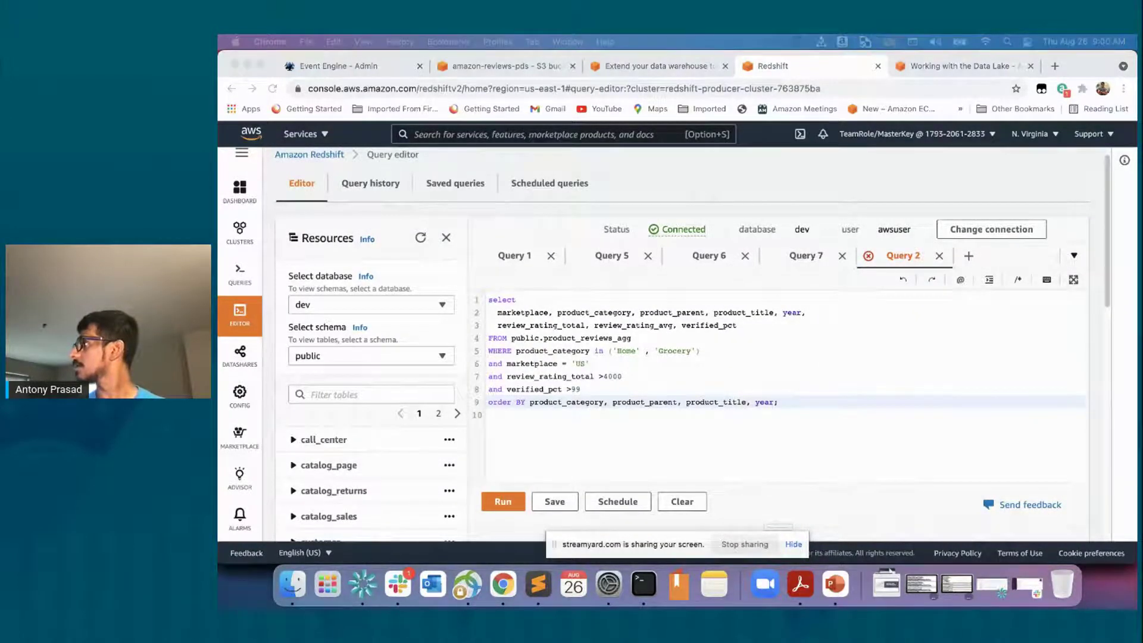
pyautogui.click(830, 408)
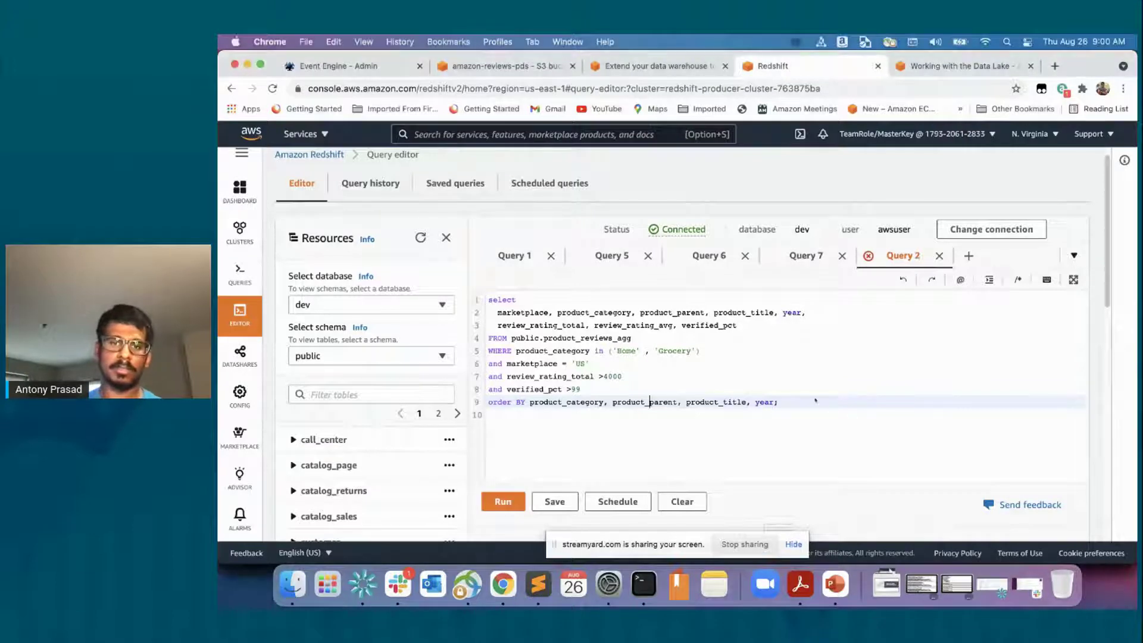
pyautogui.press('super+a')
pyautogui.write("create view public.product_reviews_agg AS select   marketplace, product_category, product_parent, product_title, year,   COUNT(1) as review_rating_total,   AVG(star_rating) as review_rating_avg,   (COUNT(CASE WHEN verified_purchase='Y' THEN 1 ELSE 0 END)/COUNT(1))*100 as verified_pct FROM  retail_datalake.parquet GROUP BY 1,2,3,4,5 with no schema binding;")
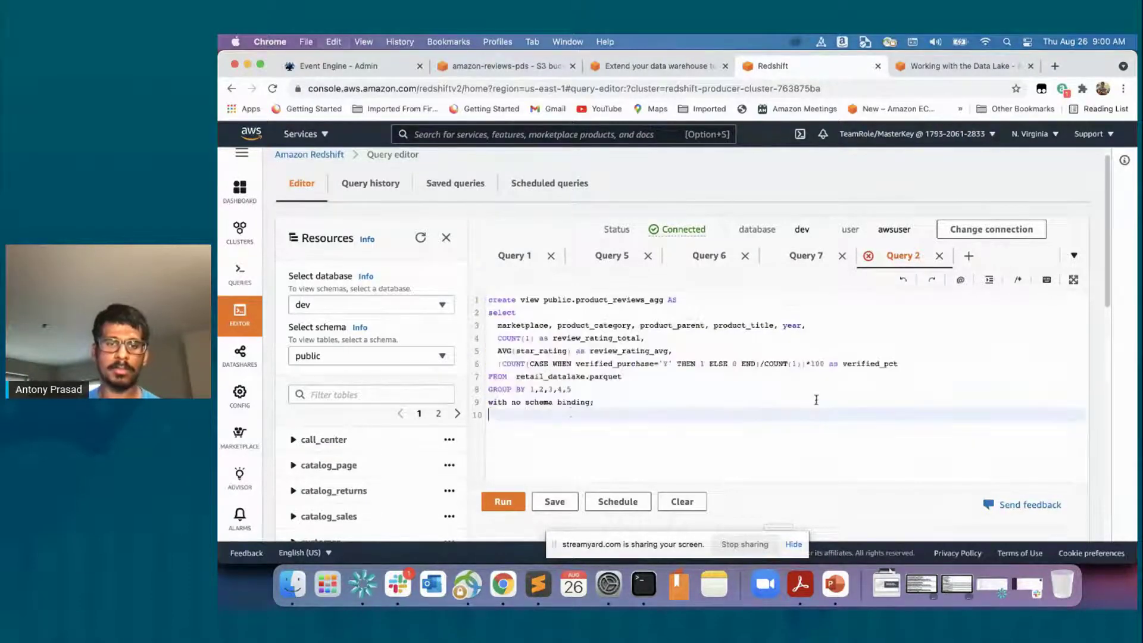
pyautogui.click(504, 502)
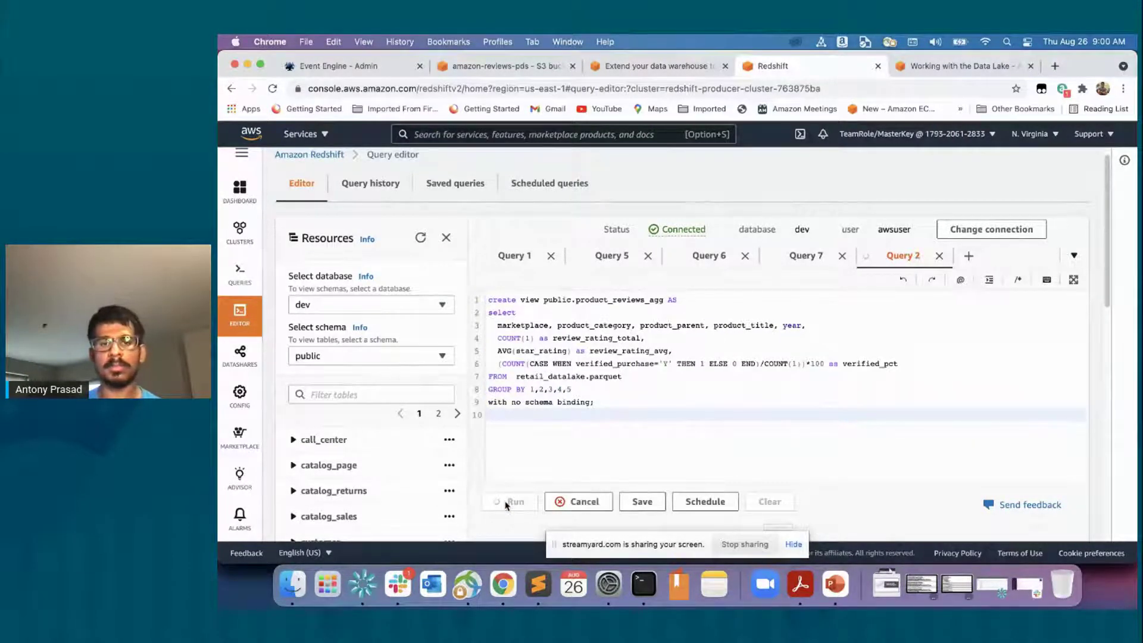
pyautogui.scroll(-3, 505, 506)
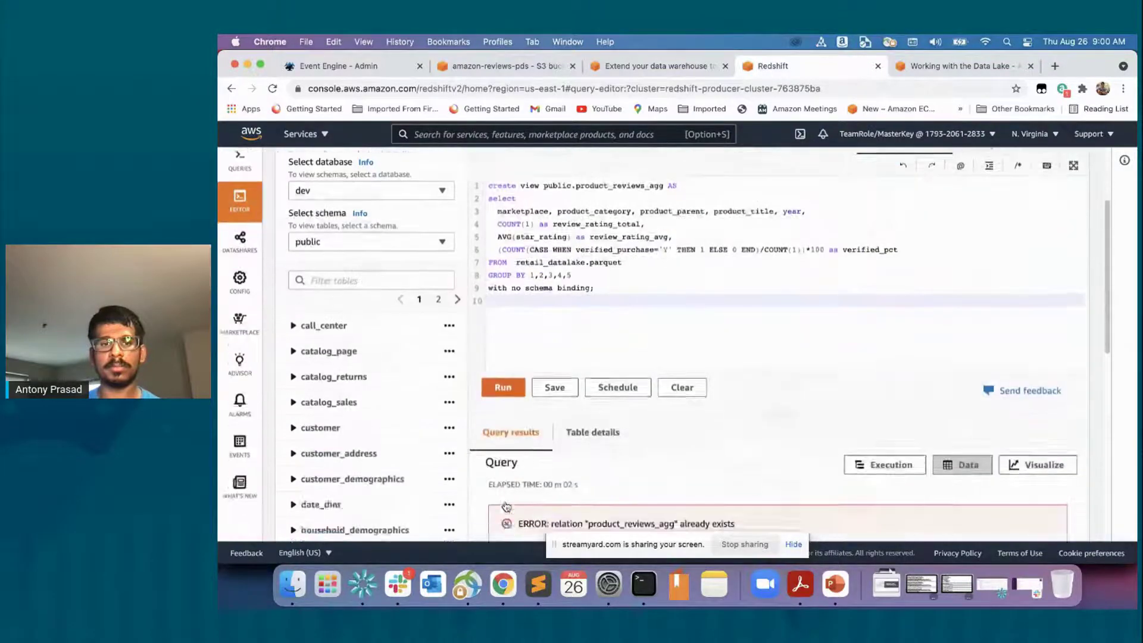
pyautogui.scroll(2, 505, 506)
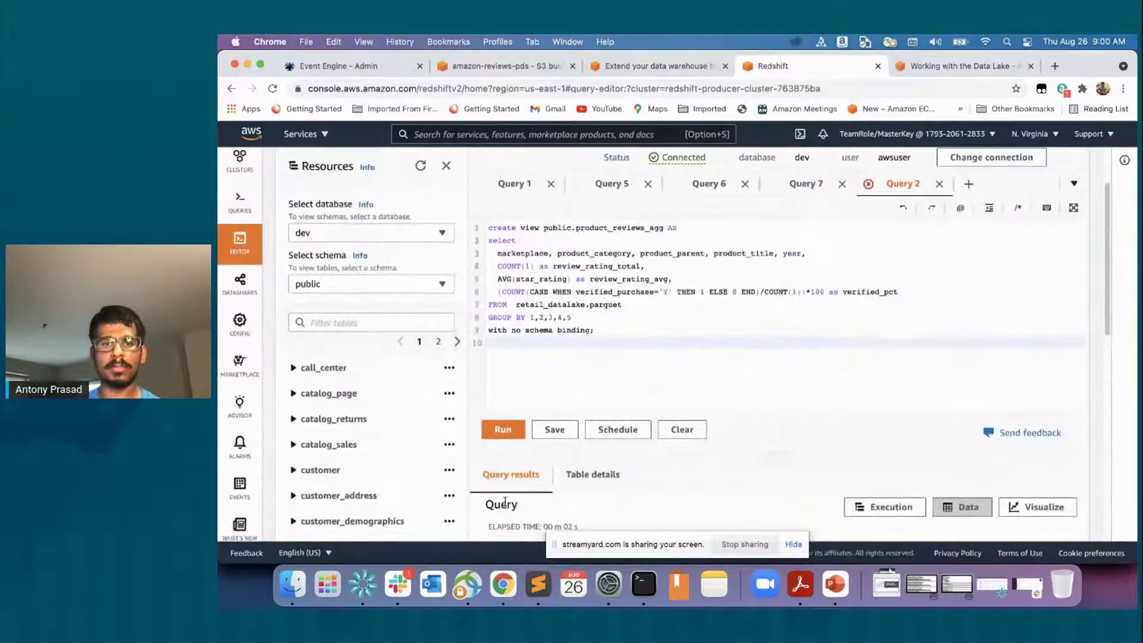
# Replace the script with the Home and Grocery select on public.product_reviews_agg, run it again and check its result
pyautogui.click(874, 309)
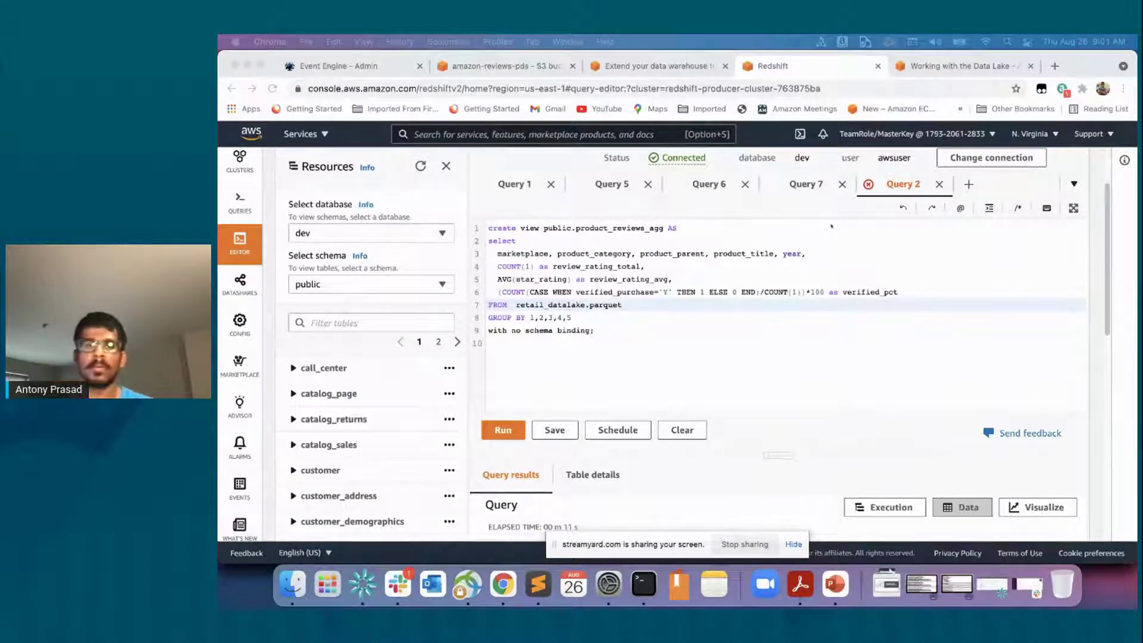
pyautogui.click(621, 383)
pyautogui.press('super+a')
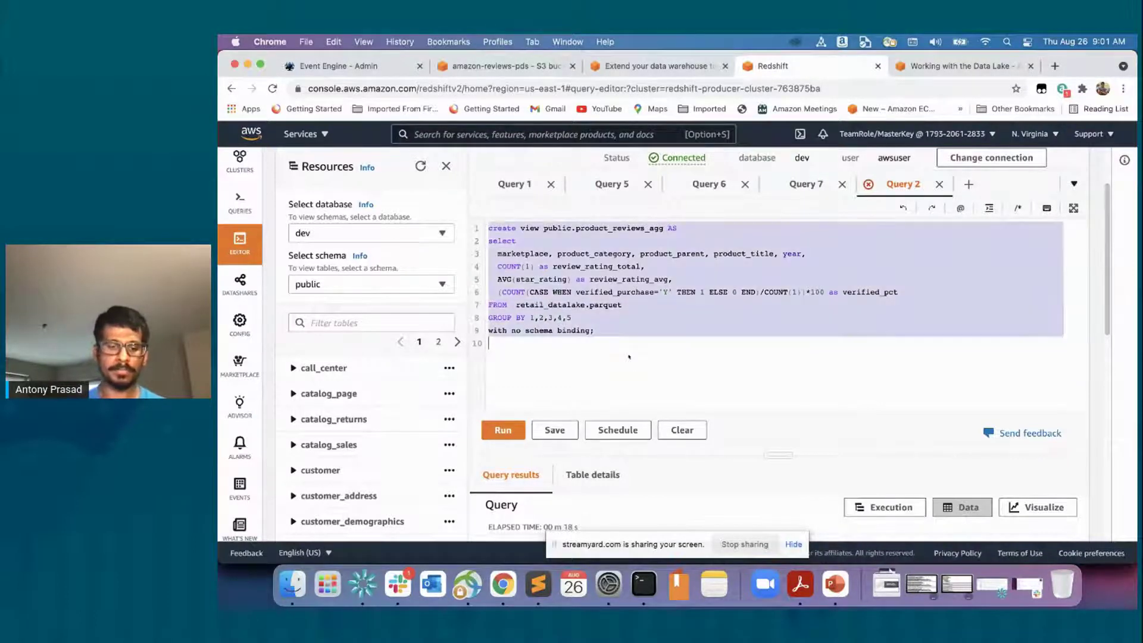
pyautogui.press('BackSpace')
pyautogui.write("select   marketplace, product_category, product_parent, product_title, year,   review_rating_total, review_rating_avg, verified_pct FROM public.product_reviews_agg WHERE product_category in ('Home' , 'Grocery') and marketplace = 'US' and review_rating_total >4000 and verified_pct >99 order BY product_category, product_parent, product_title, year;")
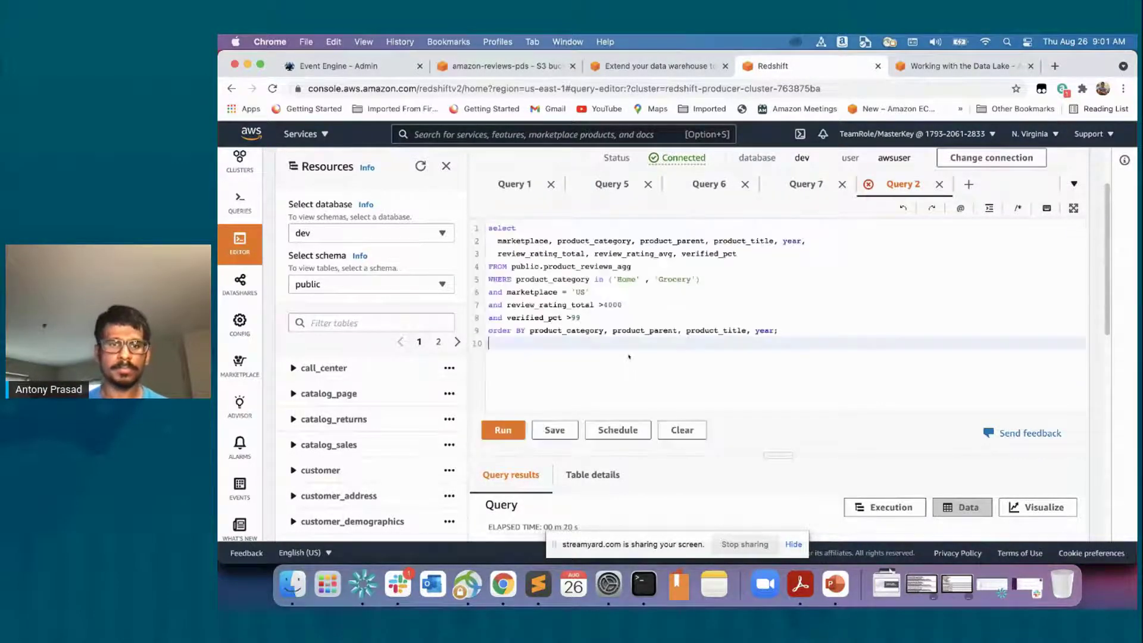
pyautogui.click(509, 429)
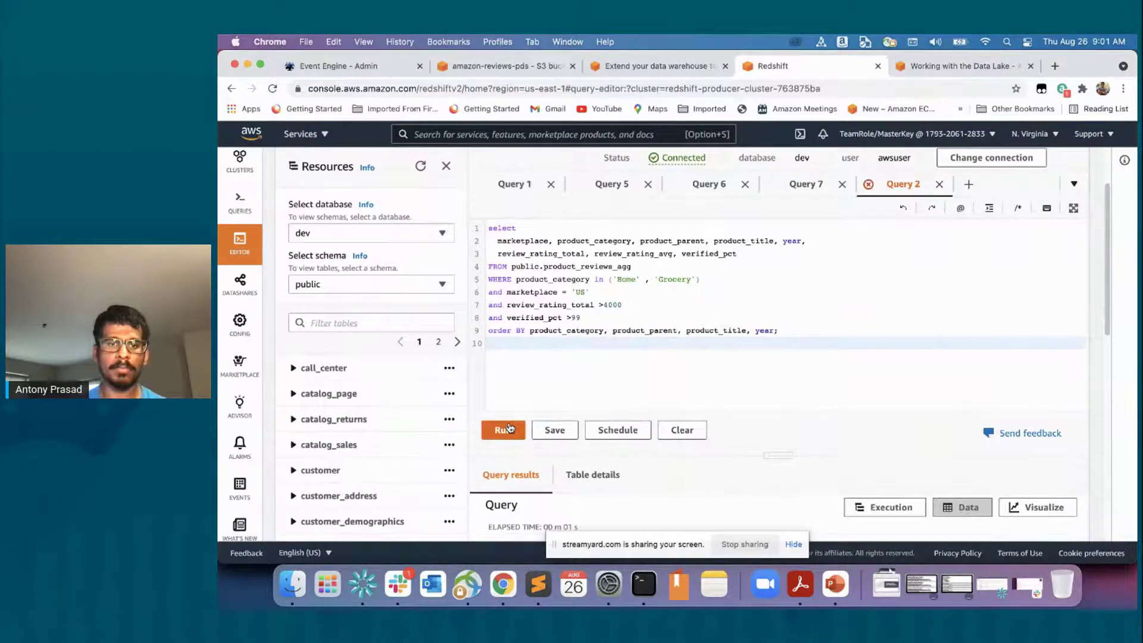
pyautogui.scroll(-4, 510, 427)
pyautogui.scroll(5, 509, 427)
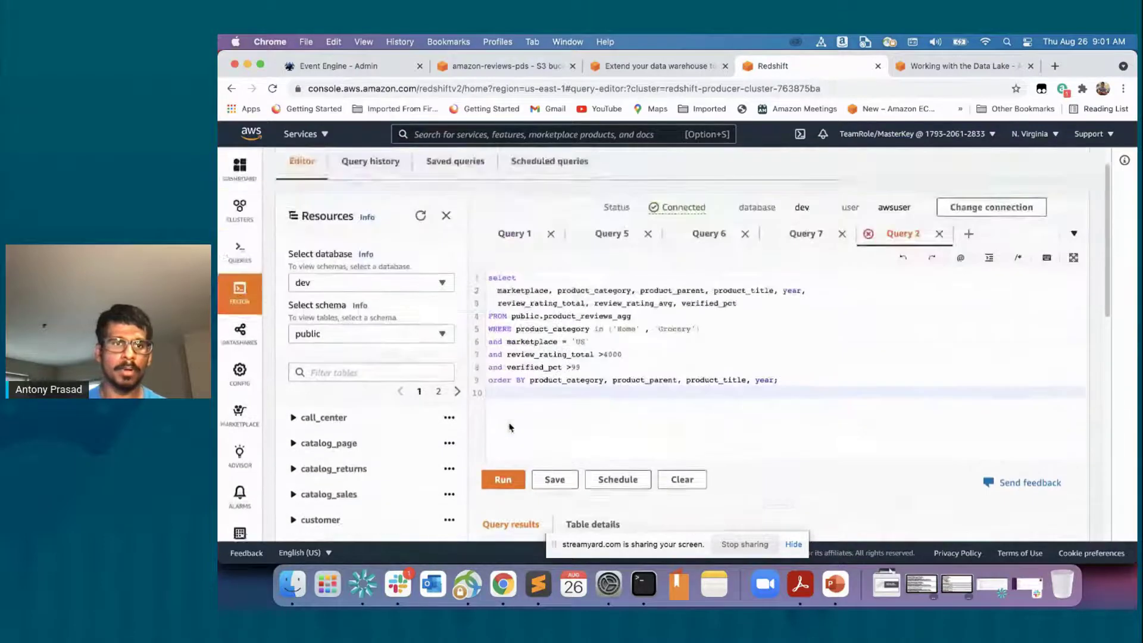
pyautogui.scroll(1, 509, 427)
# Check which databases are available in the resources, and compare the message in the query results with the select script
pyautogui.click(387, 319)
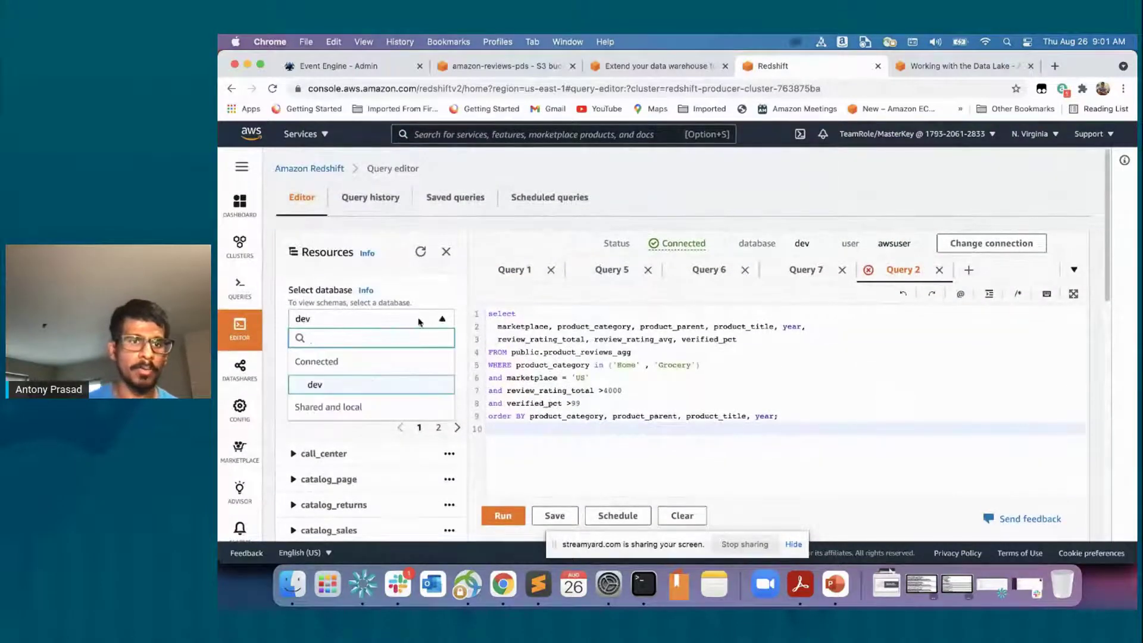
pyautogui.click(543, 307)
pyautogui.scroll(-5, 616, 354)
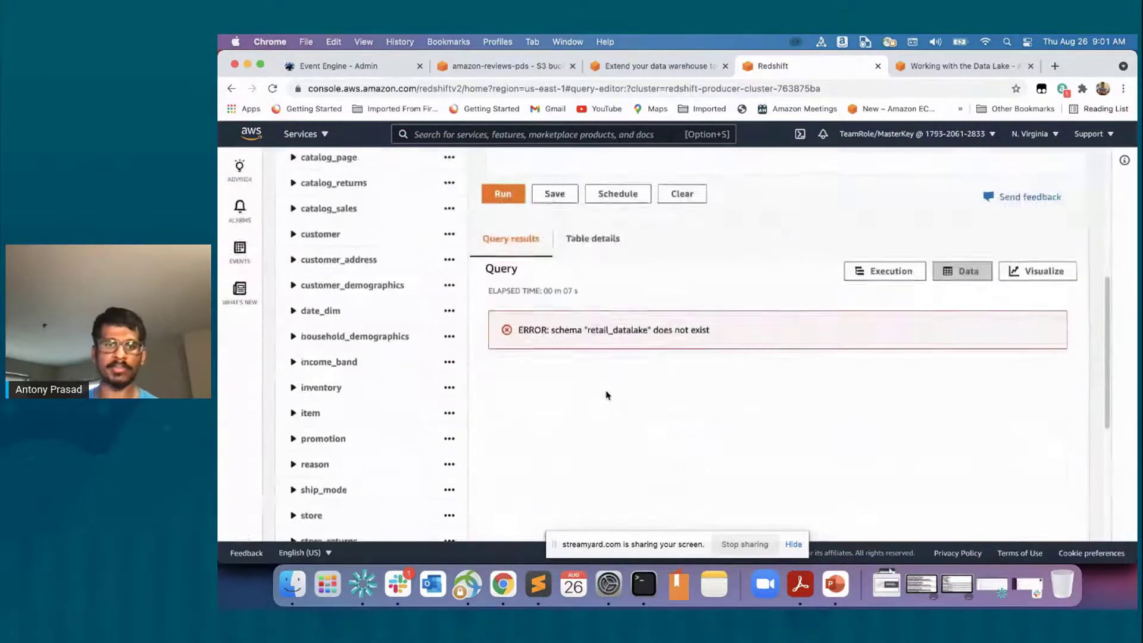
pyautogui.doubleClick(617, 330)
pyautogui.scroll(5, 432, 384)
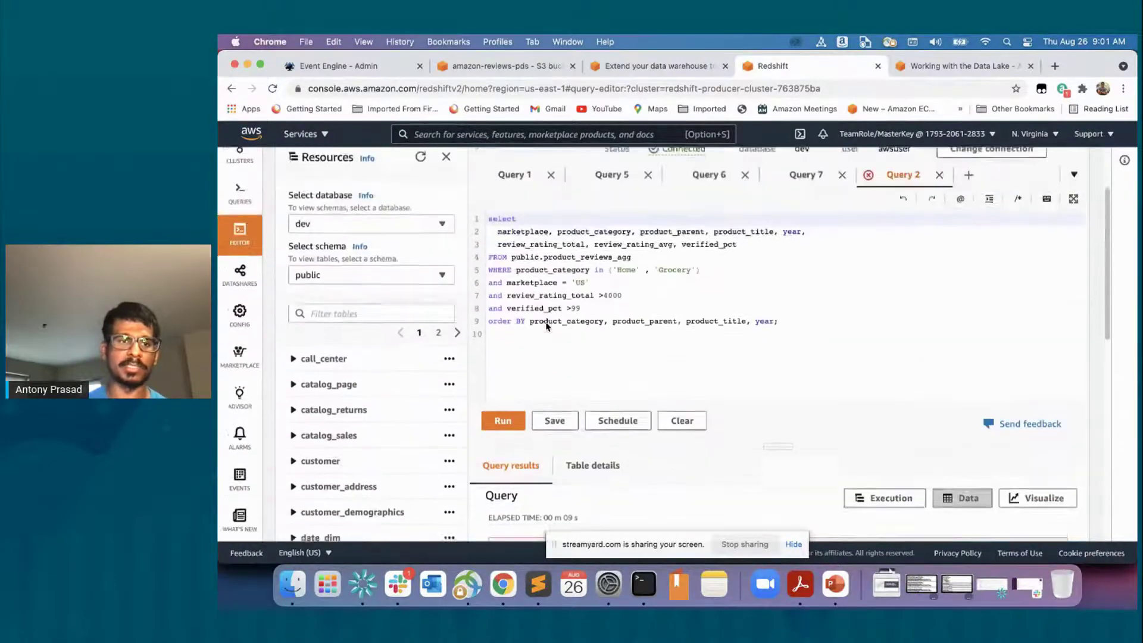
pyautogui.scroll(-3, 433, 385)
pyautogui.scroll(5, 432, 385)
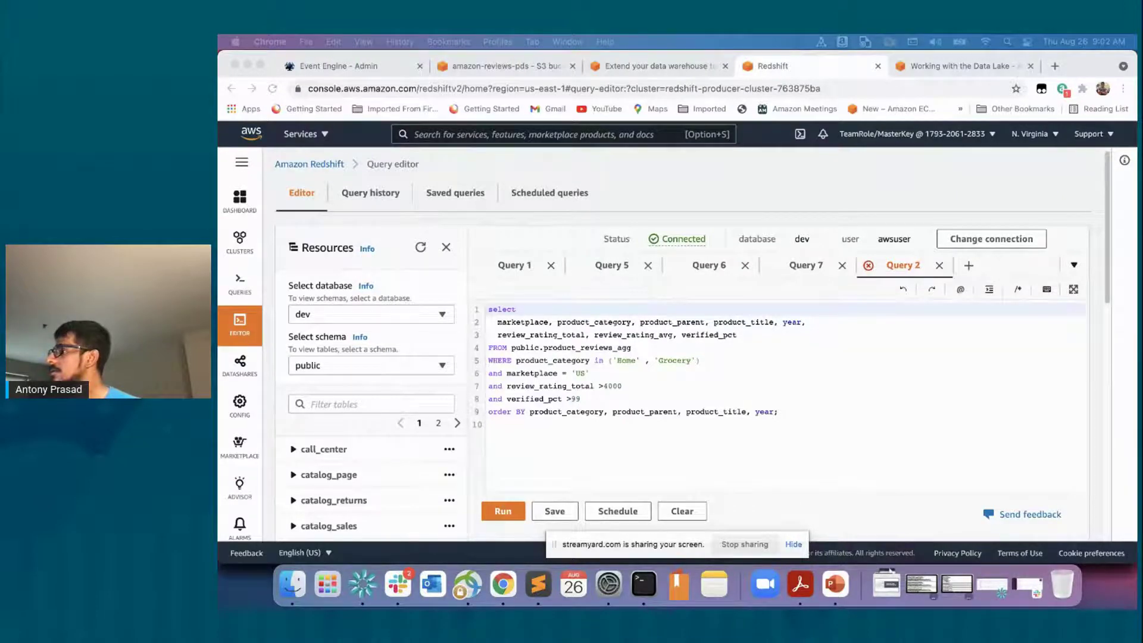
# Try to open AWS Glue from the S3 console by searching the services for glue, and close that page
pyautogui.click(970, 67)
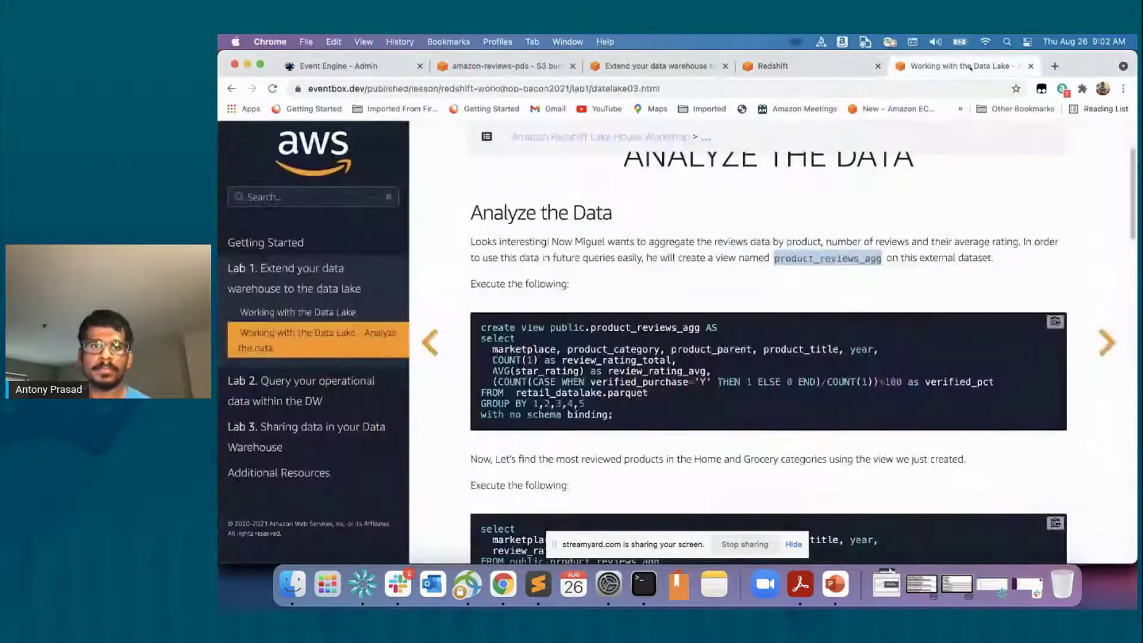
pyautogui.click(774, 66)
pyautogui.click(609, 67)
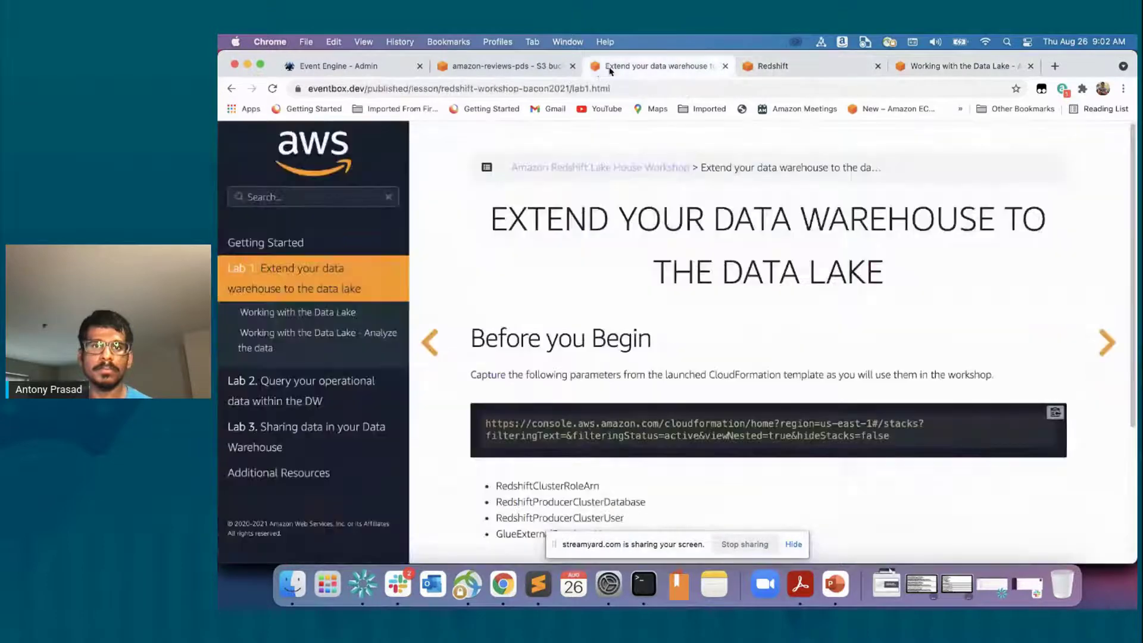
pyautogui.click(511, 68)
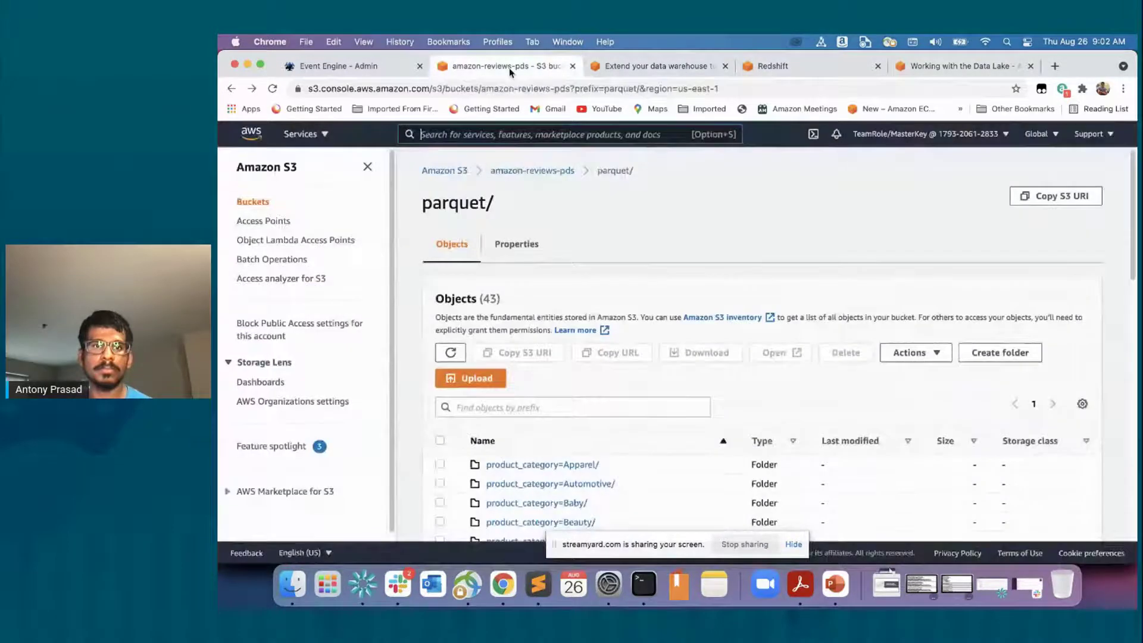
pyautogui.click(532, 134)
pyautogui.write('glue')
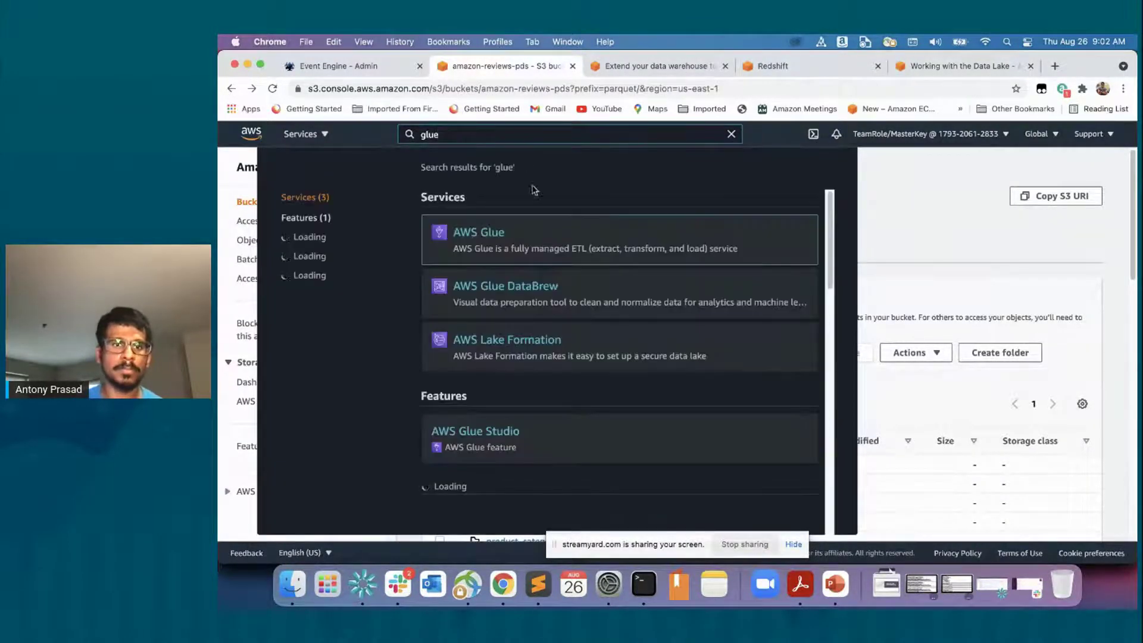
pyautogui.click(483, 231)
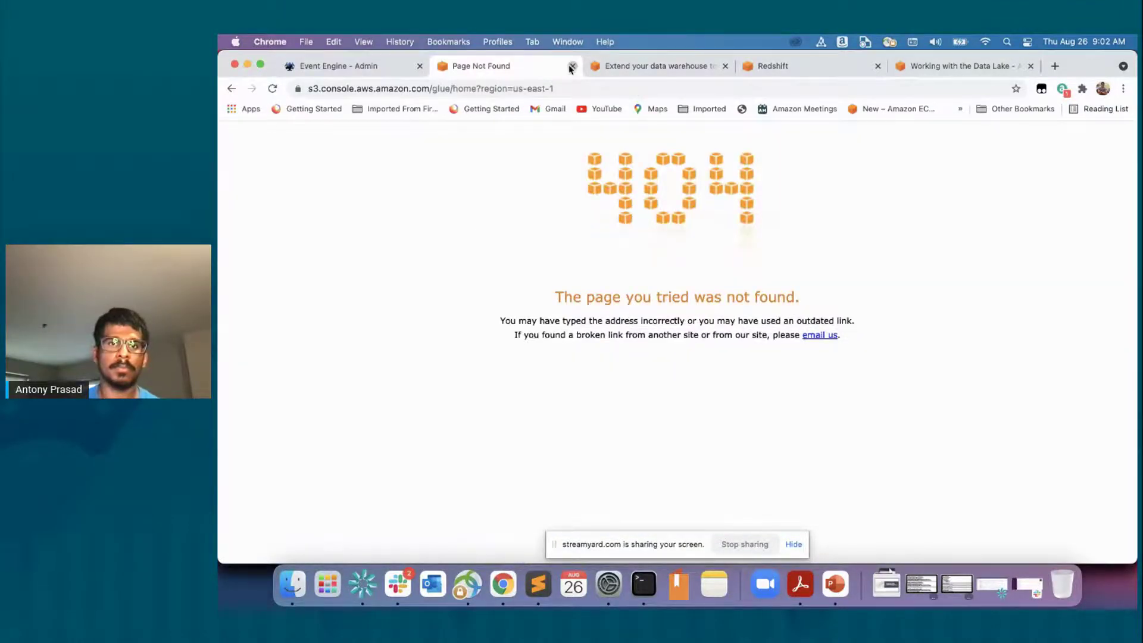
pyautogui.click(571, 66)
# Open AWS Glue from the Redshift console's recently visited services in a separate browser tab and switch to it
pyautogui.click(637, 67)
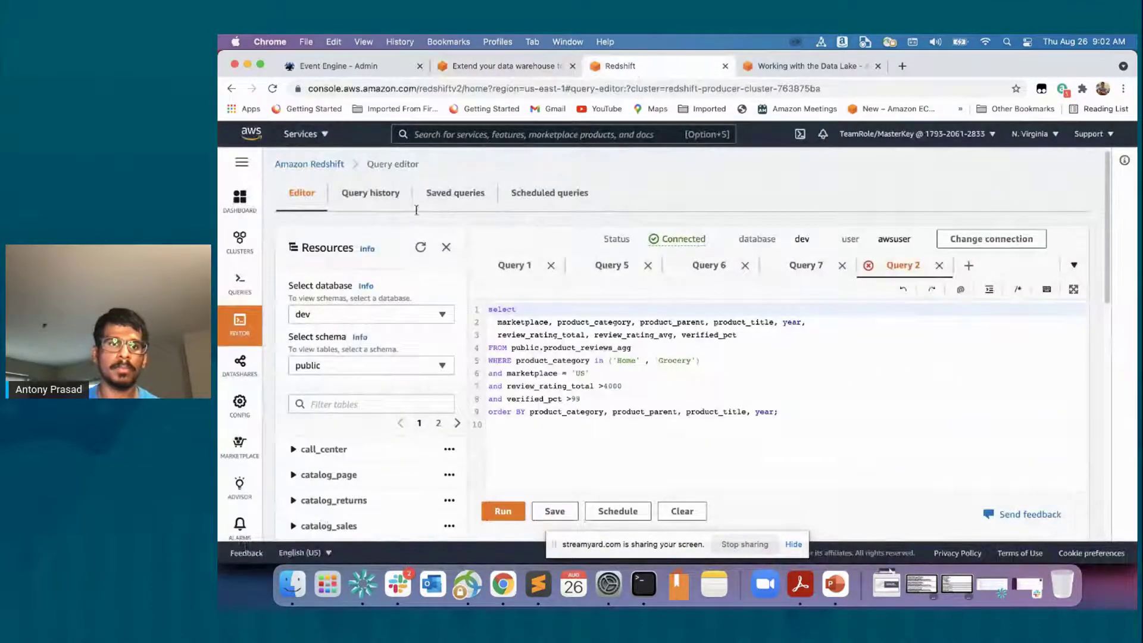
pyautogui.click(303, 135)
pyautogui.keyDown('super'); pyautogui.click(302, 286); pyautogui.keyUp('super')
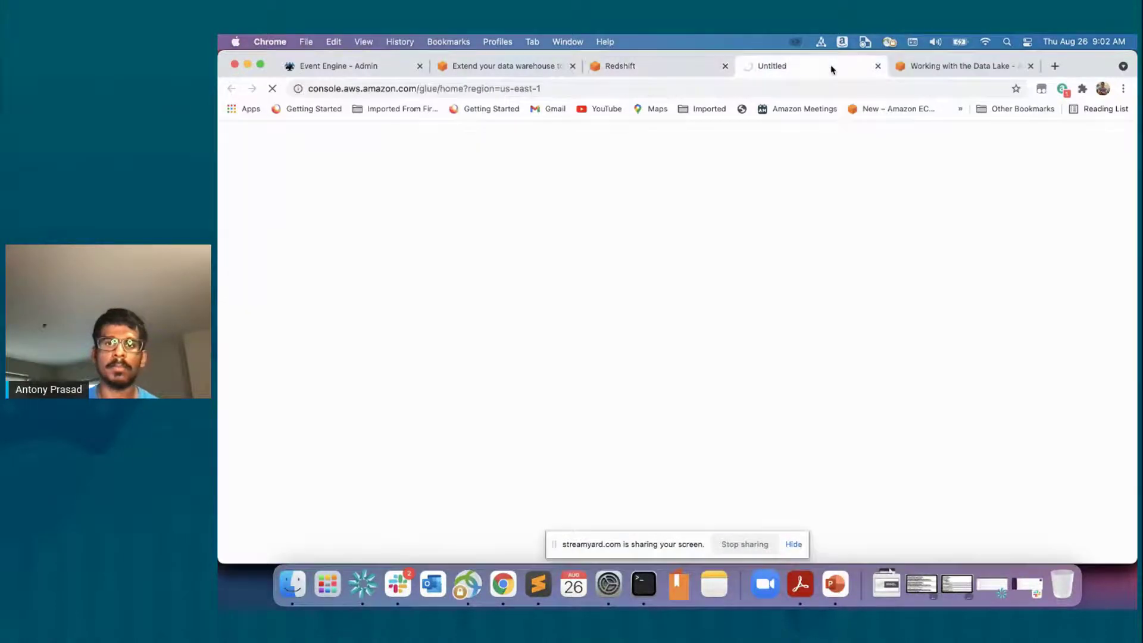
pyautogui.click(832, 69)
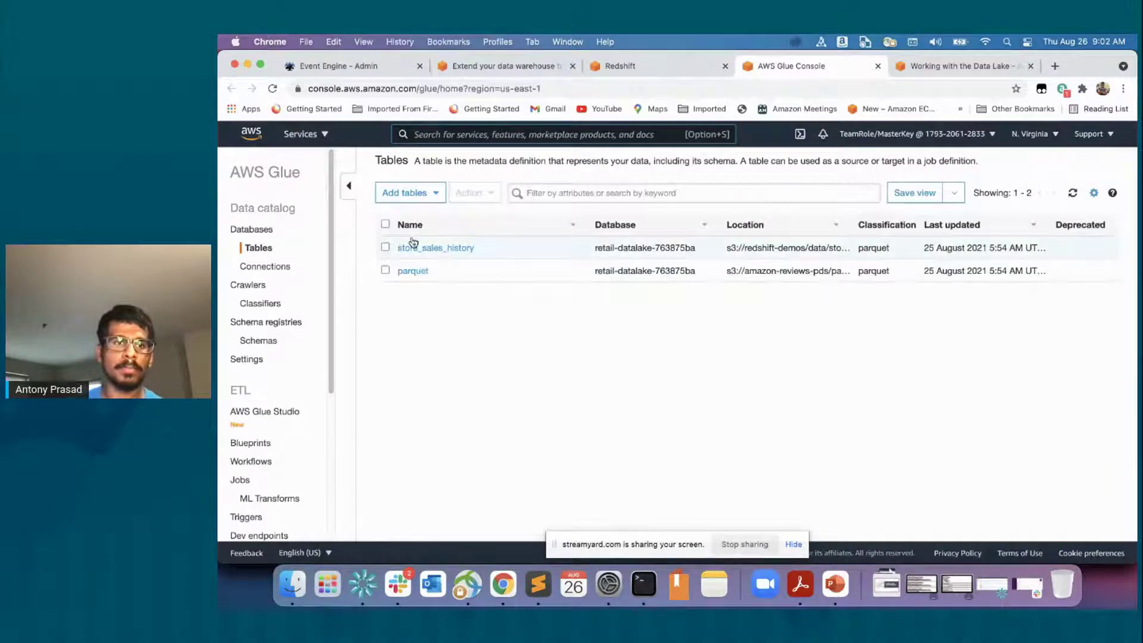
# Review the list of crawlers and the list of ETL jobs in AWS Glue
pyautogui.click(259, 286)
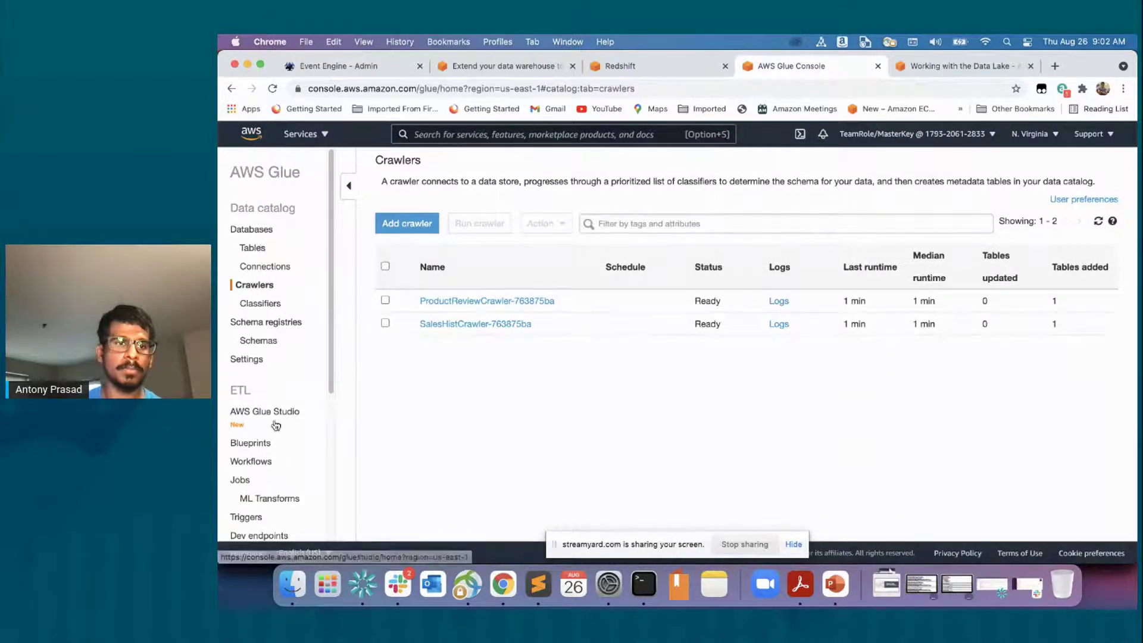
pyautogui.scroll(-2, 248, 435)
pyautogui.click(249, 433)
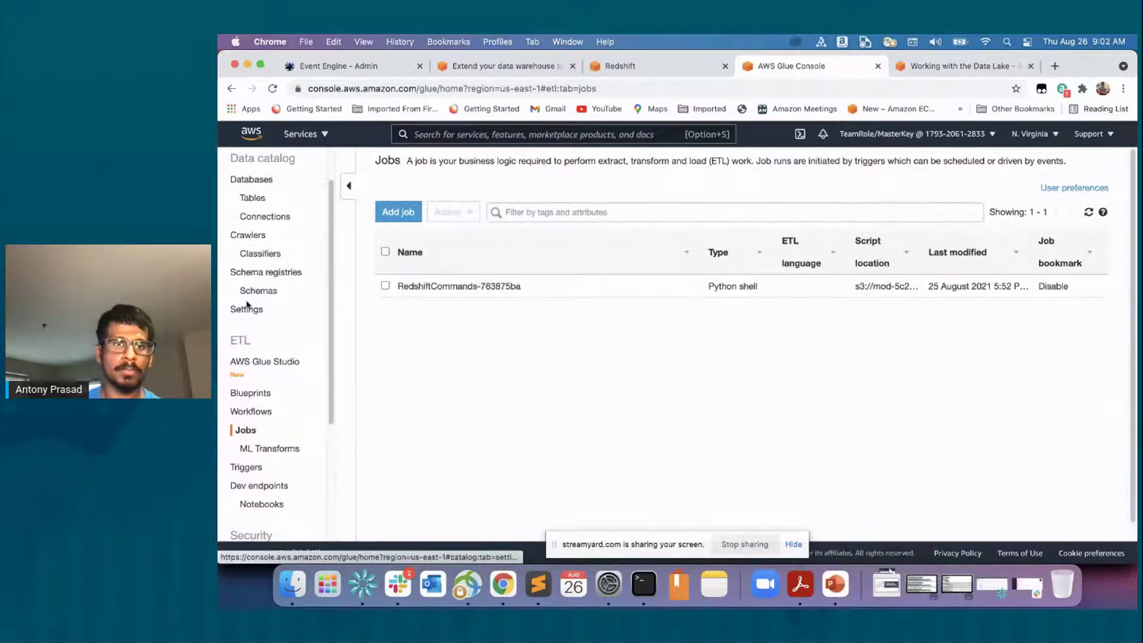
# Check which database the Glue catalog tables belong to, and examine the properties and schema of the store_sales_history table
pyautogui.click(259, 205)
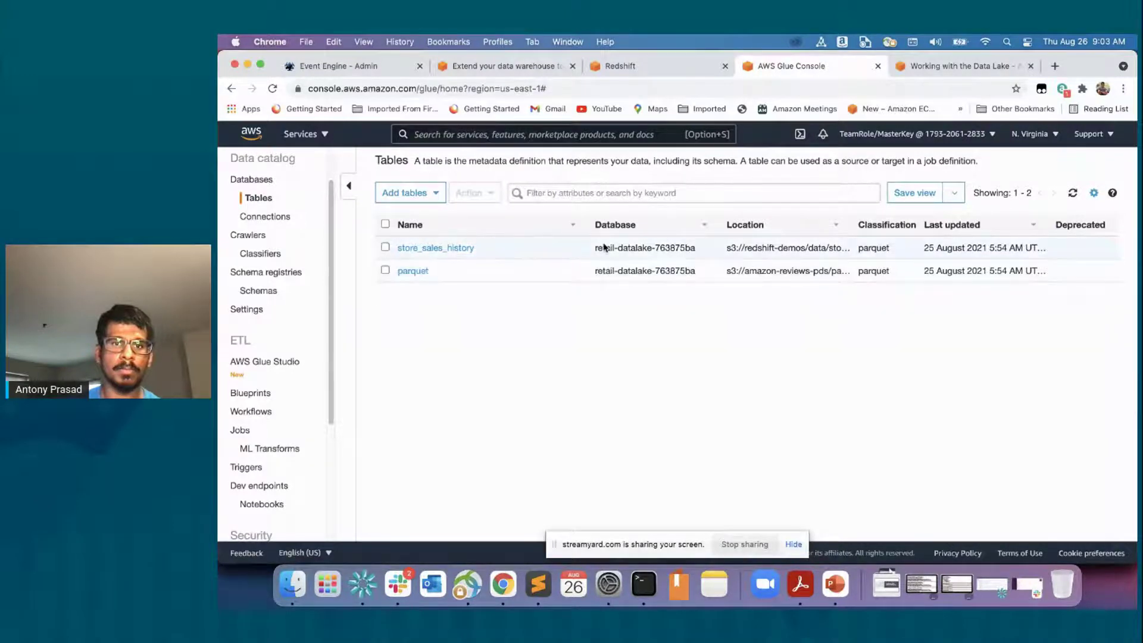
pyautogui.moveTo(596, 249); pyautogui.dragTo(651, 246)
pyautogui.click(685, 244)
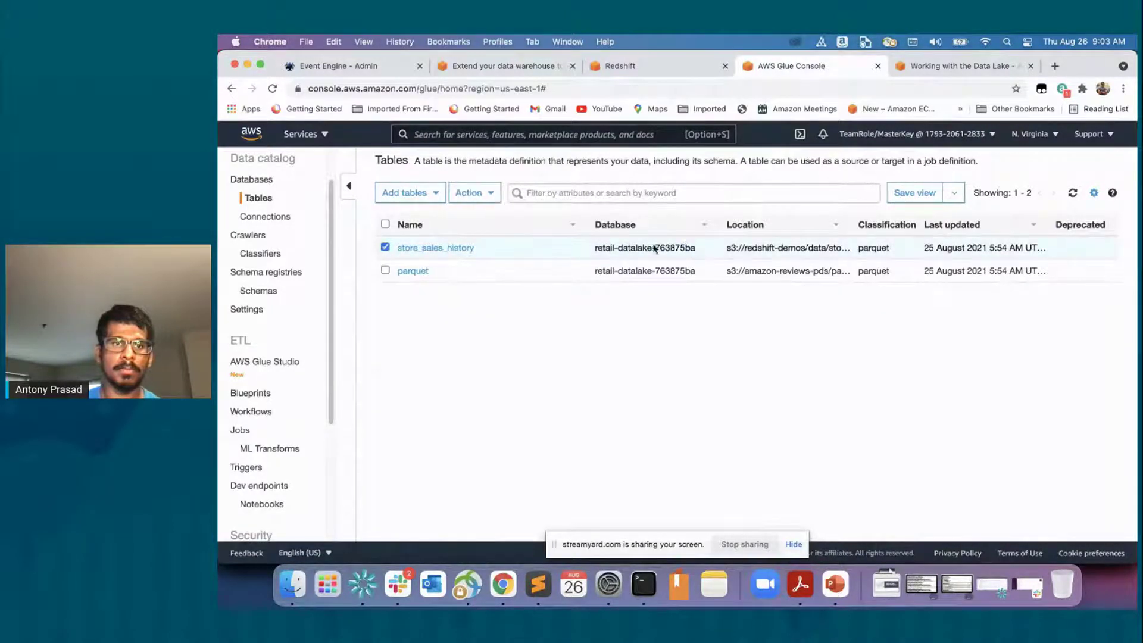
pyautogui.click(457, 250)
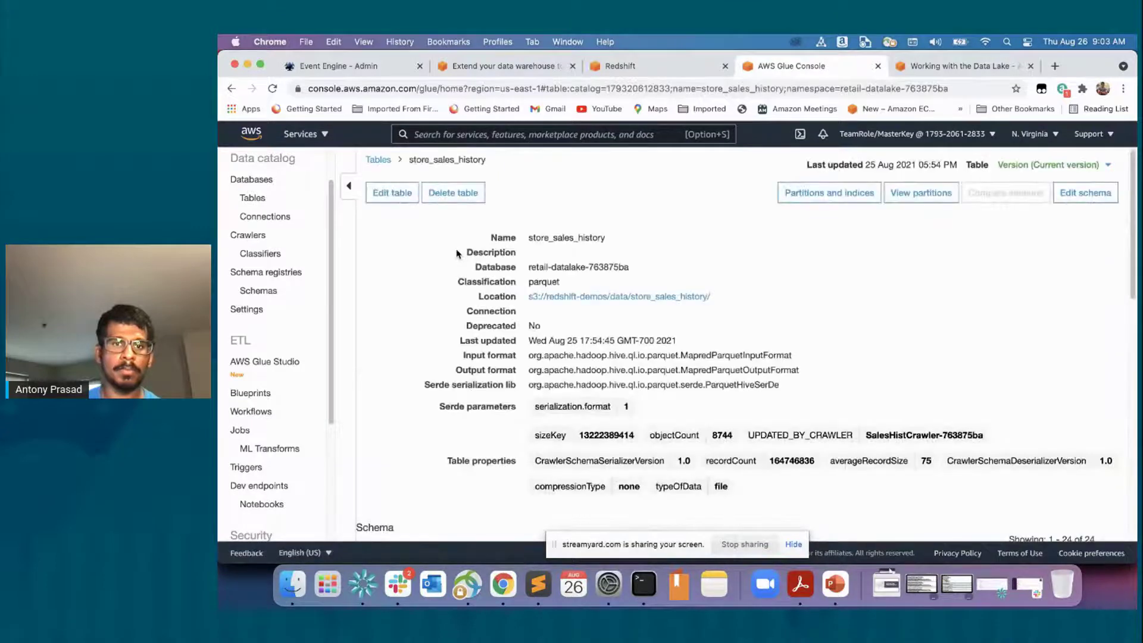
pyautogui.scroll(-2, 458, 254)
pyautogui.scroll(-7, 444, 227)
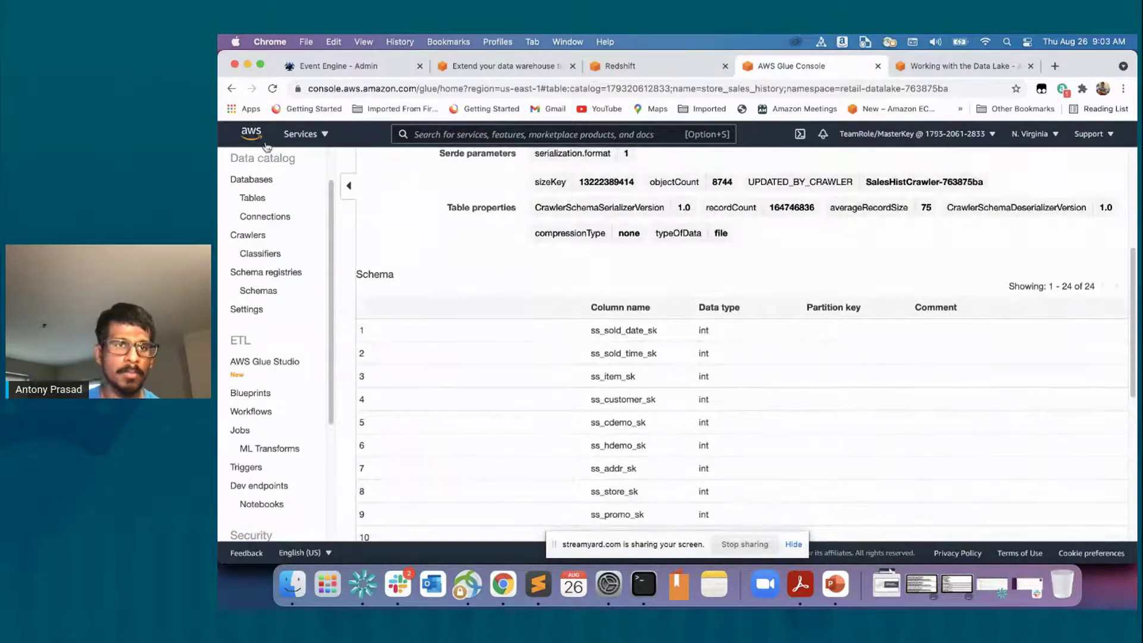
pyautogui.click(231, 90)
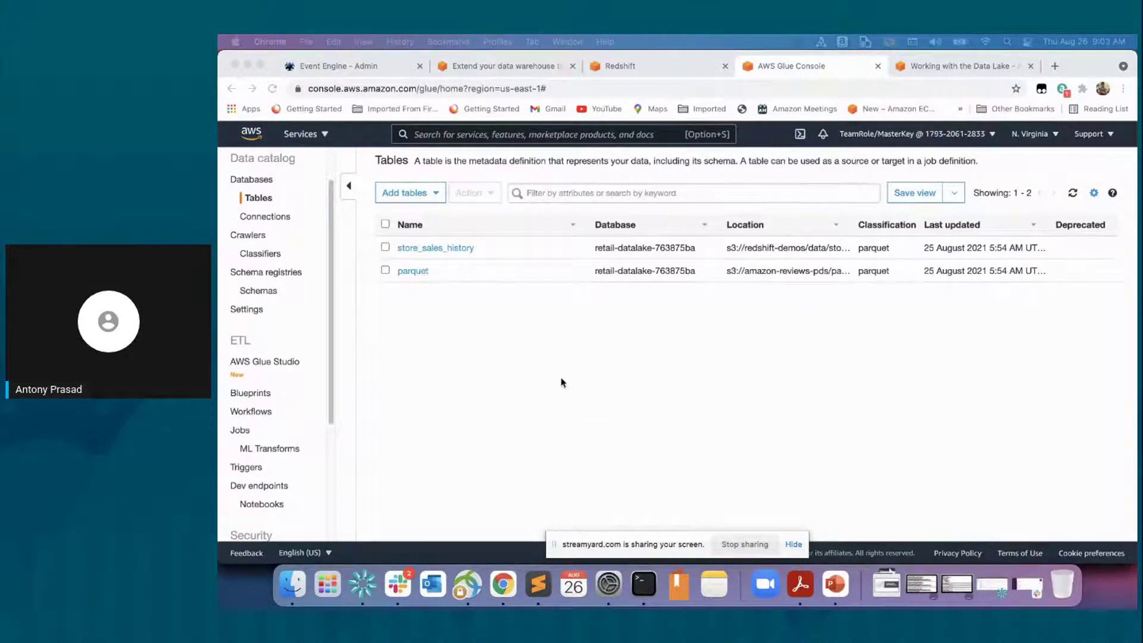
pyautogui.click(461, 247)
# Return to the Redshift query editor and rerun the whole Home and Grocery select on public.product_reviews_agg
pyautogui.click(620, 66)
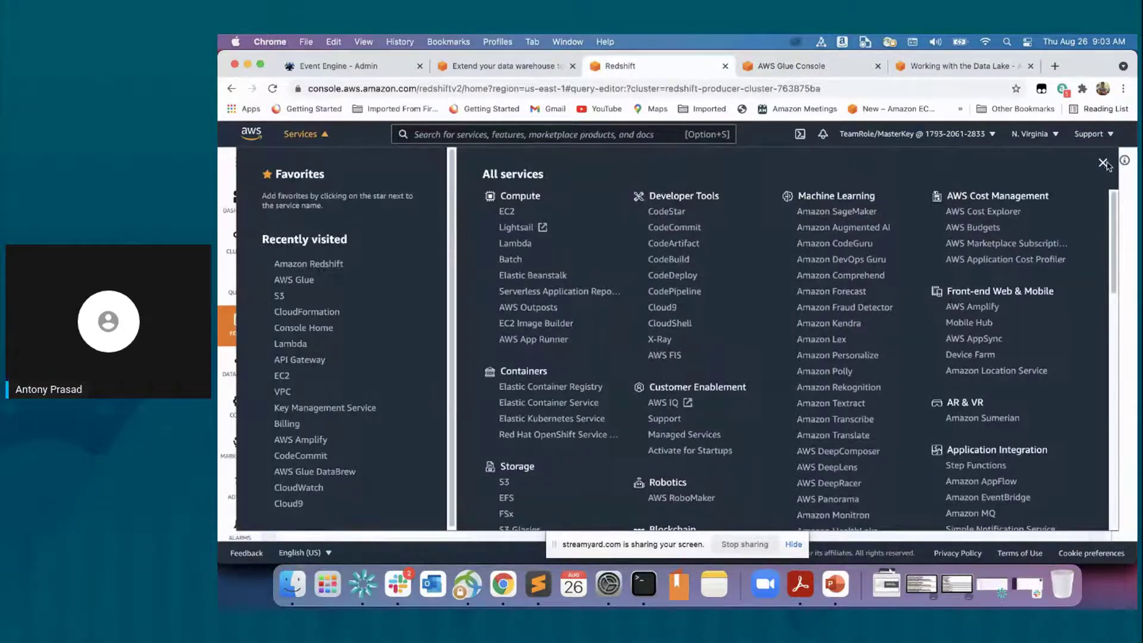
pyautogui.click(1103, 163)
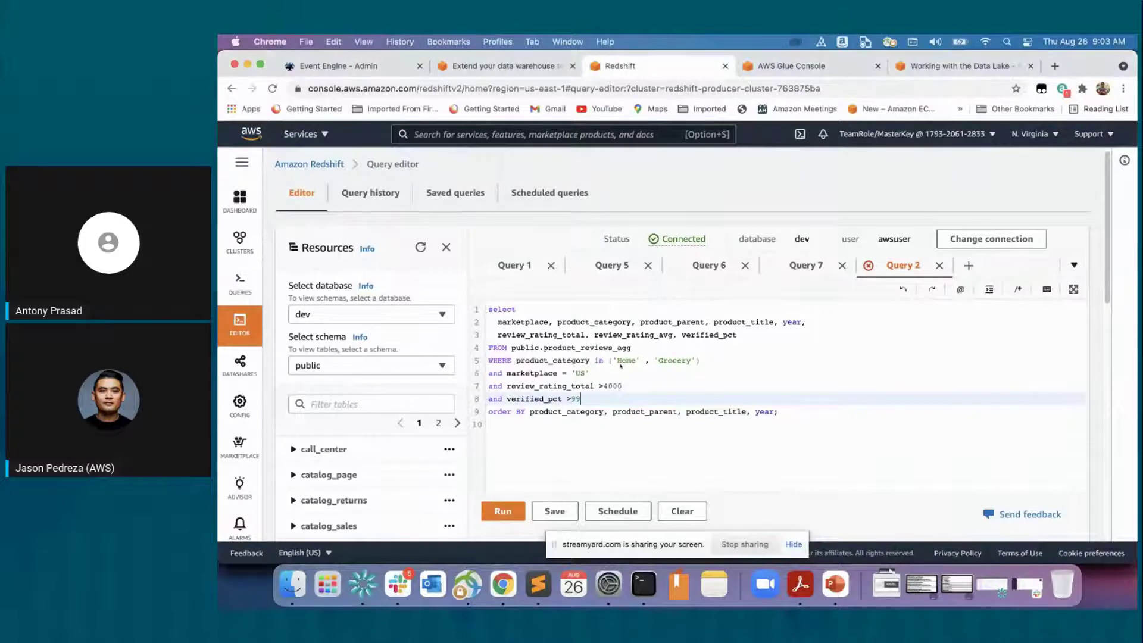
pyautogui.click(696, 411)
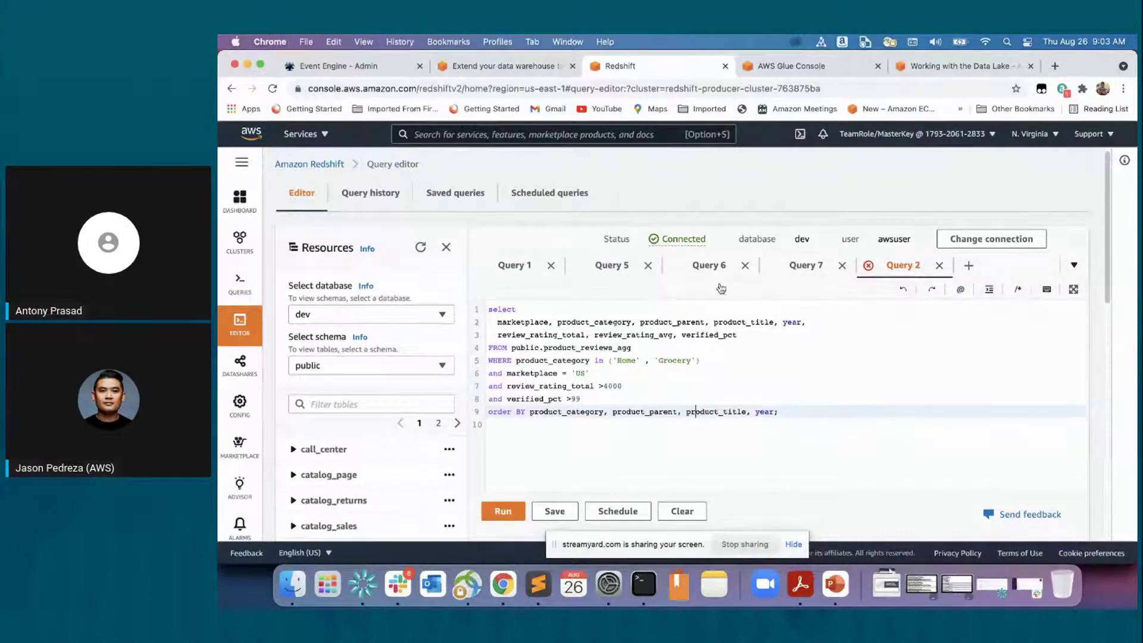
pyautogui.moveTo(774, 411); pyautogui.dragTo(460, 313)
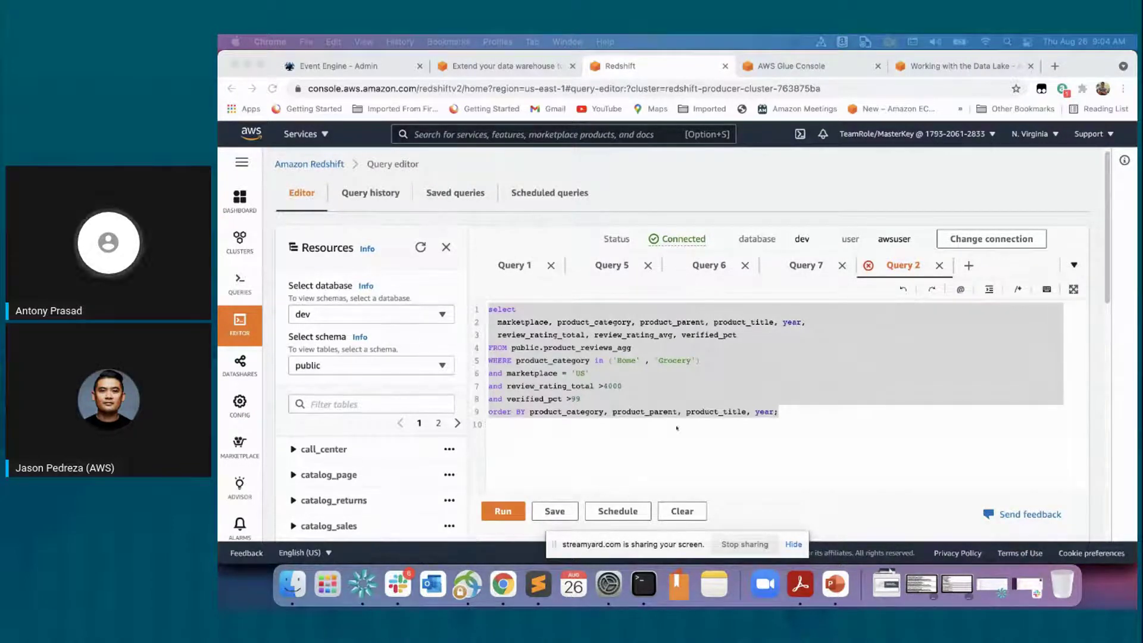
pyautogui.click(794, 416)
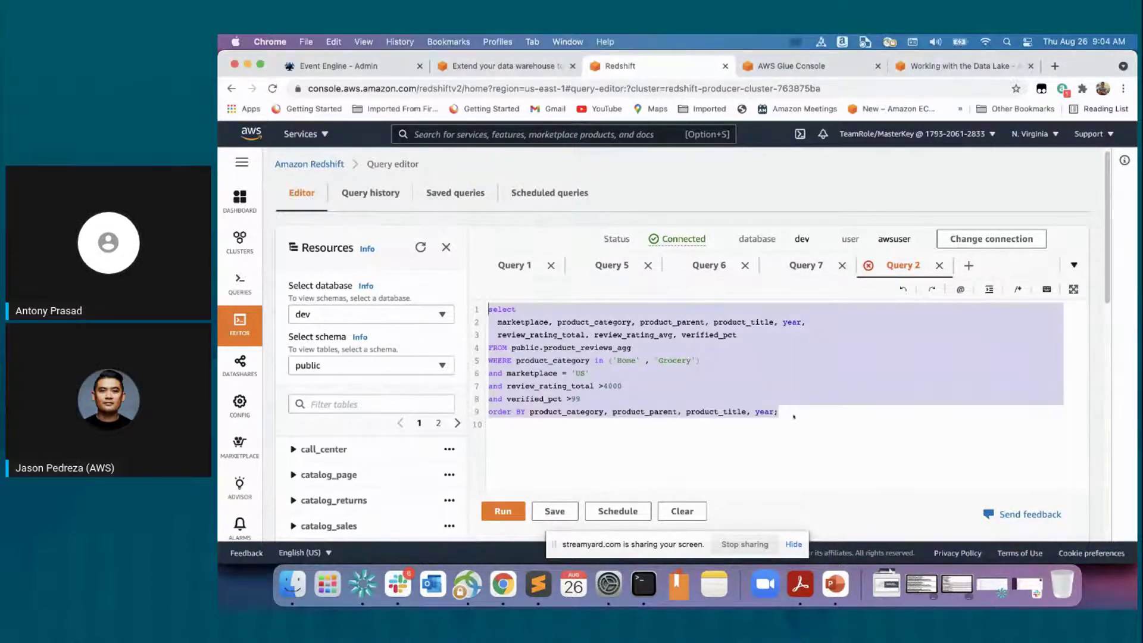
pyautogui.click(512, 510)
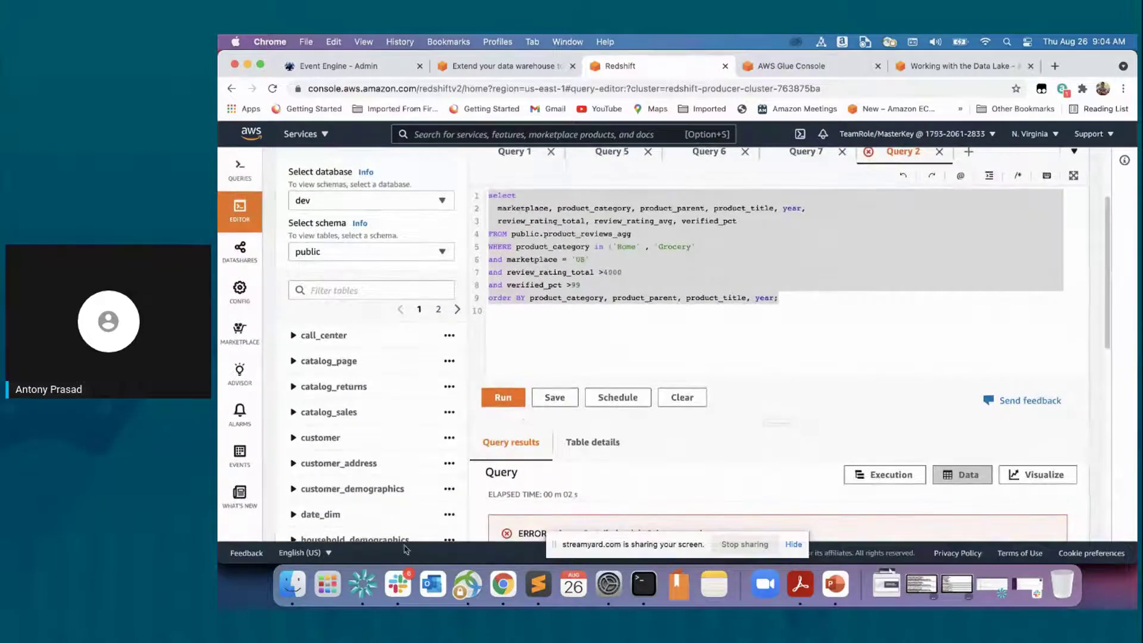
# Look at the Glue tables list again and return to the create view statement in the Analyze the Data instructions
pyautogui.click(795, 69)
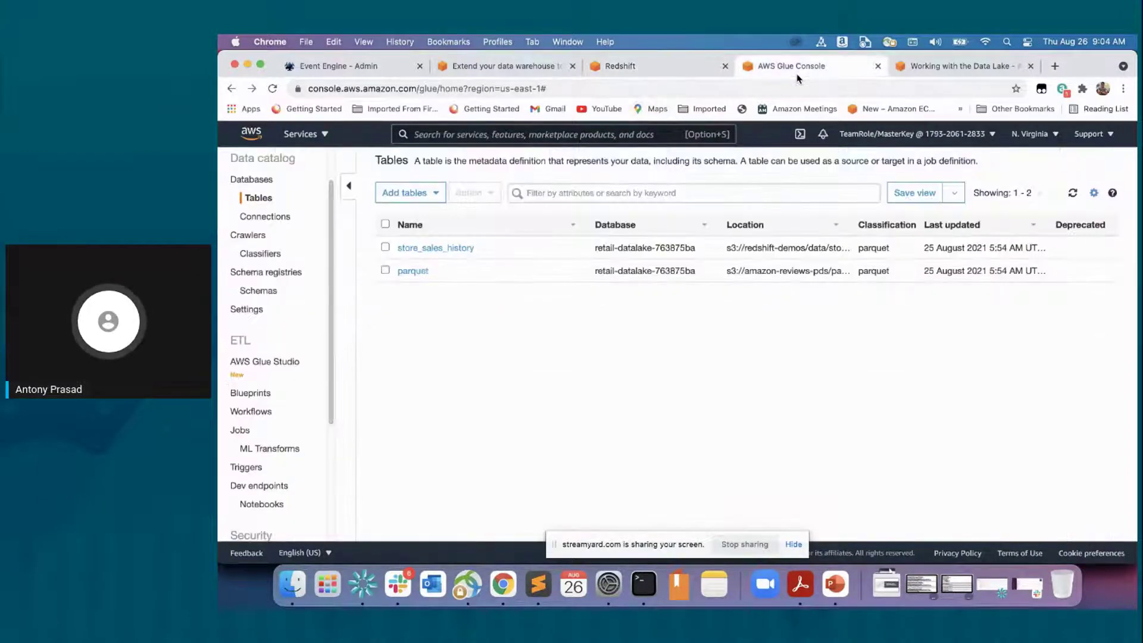
pyautogui.click(912, 69)
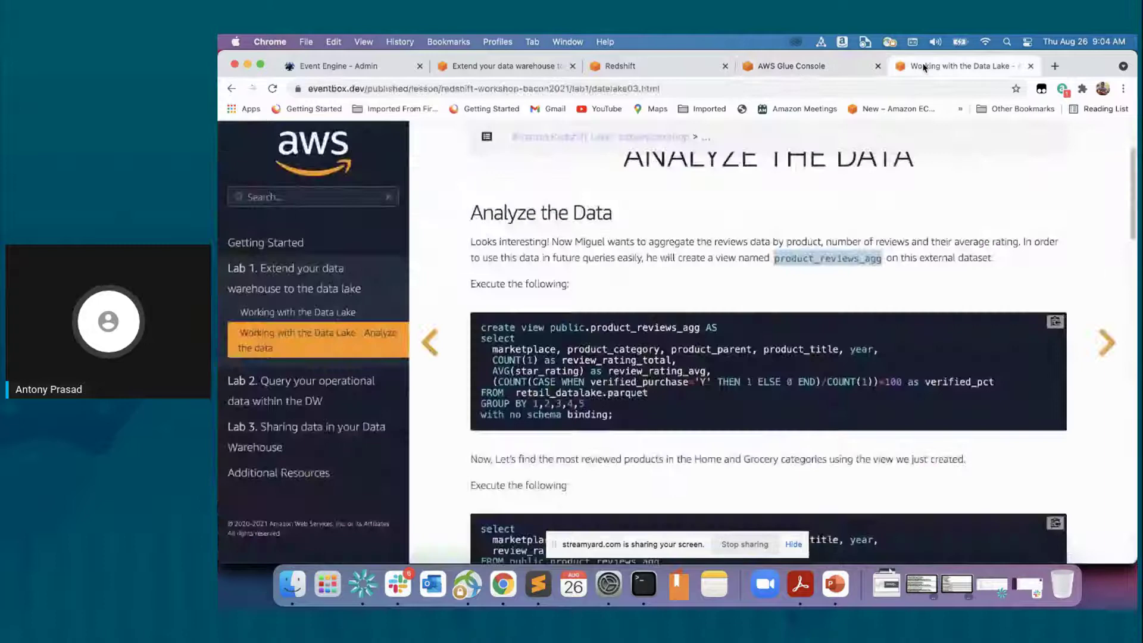
# Examine the public schema's tables and the list of available schemas in the Redshift query editor
pyautogui.click(808, 71)
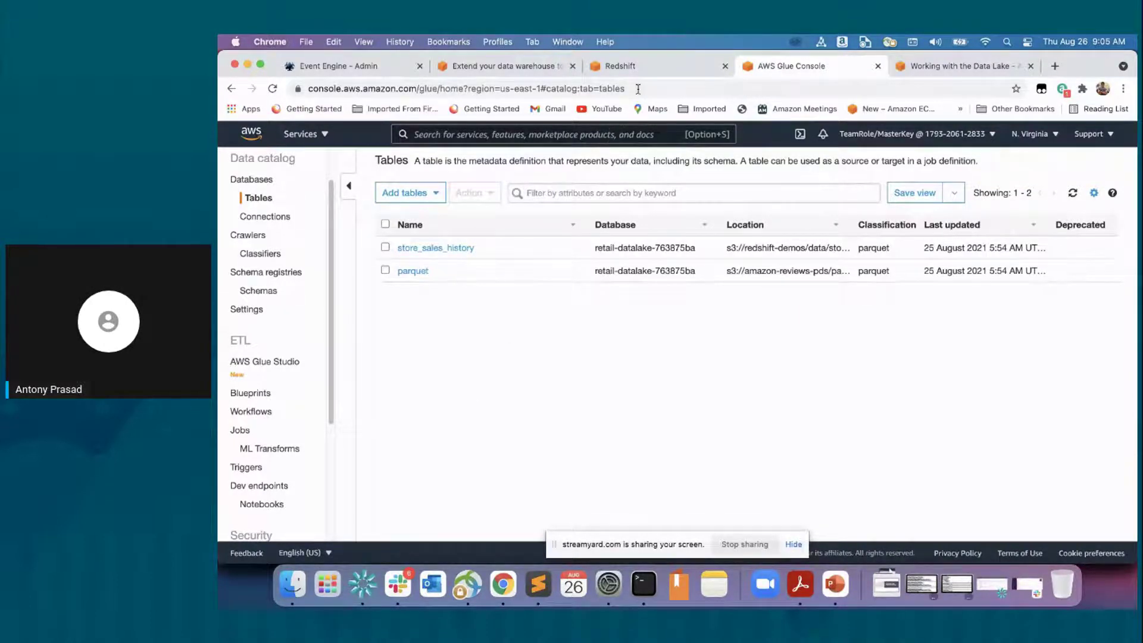
pyautogui.click(655, 70)
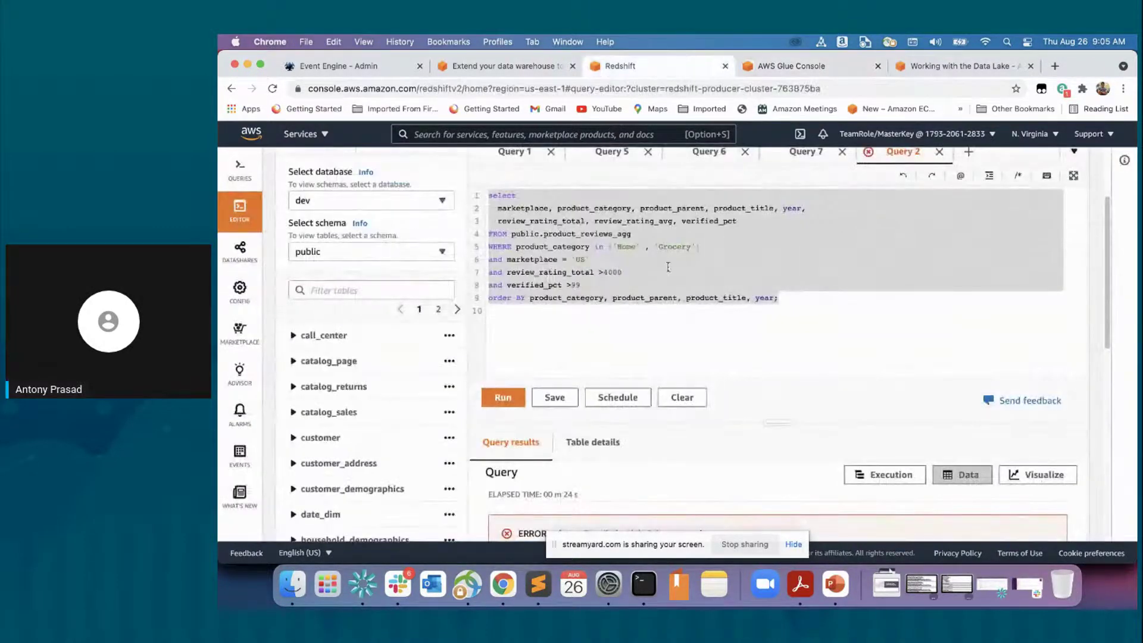
pyautogui.scroll(-1, 668, 266)
pyautogui.scroll(5, 668, 267)
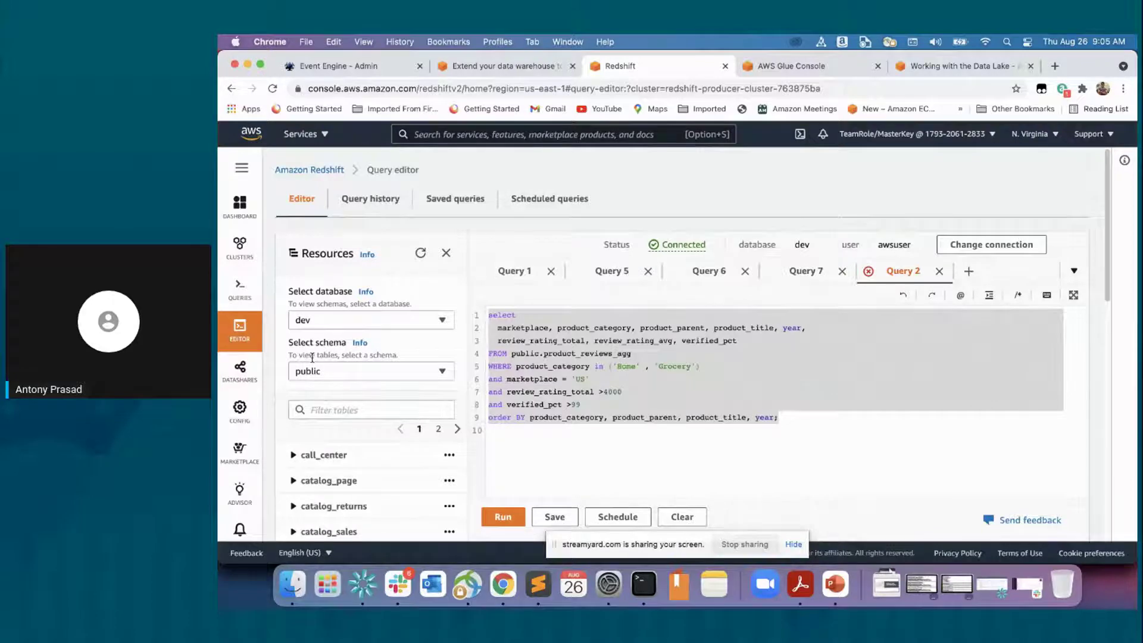
pyautogui.scroll(-5, 353, 401)
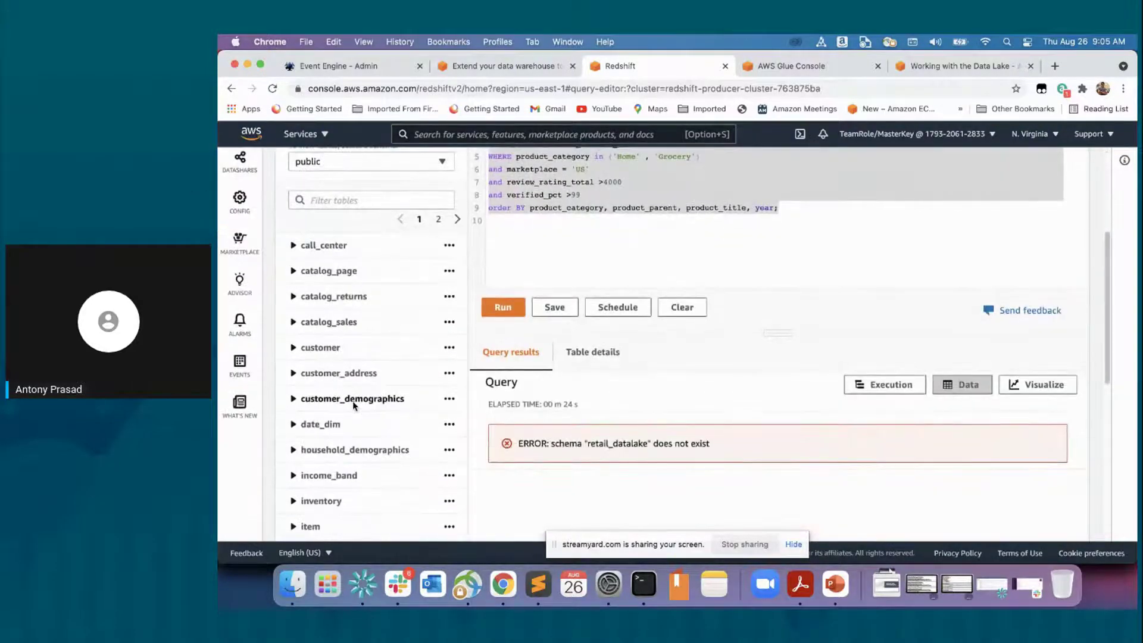
pyautogui.scroll(-4, 353, 402)
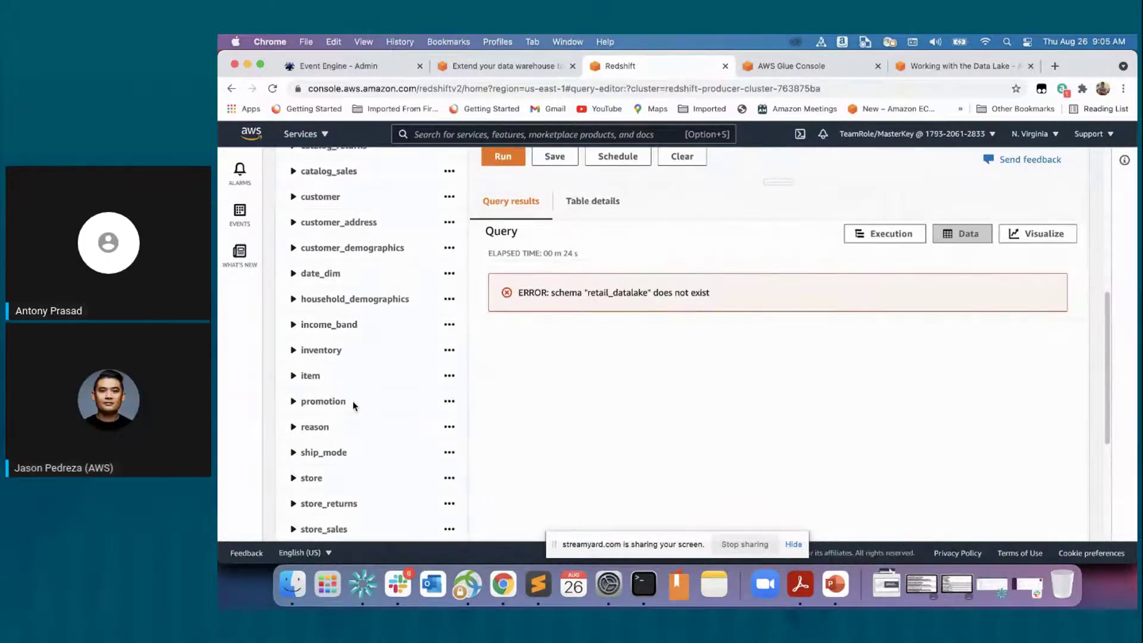
pyautogui.scroll(5, 532, 332)
pyautogui.click(554, 266)
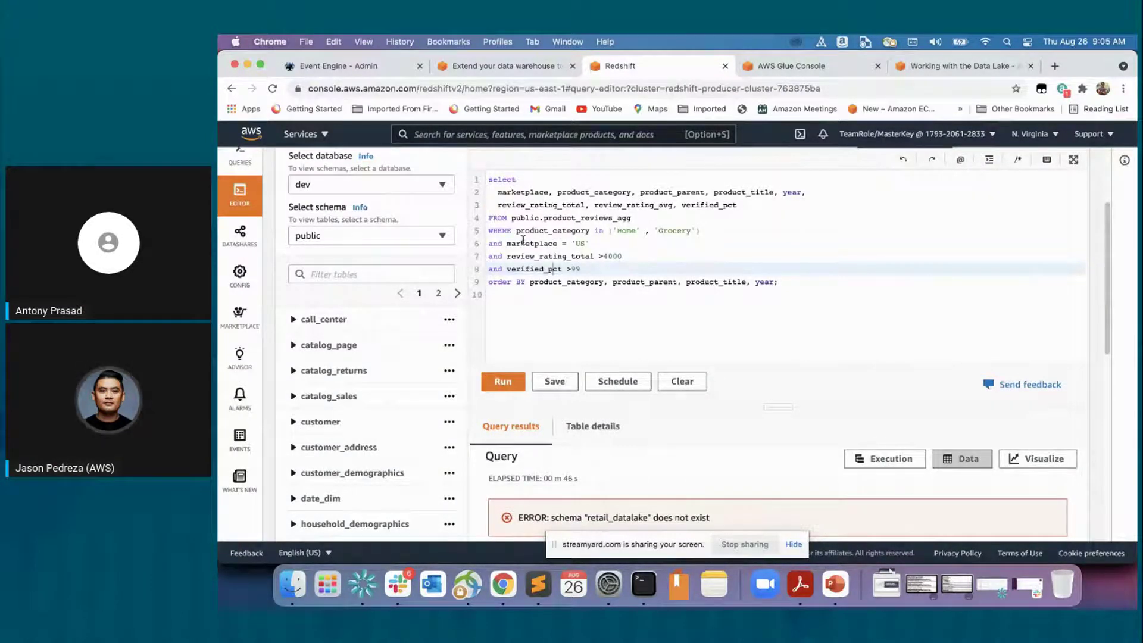
pyautogui.click(424, 237)
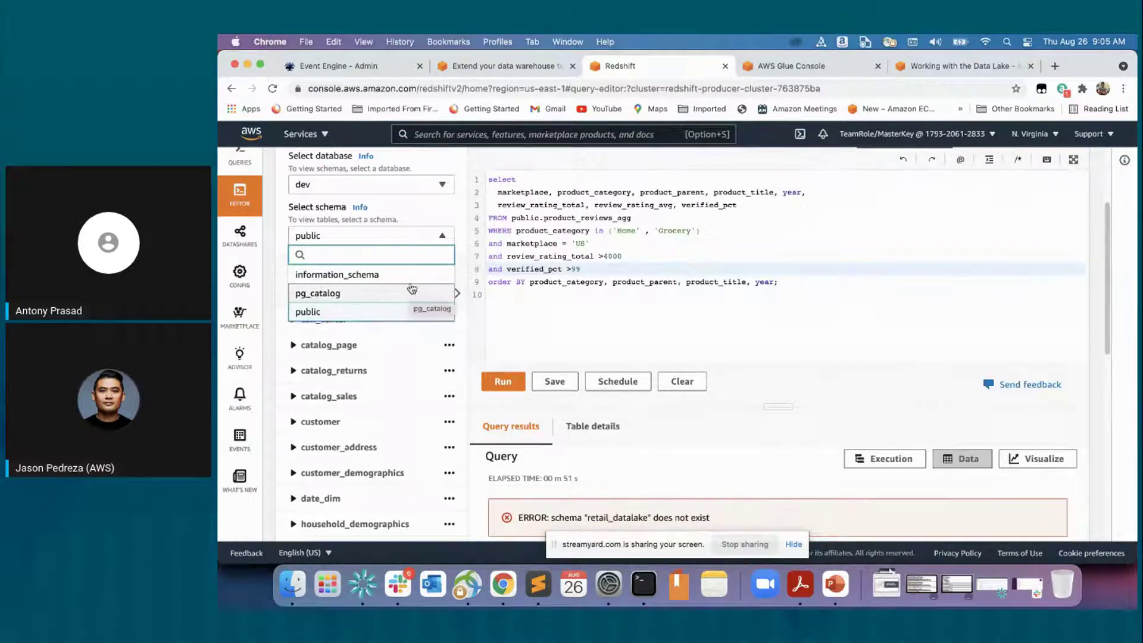
pyautogui.click(528, 314)
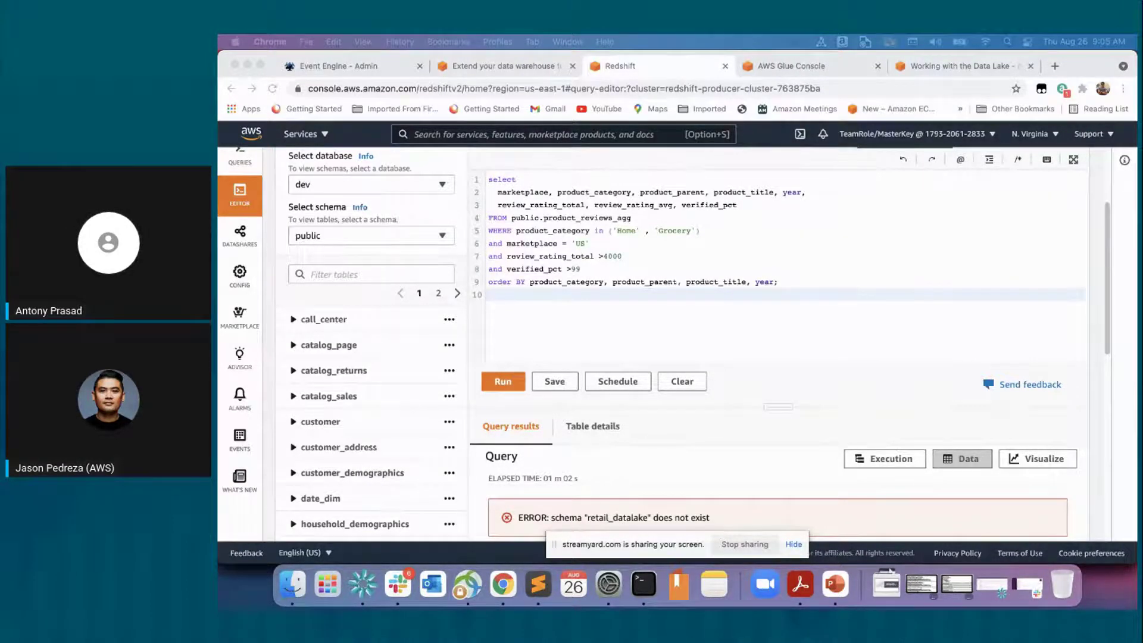
# Replace the query with the template that drops retail_datalake if it exists and creates it as an external schema from the data catalog
pyautogui.click(810, 290)
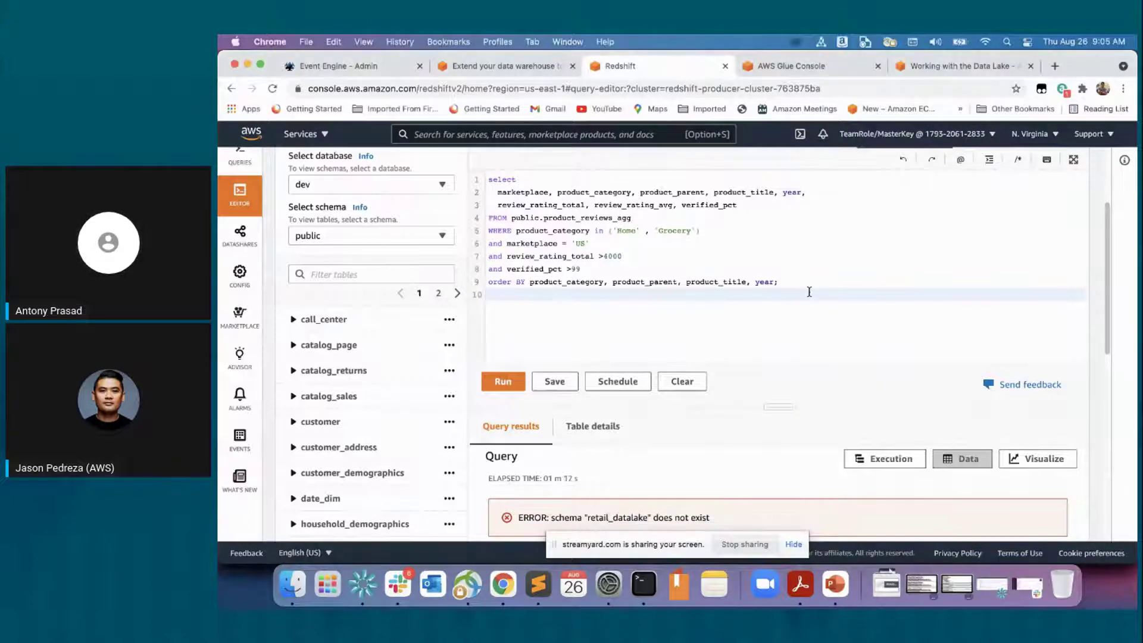
pyautogui.press('super+a')
pyautogui.write("DROP SCHEMA IF EXISTS retail_datalake; CREATE EXTERNAL SCHEMA IF NOT EXISTS retail_datalake FROM DATA CATALOG DATABASE '<GlueExternalDatabaseName>' IAM_ROLE '<RedshiftClusterRoleArn>';")
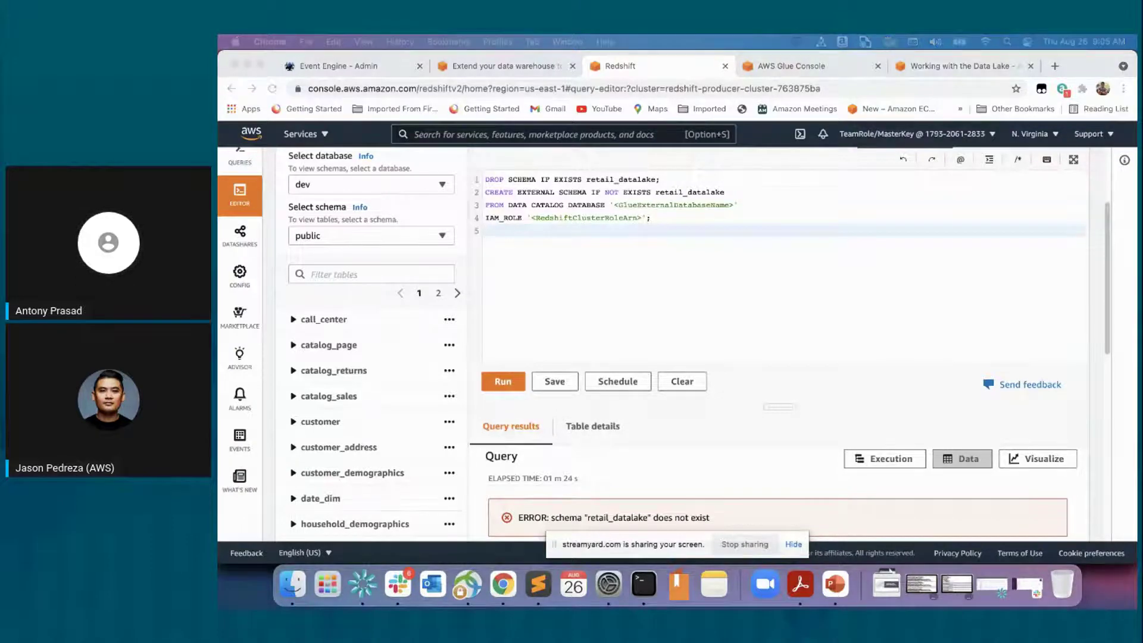
# Open eventbox.dev/published/lesson/redshift-workshop-bacon2021/lab1/datalake.html in a new browser tab
pyautogui.click(1055, 66)
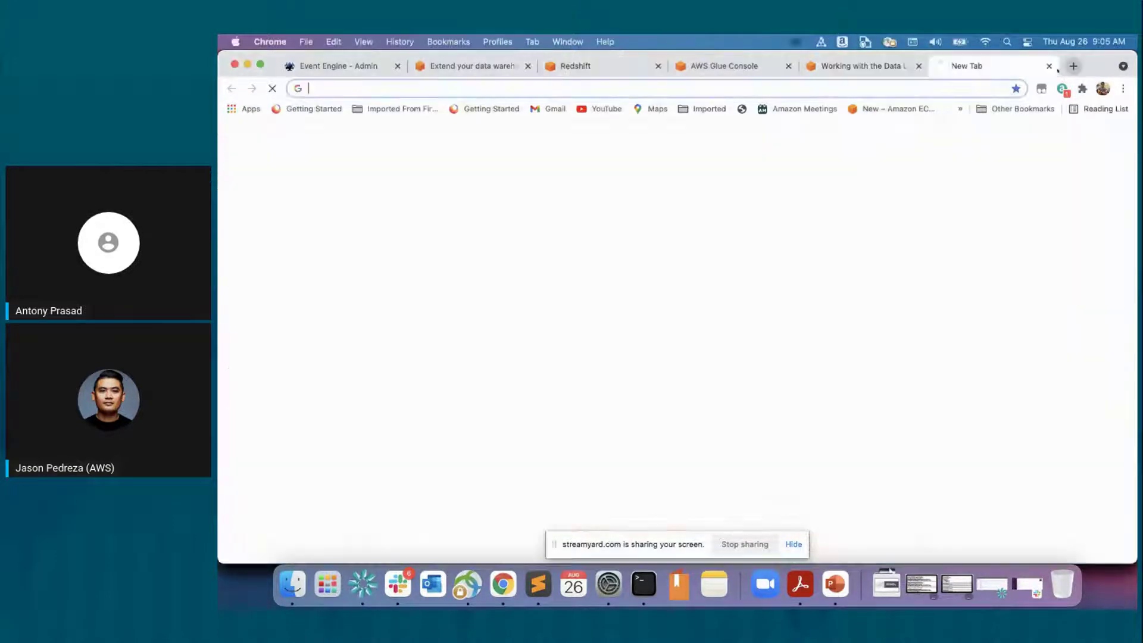
pyautogui.write('https://www.eventbox.dev/published/lesson/redshift-workshop-bacon2021/lab1/datalake.html')
pyautogui.press('Return')
# Copy the retail_datalake external schema setup command from the Working with the Data Lake page
pyautogui.scroll(-10, 758, 321)
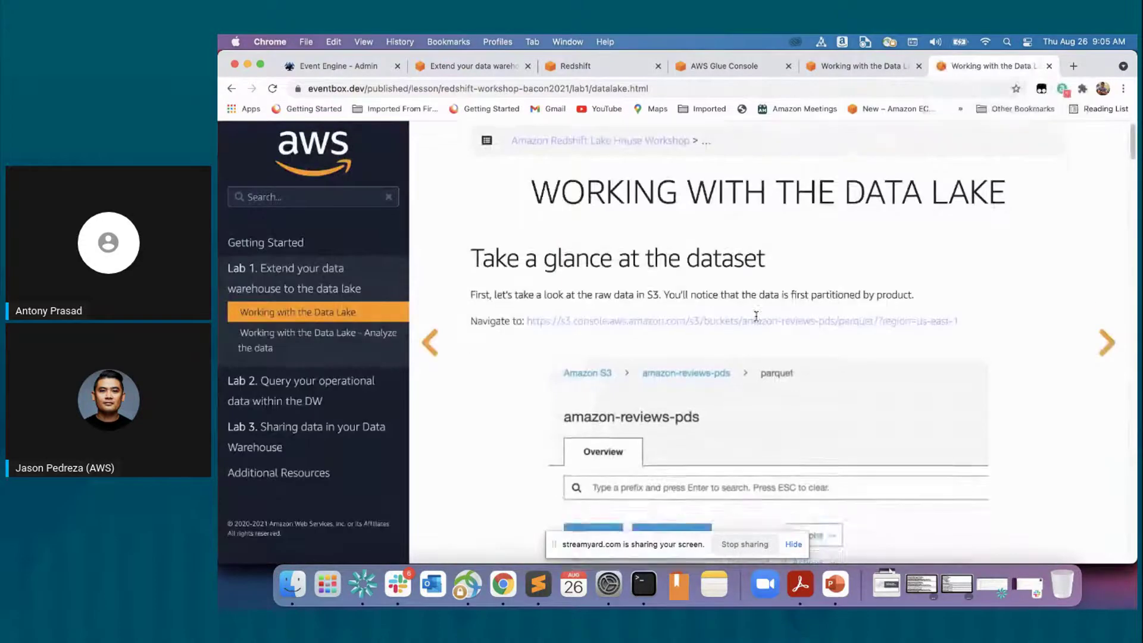
pyautogui.scroll(-20, 757, 321)
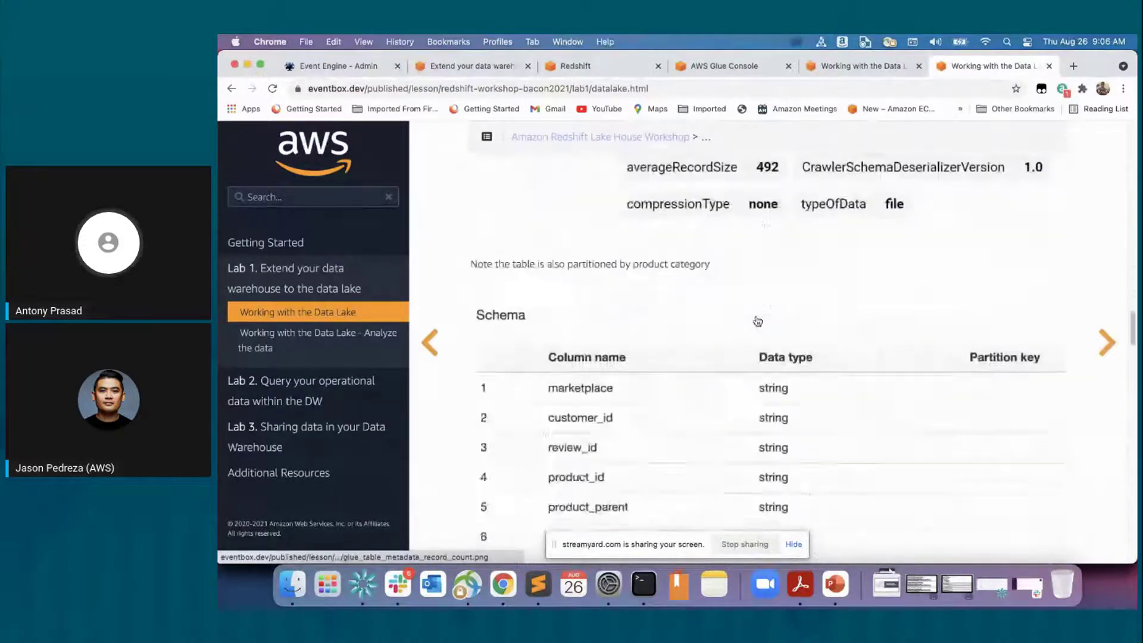
pyautogui.scroll(-15, 757, 322)
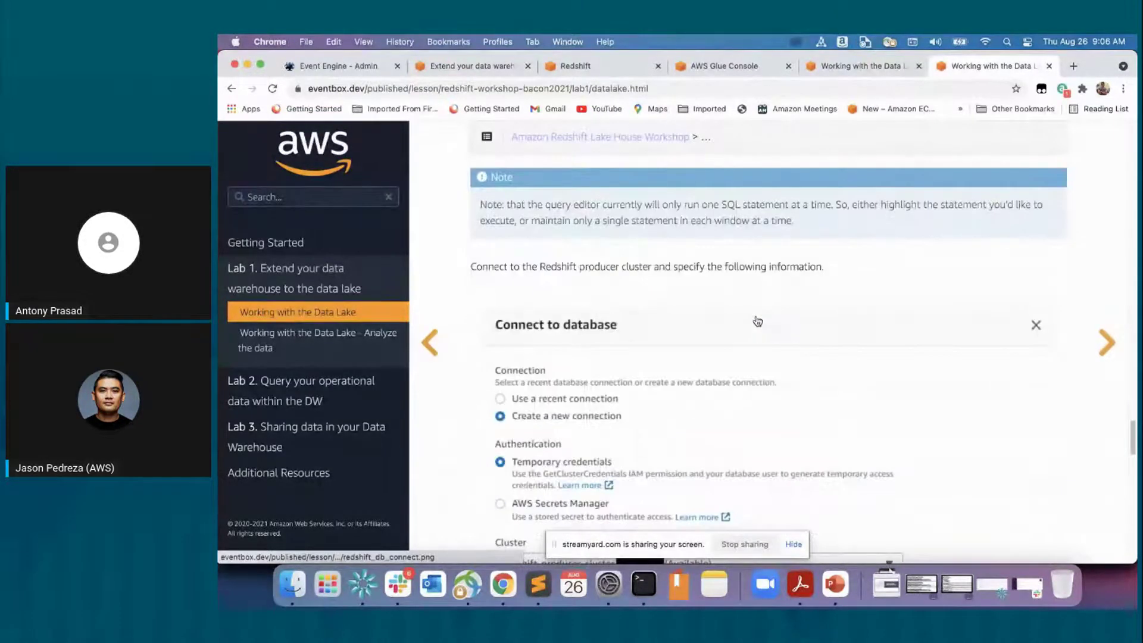
pyautogui.scroll(-10, 757, 321)
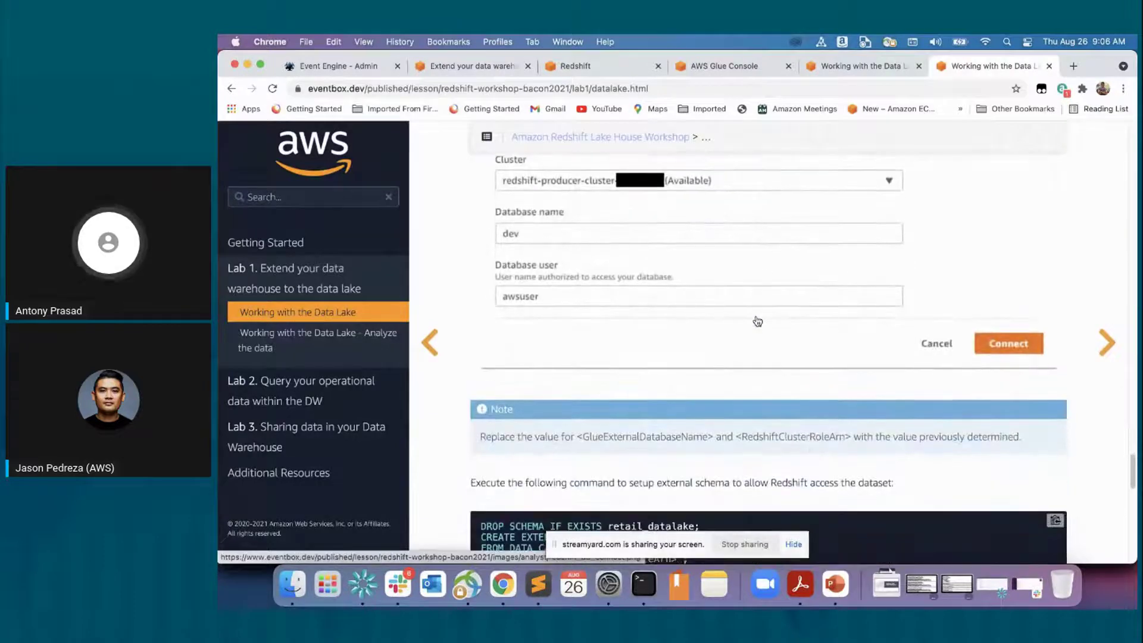
pyautogui.scroll(1, 755, 315)
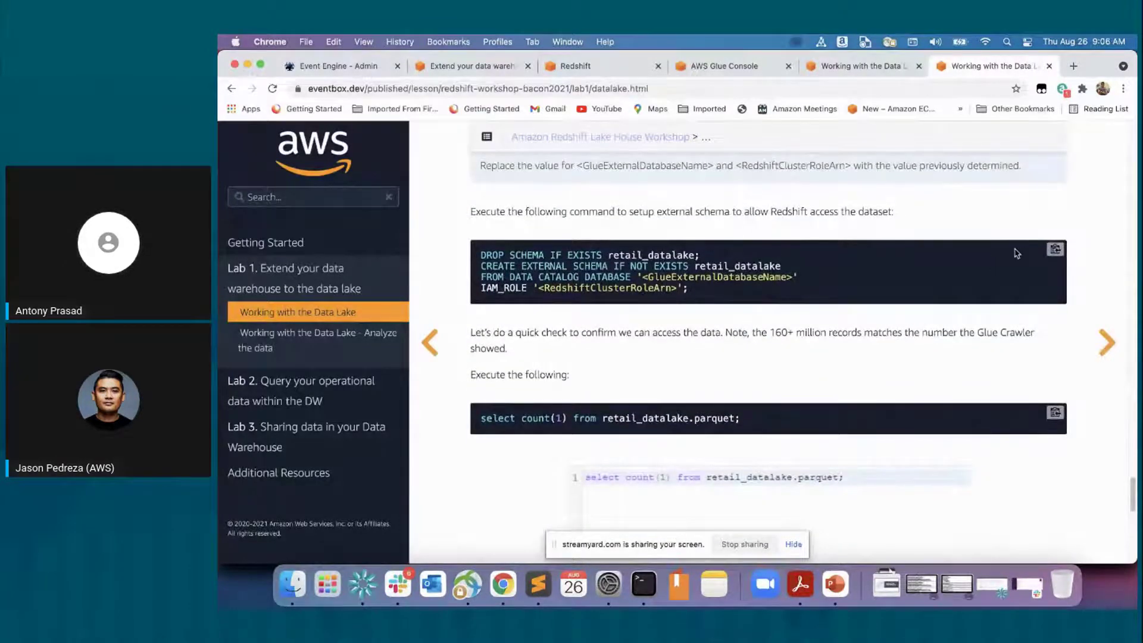
pyautogui.click(1055, 248)
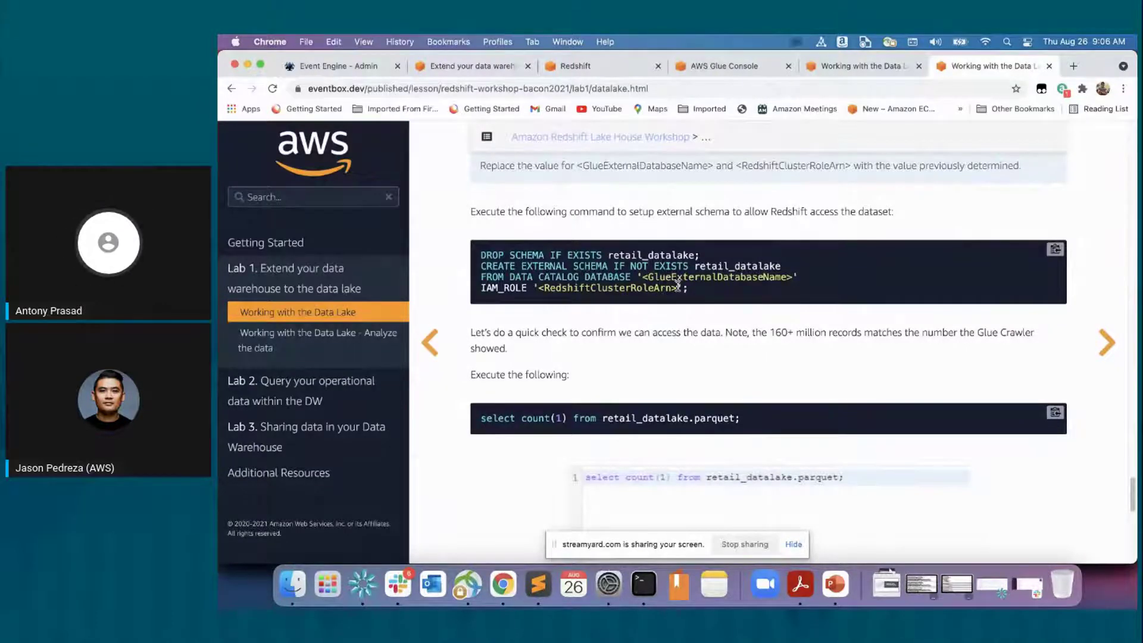
# Switch to Sublime Text and paste the external schema command below the saved cluster details
pyautogui.click(538, 584)
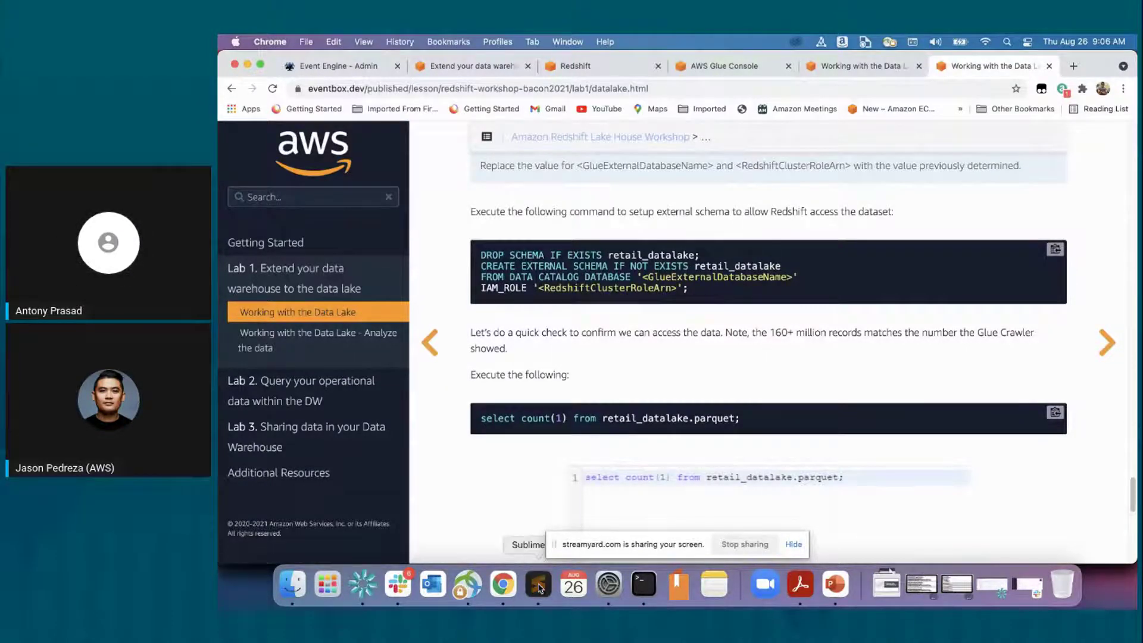
pyautogui.press('Return')
pyautogui.press('Return')
pyautogui.press('super+v')
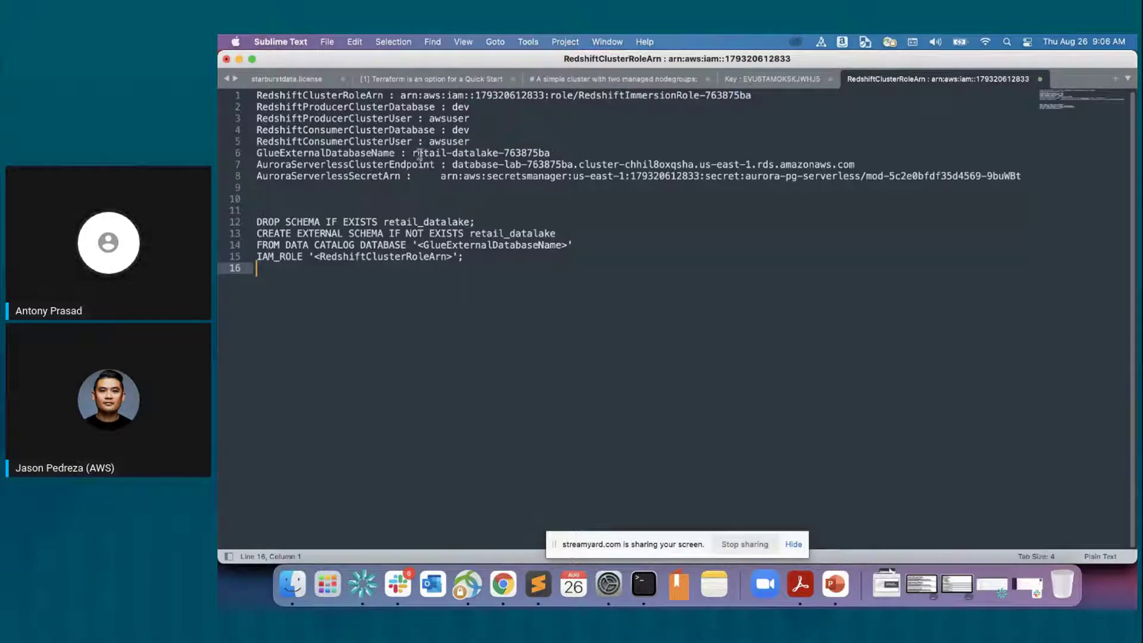
# Replace the <GlueExternalDatabaseName> placeholder in the command with retail-datalake-763875ba, copied from the notes above
pyautogui.moveTo(412, 154); pyautogui.dragTo(532, 152)
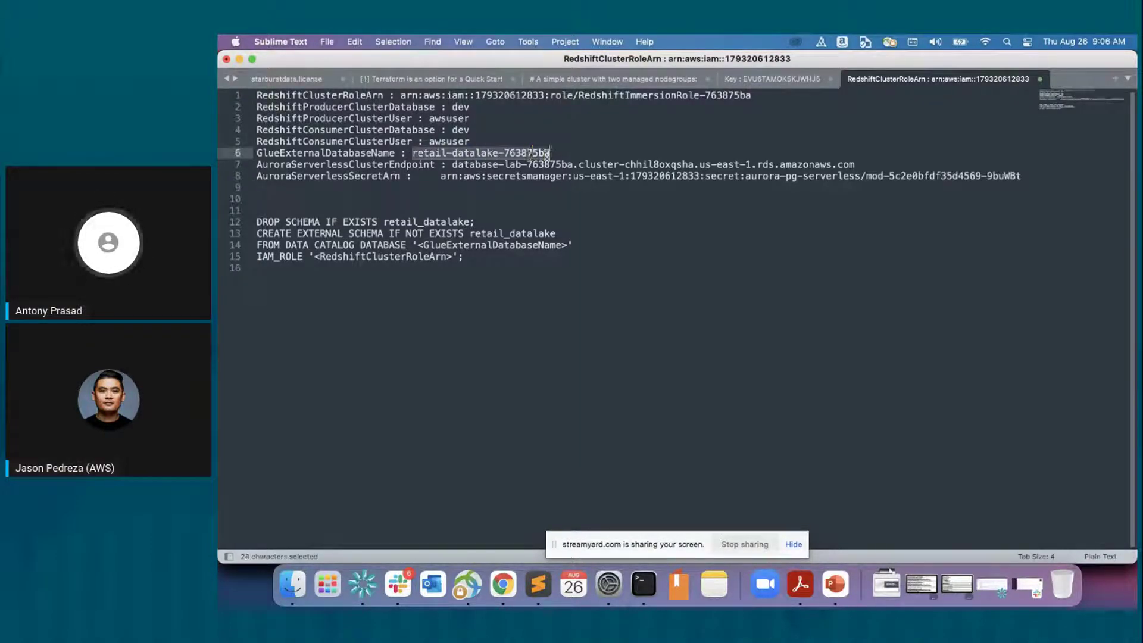
pyautogui.press('super+c')
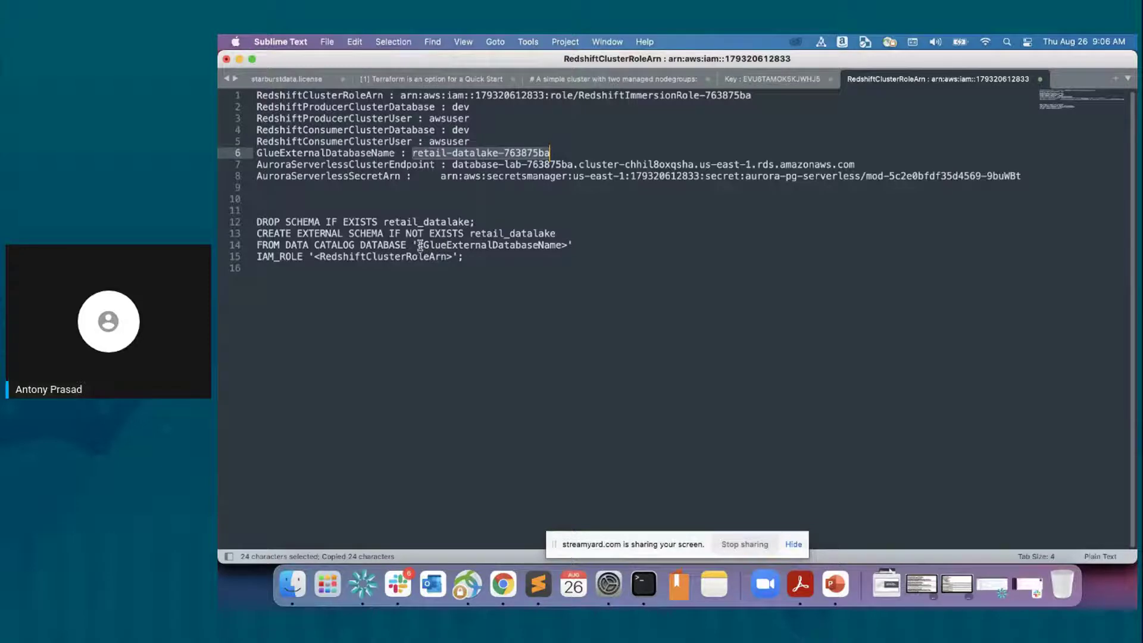
pyautogui.moveTo(420, 246); pyautogui.dragTo(566, 247)
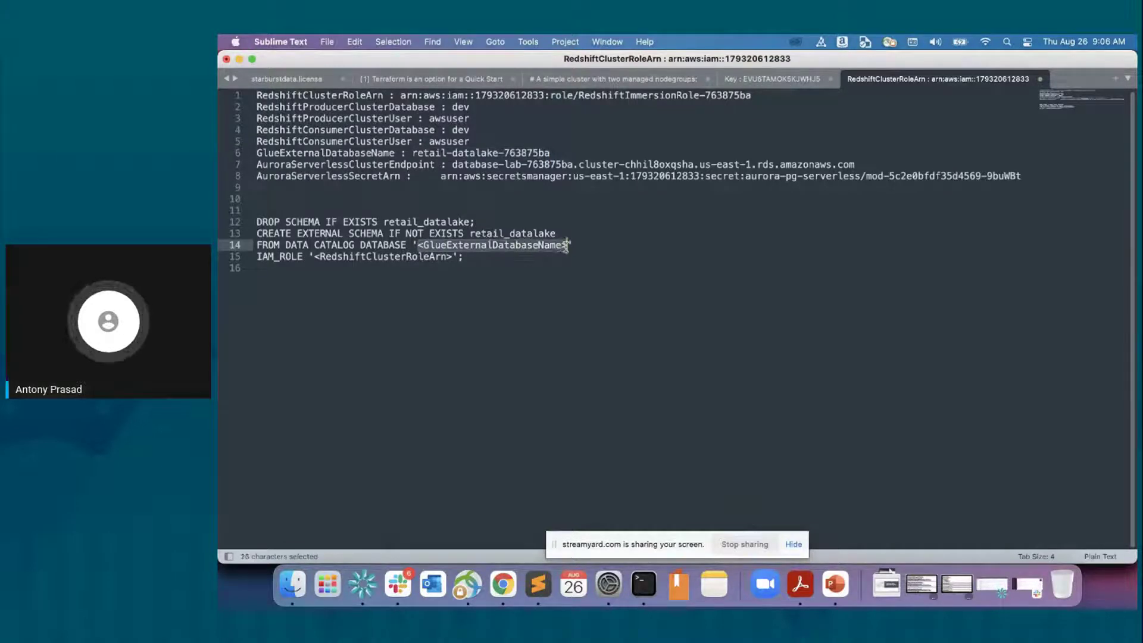
pyautogui.press('super+v')
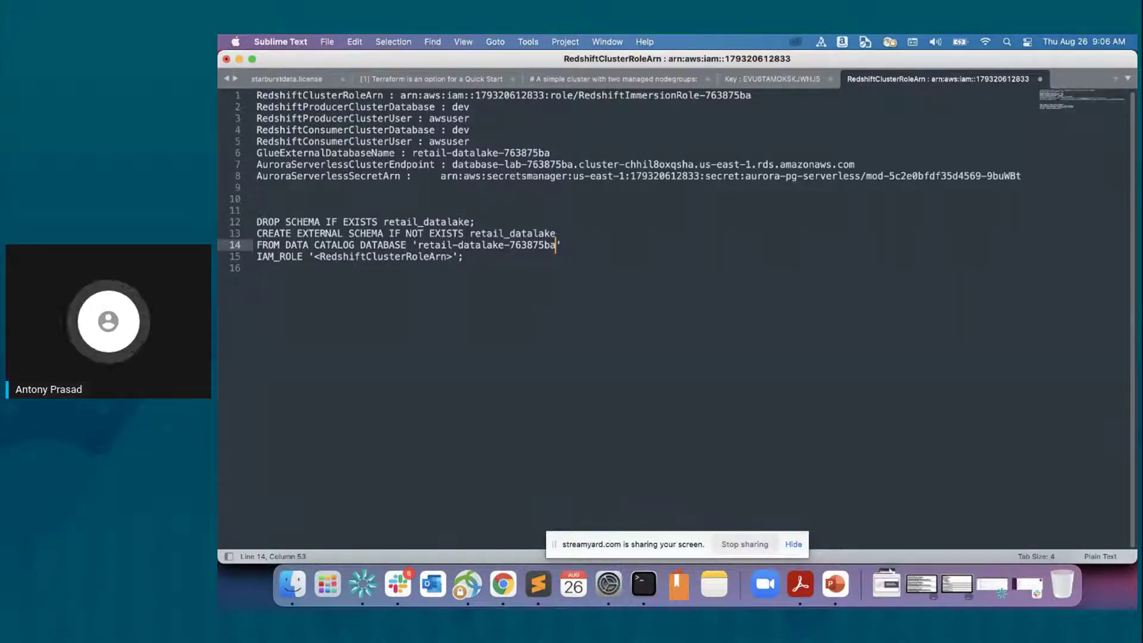
# Switch to Chrome, find the CloudFormation service and open the outputs of the listed stack
pyautogui.click(505, 586)
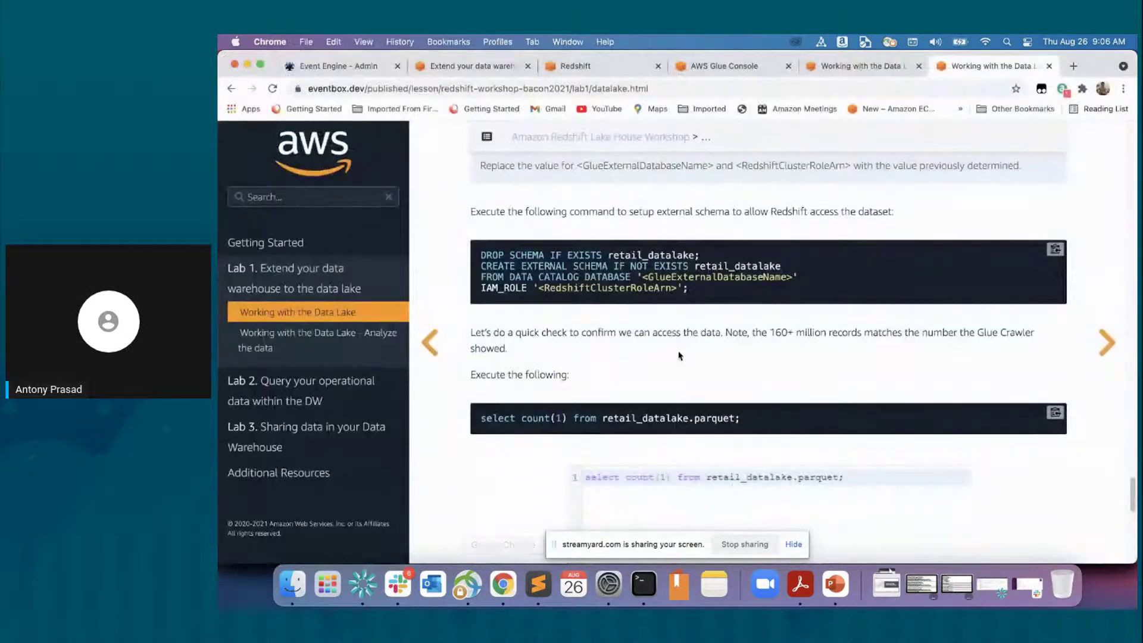
pyautogui.click(624, 70)
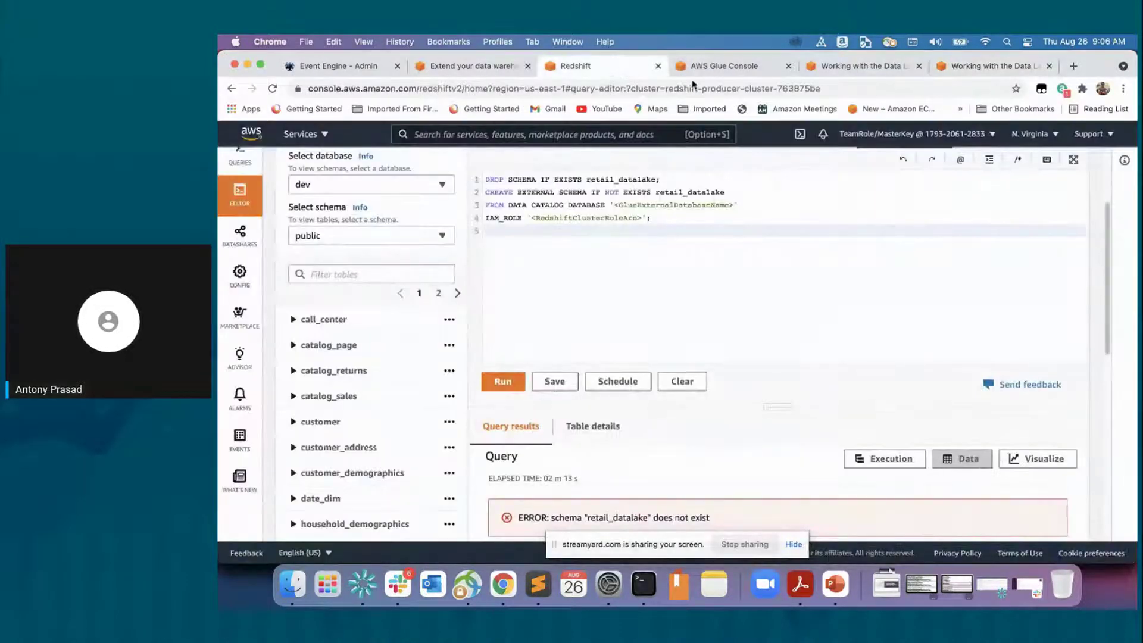
pyautogui.click(710, 70)
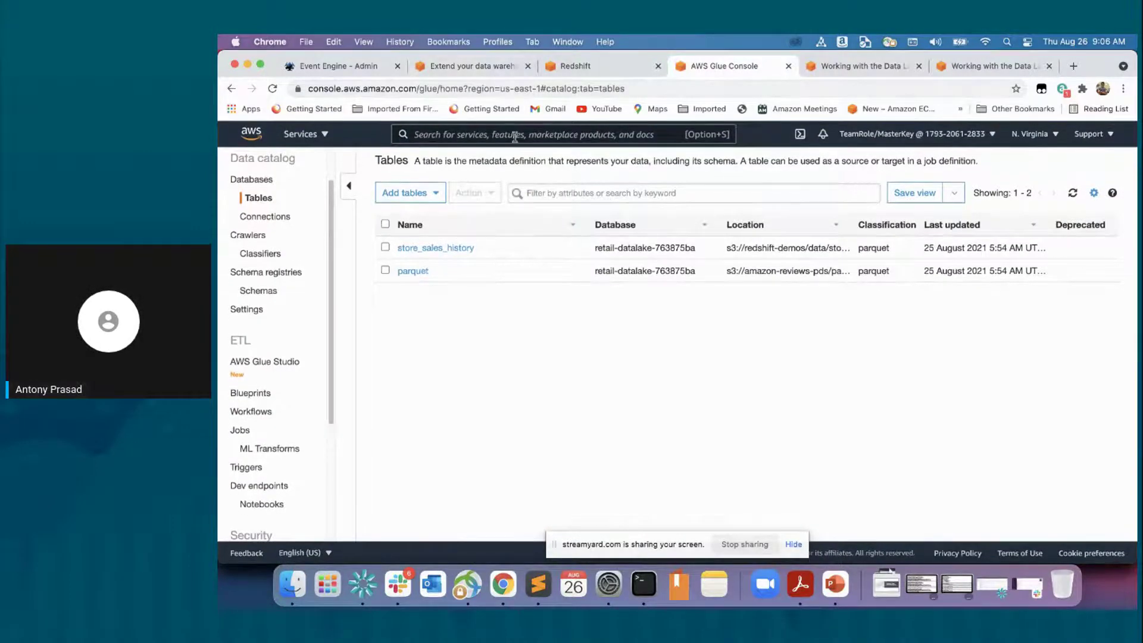
pyautogui.write('clo')
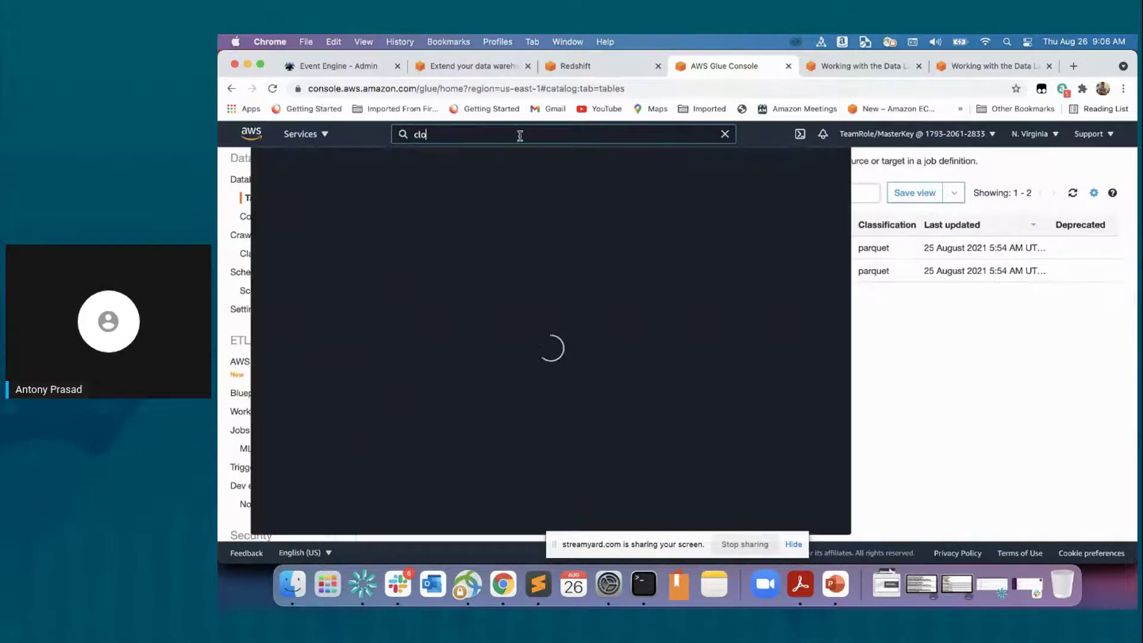
pyautogui.write('udformation')
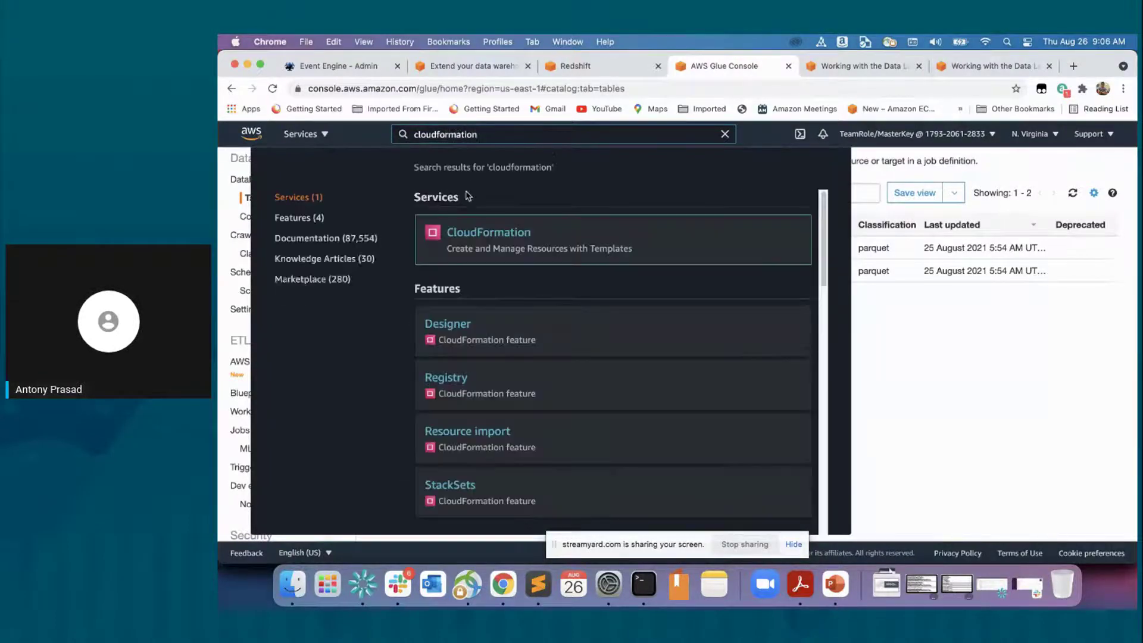
pyautogui.click(481, 234)
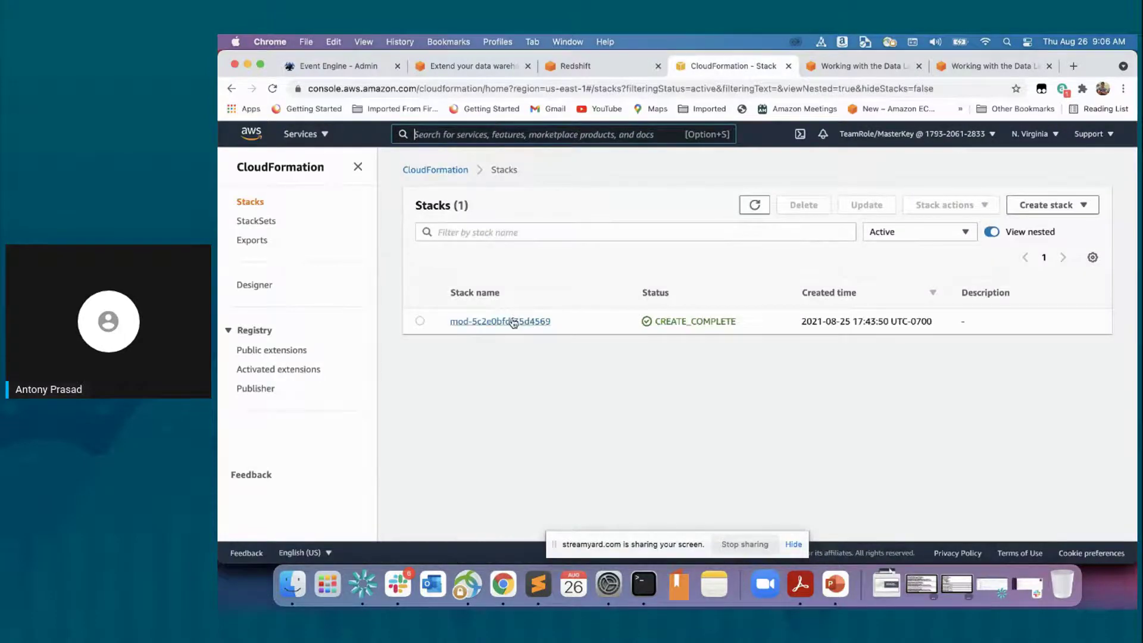
pyautogui.click(512, 322)
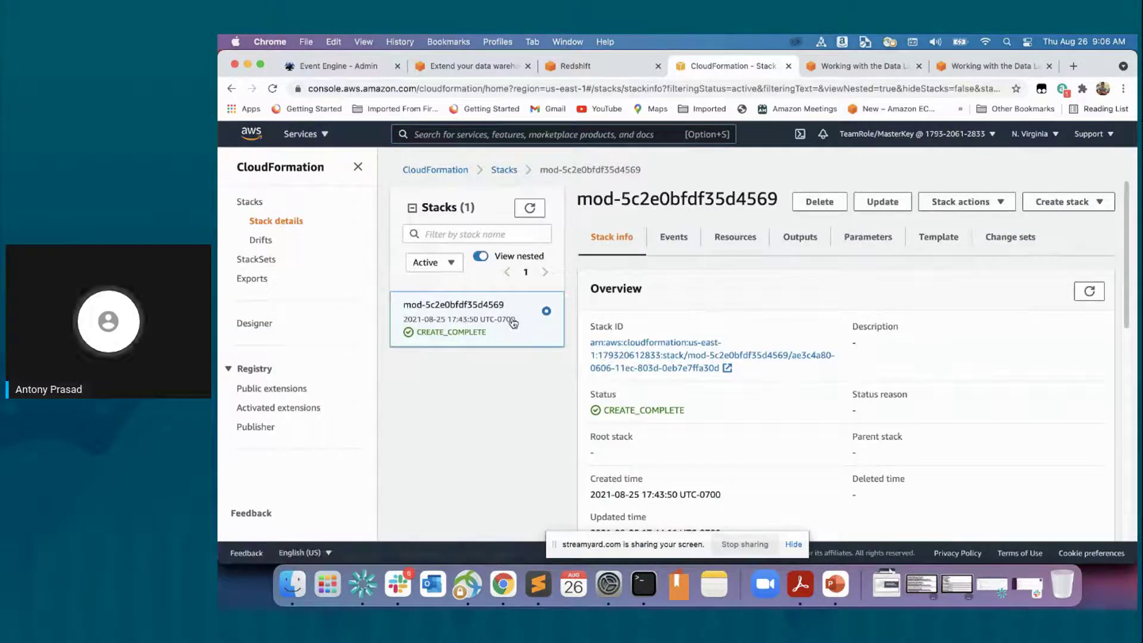
pyautogui.click(800, 237)
# Filter the stack outputs by IAM, copy the RedshiftClusterRoleArn value and switch back to Sublime Text
pyautogui.click(719, 324)
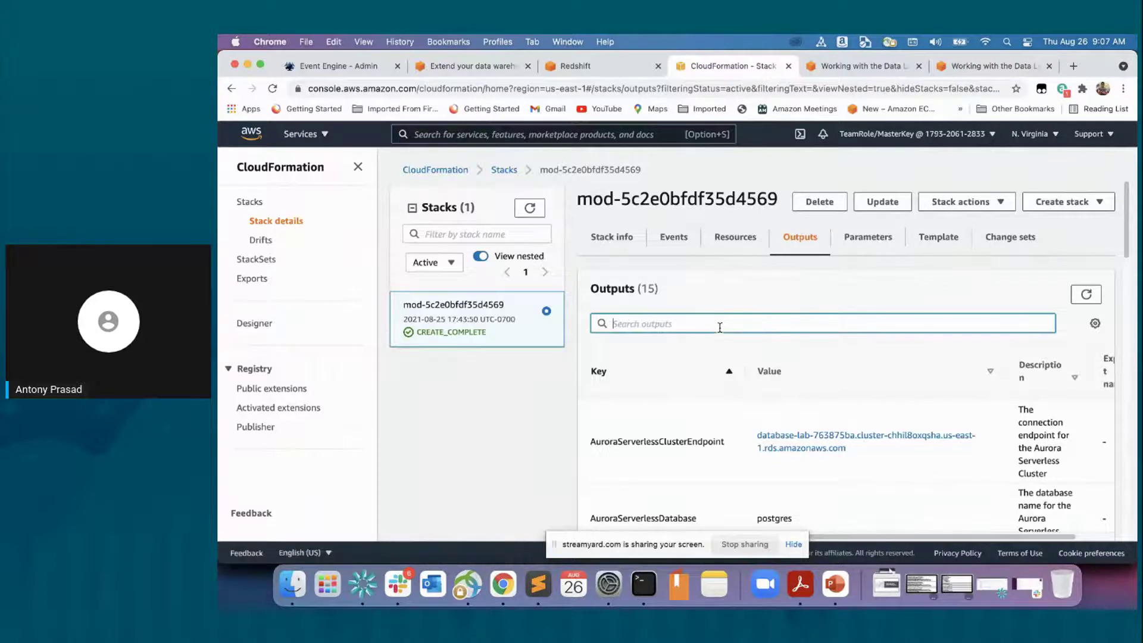
pyautogui.write('IAM')
pyautogui.scroll(-2, 720, 329)
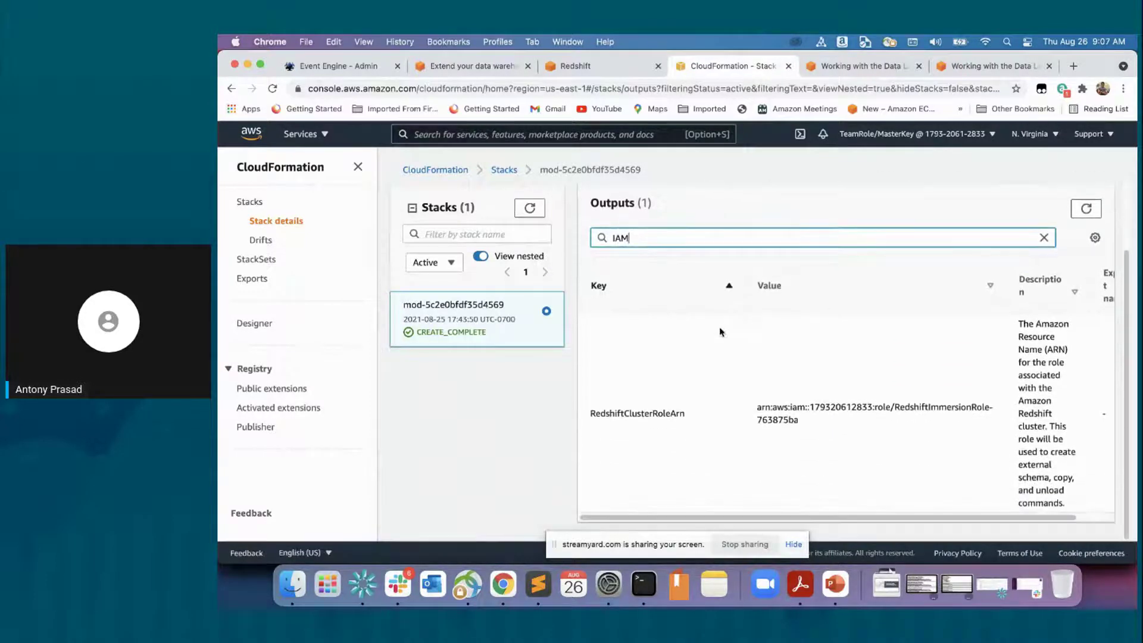
pyautogui.click(769, 410)
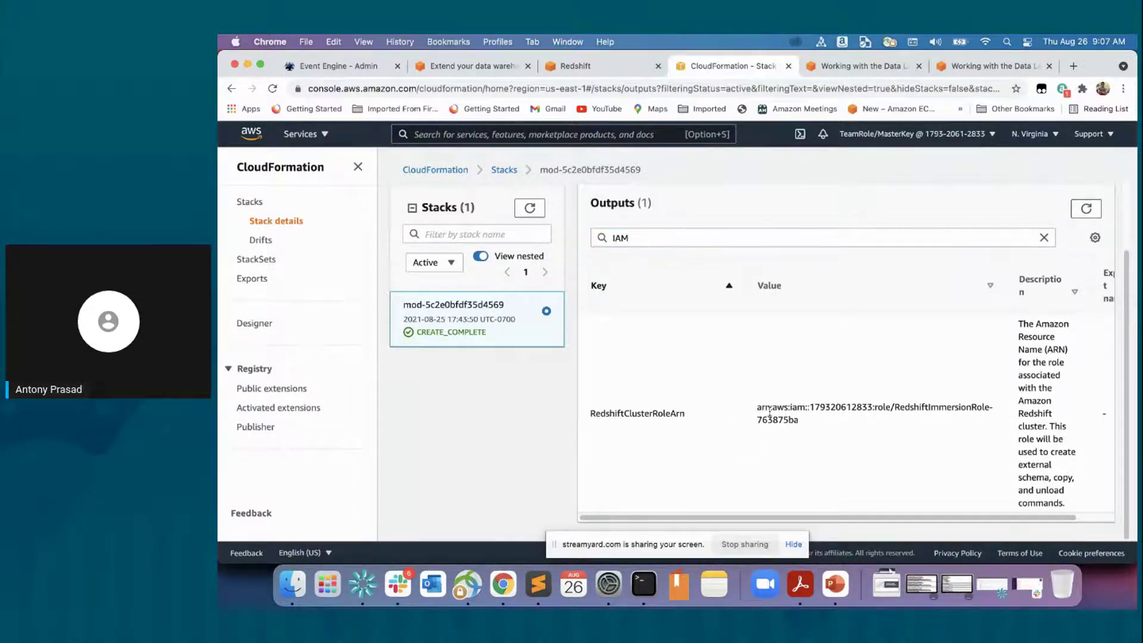
pyautogui.moveTo(755, 410); pyautogui.dragTo(813, 426)
pyautogui.press('super+c')
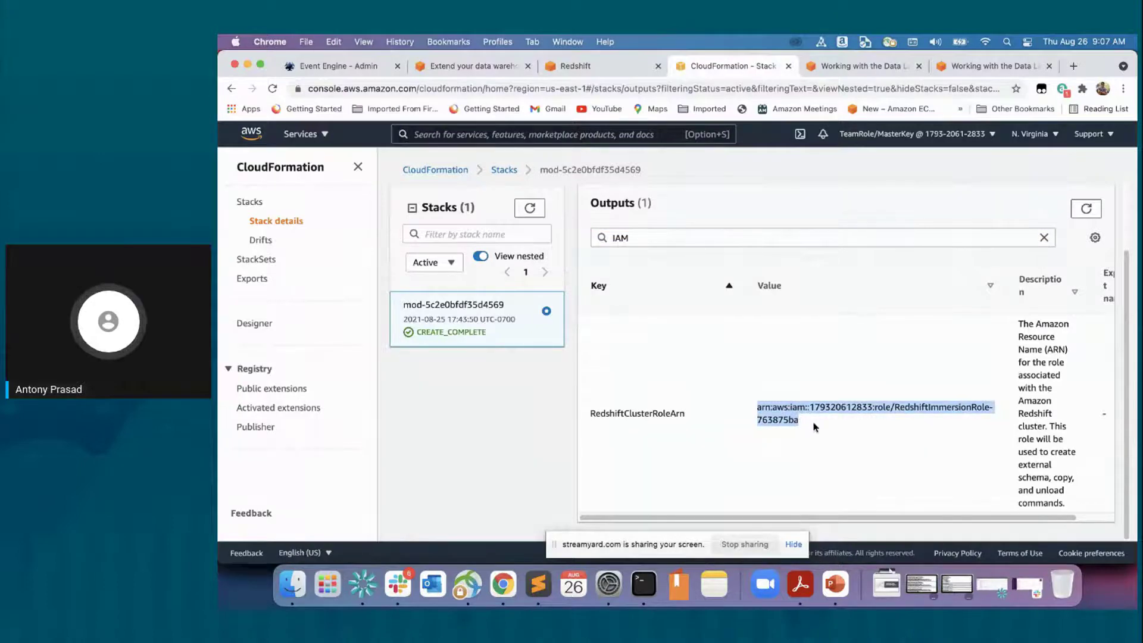
pyautogui.click(538, 585)
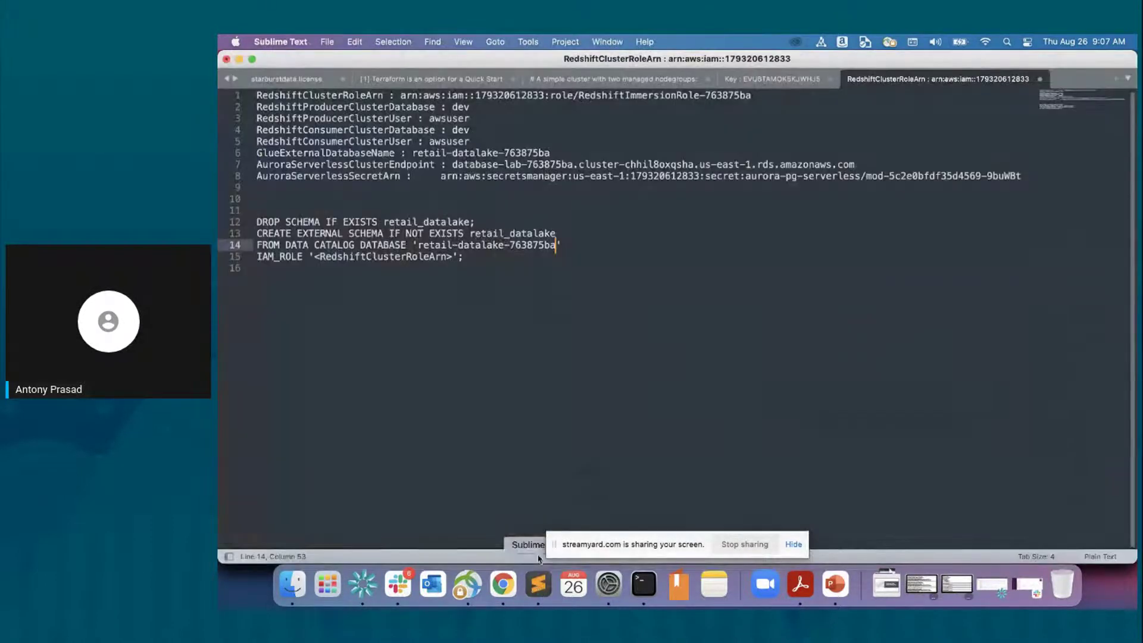
# Replace the <RedshiftClusterRoleArn> placeholder with the copied role ARN and copy the complete four-line external schema command
pyautogui.moveTo(310, 257); pyautogui.dragTo(454, 255)
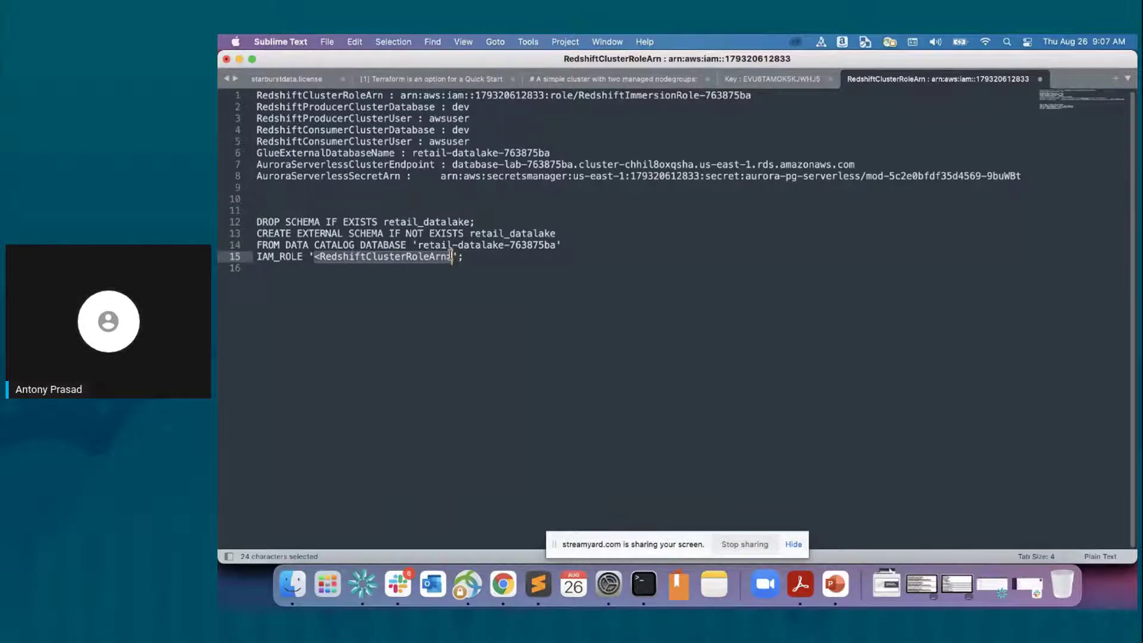
pyautogui.press('super+v')
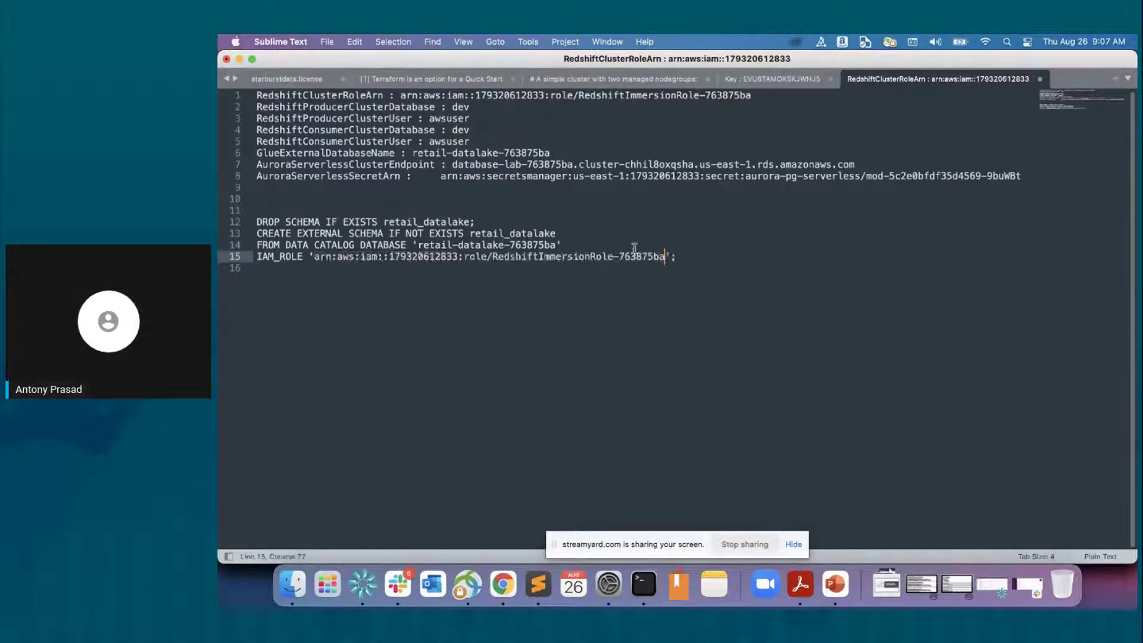
pyautogui.moveTo(698, 255); pyautogui.dragTo(235, 228)
pyautogui.press('super+c')
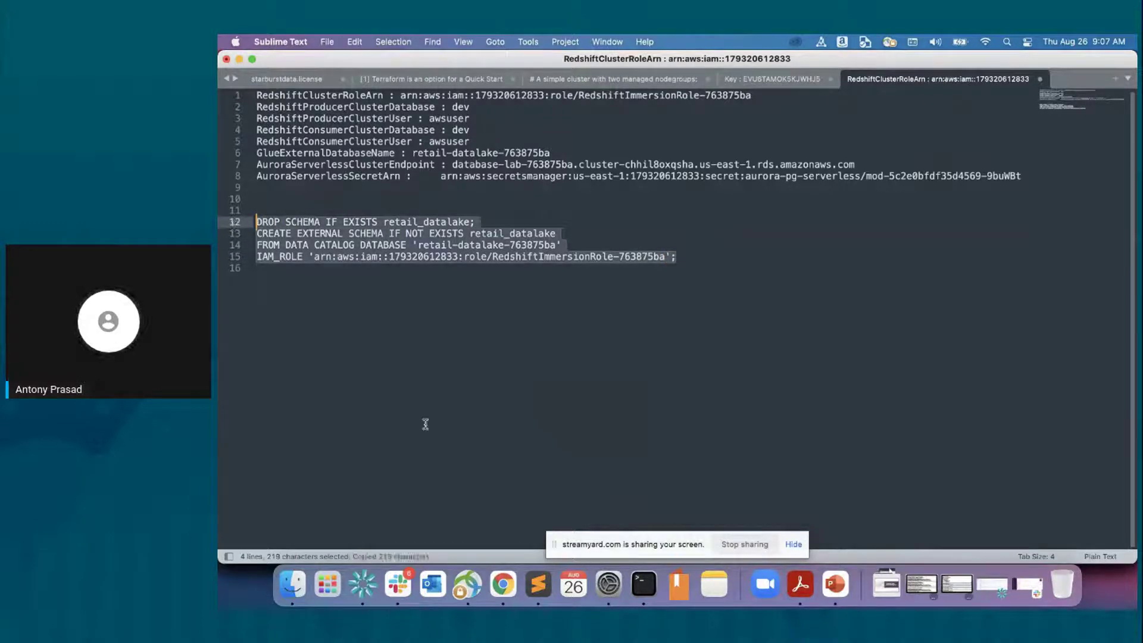
# Switch to Chrome, replace the placeholder version in the Redshift query editor with the completed external schema command and run it
pyautogui.click(503, 583)
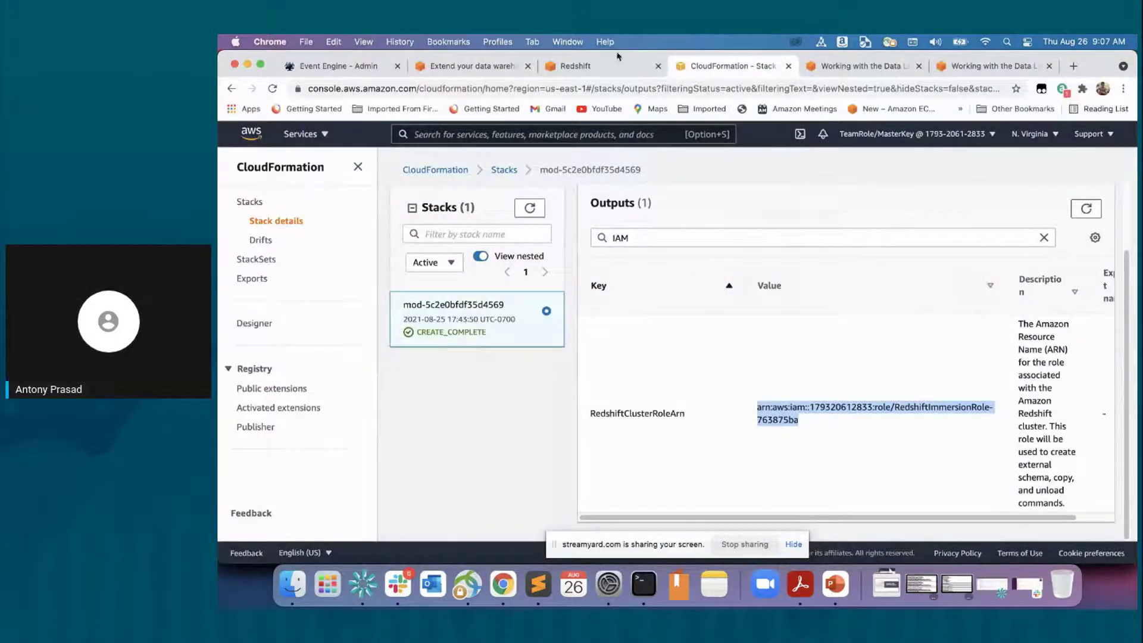
pyautogui.click(568, 66)
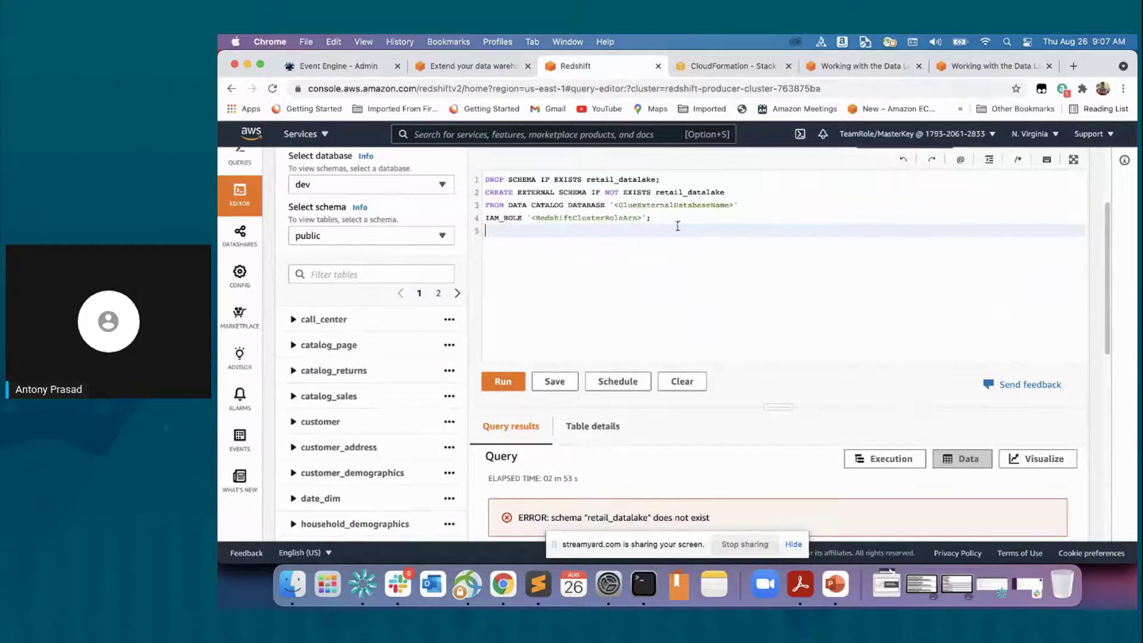
pyautogui.moveTo(677, 226); pyautogui.dragTo(461, 173)
pyautogui.press('super+v')
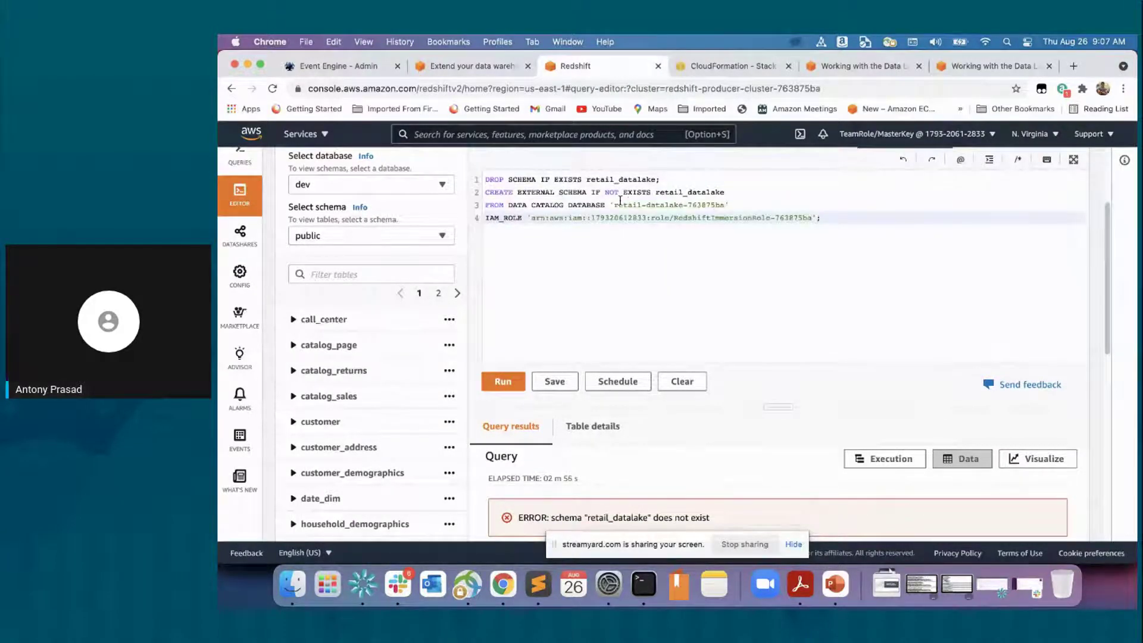
pyautogui.click(504, 379)
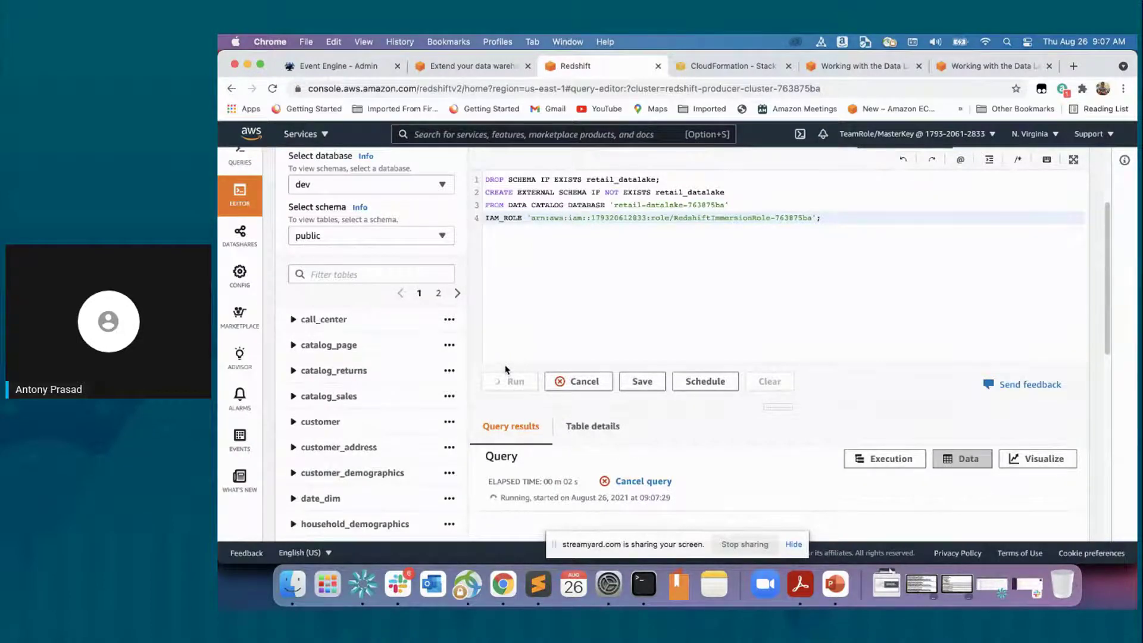
pyautogui.scroll(-3, 524, 324)
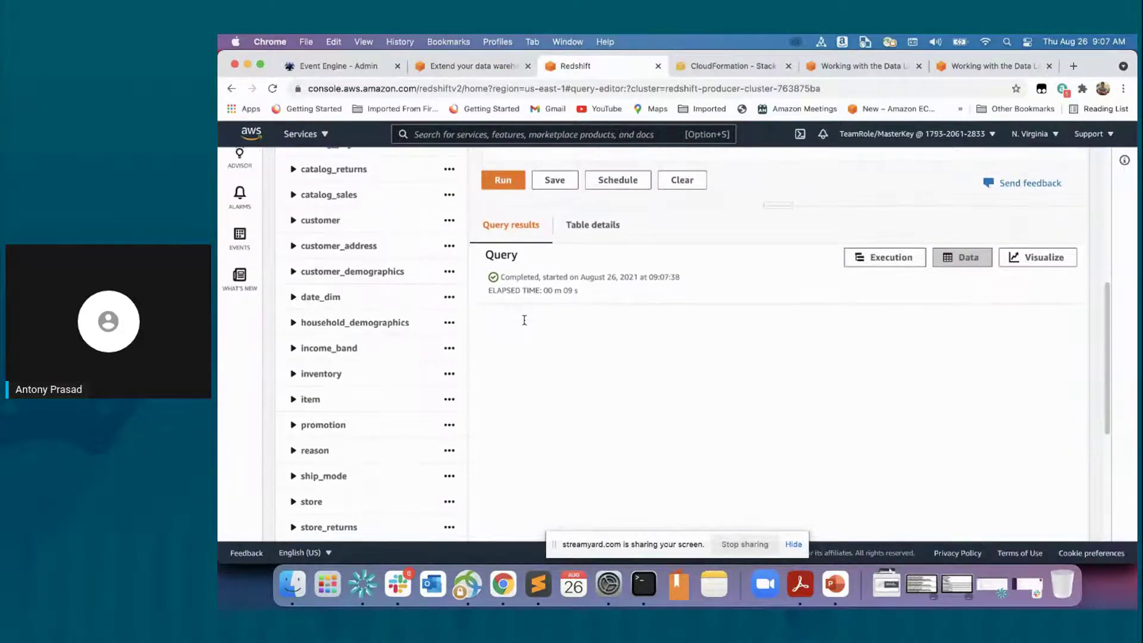
pyautogui.scroll(5, 543, 316)
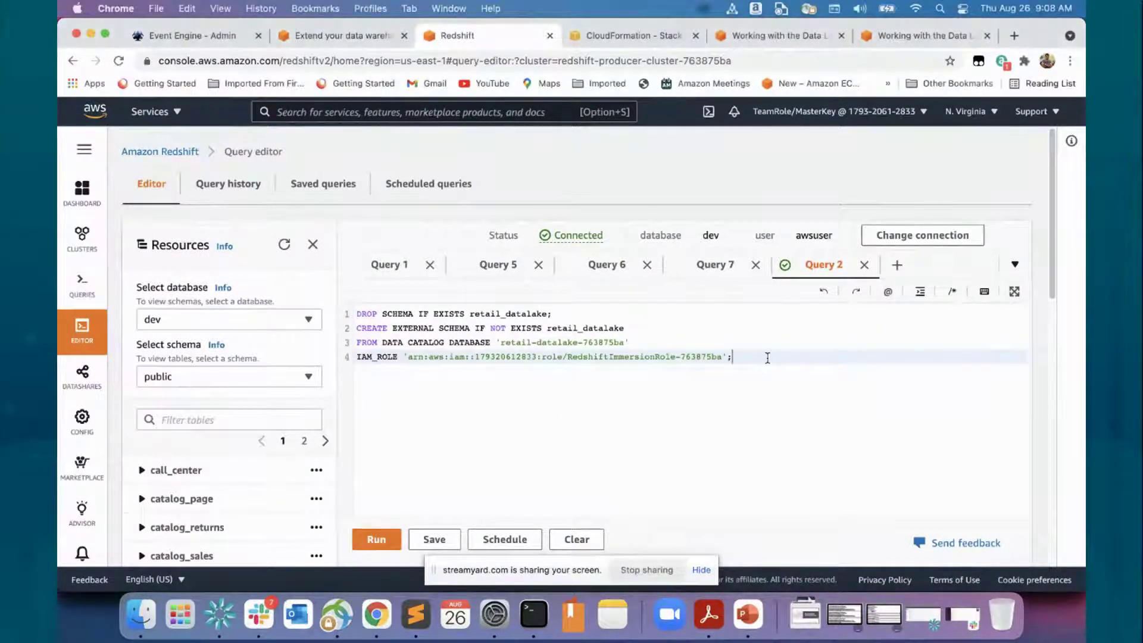
# Replace the query with "select count(1) from retail_datalake.parquet;", run it and check the returned count
pyautogui.moveTo(765, 356); pyautogui.dragTo(403, 317)
pyautogui.press('super+a')
pyautogui.press('super+v')
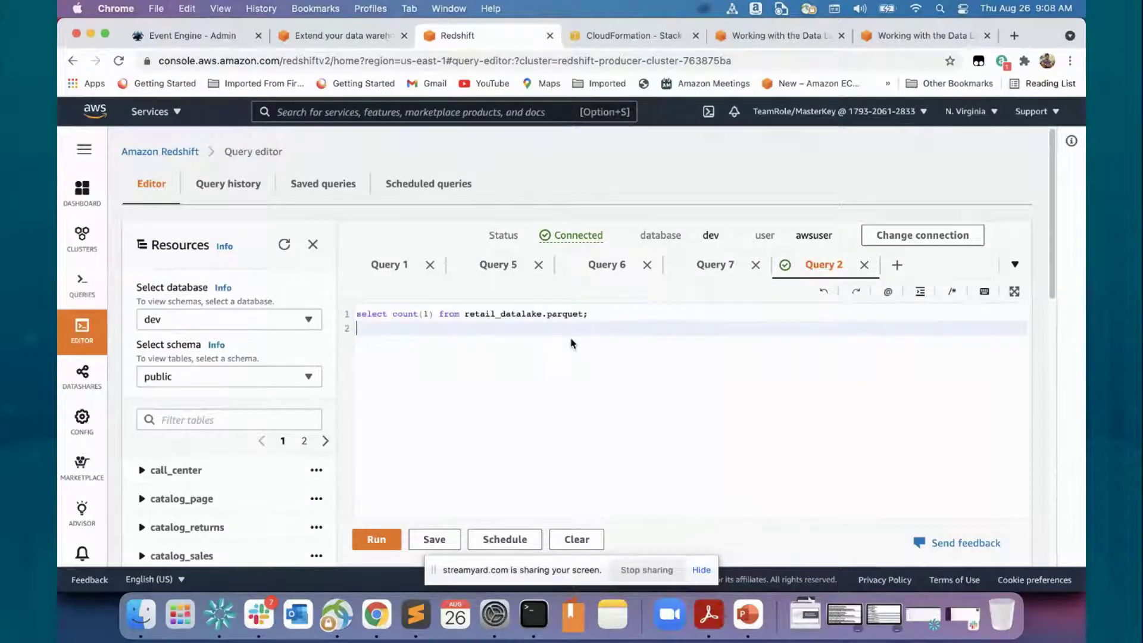
pyautogui.click(375, 540)
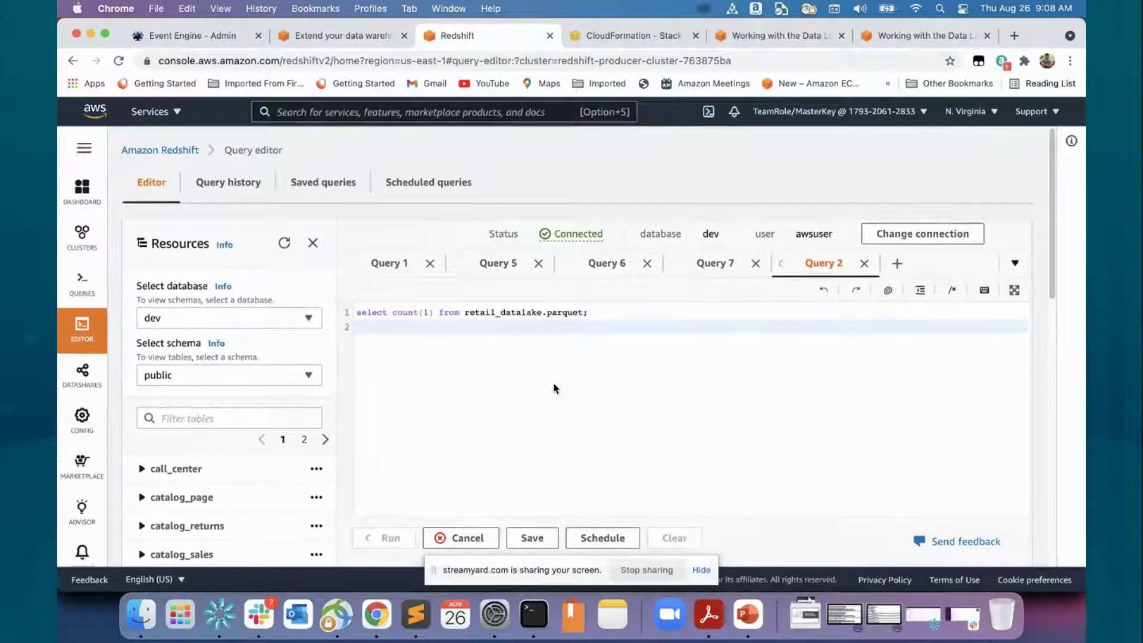
pyautogui.scroll(-2, 553, 387)
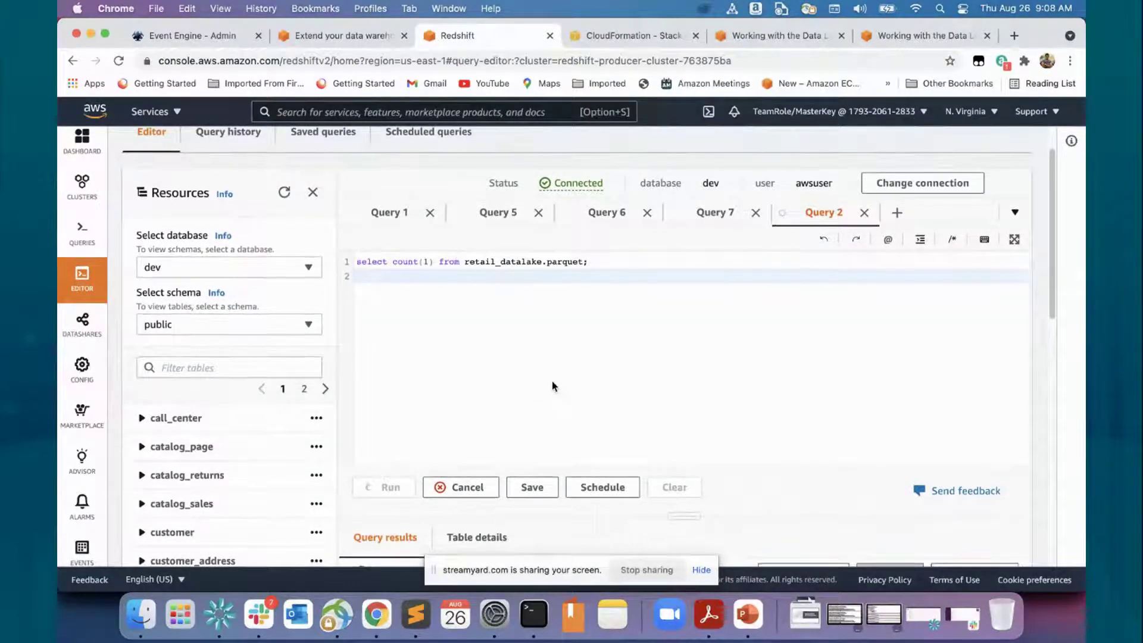
pyautogui.scroll(-10, 552, 381)
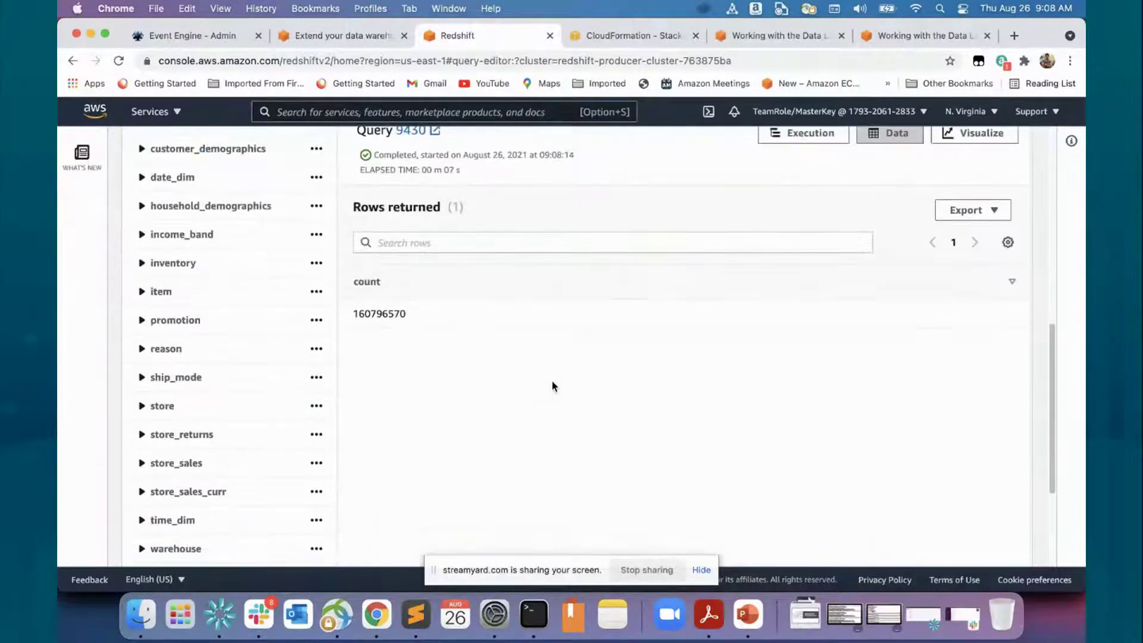
pyautogui.scroll(1, 551, 384)
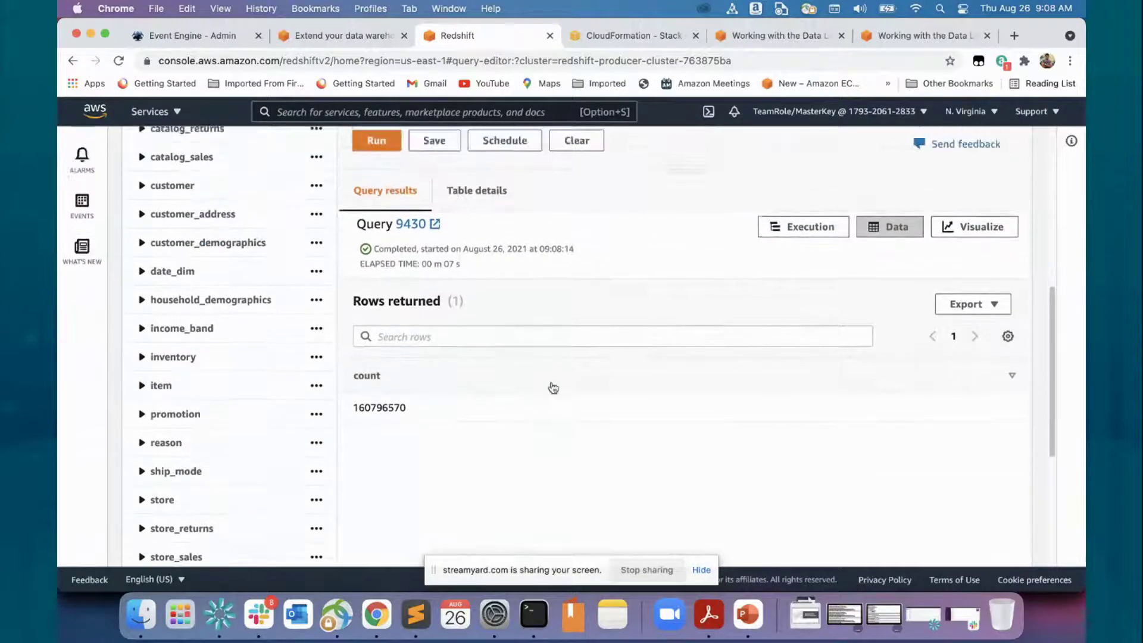
pyautogui.doubleClick(381, 412)
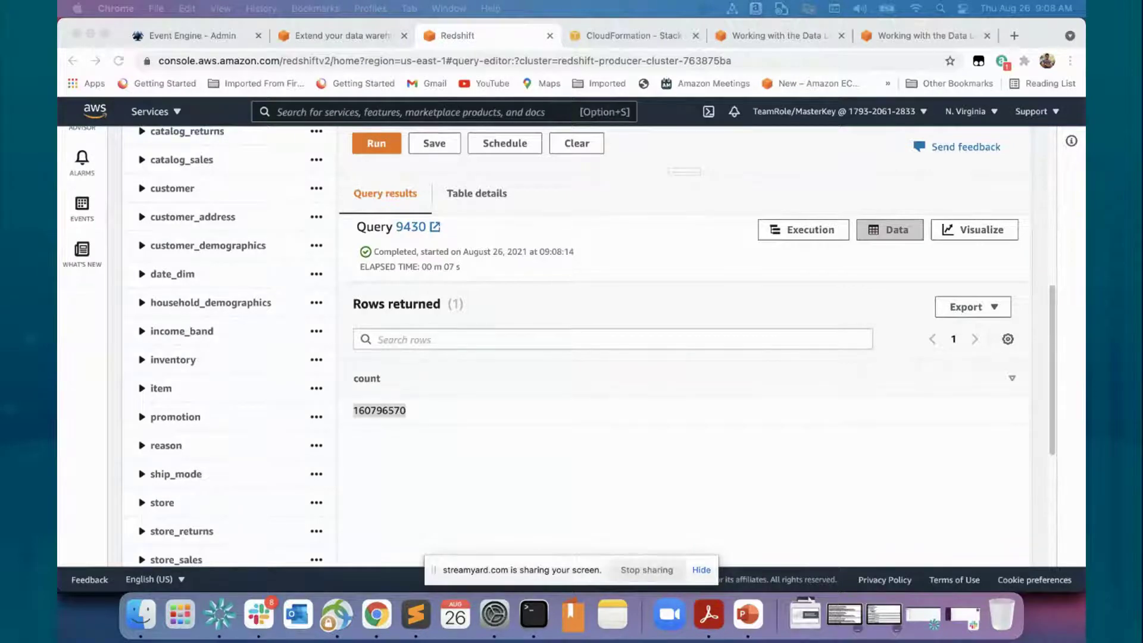
# Replace the query with a select on public.product_reviews_agg for US Home and Grocery products, review_rating_total >4000, verified_pct >99, ordered by category, parent, title, year; run it
pyautogui.scroll(10, 420, 405)
pyautogui.click(510, 369)
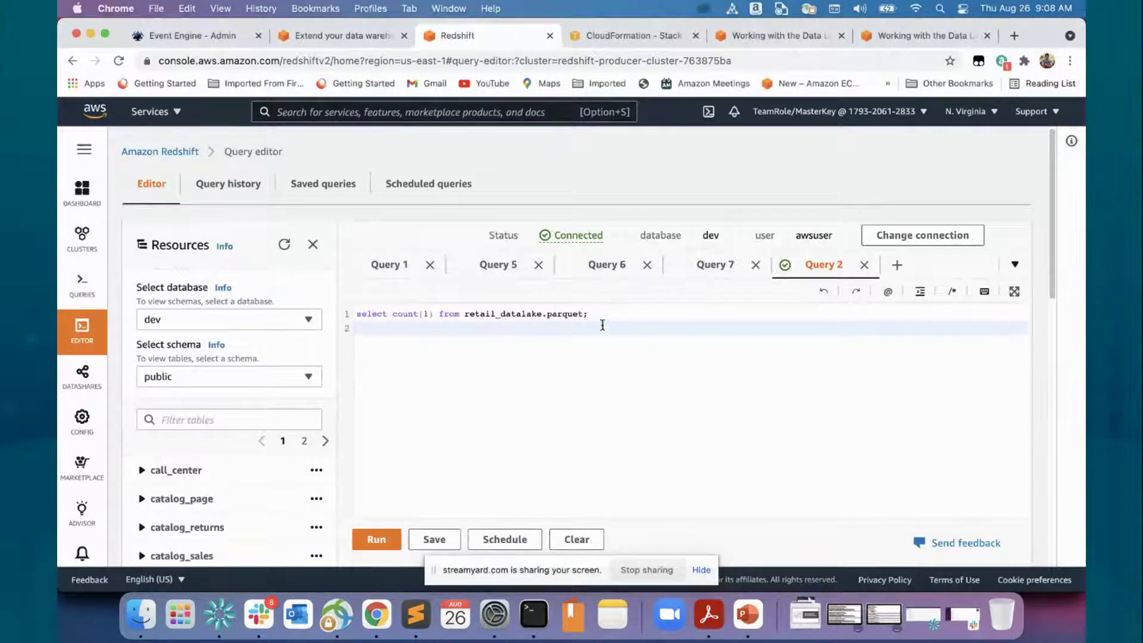
pyautogui.press('super+a')
pyautogui.write("select   marketplace, product_category, product_parent, product_title, year,   review_rating_total, review_rating_avg, verified_pct FROM public.product_reviews_agg WHERE product_category in ('Home' , 'Grocery') and marketplace = 'US' and review_rating_total >4000 and verified_pct >99 order BY product_category, product_parent, product_title, year;")
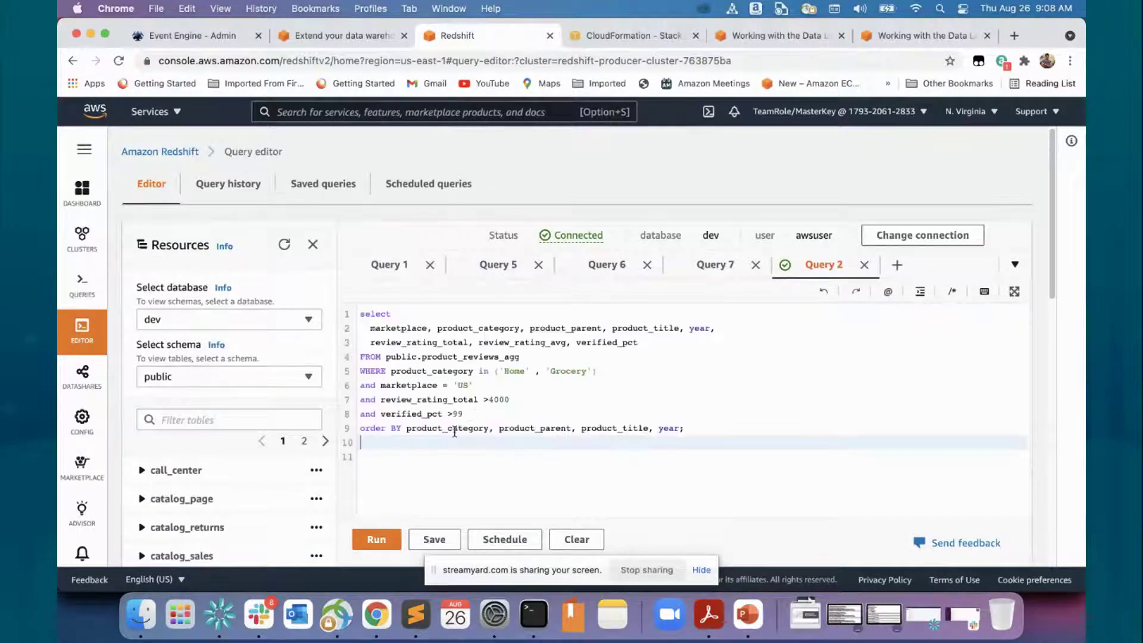
pyautogui.click(381, 541)
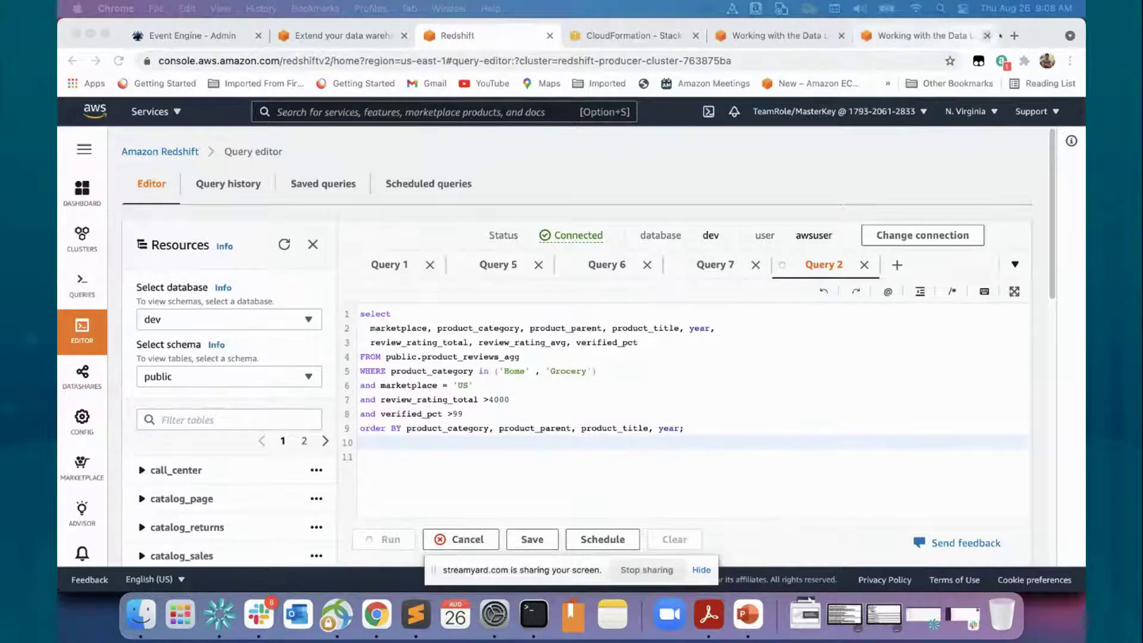
# Open the workshop page eventbox.dev/published/lesson/redshift-workshop-bacon2021/lab1/datelake03.html in a new tab and review the product_reviews_agg view definition
pyautogui.click(1014, 35)
pyautogui.write('https://www.eventbox.dev/published/lesson/redshift-workshop-bacon2021/lab1/datelake03.html')
pyautogui.press('Return')
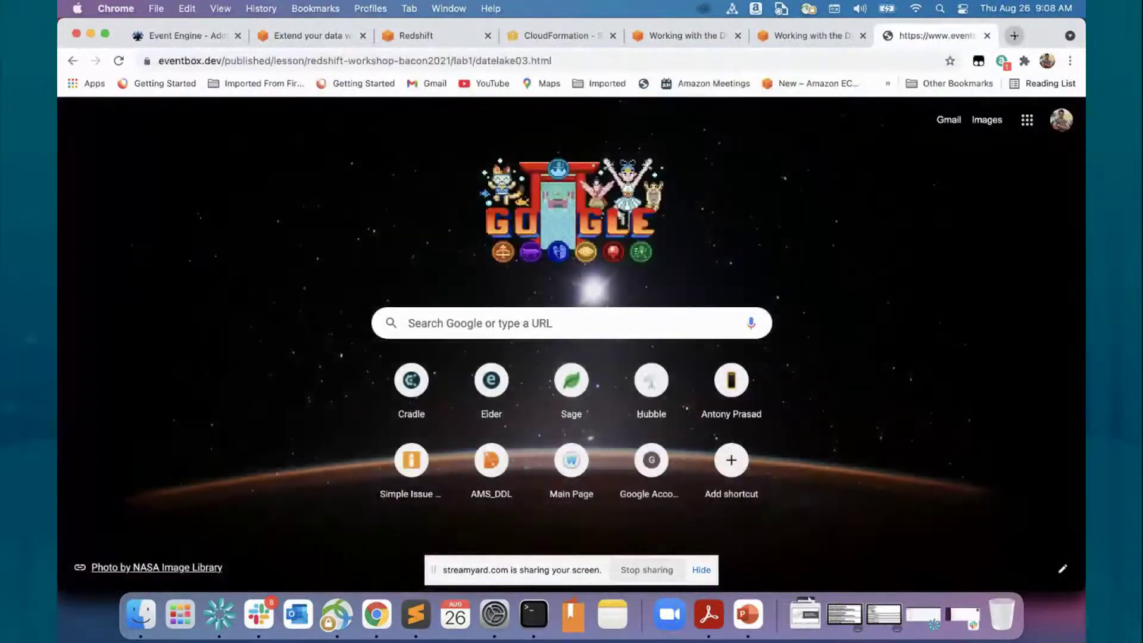
pyautogui.scroll(-7, 569, 335)
pyautogui.scroll(4, 569, 335)
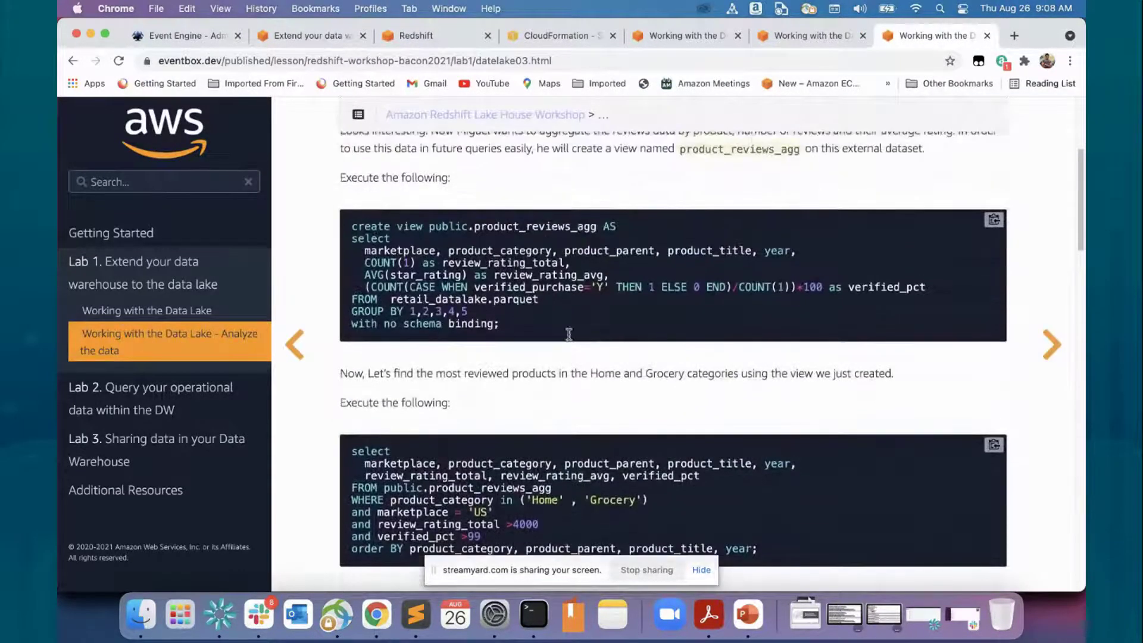
pyautogui.scroll(-2, 523, 335)
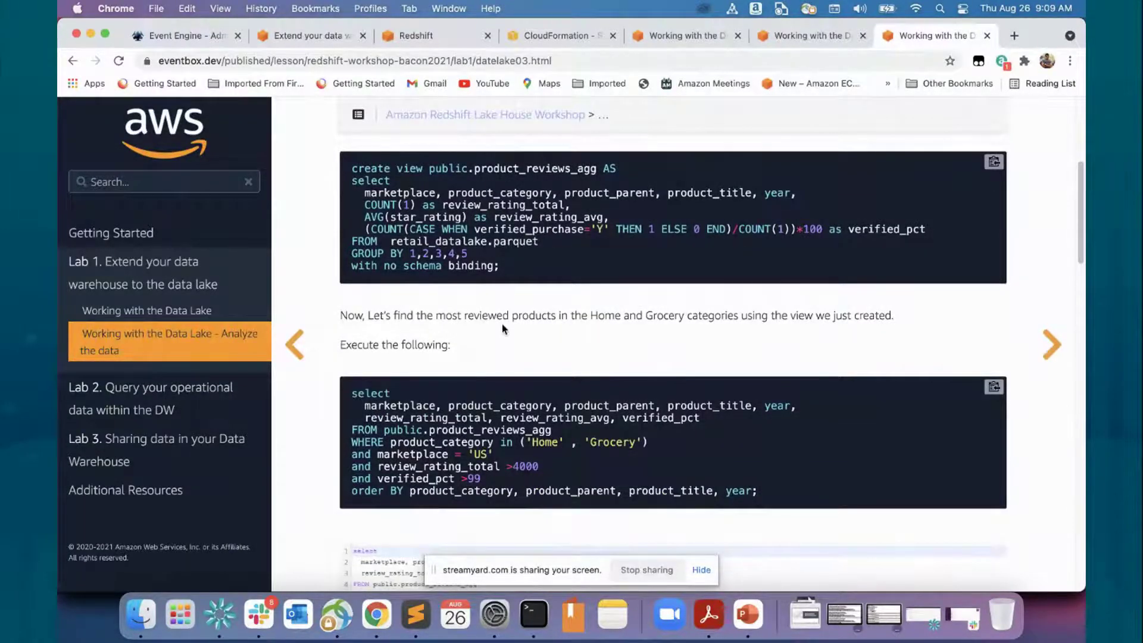
# Return to the Redshift query editor and examine the rows returned for the most reviewed Home and Grocery products
pyautogui.click(551, 42)
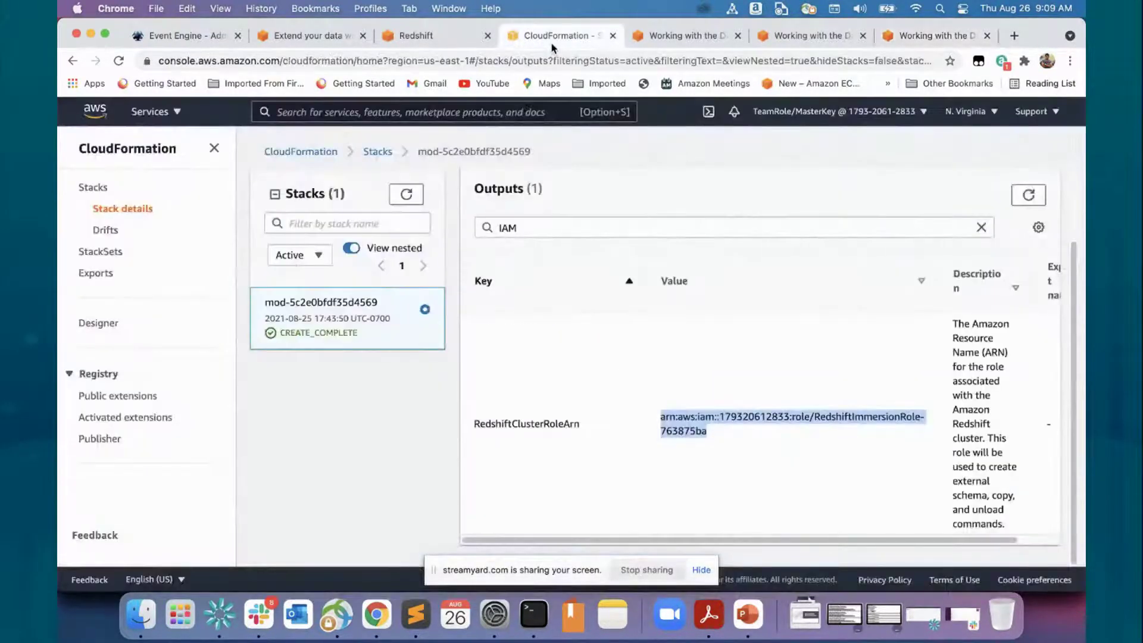
pyautogui.click(415, 37)
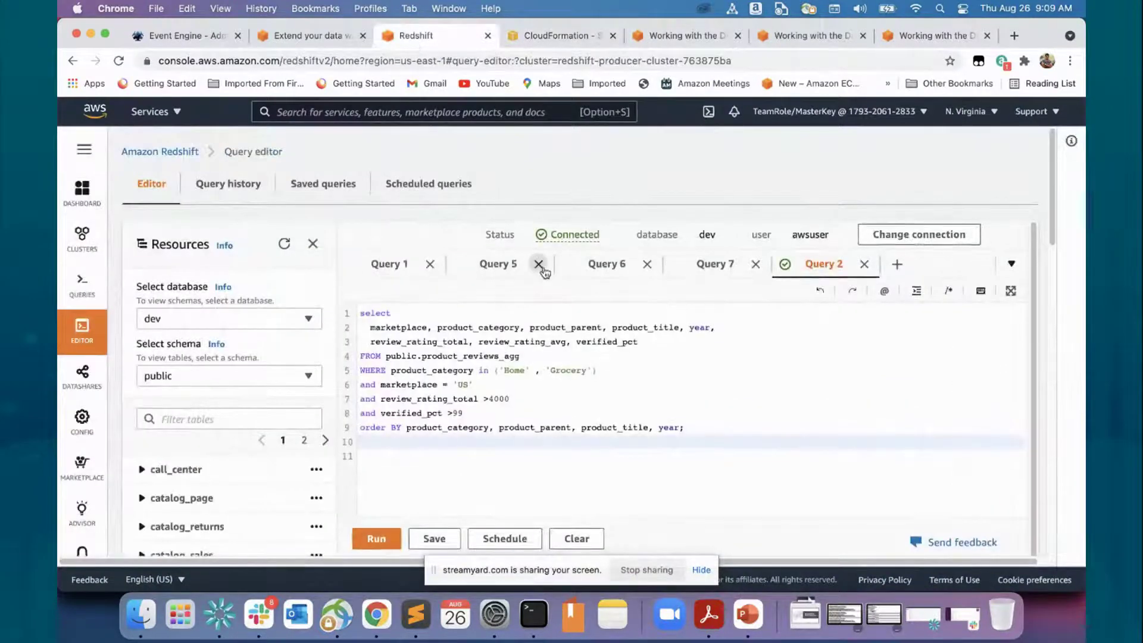
pyautogui.scroll(-5, 546, 272)
pyautogui.scroll(-10, 546, 272)
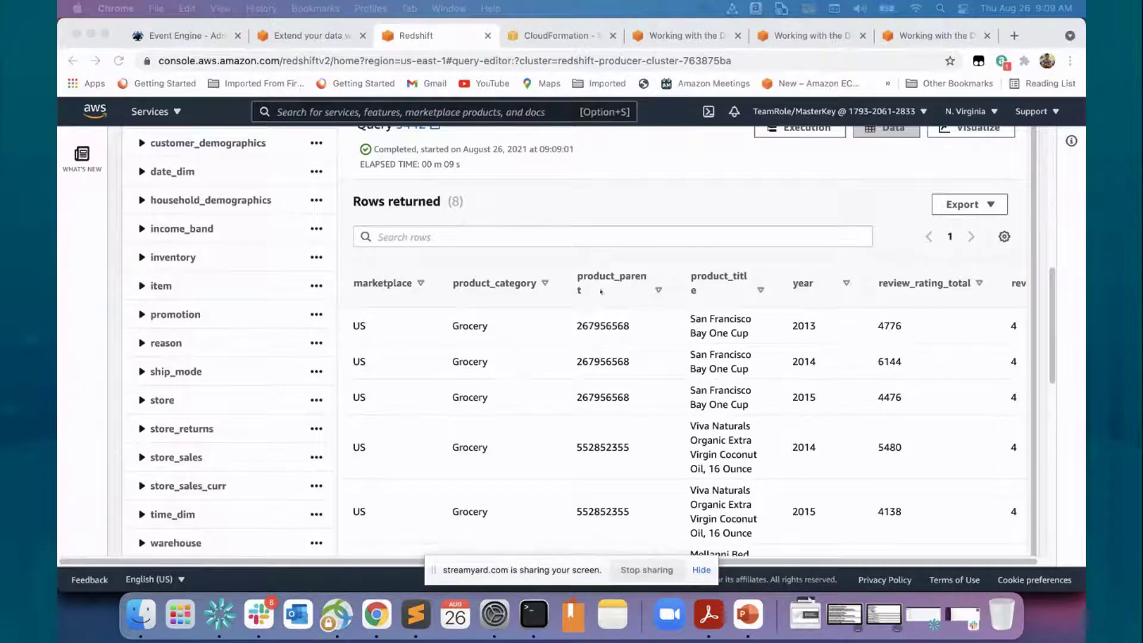
pyautogui.scroll(8, 613, 356)
pyautogui.scroll(1, 612, 355)
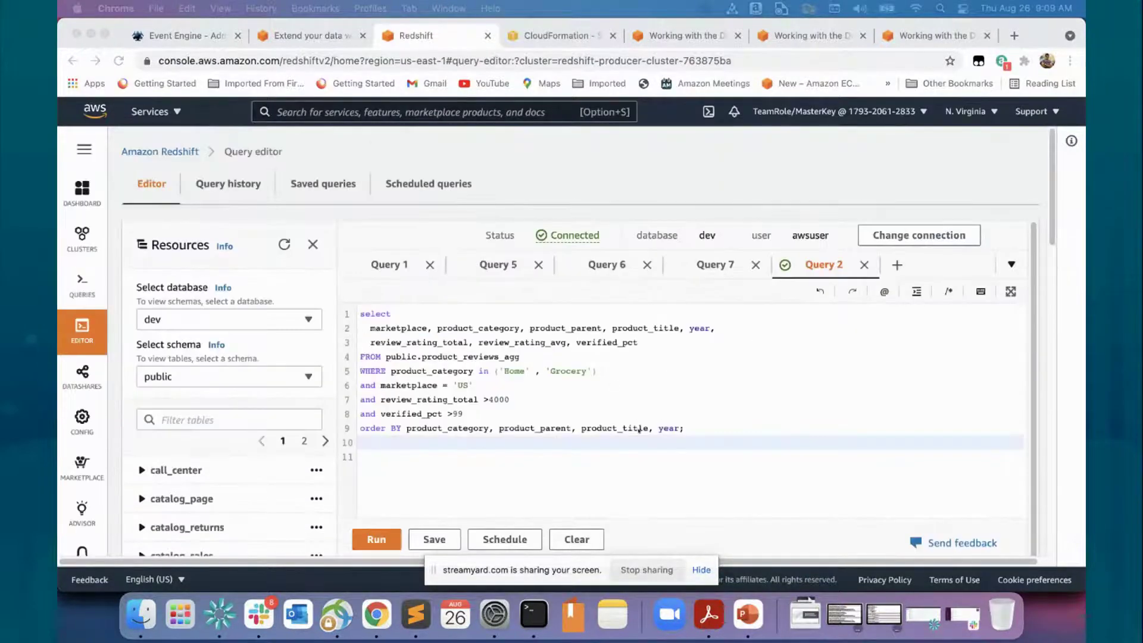
# Replace the query with the 30- and 90-row average star rating select on retail_datalake.parquet for product_parent 267956568, limit 1000, and run it
pyautogui.click(698, 427)
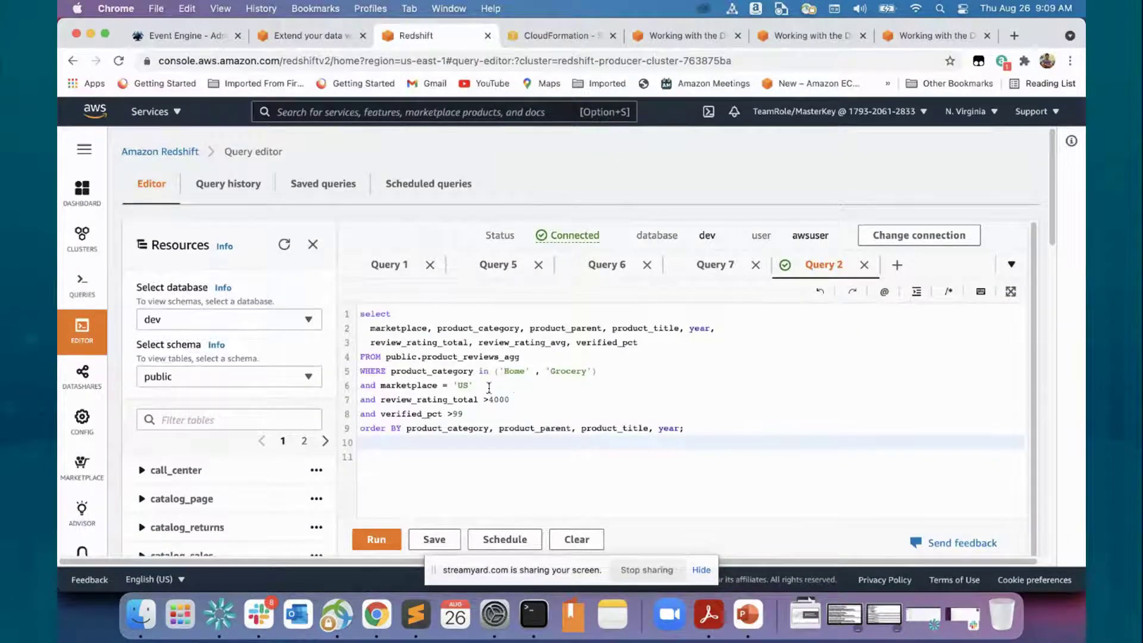
pyautogui.moveTo(489, 387); pyautogui.dragTo(338, 318)
pyautogui.click(700, 428)
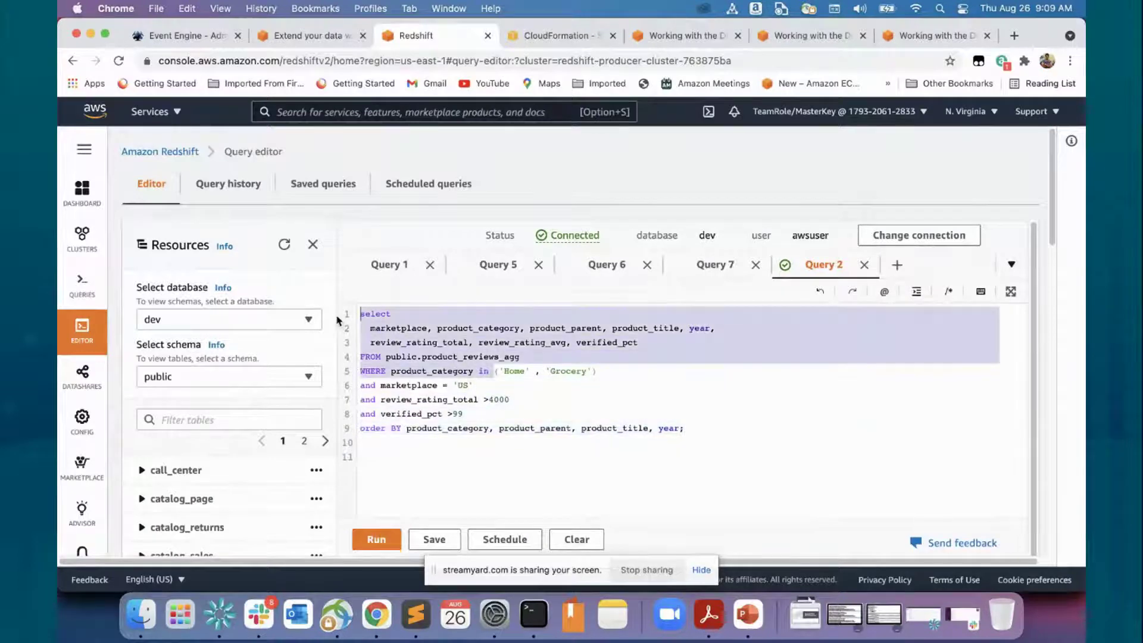
pyautogui.click(479, 357)
pyautogui.press('super+a')
pyautogui.write('select   A.marketplace, A.product_category, A.product_parent,   A.product_title, A.review_date,   date_part(epoch, A.review_date) as ts_review,   COUNT(1) over (order by A.review_date rows 10 preceding) as total,   AVG(CAST(A.star_rating as decimal(3,2))) over (order by A.review_date, A.star_rating rows 30 preceding) as avg30,   AVG(CAST(A.star_rating as decimal(3,2))) over (order by A.review_date, A.star_rating rows 90 preceding) as avg90   FROM retail_datalake.parquet A   WHERE A.product_parent = 267956568   ORDER BY A.review_date   limit 1000;')
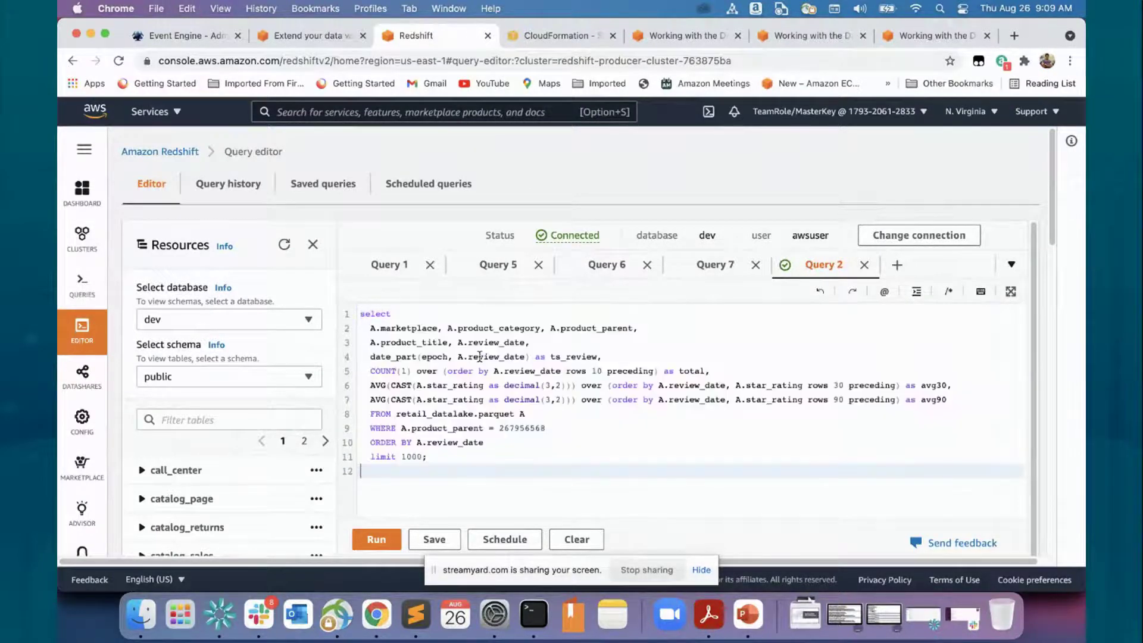
pyautogui.scroll(-1, 428, 453)
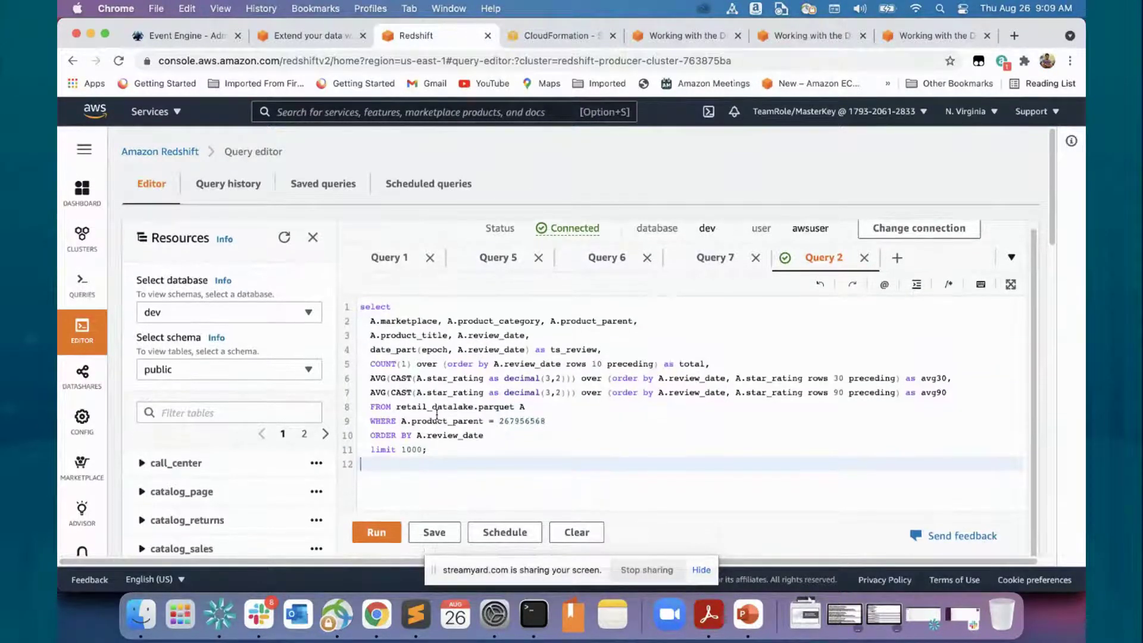
pyautogui.click(379, 536)
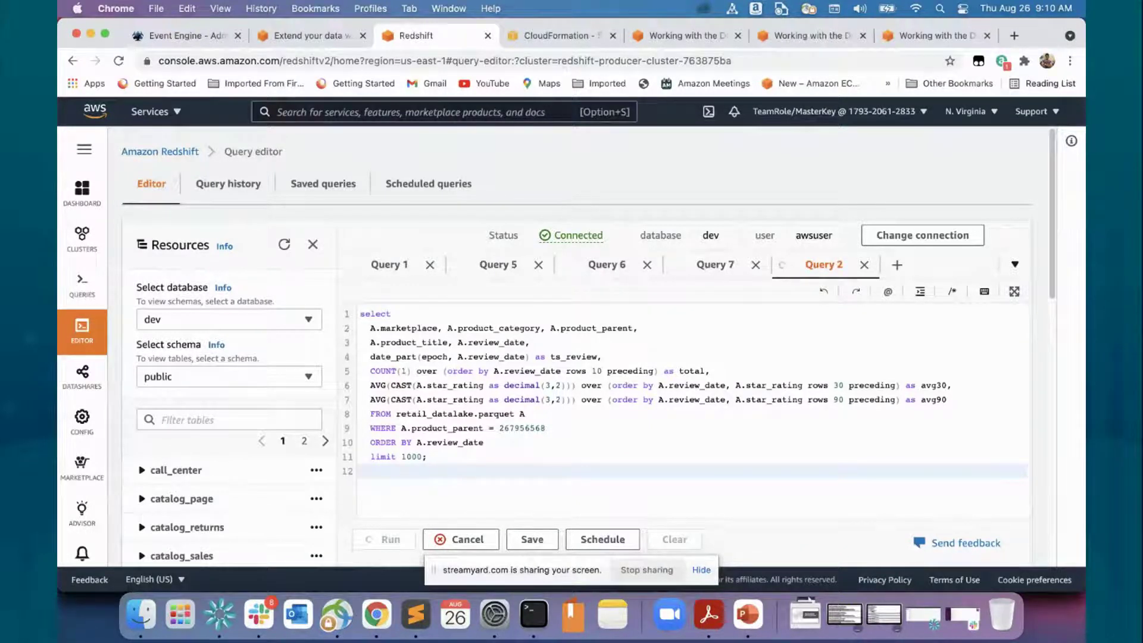
pyautogui.scroll(-10, 576, 336)
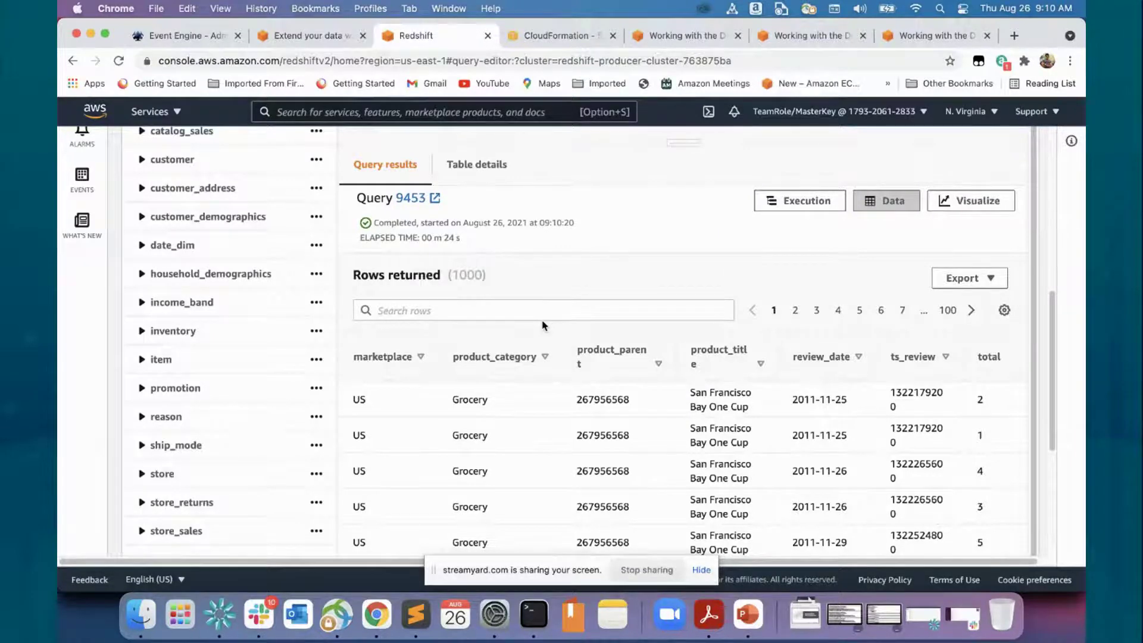
pyautogui.scroll(5, 619, 372)
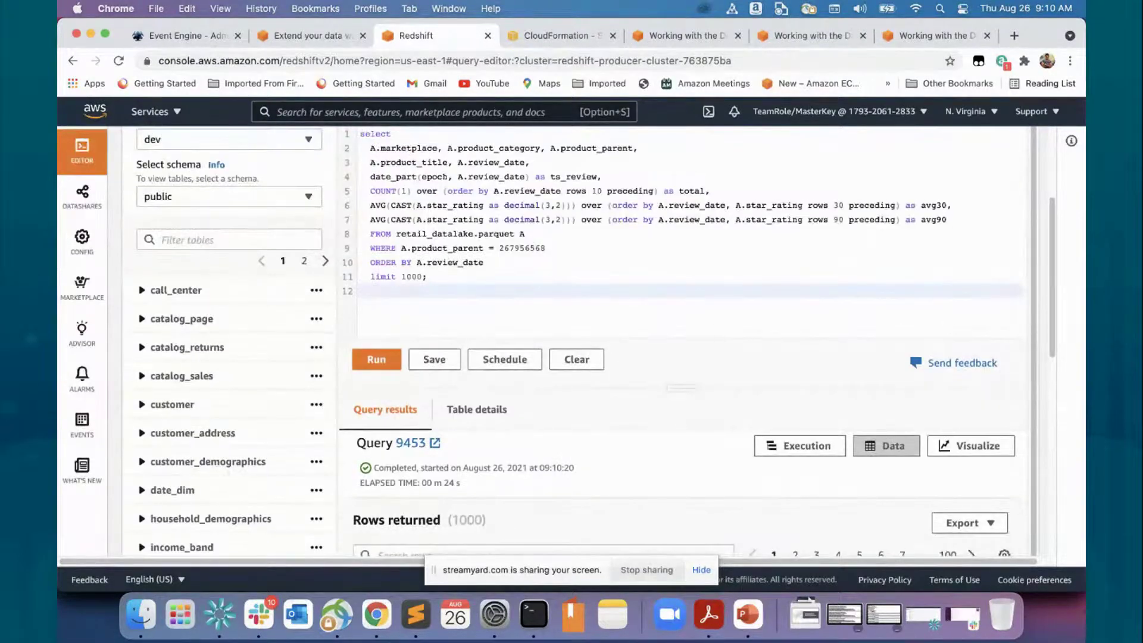
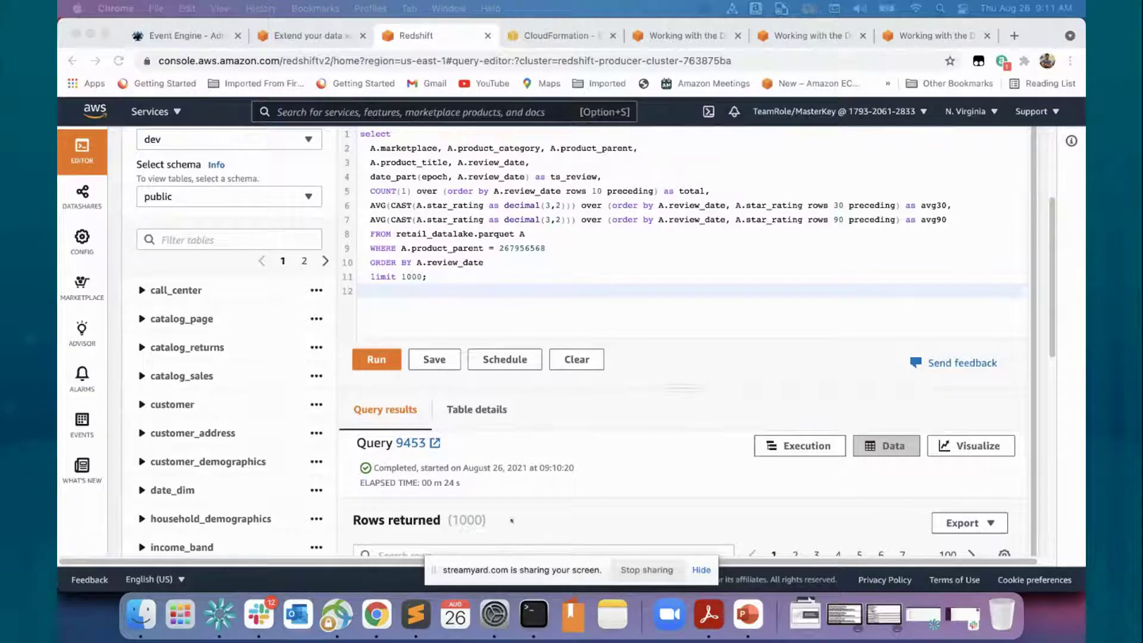
# Switch to the Sublime Text notes and look over the recorded Aurora Serverless cluster endpoint and secret ARN
pyautogui.click(415, 615)
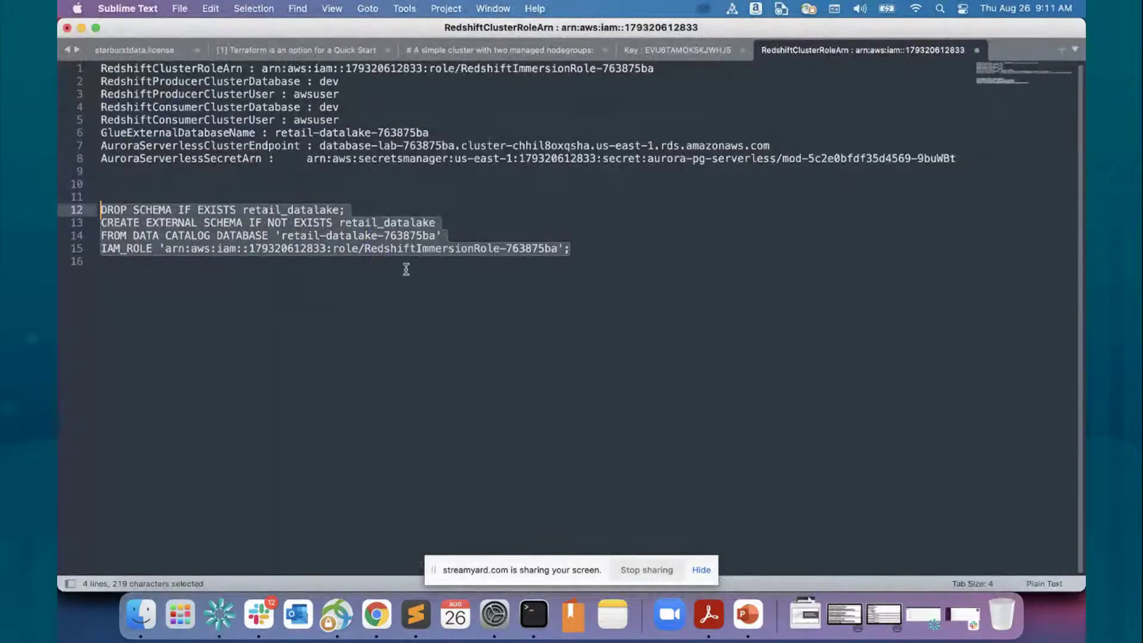
pyautogui.click(235, 146)
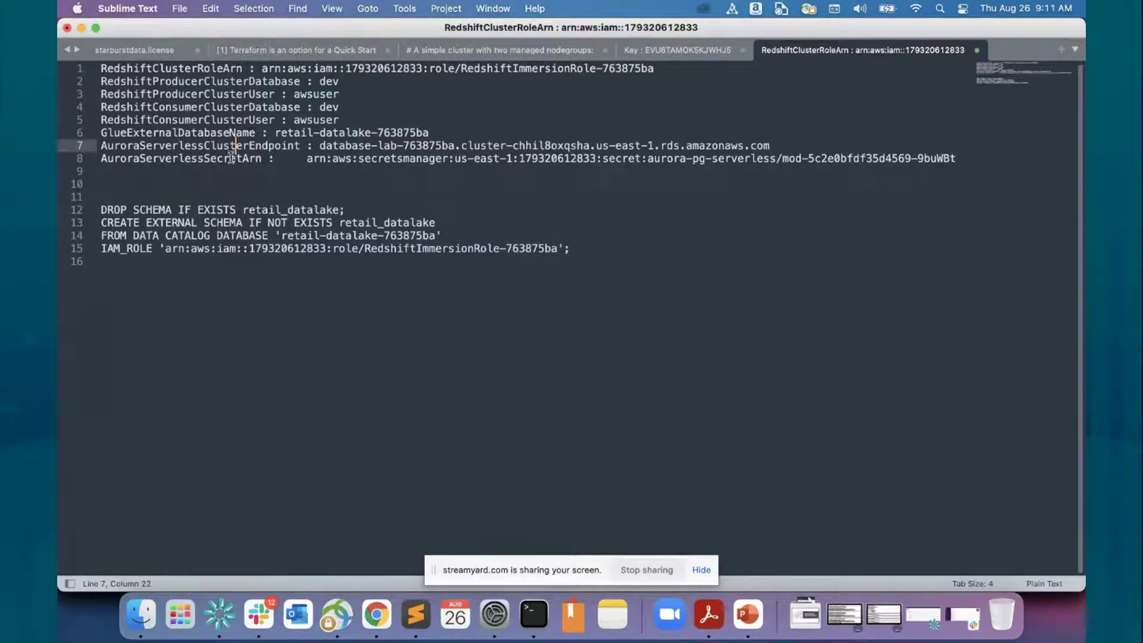
pyautogui.click(210, 145)
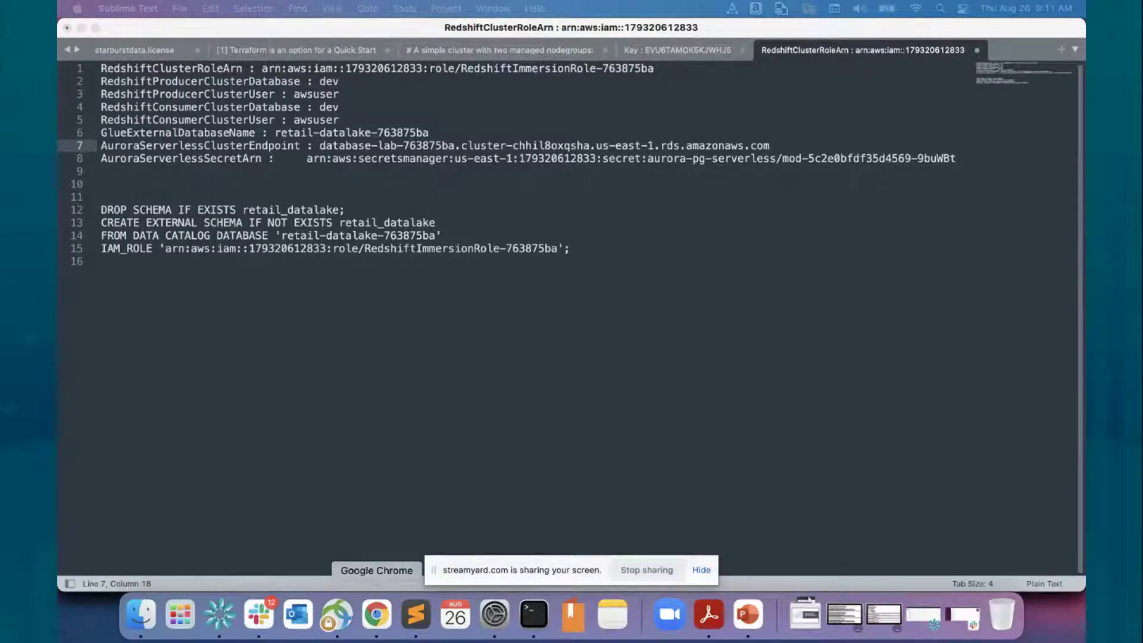
# Open eventbox.dev/published/lesson/redshift-workshop-bacon2021/lab2.html in a new Chrome tab and review the parameters listed under Before you Begin
pyautogui.click(376, 613)
pyautogui.click(1015, 36)
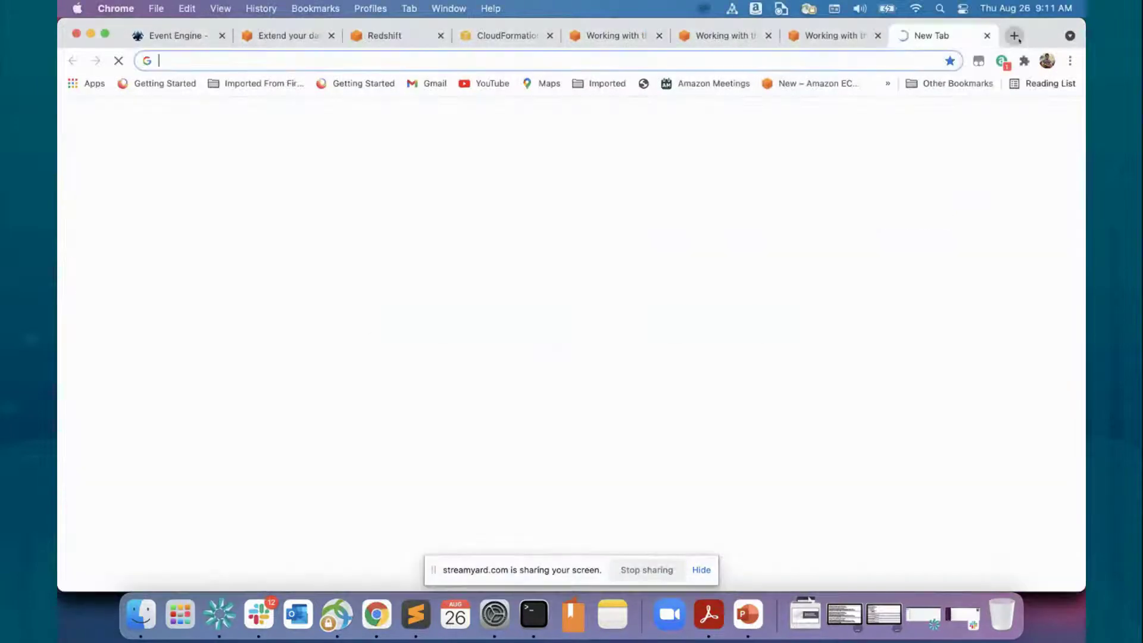
pyautogui.write('https://www.eventbox.dev/published/lesson/redshift-workshop-bacon2021/lab2.html')
pyautogui.press('Return')
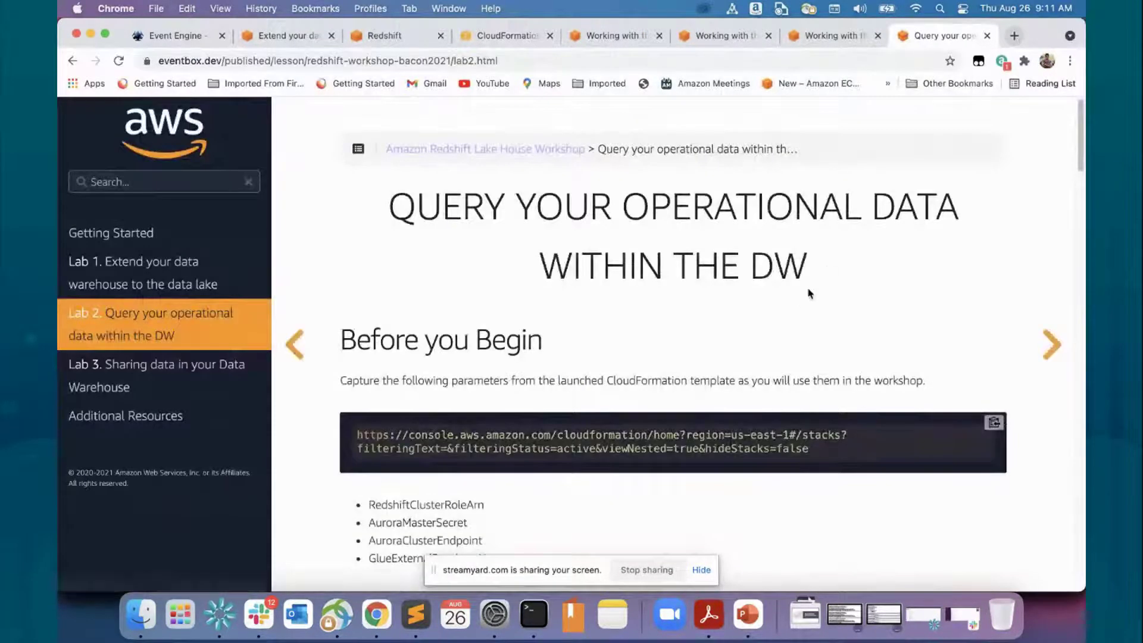
pyautogui.scroll(-3, 809, 293)
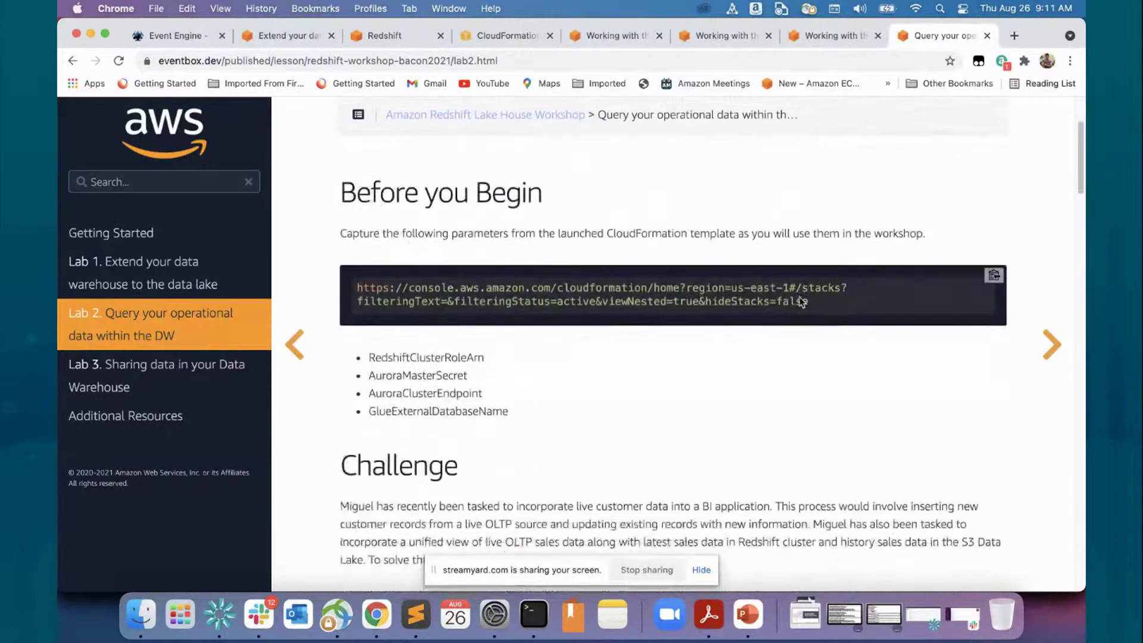
pyautogui.scroll(-2, 801, 302)
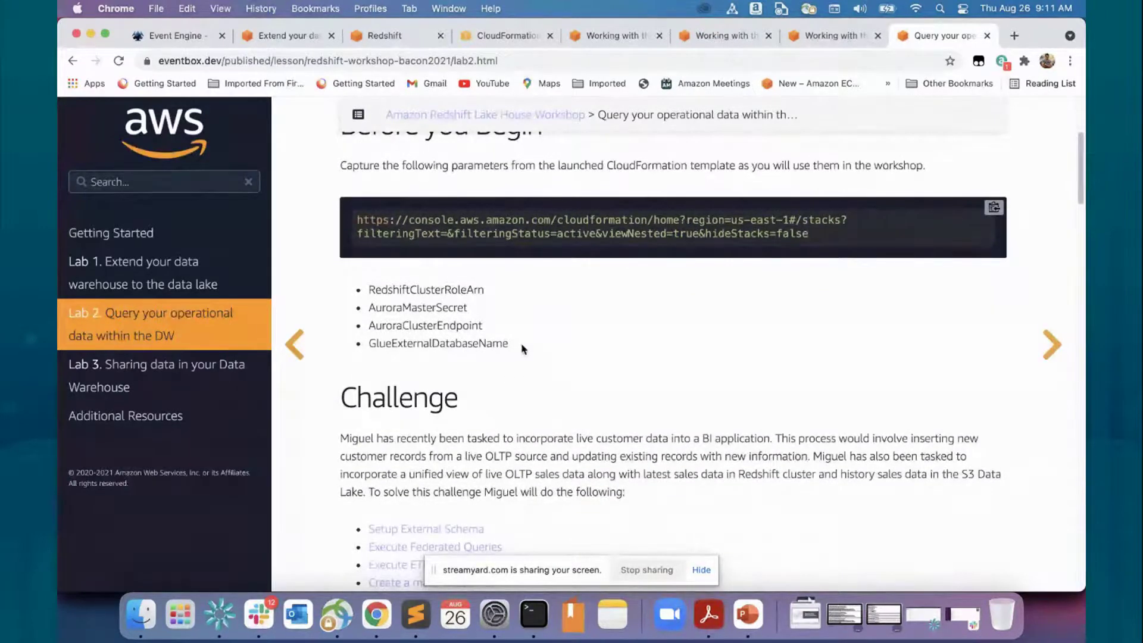
pyautogui.moveTo(523, 350); pyautogui.dragTo(364, 288)
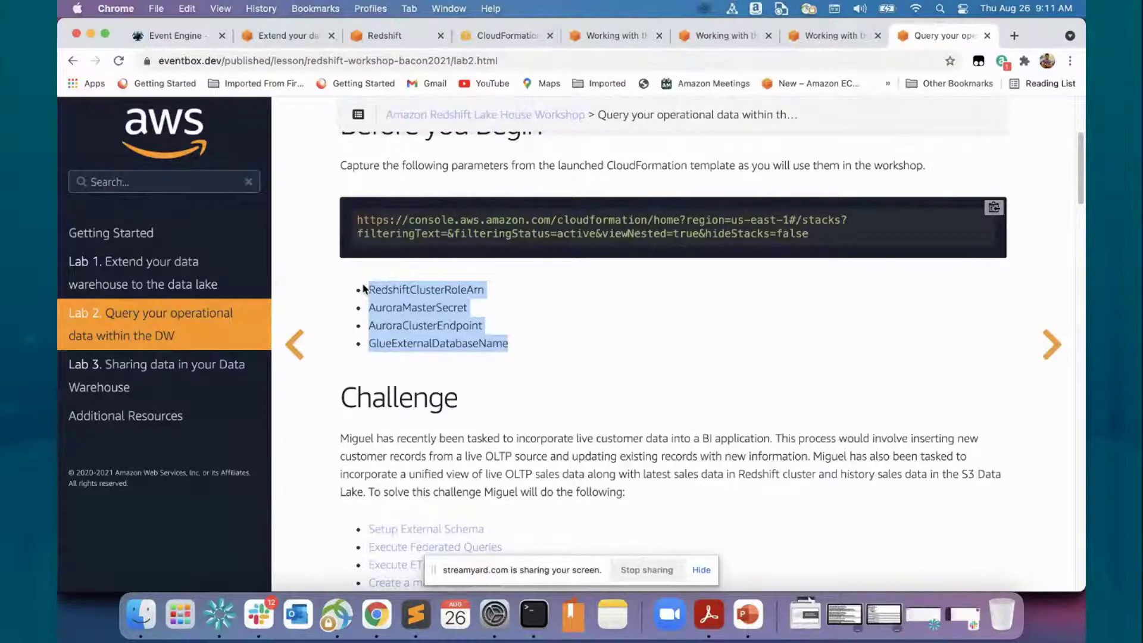
pyautogui.scroll(2, 408, 327)
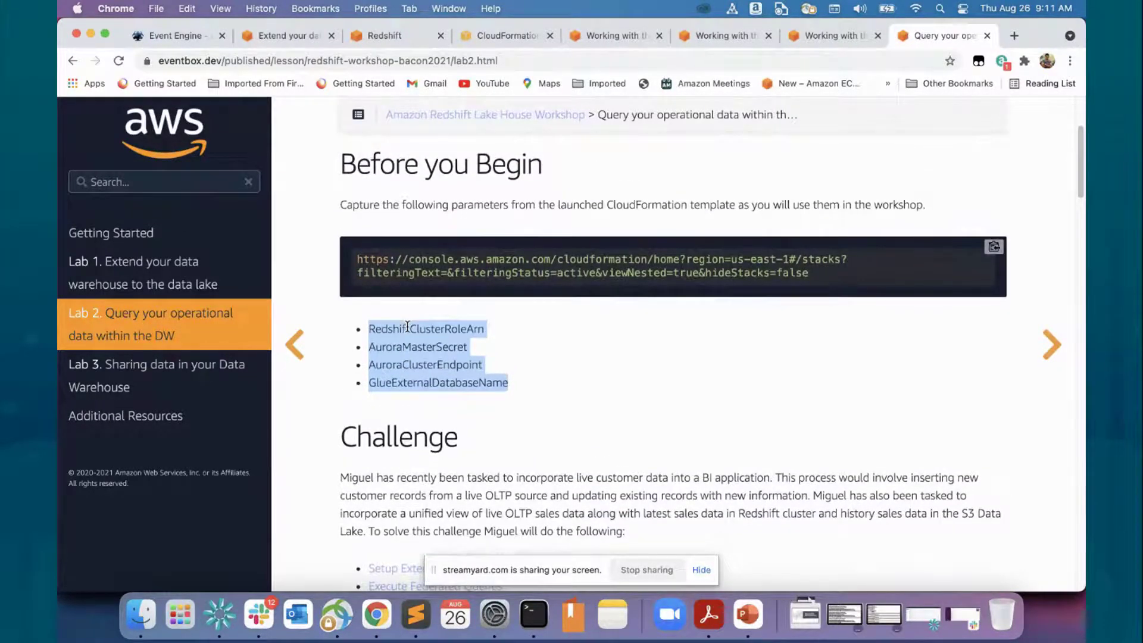
pyautogui.click(457, 345)
# Copy the retail_ods external schema statement from Setup External Schema into the Sublime Text notes below the retail_datalake statement
pyautogui.scroll(-5, 458, 346)
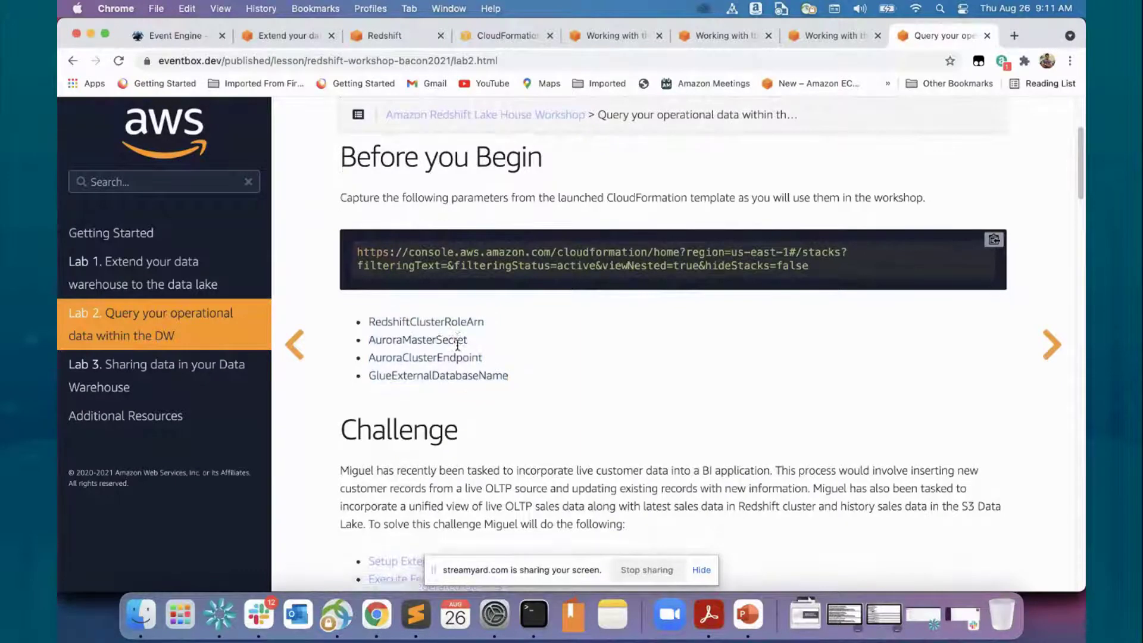
pyautogui.scroll(-5, 459, 348)
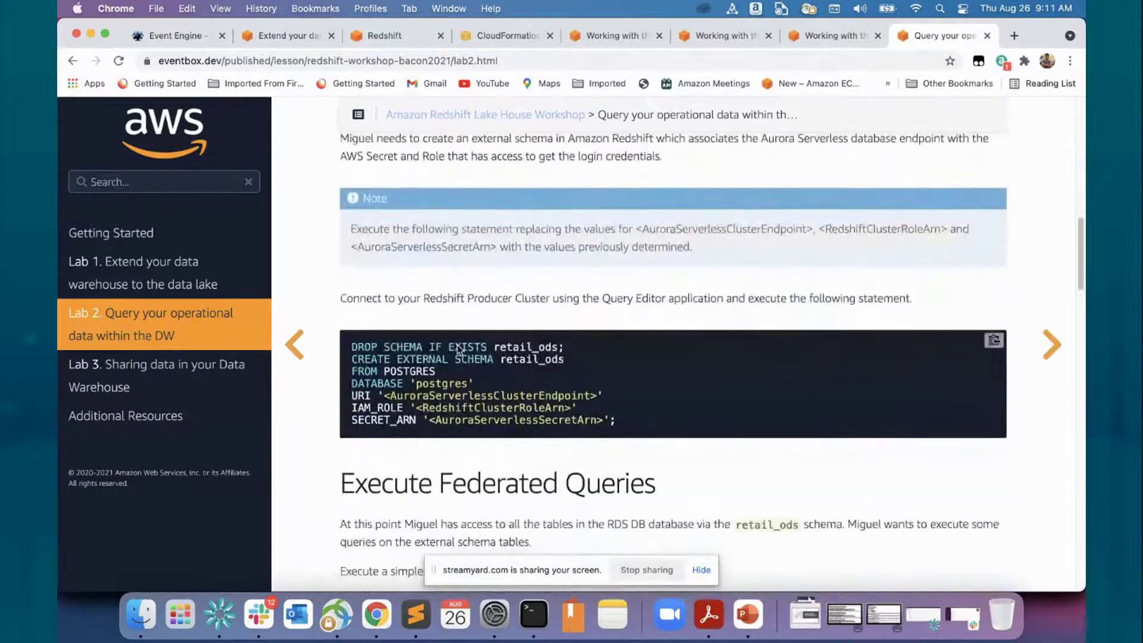
pyautogui.click(994, 340)
pyautogui.scroll(1, 907, 302)
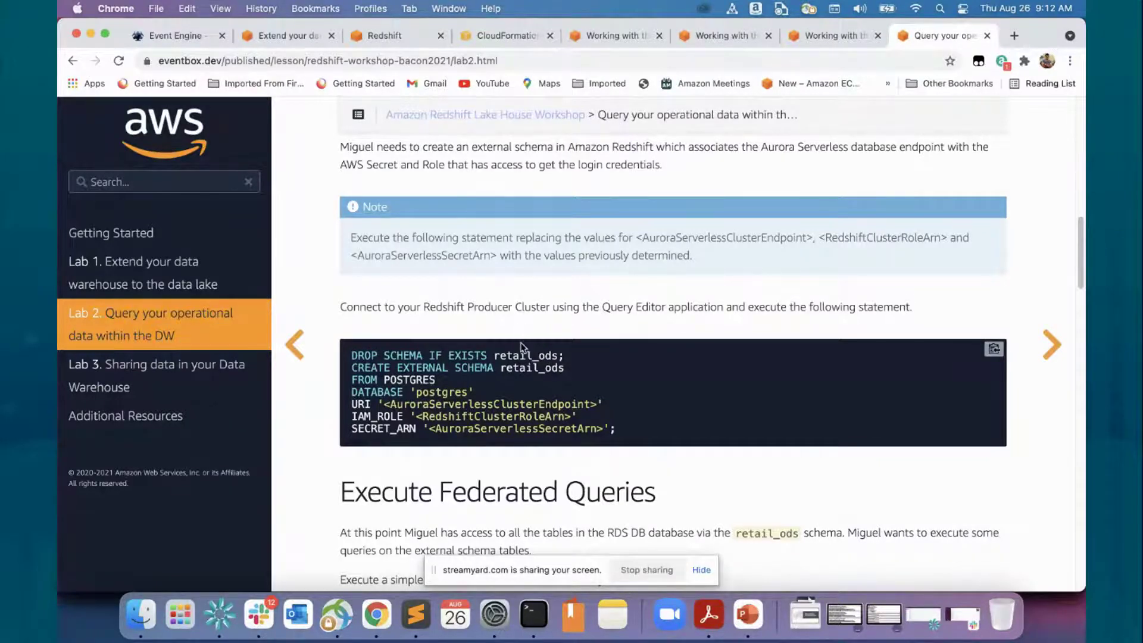
pyautogui.click(419, 616)
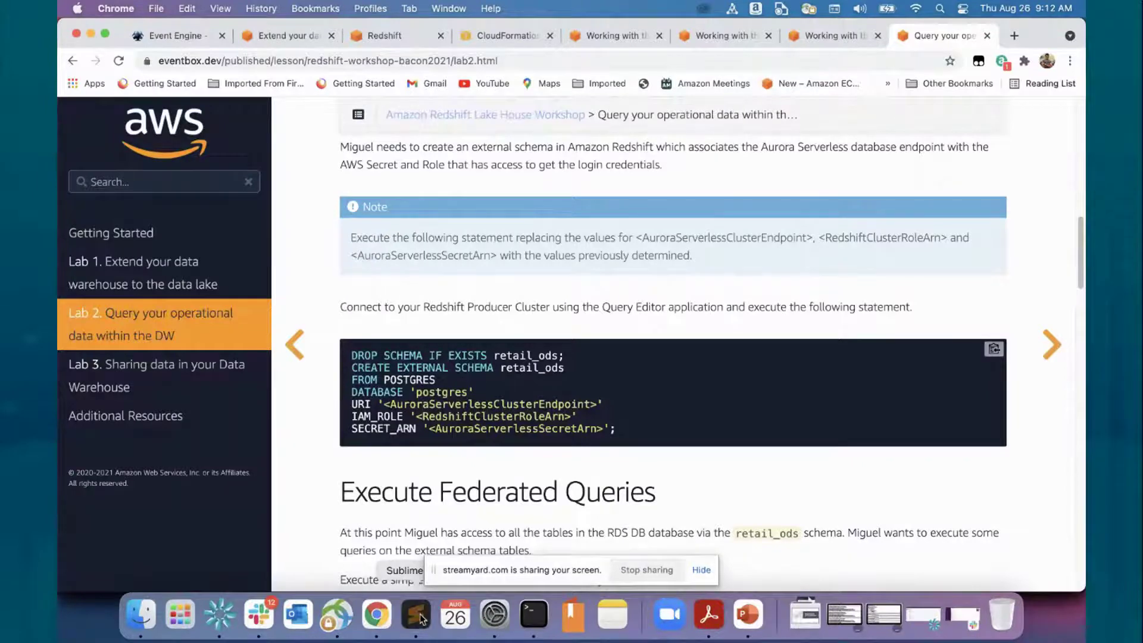
pyautogui.press('Return')
pyautogui.press('Return')
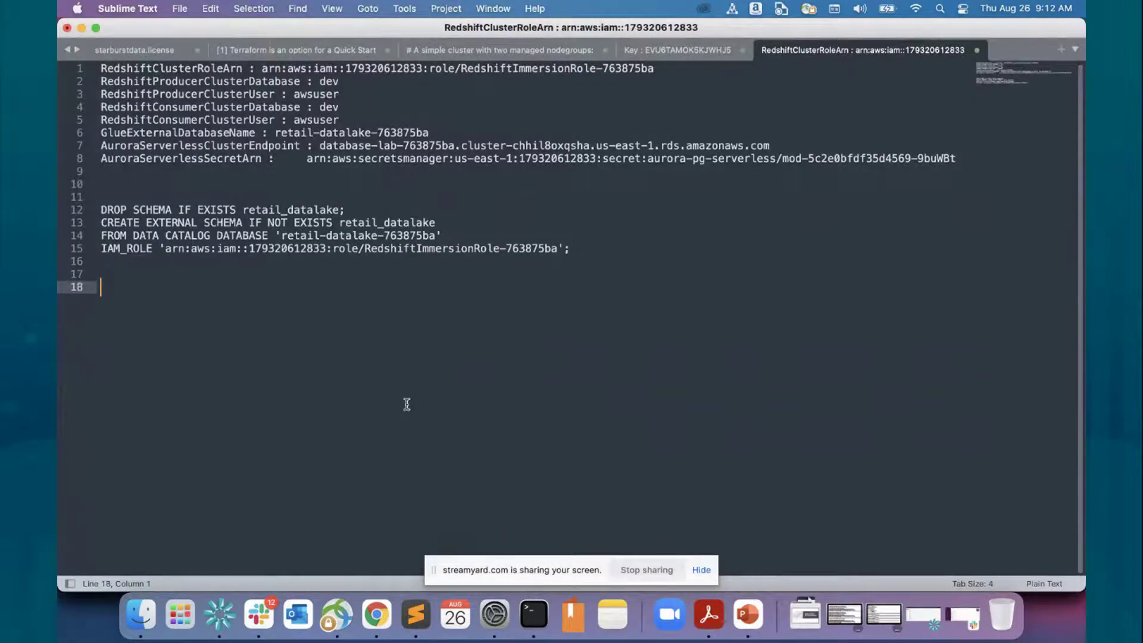
pyautogui.press('super+v')
pyautogui.press('Return')
pyautogui.press('Return')
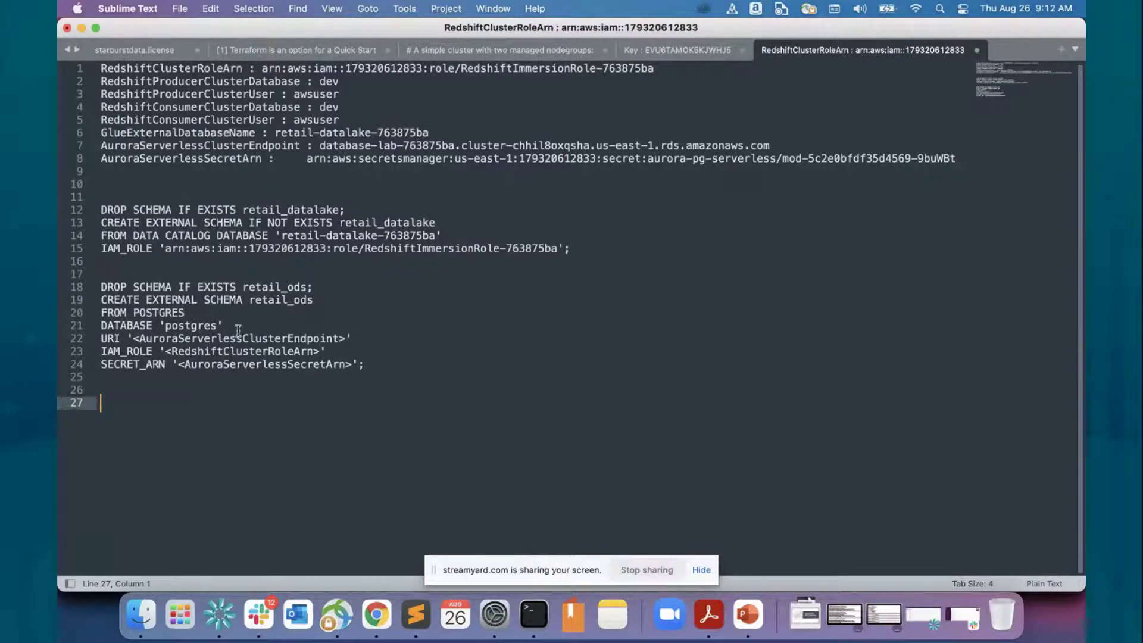
# Compare the AuroraServerlessClusterEndpoint placeholder with the noted parameter, and check on the lab page which cluster the statement runs on
pyautogui.doubleClick(217, 338)
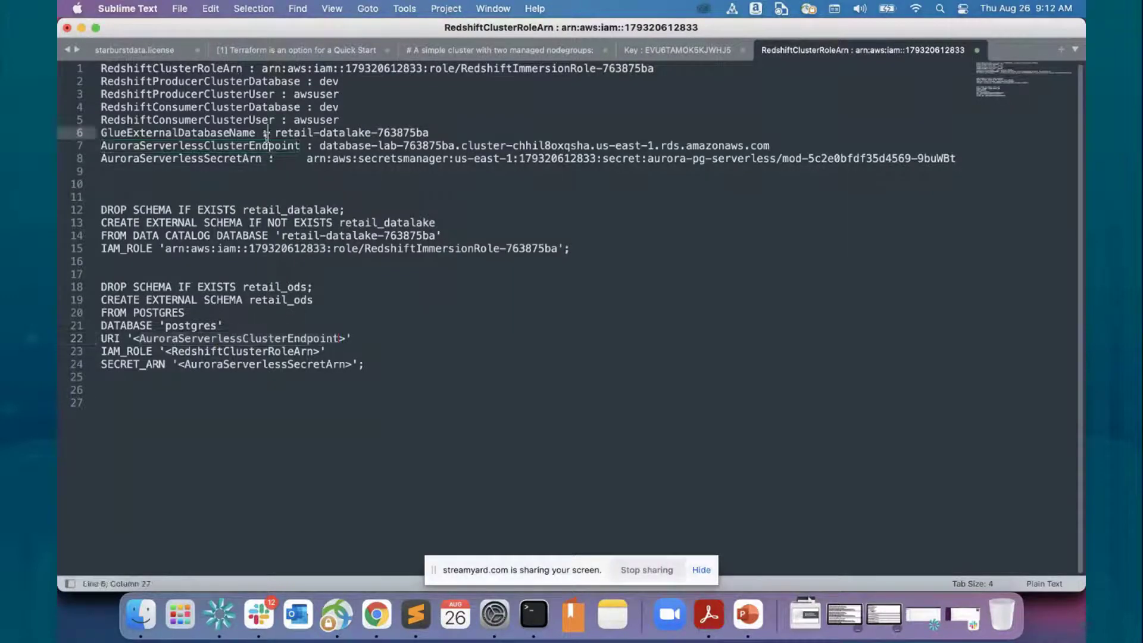
pyautogui.doubleClick(252, 145)
pyautogui.click(306, 149)
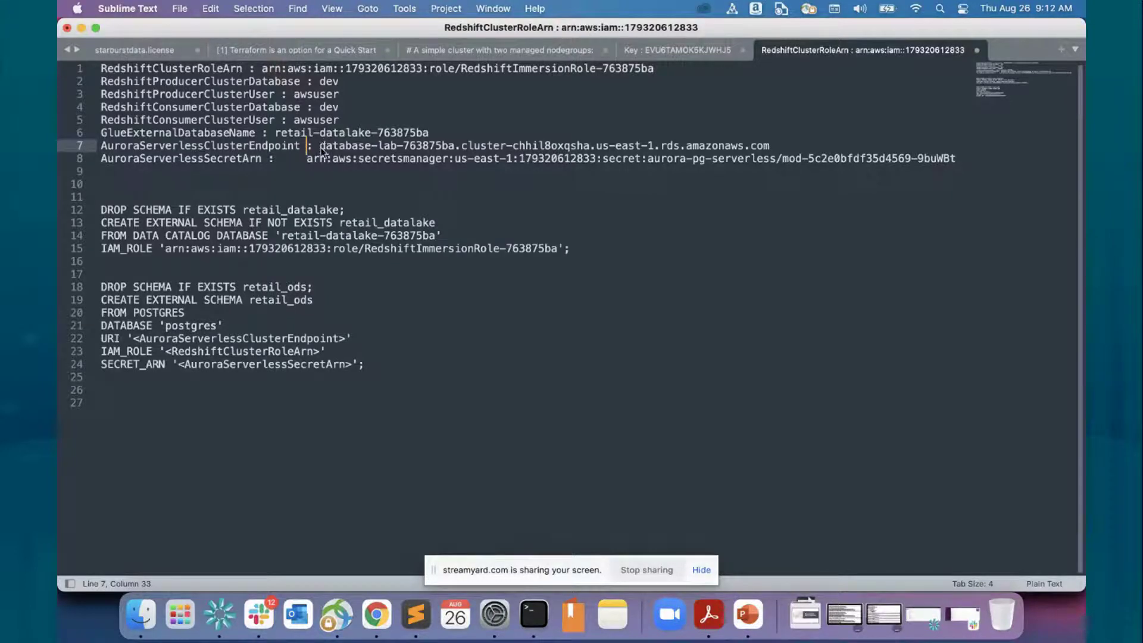
pyautogui.press('super+Tab')
pyautogui.scroll(1, 524, 391)
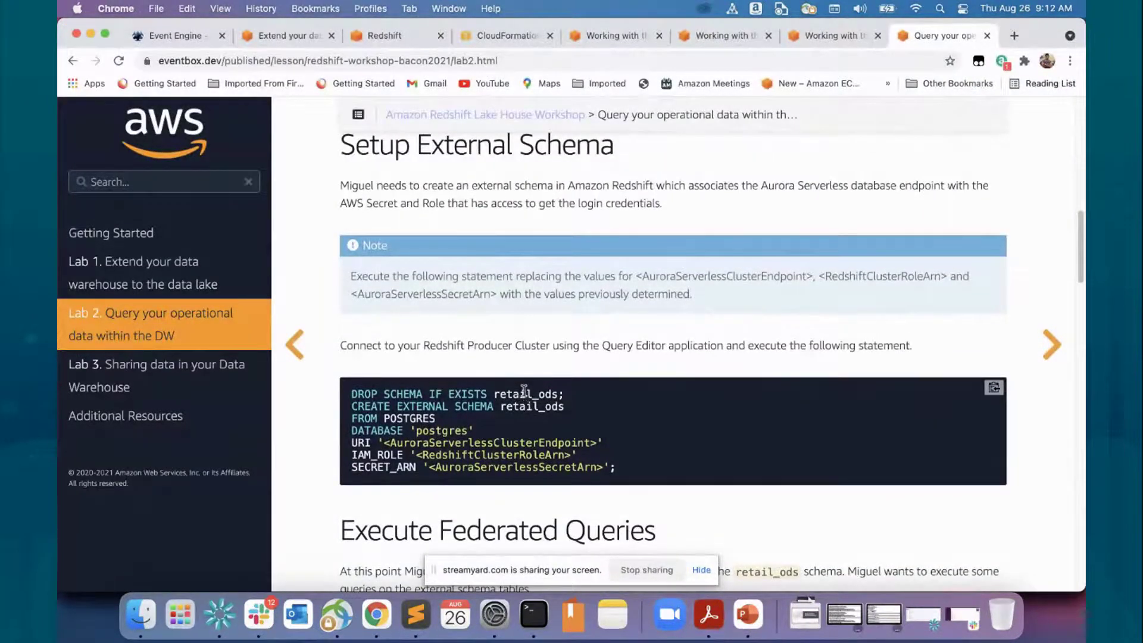
pyautogui.moveTo(518, 345); pyautogui.dragTo(551, 345)
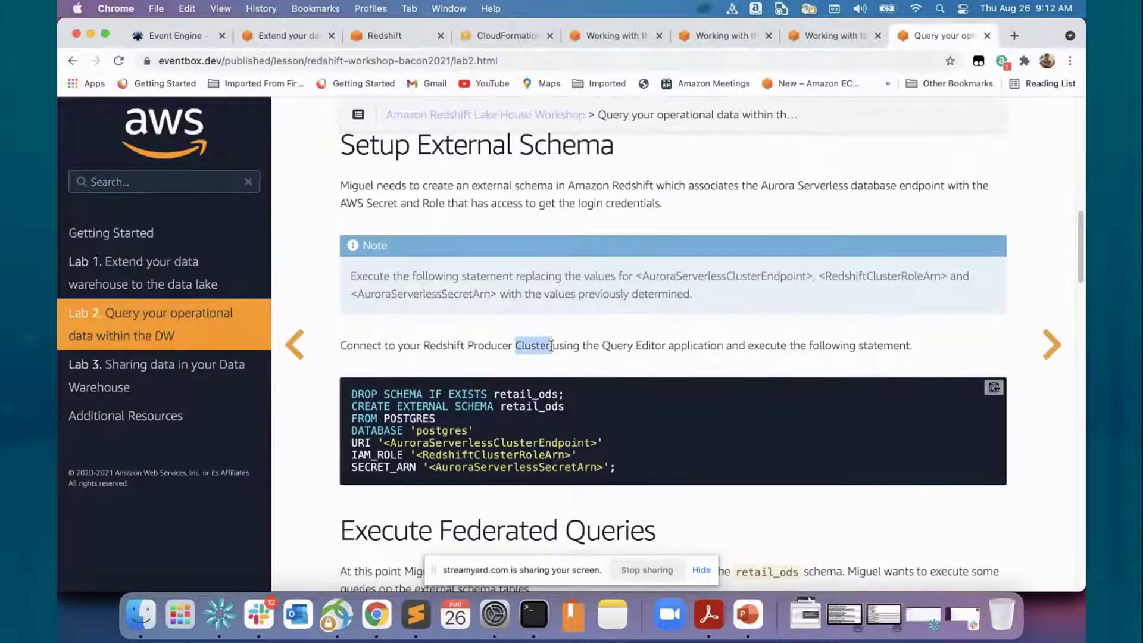
pyautogui.press('super+Tab')
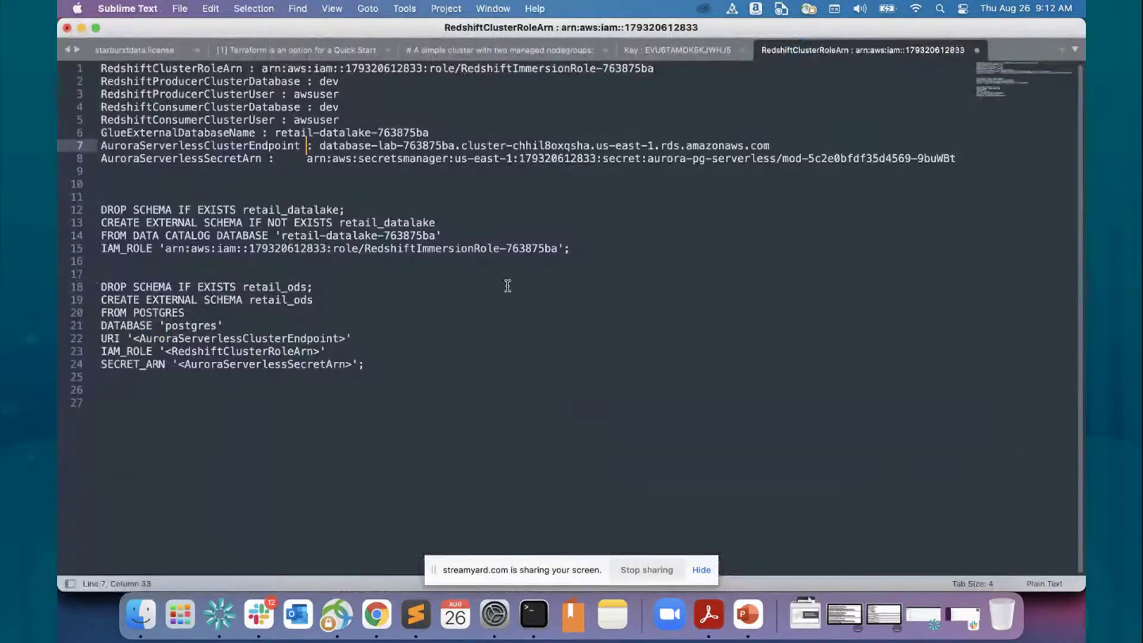
# Replace the URI placeholder in the retail_ods statement with database-lab-763875ba.cluster-chhil8oxqsha.us-east-1.rds.amazonaws.com
pyautogui.click(506, 286)
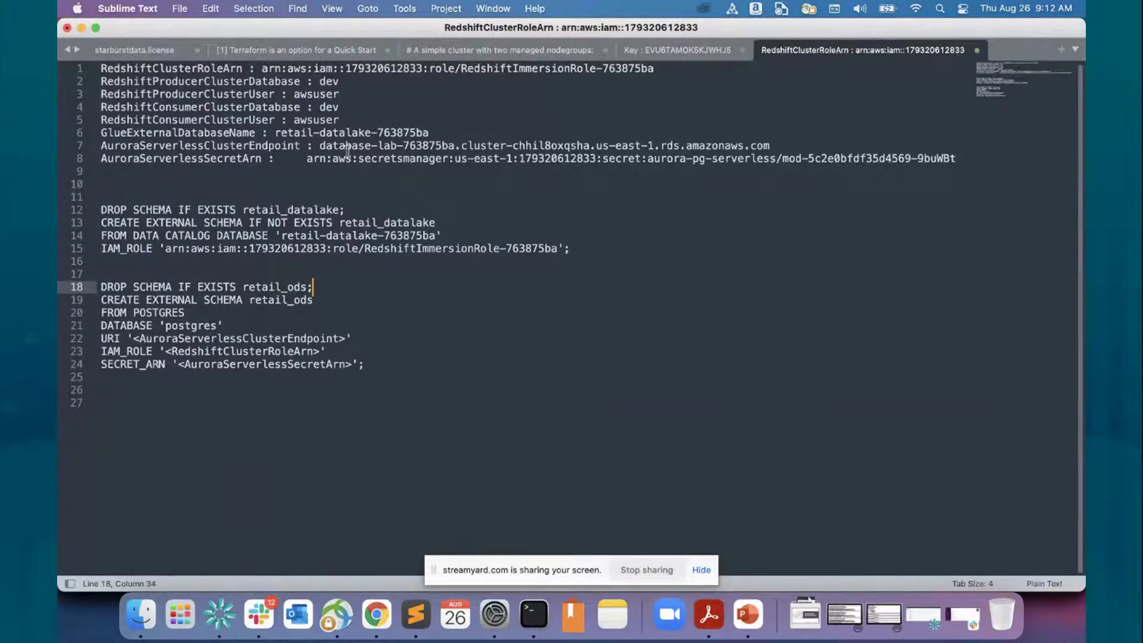
pyautogui.moveTo(320, 146); pyautogui.dragTo(377, 145)
pyautogui.moveTo(565, 143); pyautogui.dragTo(769, 145)
pyautogui.press('super+c')
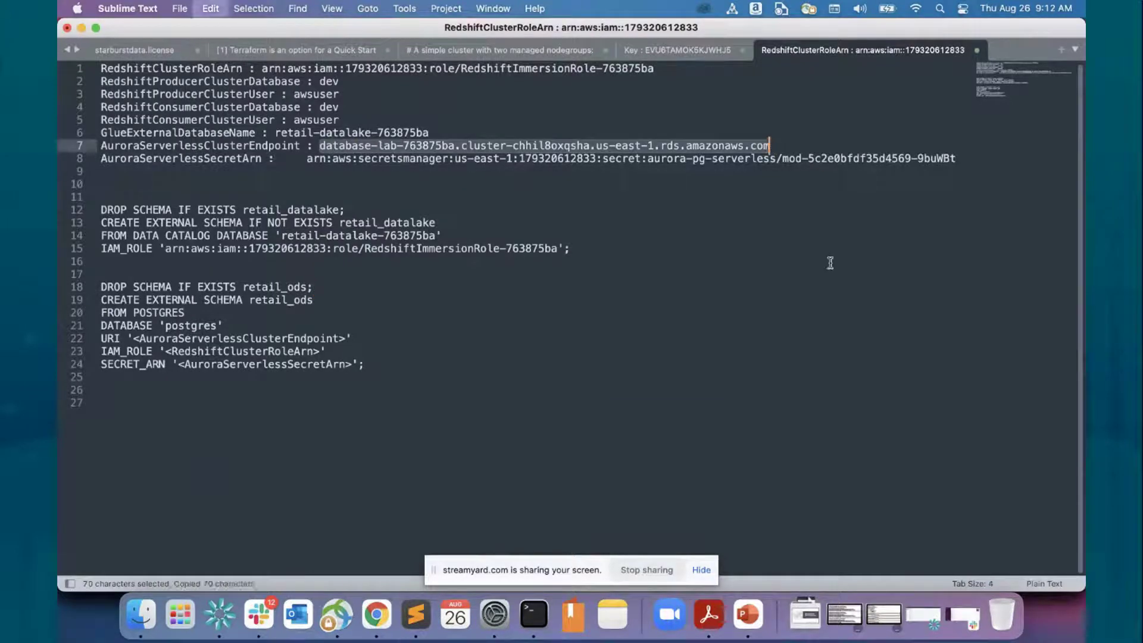
pyautogui.click(196, 350)
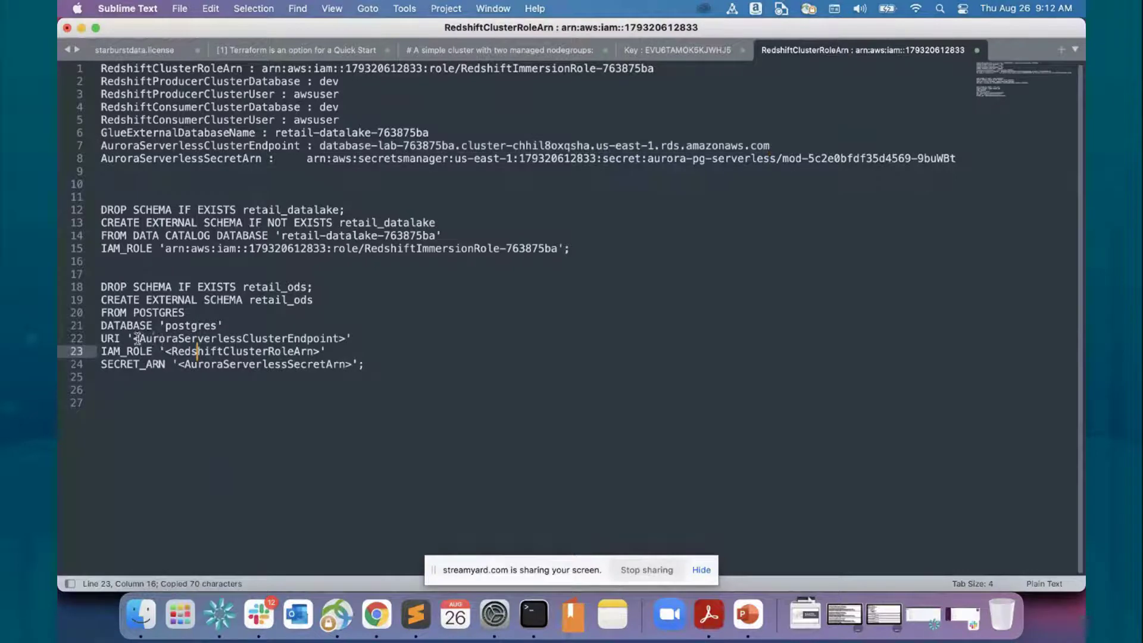
pyautogui.moveTo(133, 339); pyautogui.dragTo(338, 340)
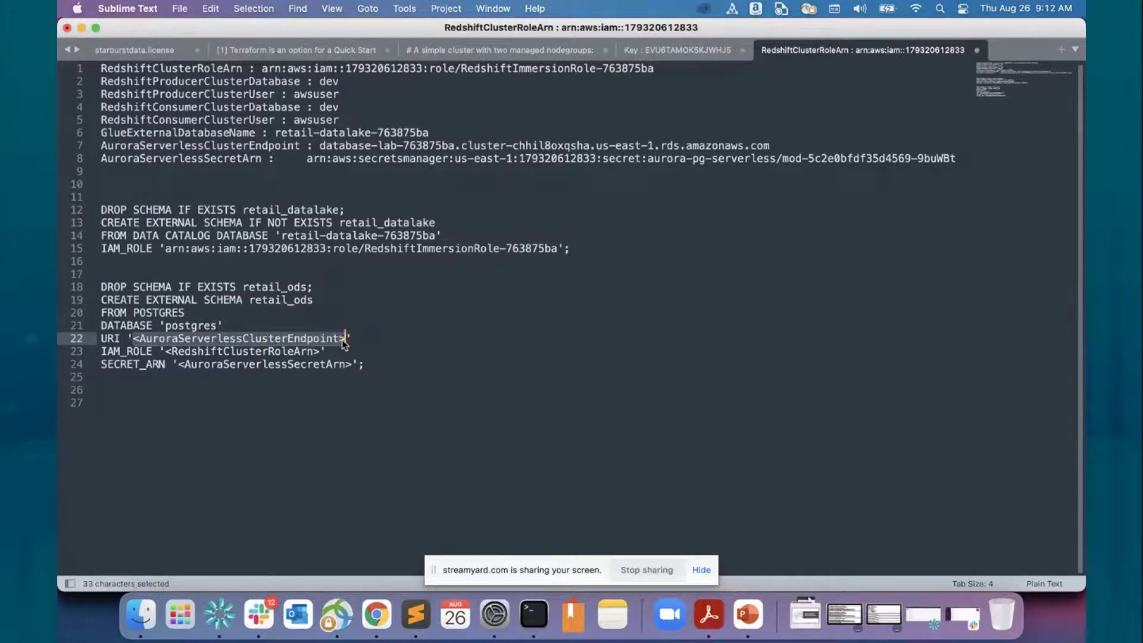
pyautogui.press('super+v')
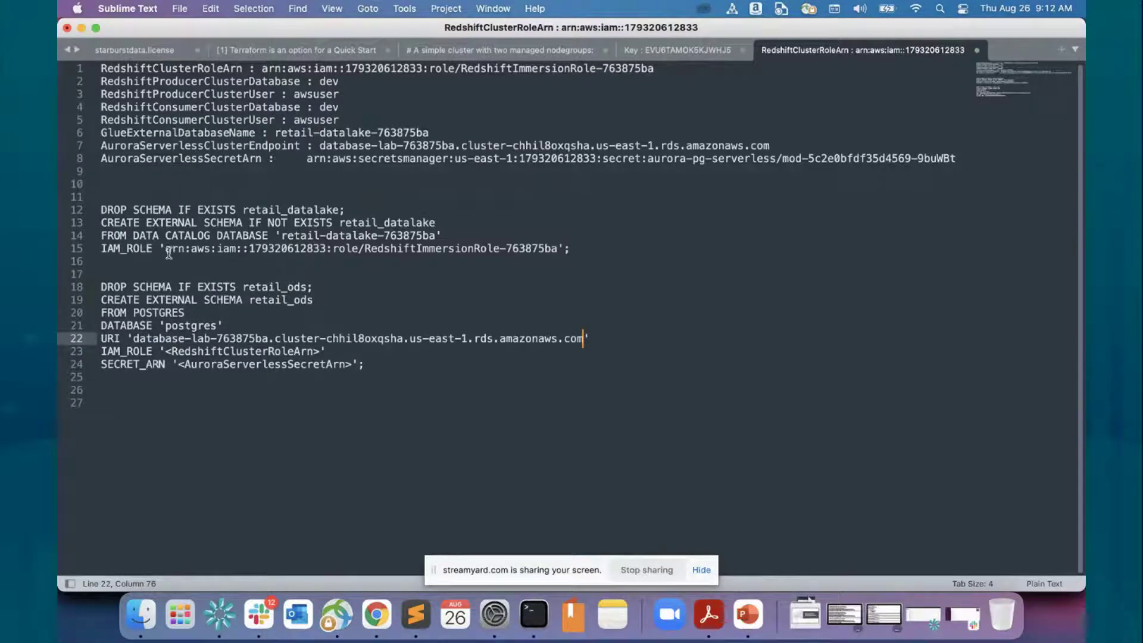
# Replace the IAM_ROLE placeholder in the retail_ods statement with the RedshiftImmersionRole-763875ba ARN from the retail_datalake statement
pyautogui.moveTo(165, 249); pyautogui.dragTo(555, 250)
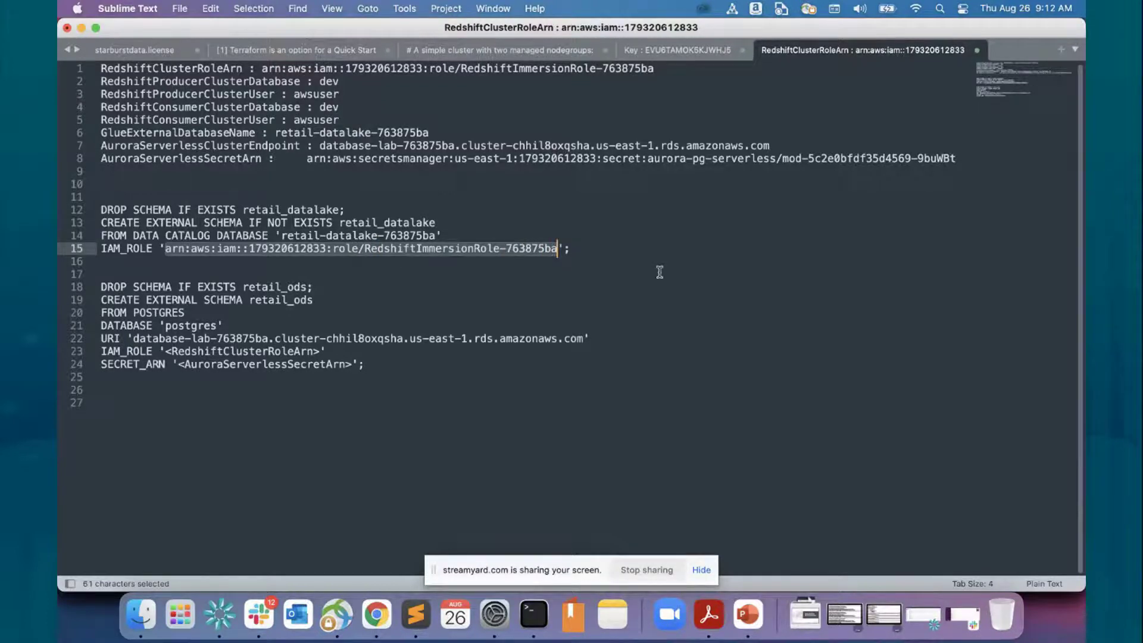
pyautogui.press('super+c')
pyautogui.moveTo(165, 351); pyautogui.dragTo(318, 351)
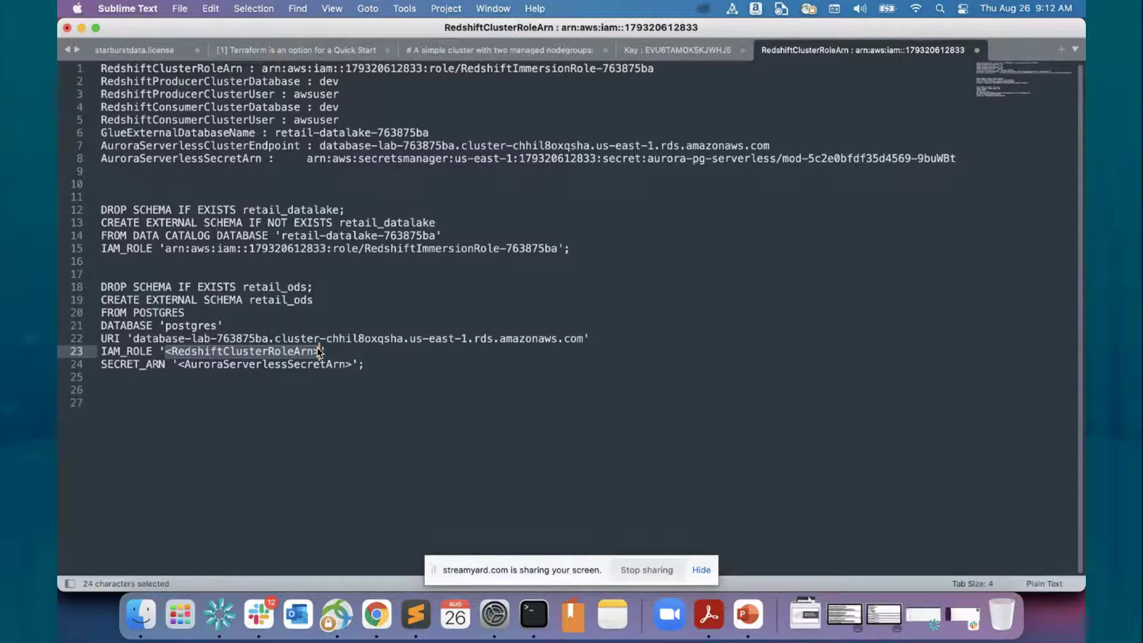
pyautogui.press('super+v')
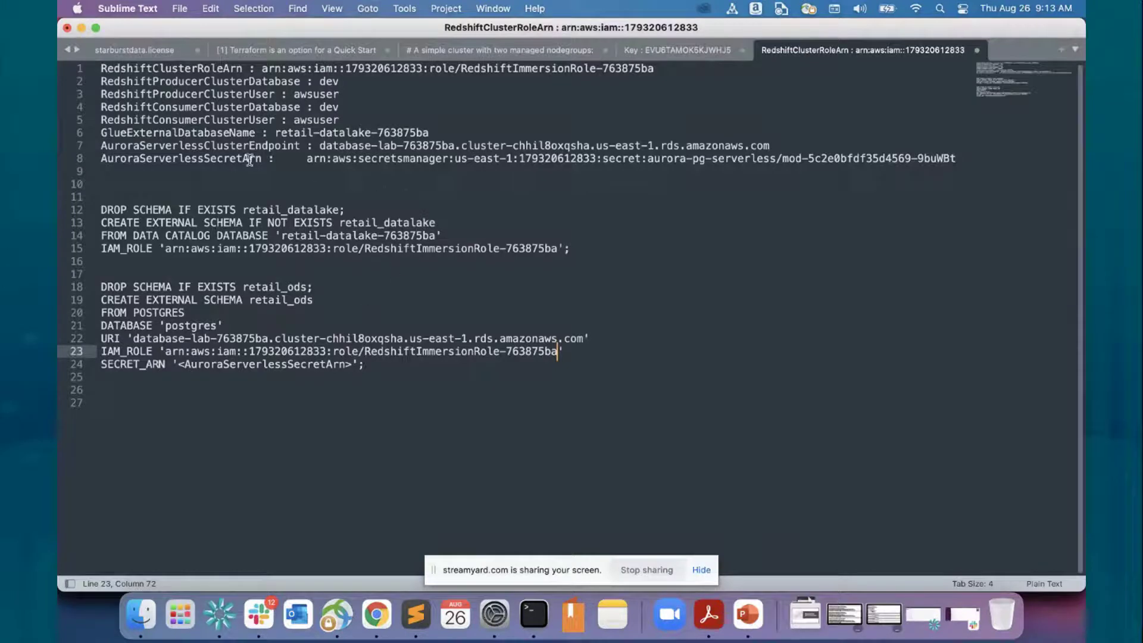
# Replace the SECRET_ARN placeholder in the retail_ods statement with the AuroraServerlessSecretArn value from the notes
pyautogui.doubleClick(237, 365)
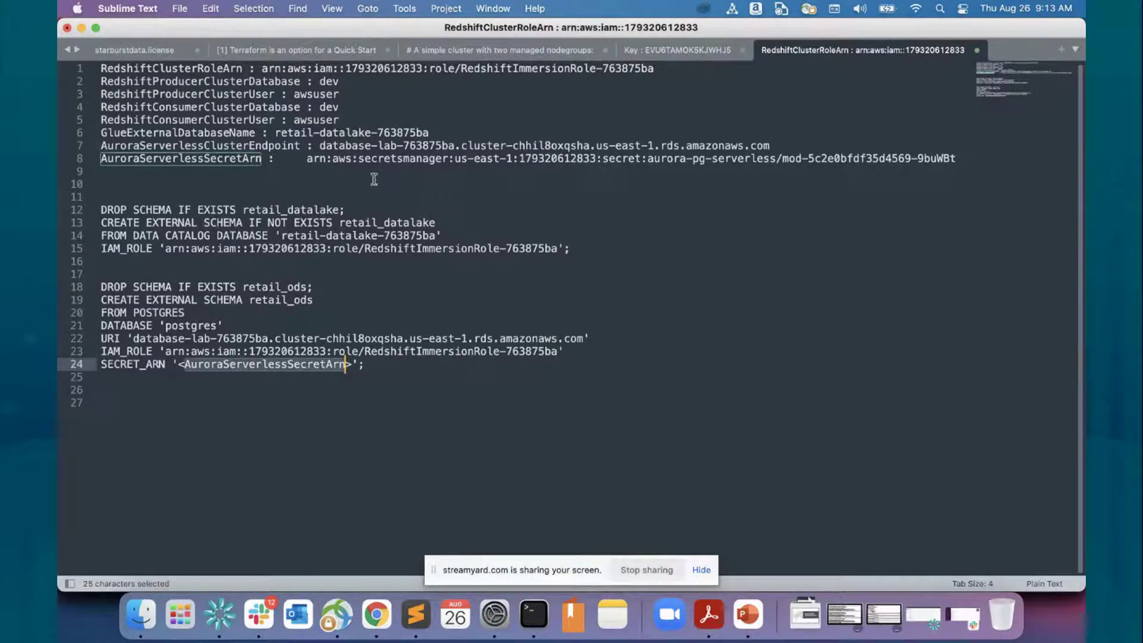
pyautogui.click(325, 185)
pyautogui.moveTo(307, 158); pyautogui.dragTo(955, 158)
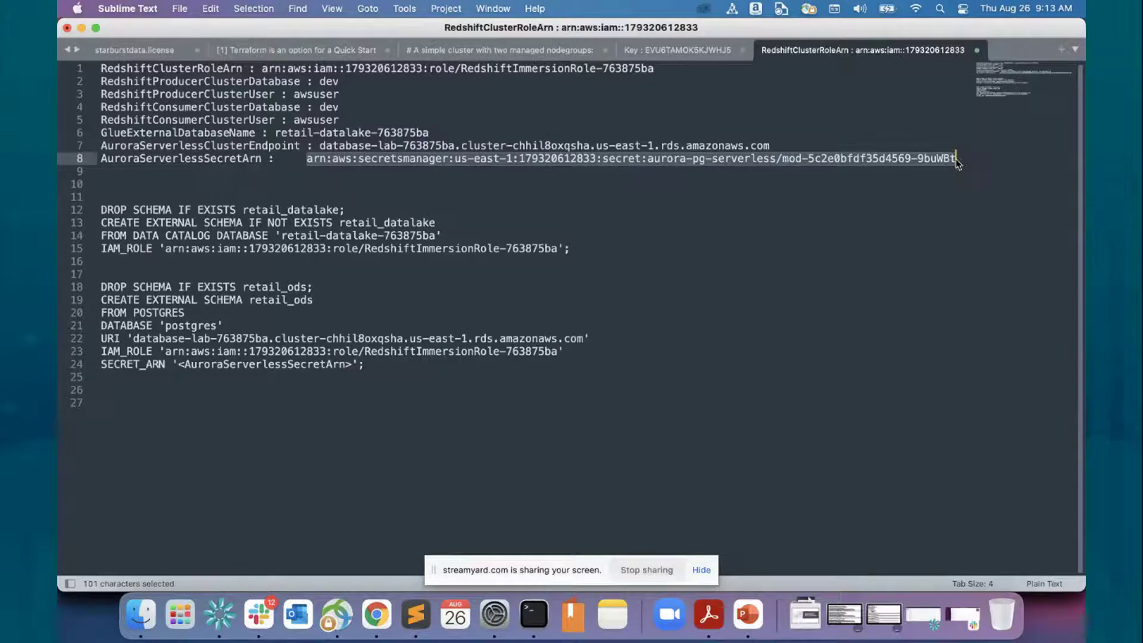
pyautogui.press('super+c')
pyautogui.moveTo(178, 363); pyautogui.dragTo(351, 367)
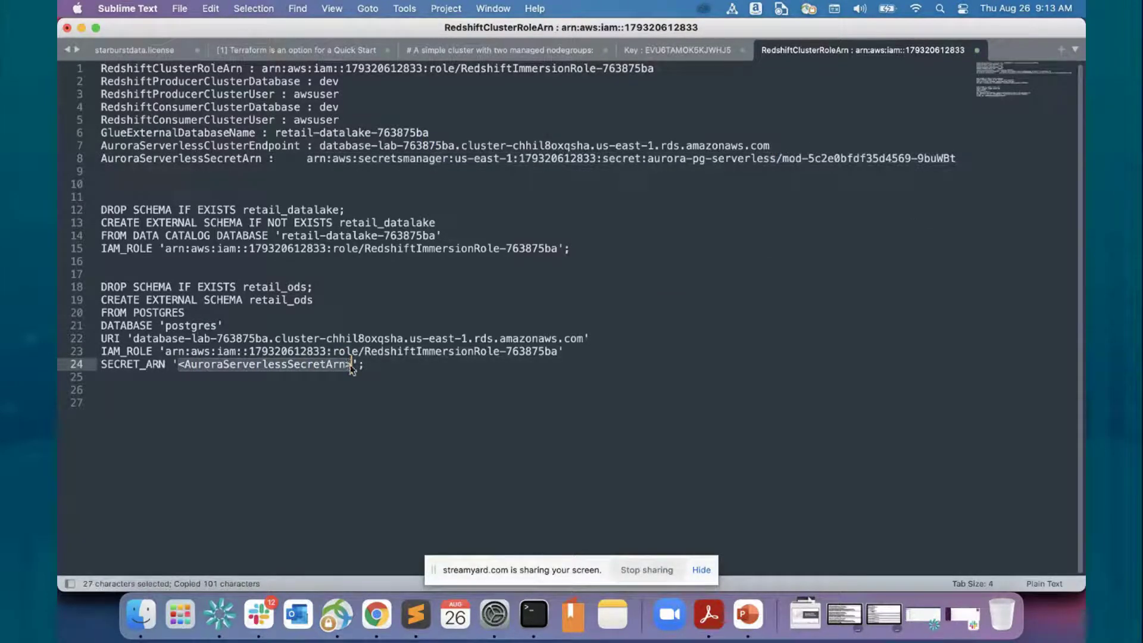
pyautogui.press('super+v')
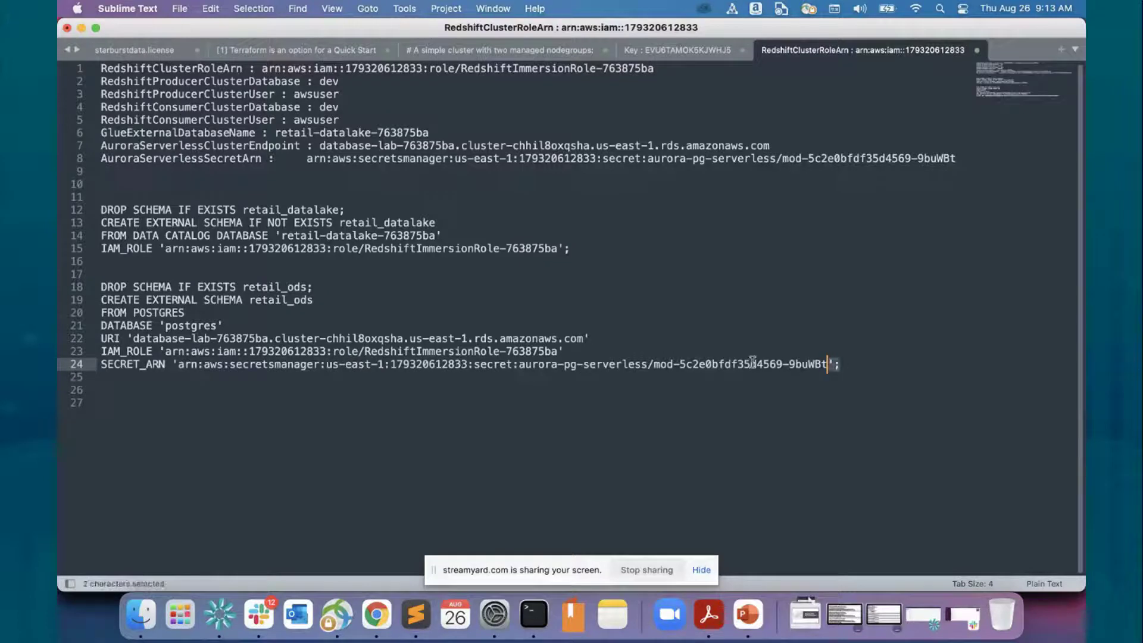
# Copy the completed retail_ods external schema statement from the notes into the Redshift query editor, replacing the text of Query 2
pyautogui.moveTo(840, 364); pyautogui.dragTo(86, 290)
pyautogui.press('super+c')
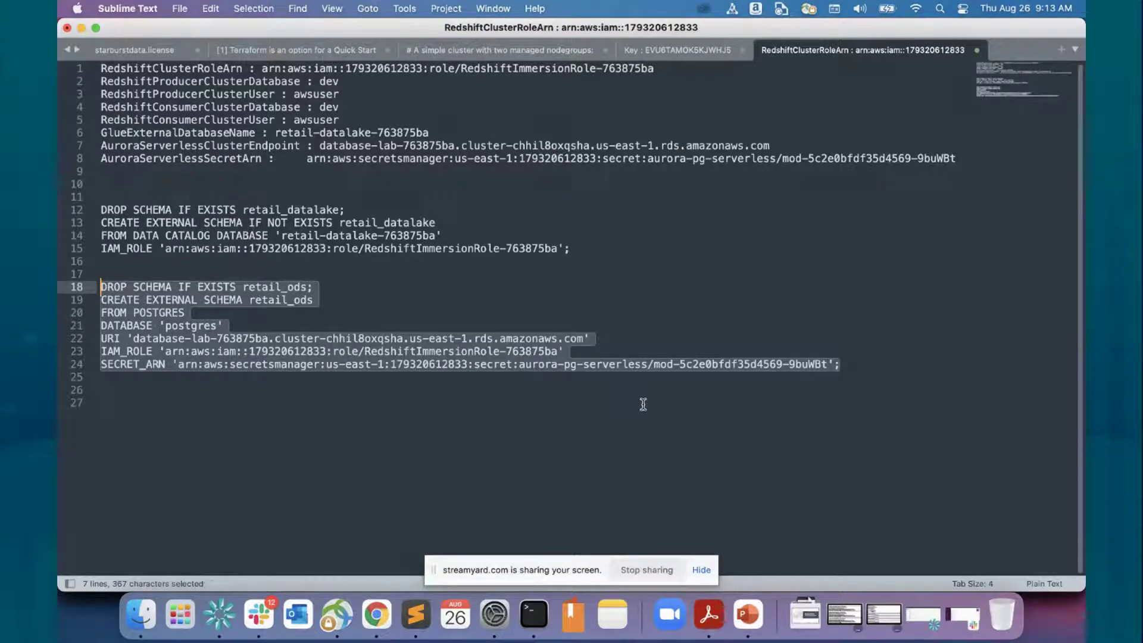
pyautogui.press('super+Tab')
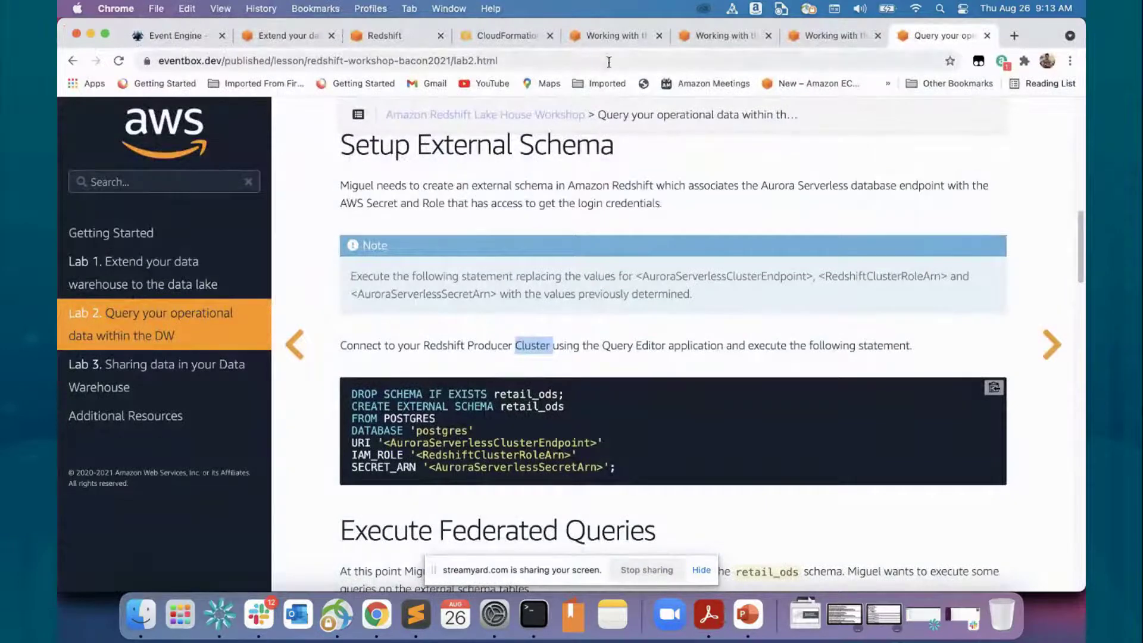
pyautogui.click(386, 37)
pyautogui.scroll(5, 565, 258)
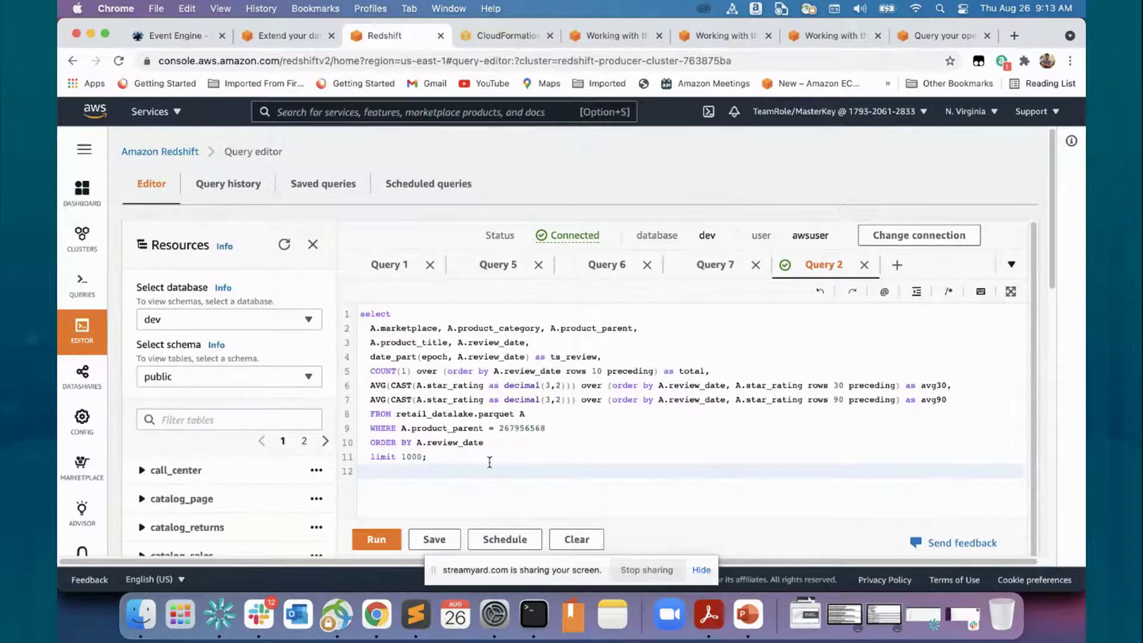
pyautogui.moveTo(469, 468); pyautogui.dragTo(336, 317)
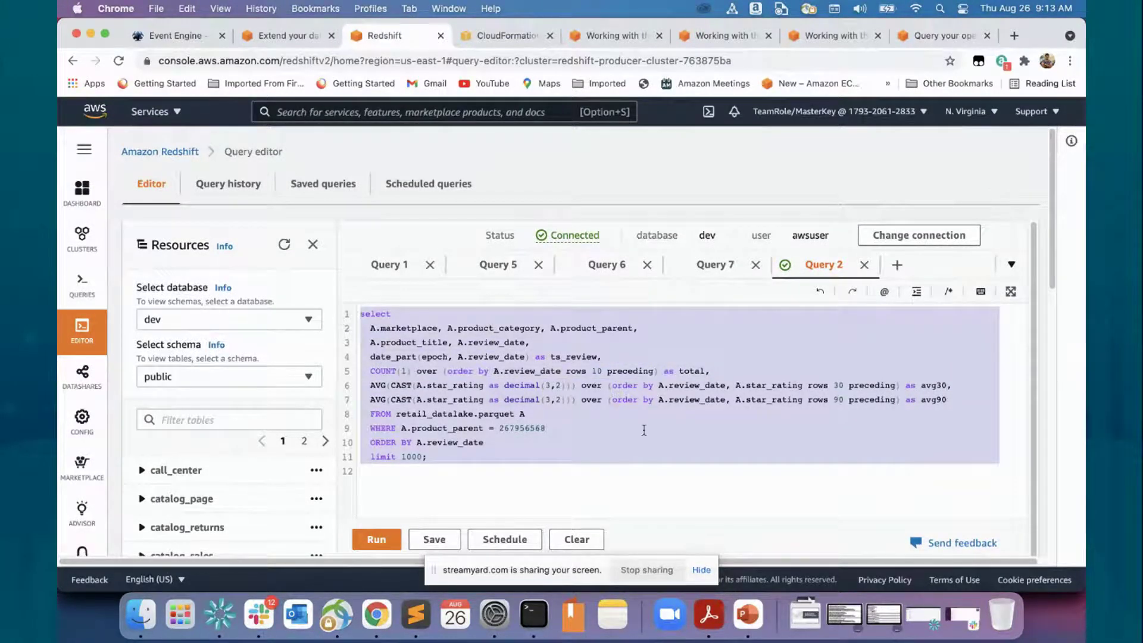
pyautogui.press('super+v')
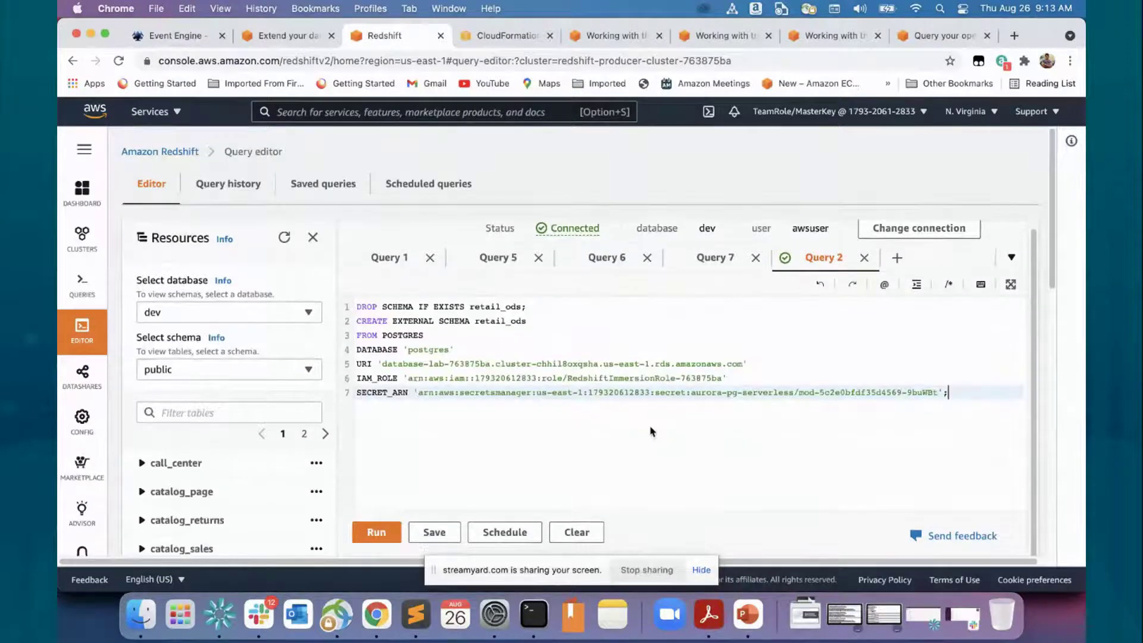
# Run the retail_ods external schema statement on the producer cluster, check its completion status, and run it again
pyautogui.click(375, 540)
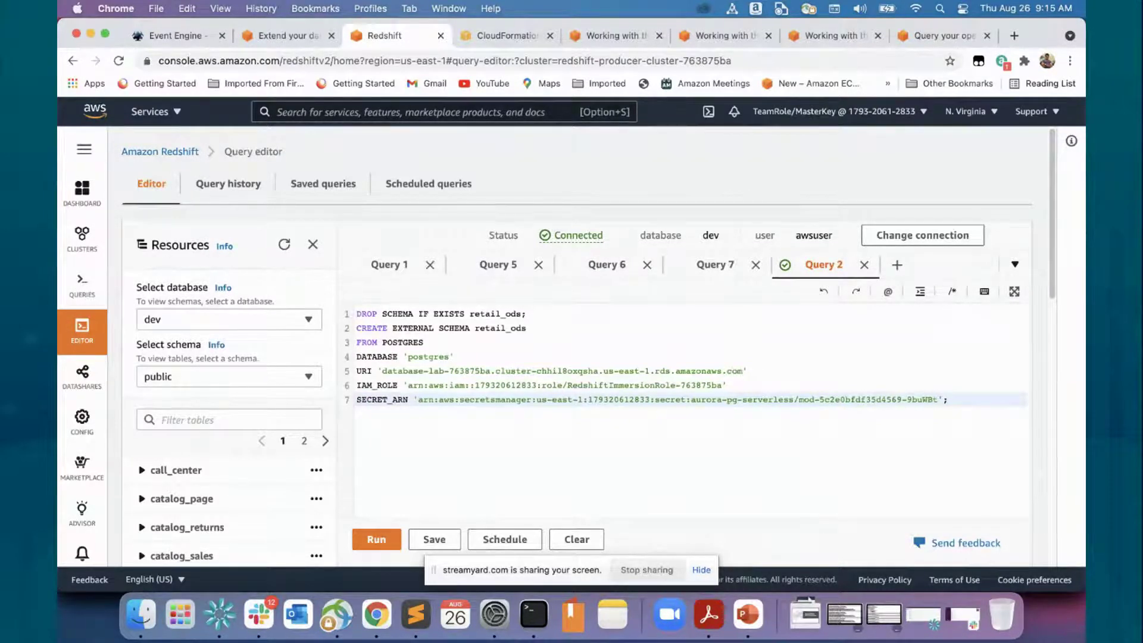
pyautogui.scroll(-5, 735, 423)
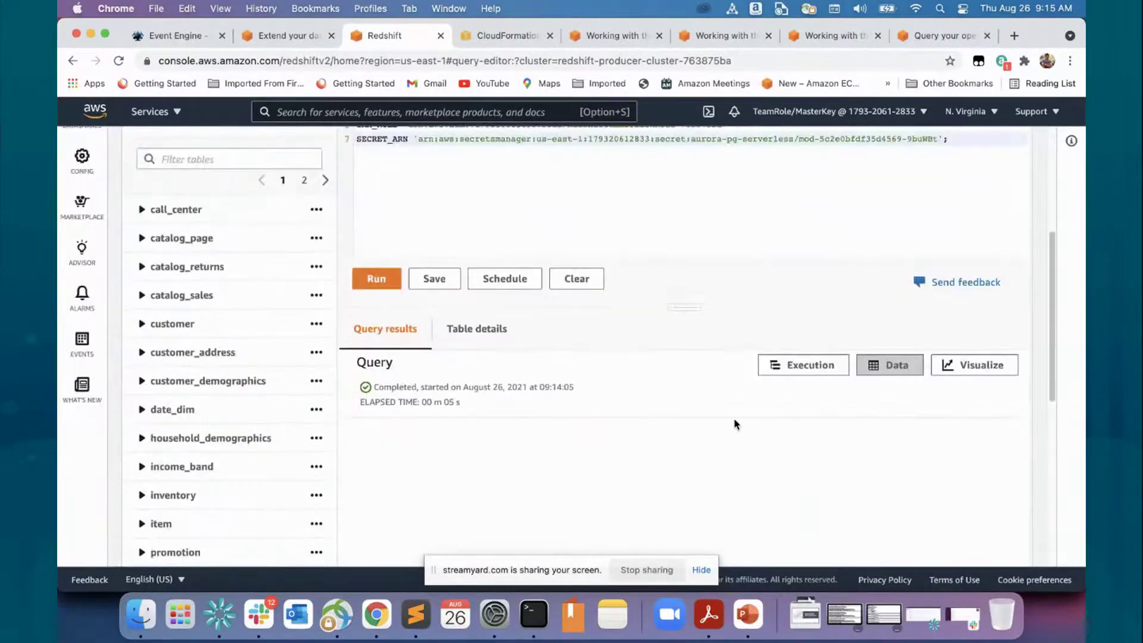
pyautogui.scroll(1, 526, 429)
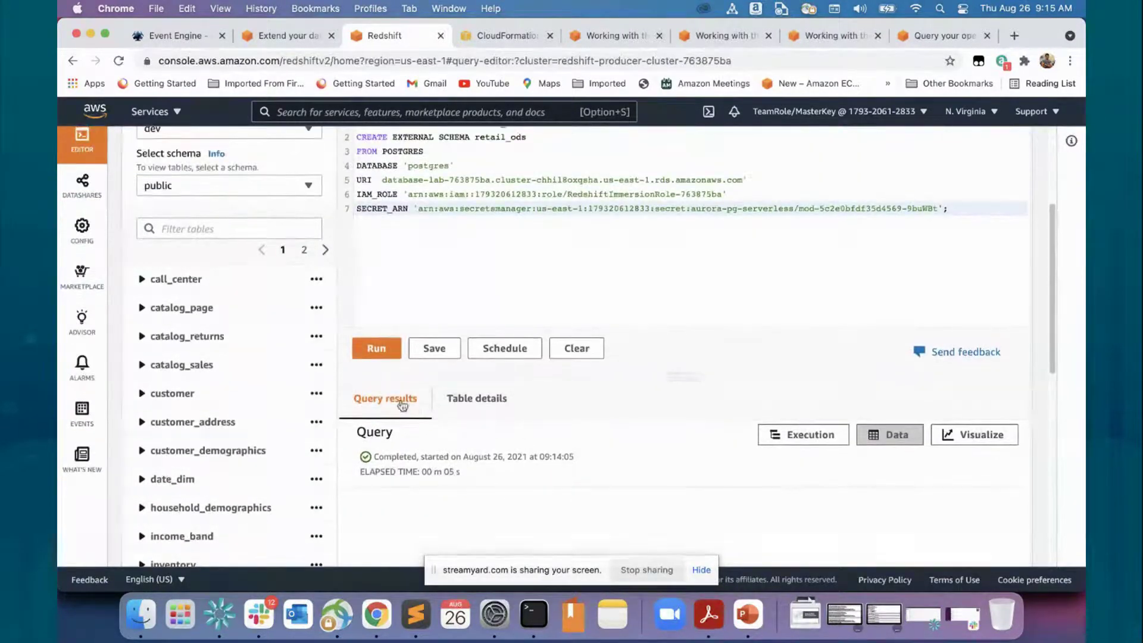
pyautogui.click(376, 351)
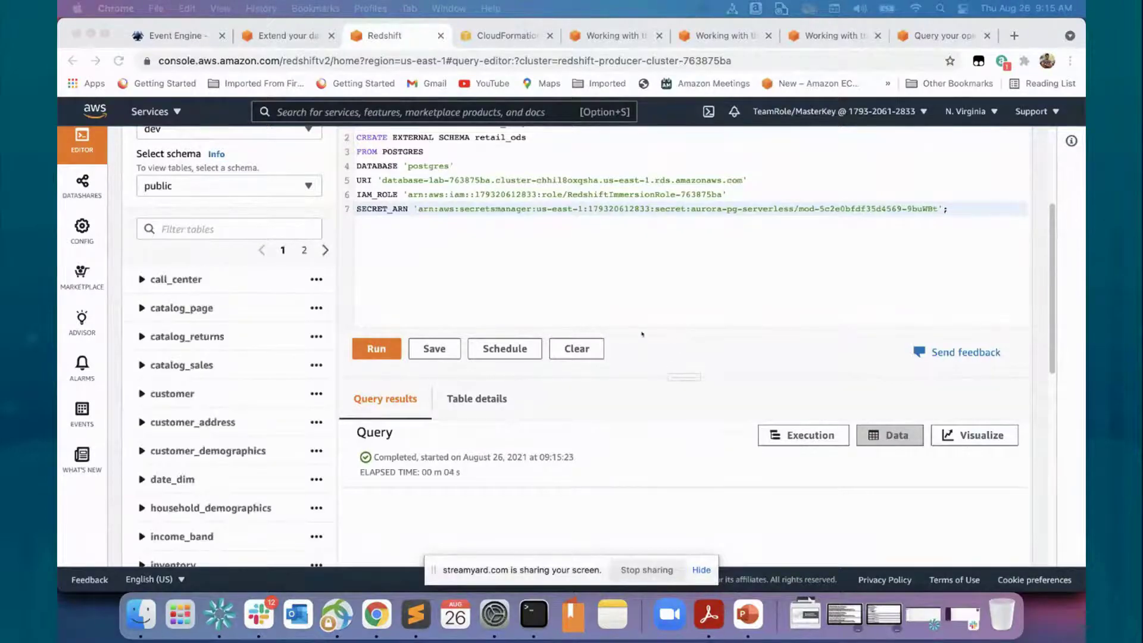
# Replace the statement with select * from retail_ods.inventory where inv_updates > dateadd(day,-1,current_date); and run it
pyautogui.scroll(5, 472, 258)
pyautogui.click(530, 412)
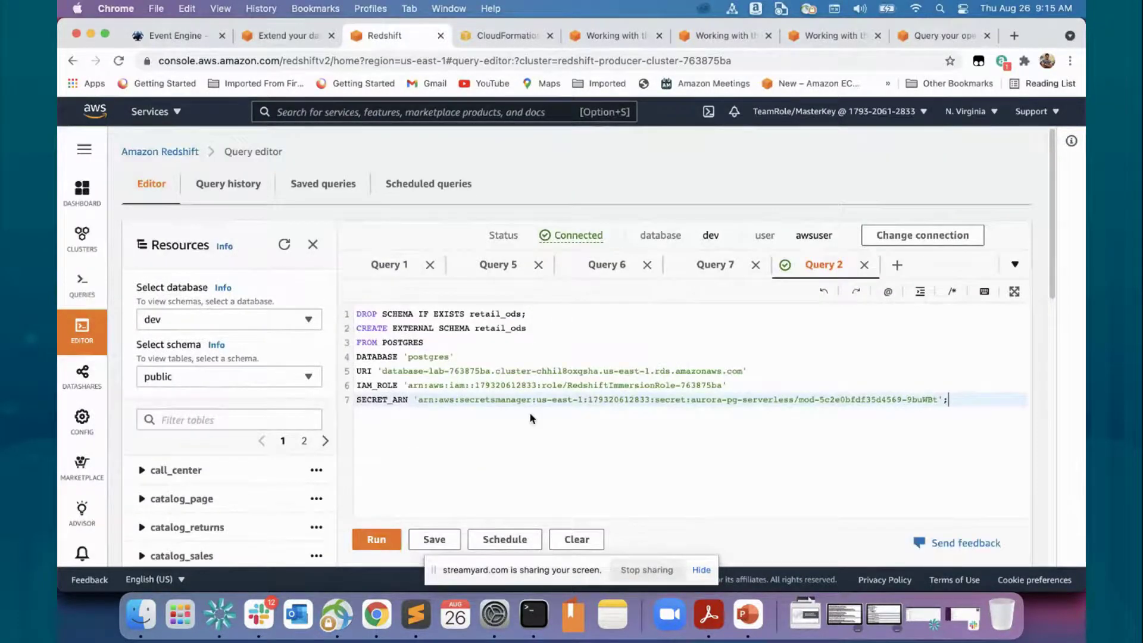
pyautogui.press('super+a')
pyautogui.press('super+v')
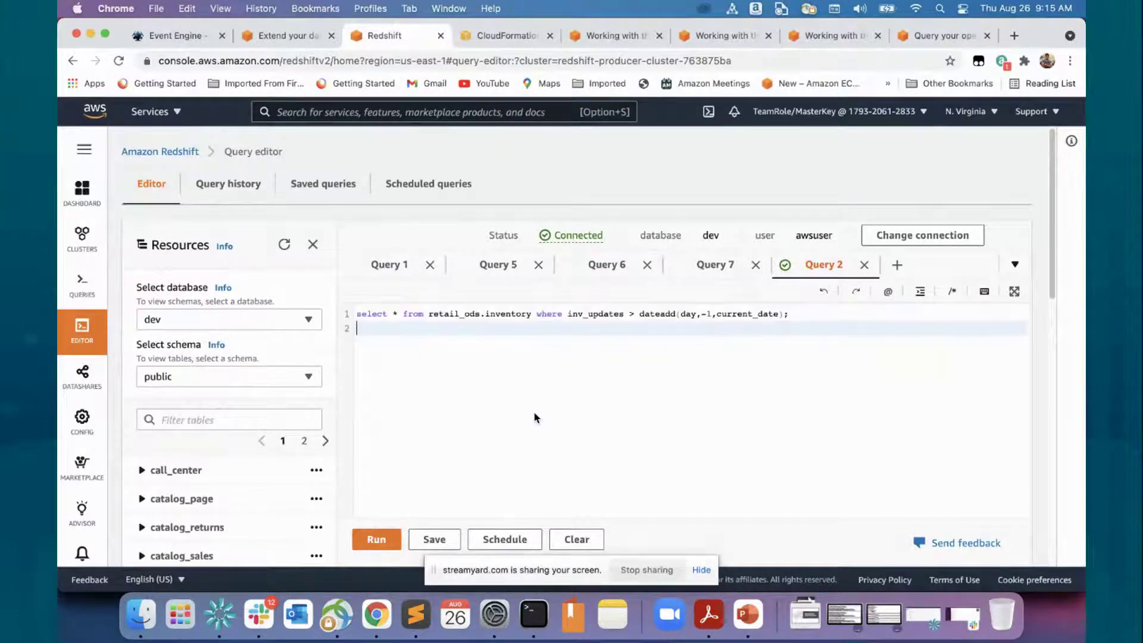
pyautogui.scroll(-3, 510, 403)
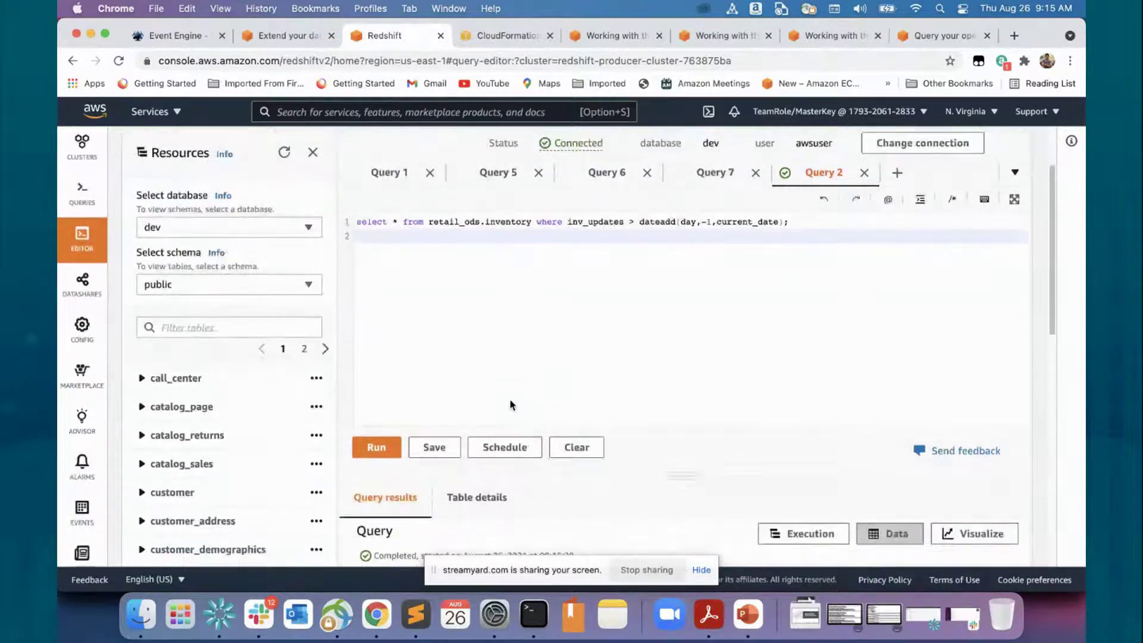
pyautogui.click(369, 451)
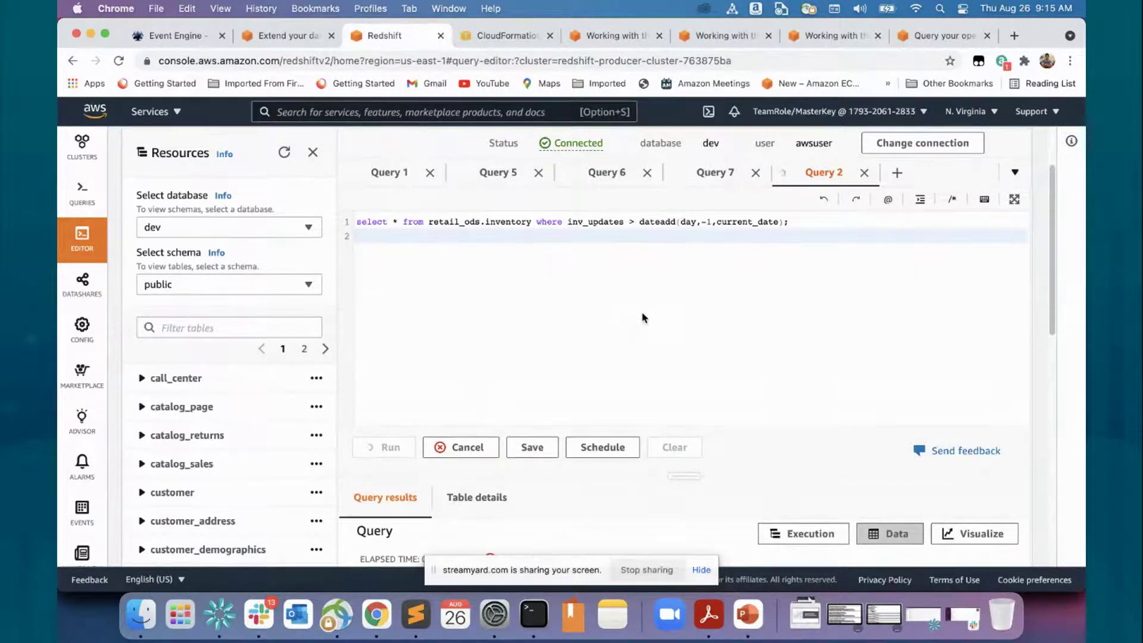
# Examine the outcome of the retail_ods.inventory query and recheck the retail_ods schema statement in the notes
pyautogui.scroll(-3, 642, 318)
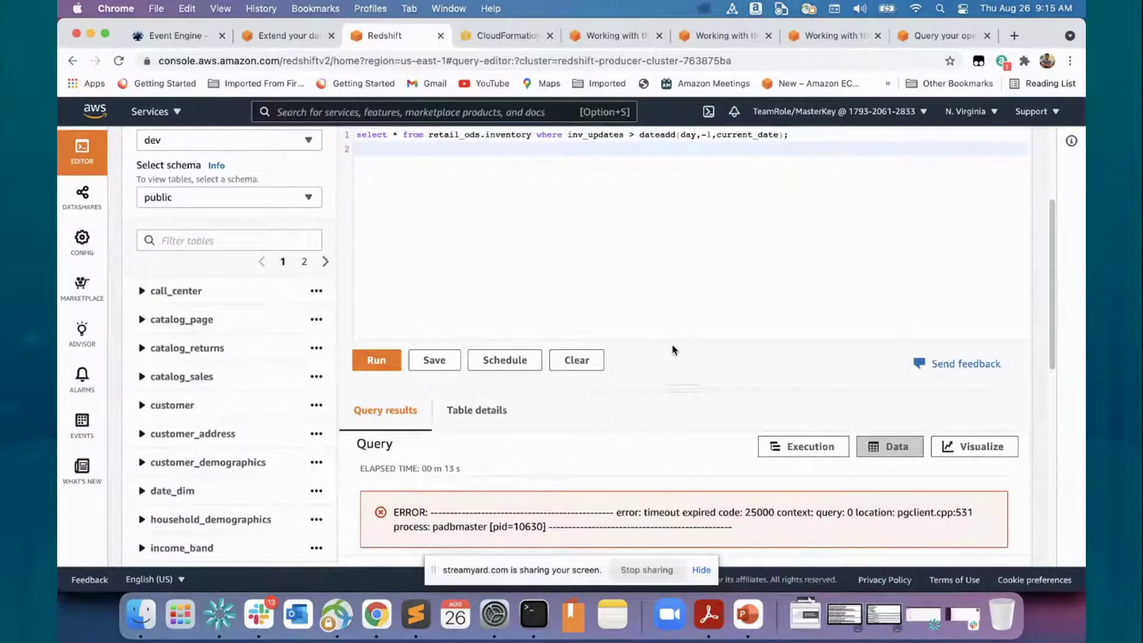
pyautogui.scroll(-3, 673, 350)
pyautogui.scroll(7, 674, 349)
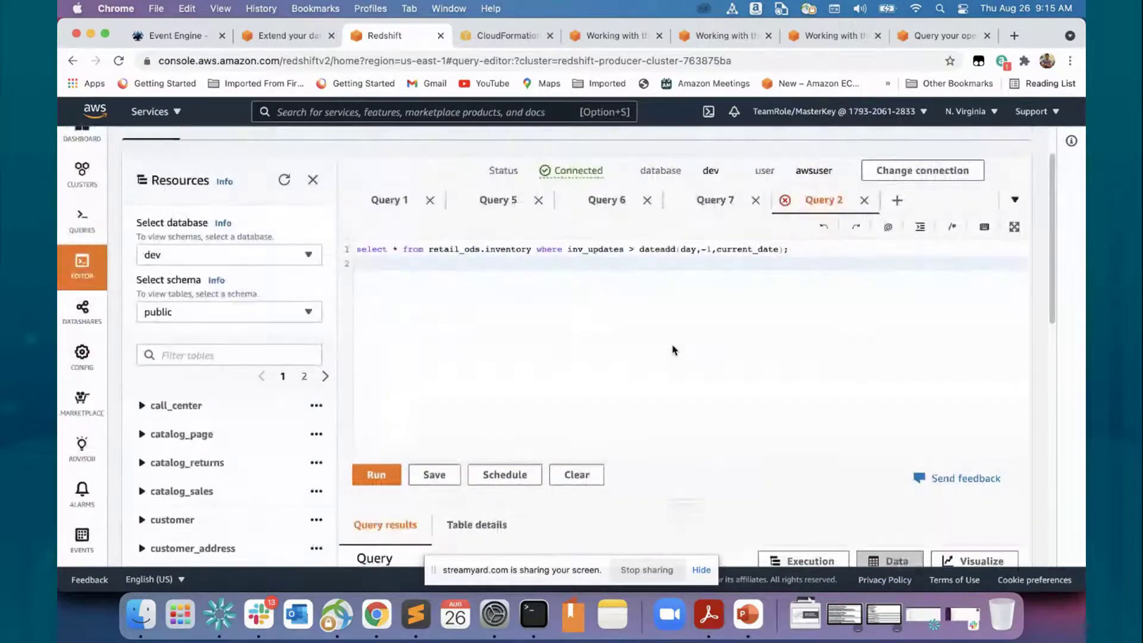
pyautogui.scroll(2, 673, 350)
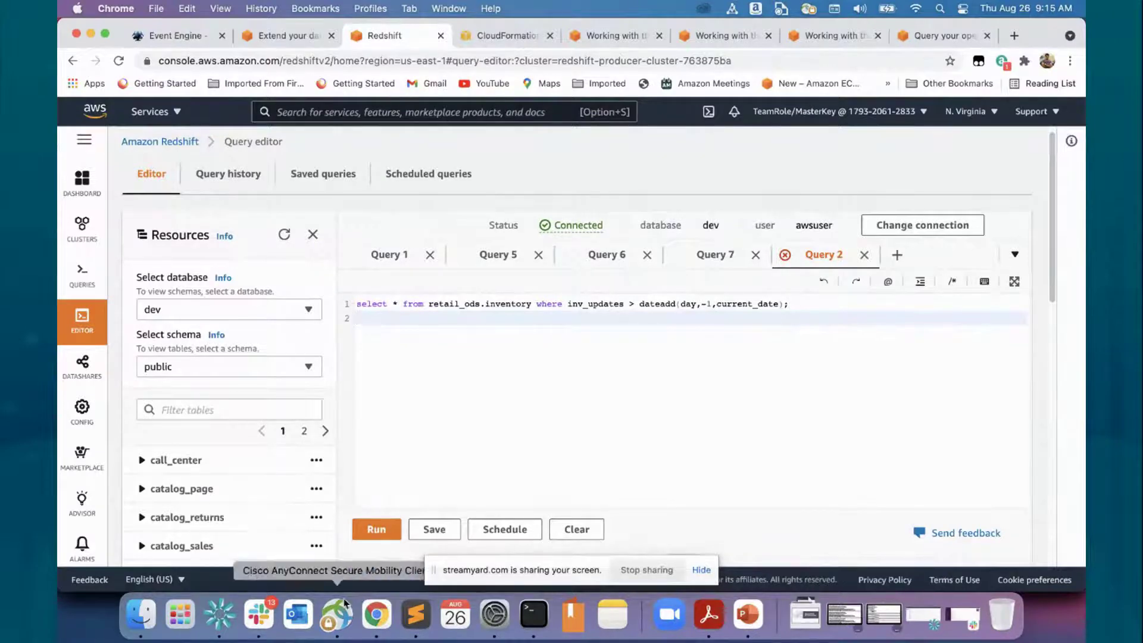
pyautogui.click(417, 613)
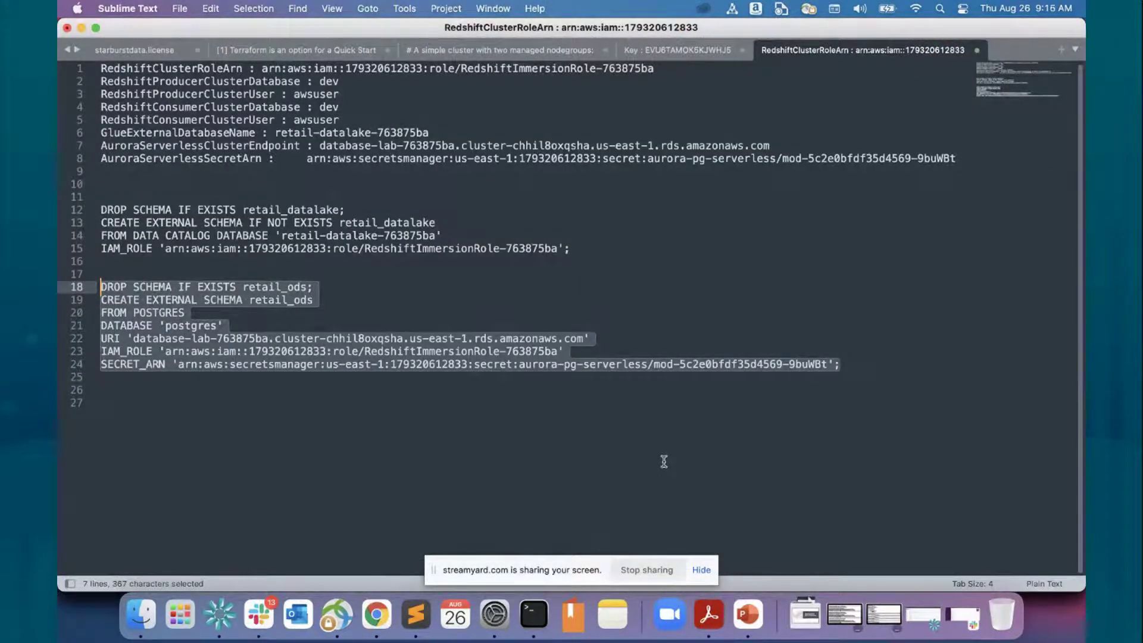
pyautogui.press('super+Tab')
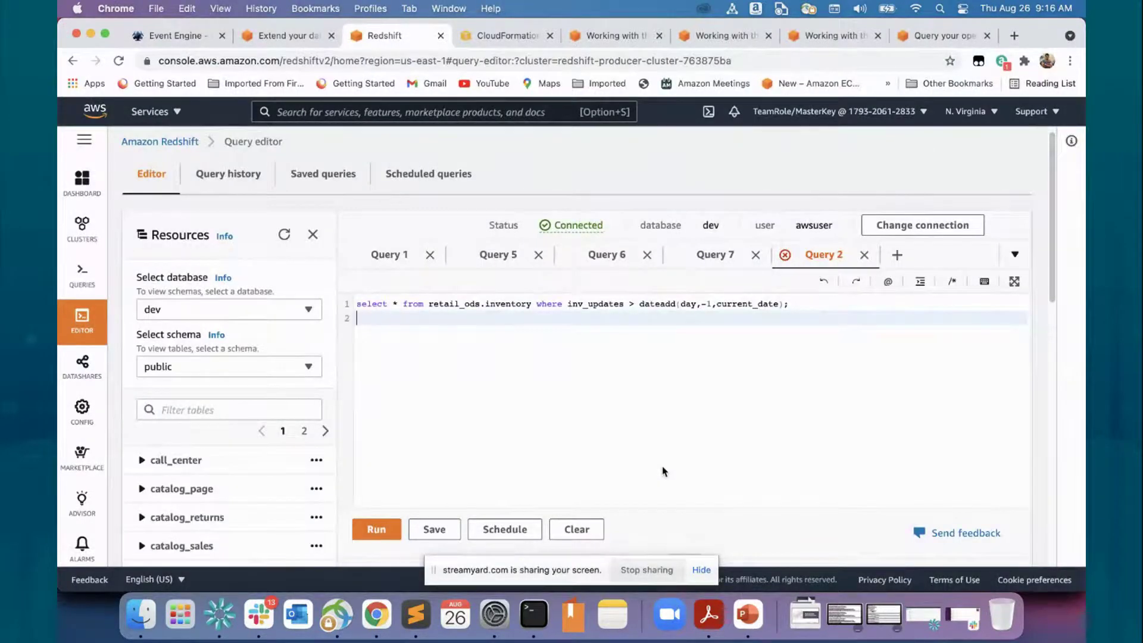
pyautogui.scroll(-3, 664, 472)
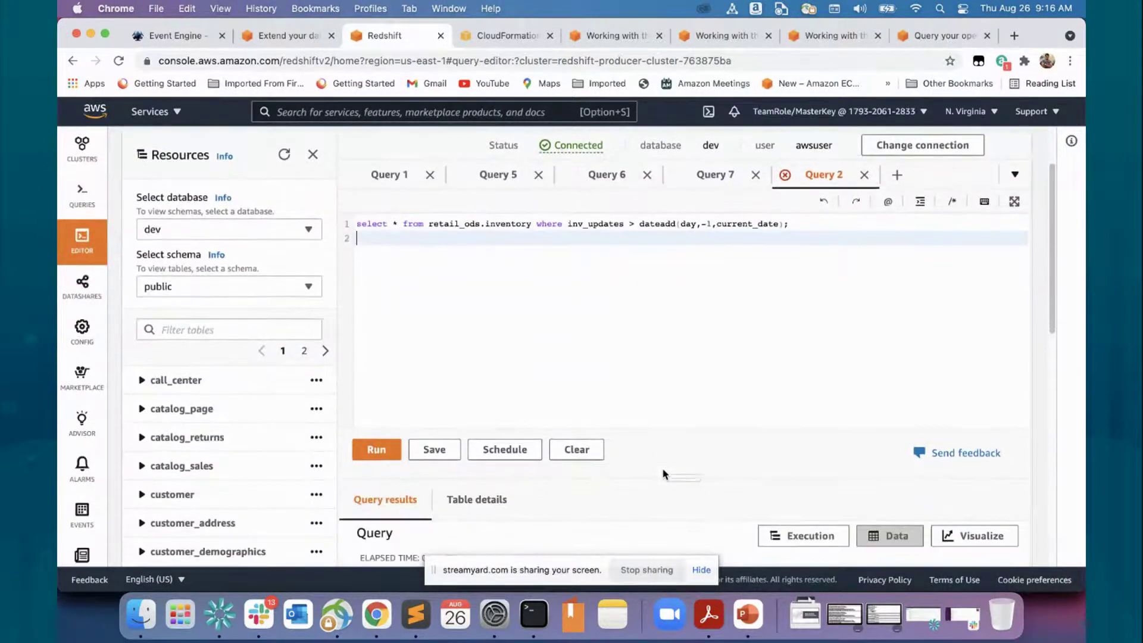
pyautogui.scroll(-1, 664, 473)
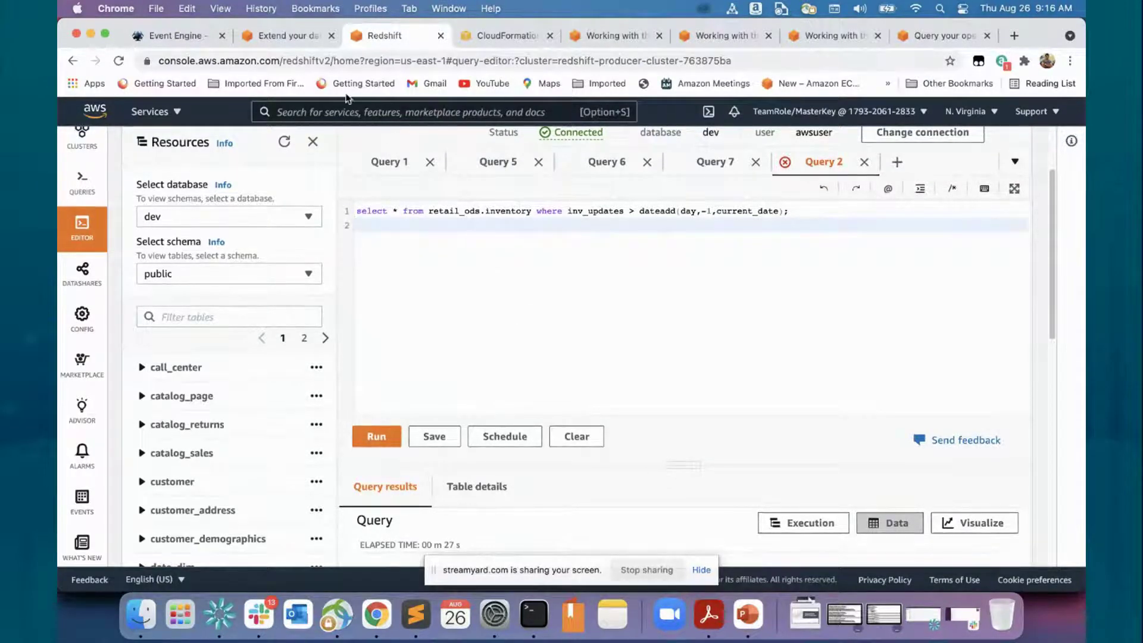
pyautogui.scroll(3, 399, 329)
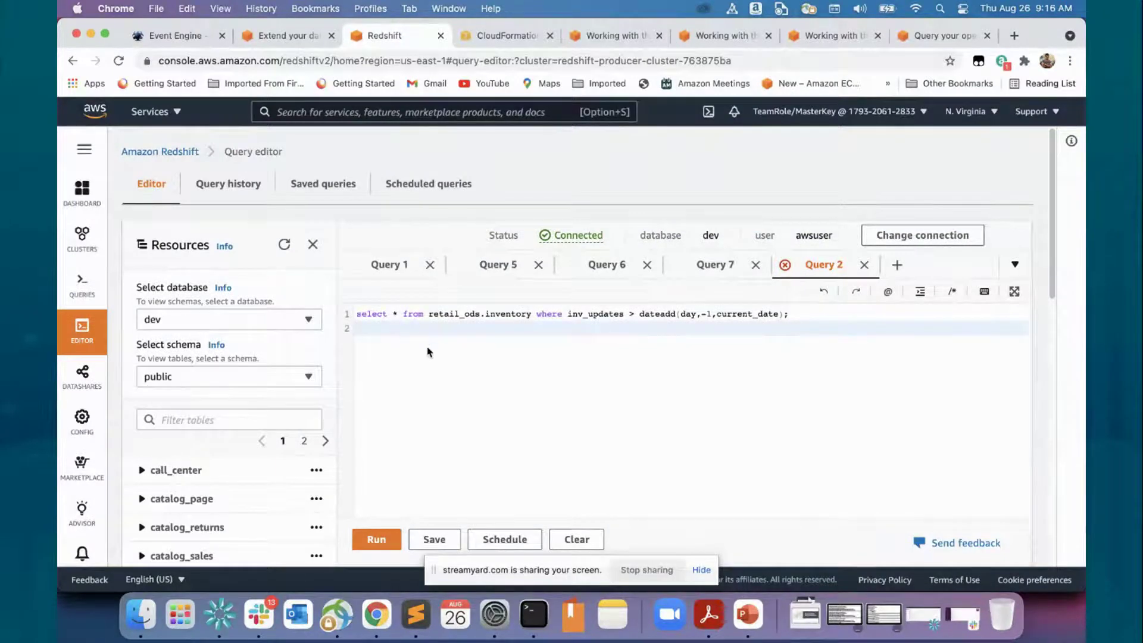
pyautogui.scroll(-5, 452, 363)
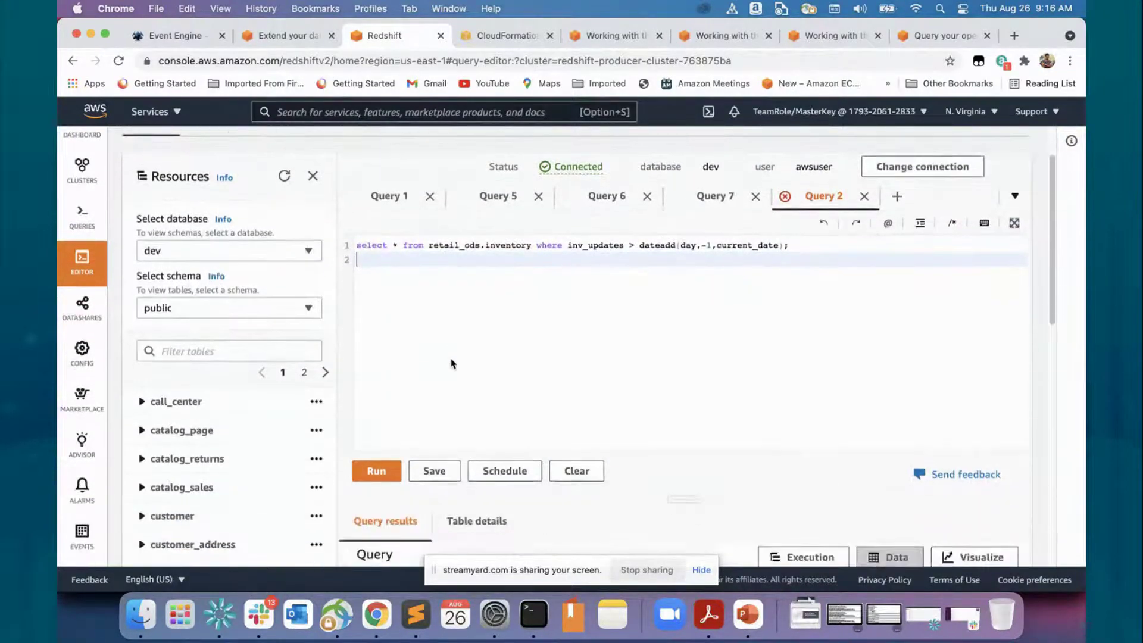
pyautogui.scroll(-3, 452, 363)
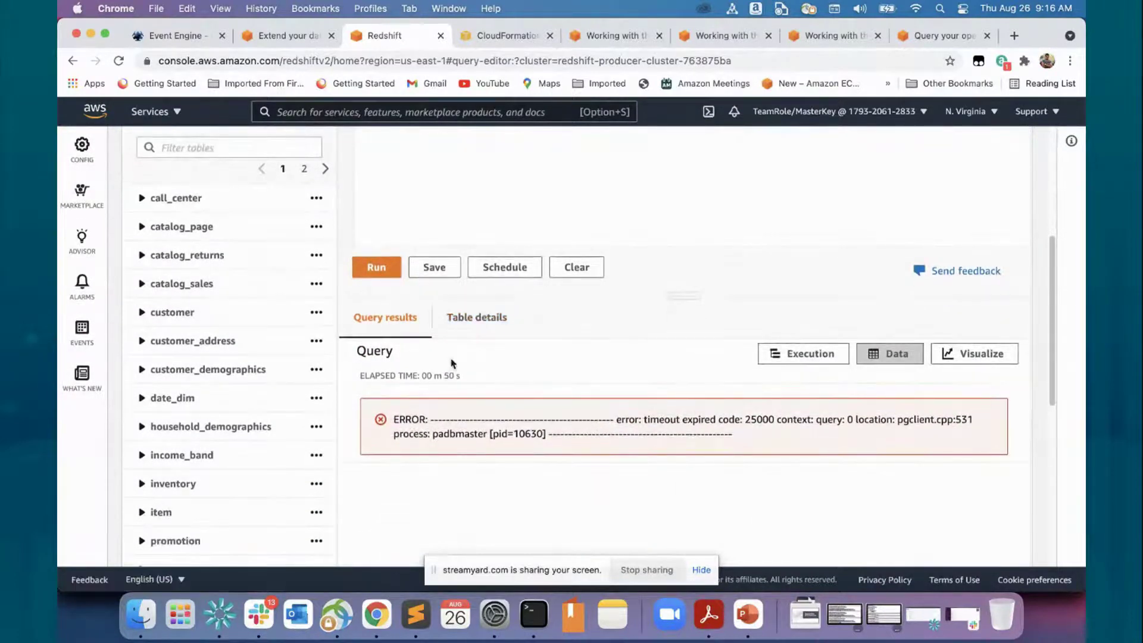
pyautogui.scroll(-2, 453, 363)
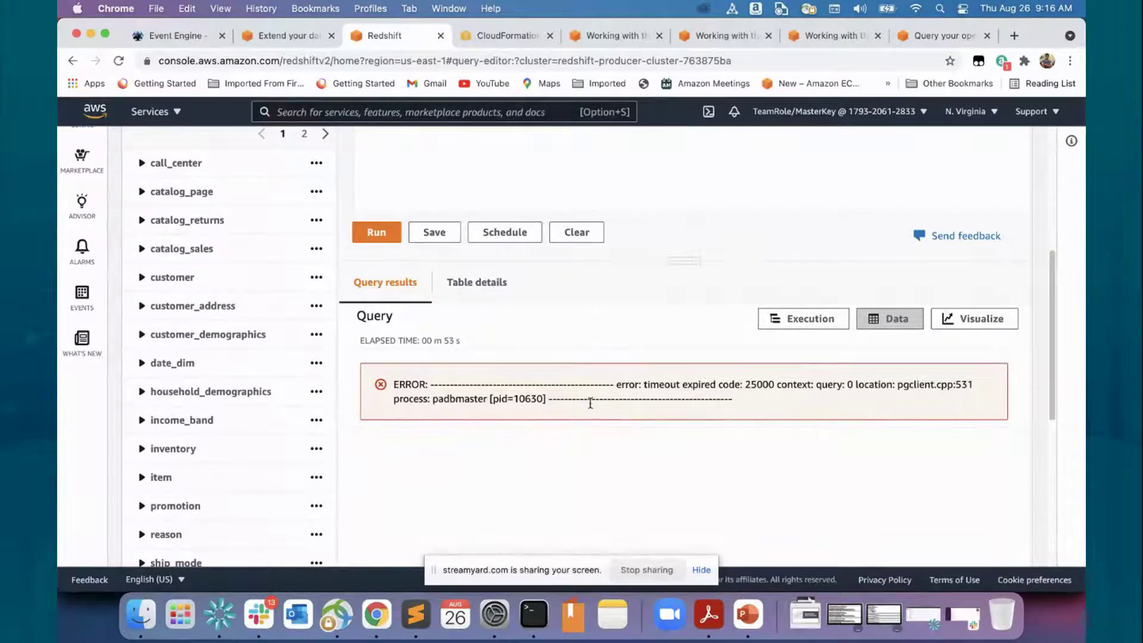
# Run the retail_ods.inventory query again and review the rows it returns
pyautogui.scroll(5, 590, 402)
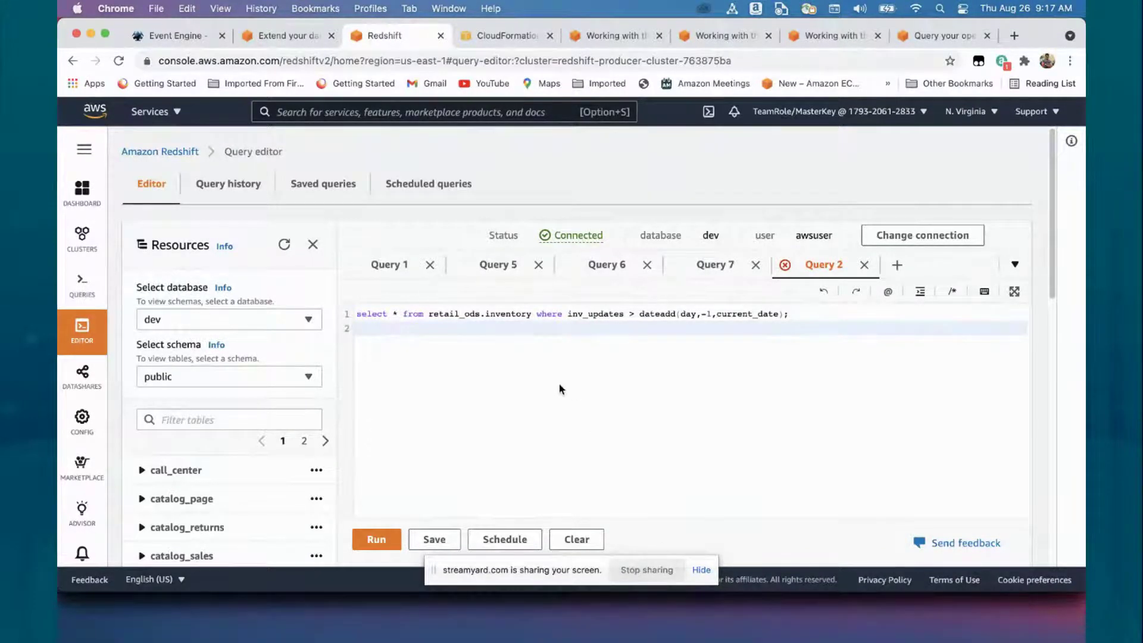
pyautogui.click(374, 540)
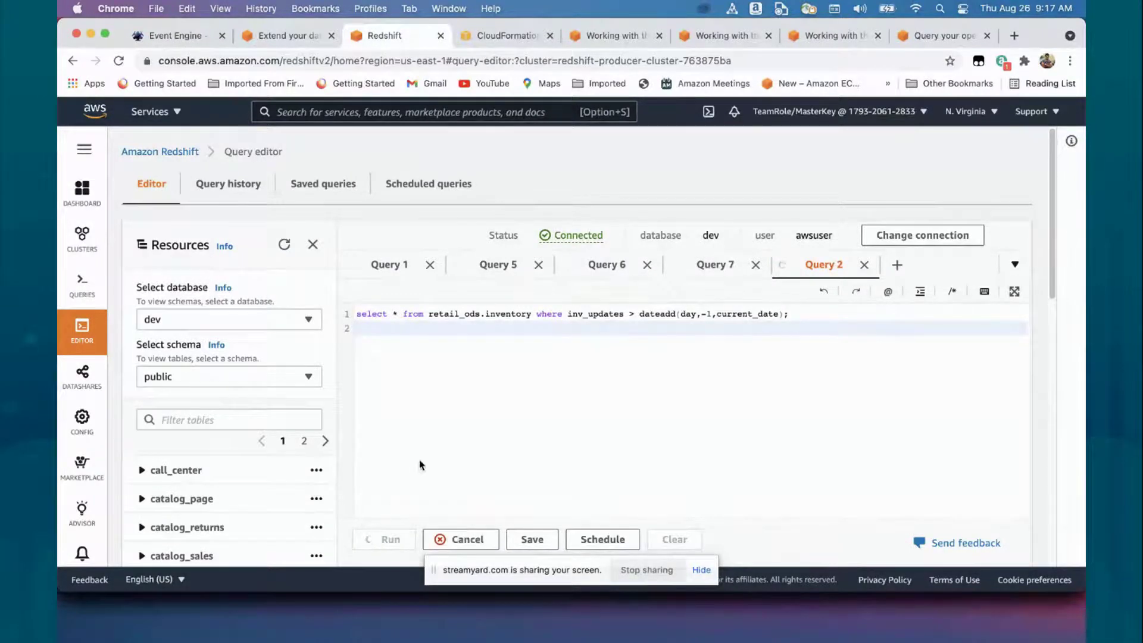
pyautogui.scroll(-3, 421, 464)
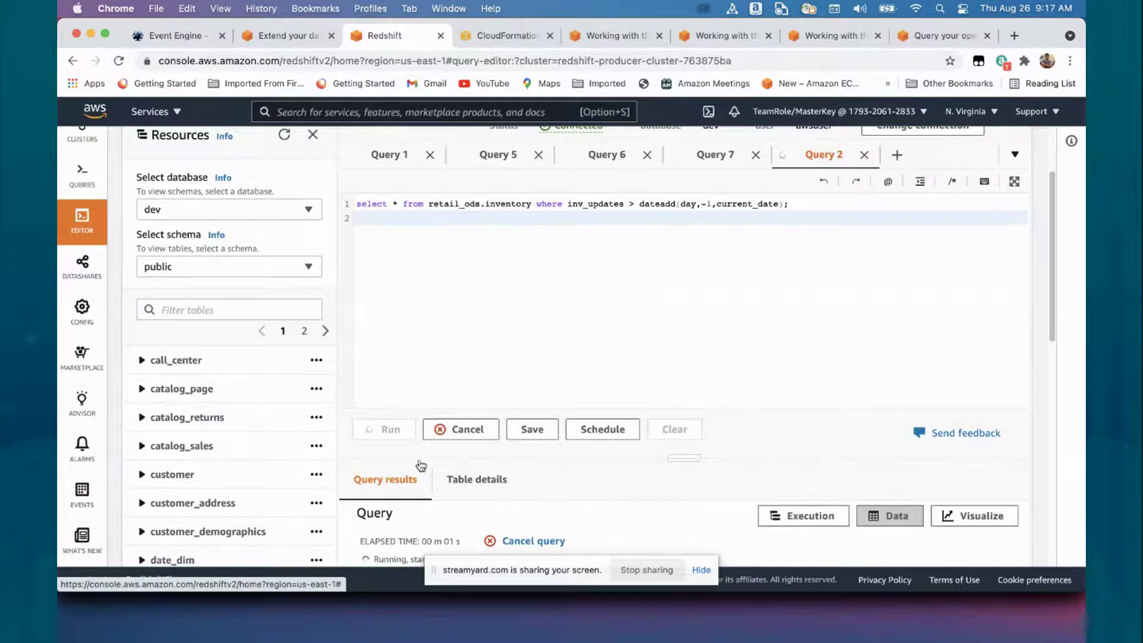
pyautogui.scroll(-2, 421, 466)
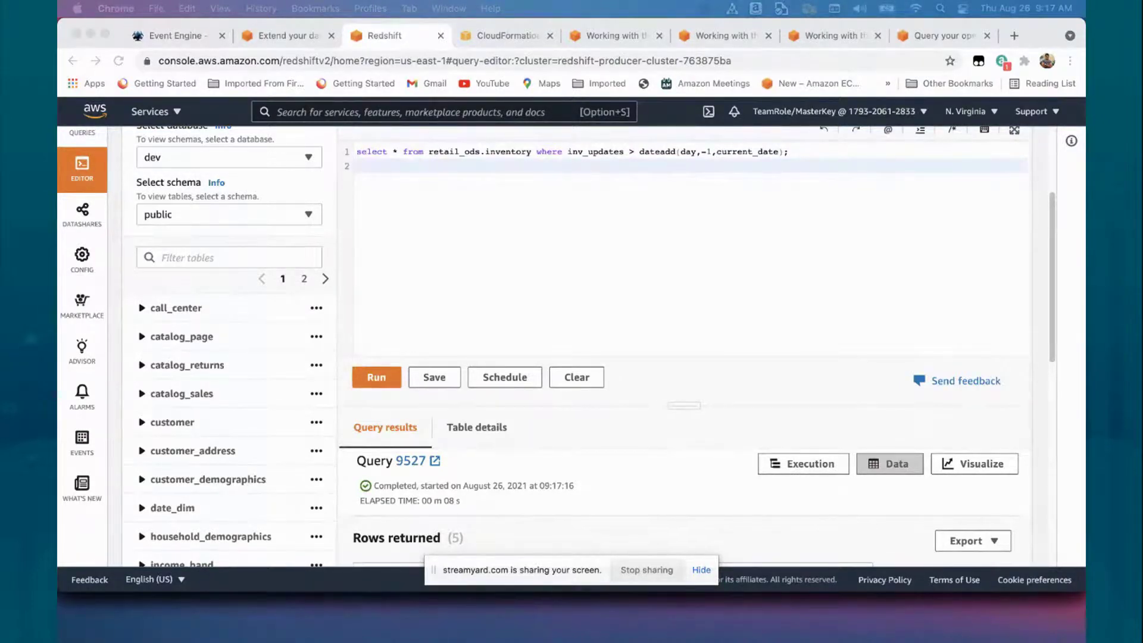
pyautogui.scroll(-5, 604, 337)
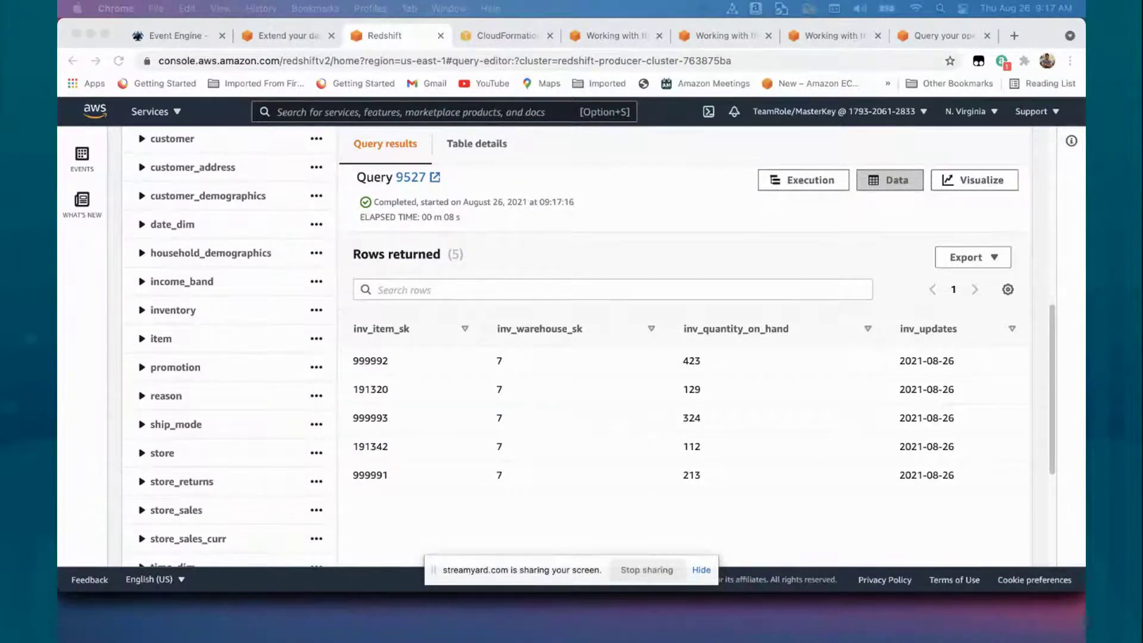
# Replace the query with one selecting w_warehouse_name, w_city, w_country from retail_ods.inventory joined to public.warehouse on inv_warehouse_sk = w_warehouse_sk
pyautogui.scroll(10, 447, 291)
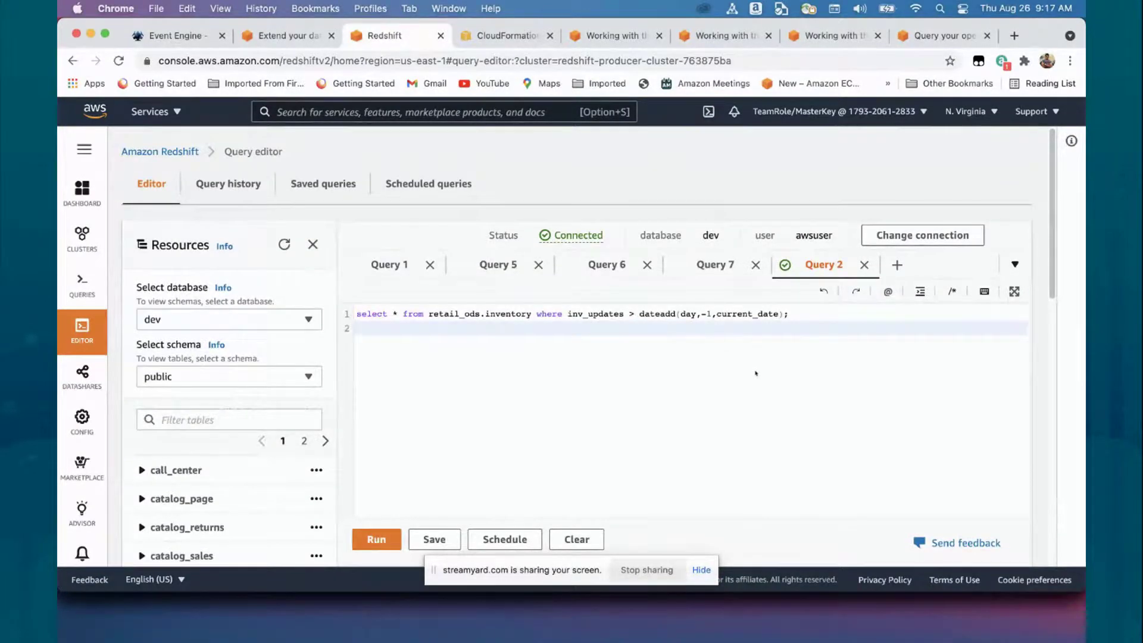
pyautogui.click(814, 317)
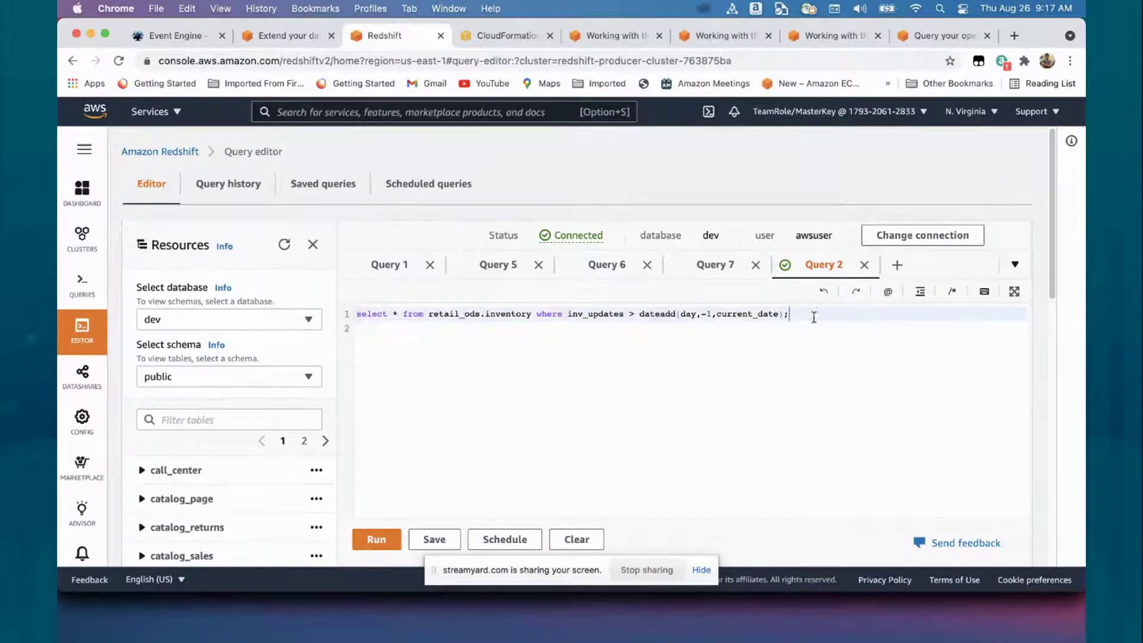
pyautogui.press('super+a')
pyautogui.write('select w_warehouse_name, w_city, w_country from retail_ods.inventory join public.warehouse on inv_warehouse_sk = w_warehouse_sk;')
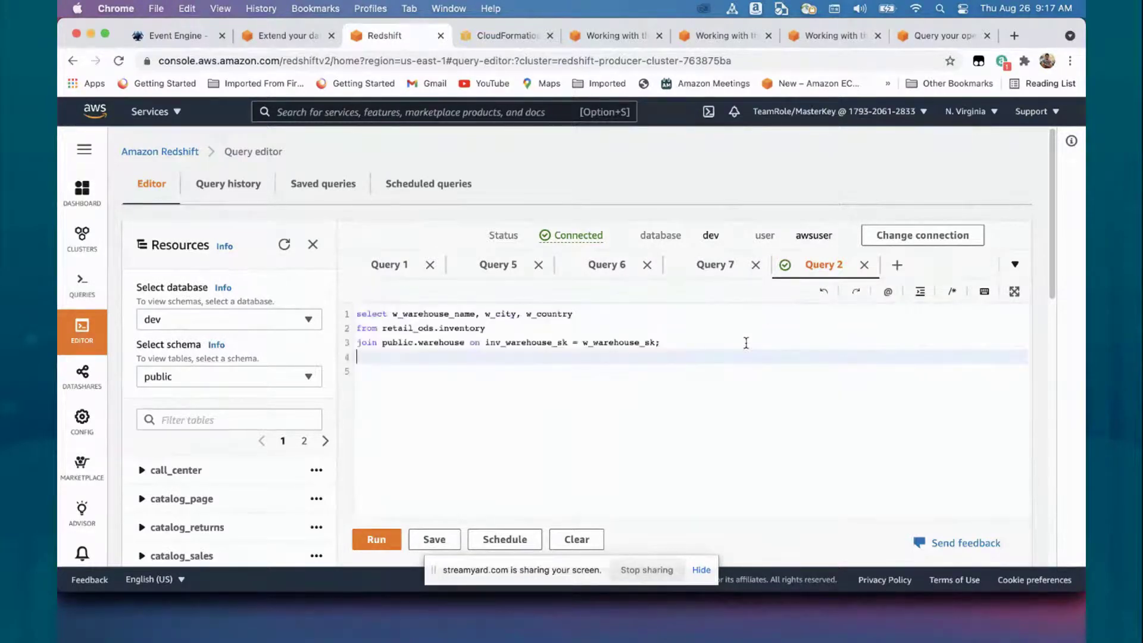
pyautogui.tripleClick(409, 328)
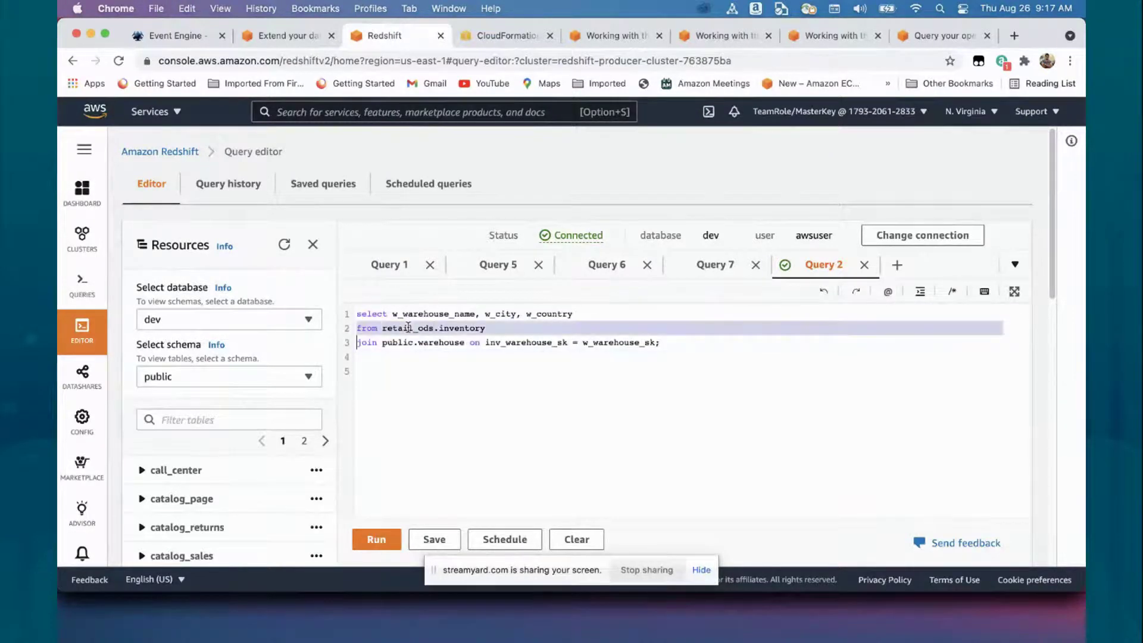
pyautogui.doubleClick(409, 328)
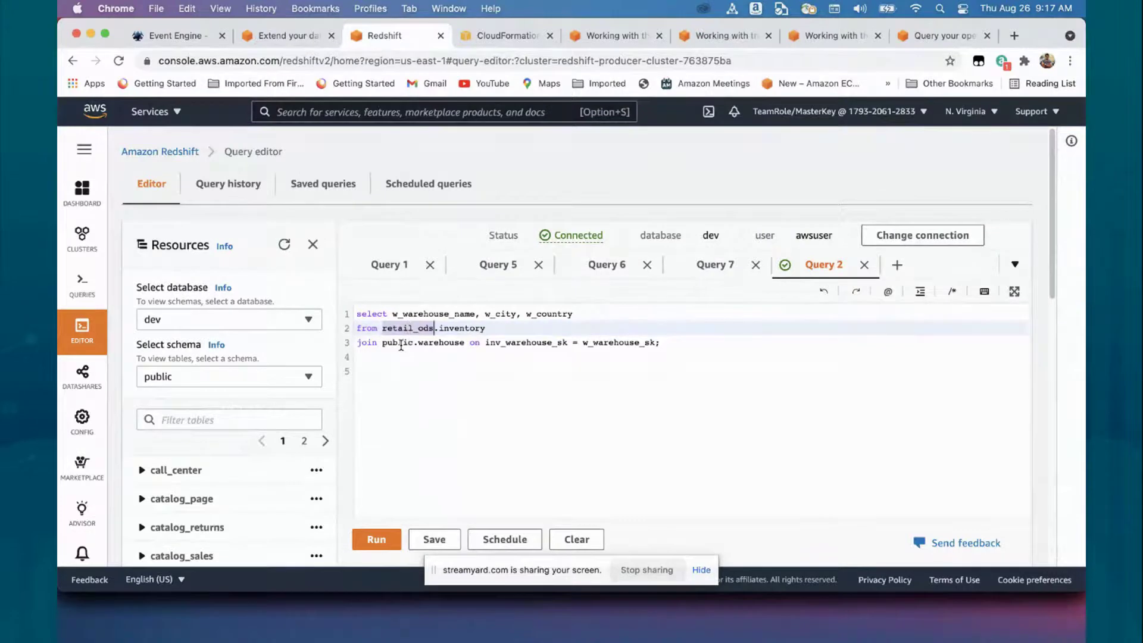
pyautogui.tripleClick(401, 343)
pyautogui.click(402, 344)
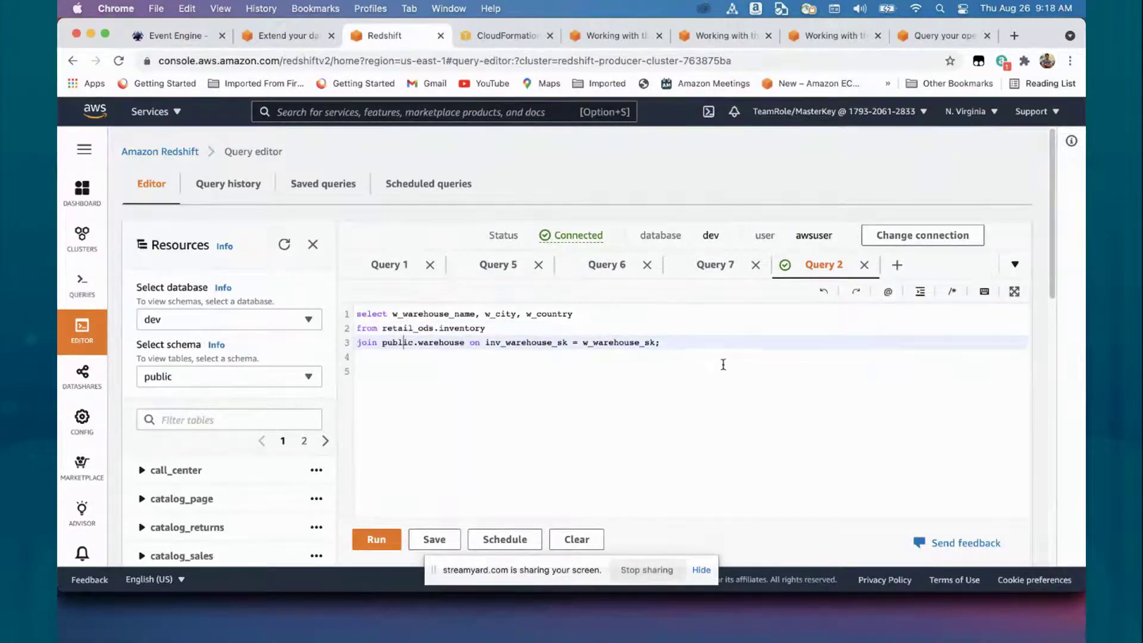
# Try to run the highlighted part of the warehouse join query and examine its outcome
pyautogui.moveTo(639, 342); pyautogui.dragTo(358, 309)
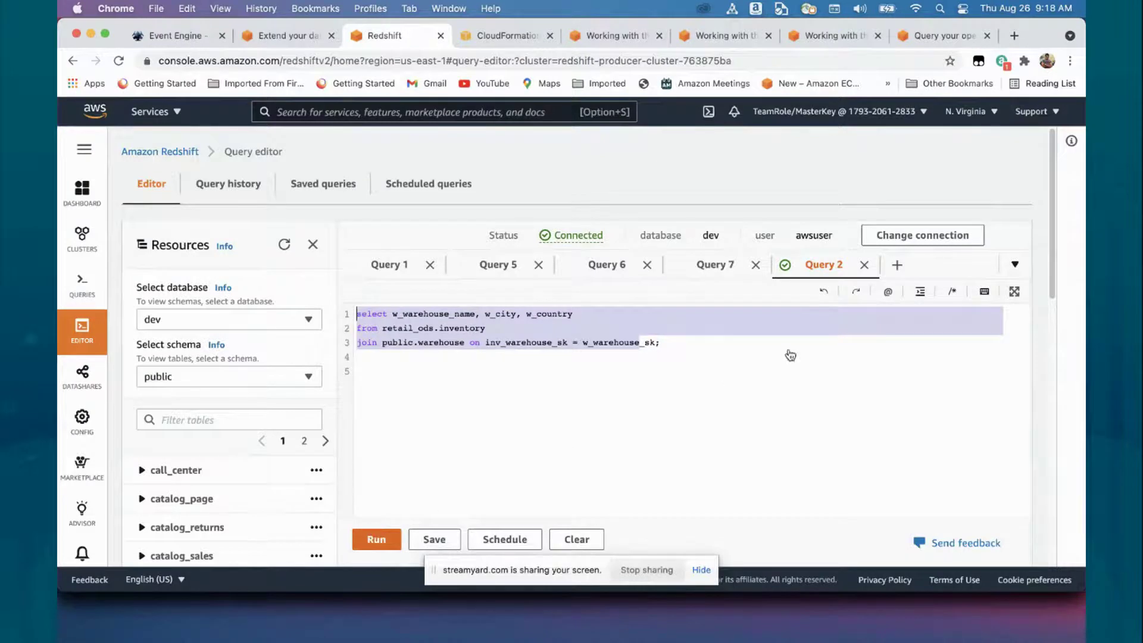
pyautogui.click(373, 538)
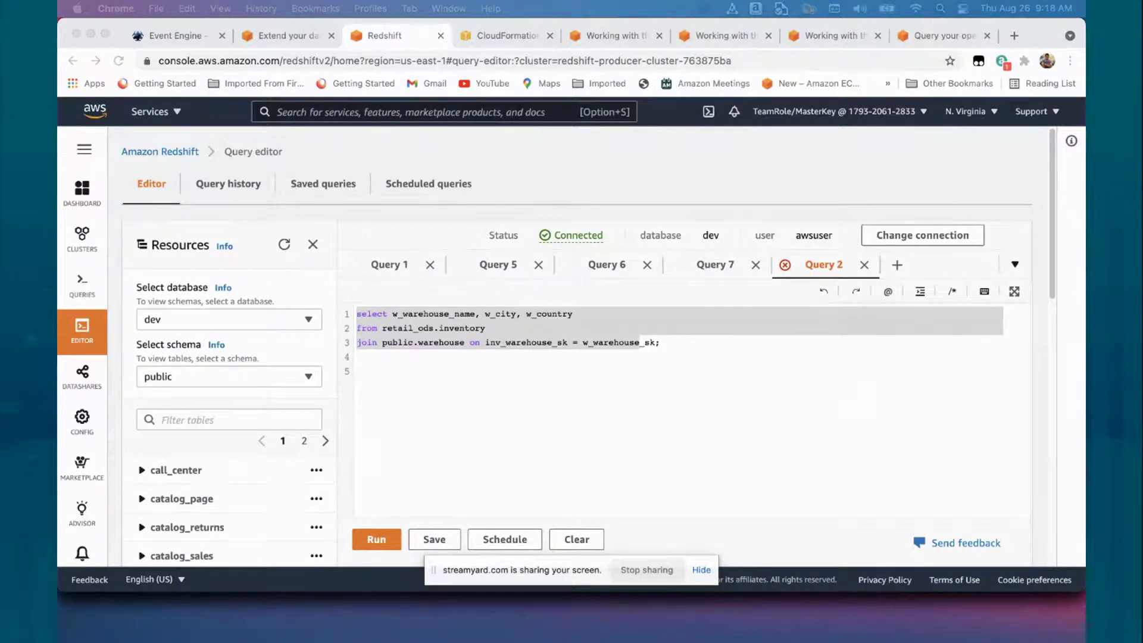
pyautogui.scroll(-5, 1034, 341)
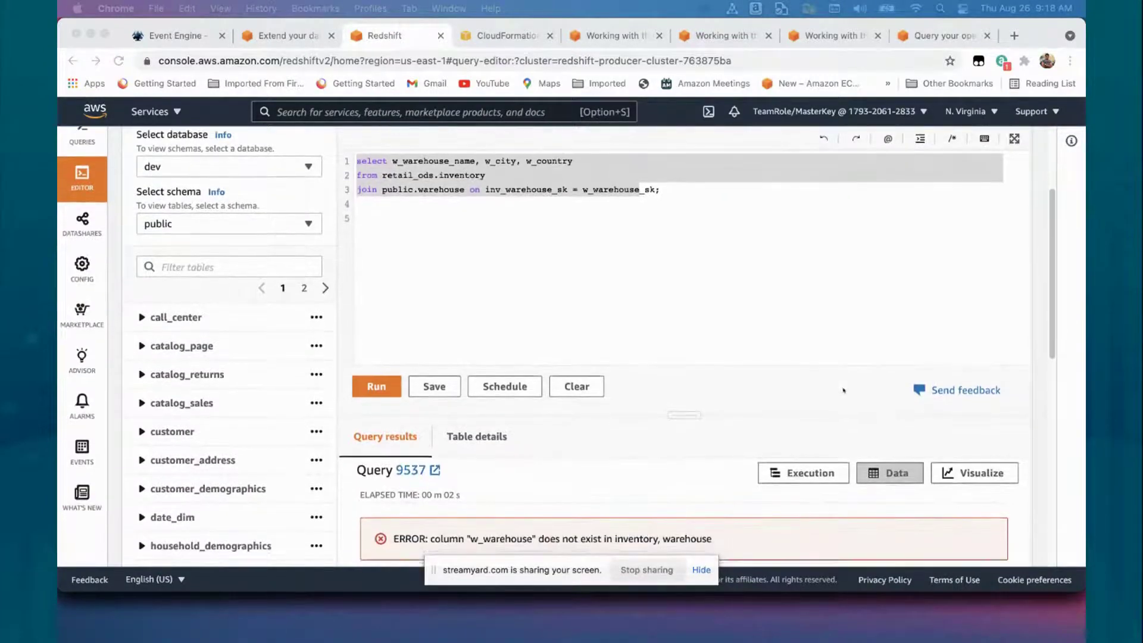
pyautogui.scroll(-2, 853, 374)
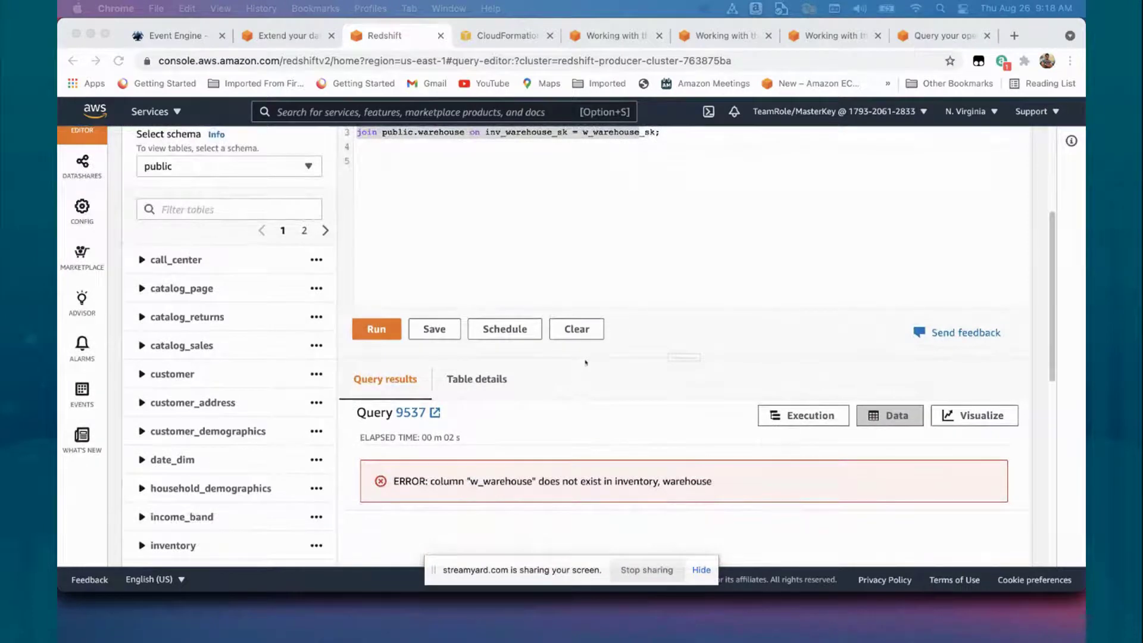
pyautogui.scroll(3, 593, 358)
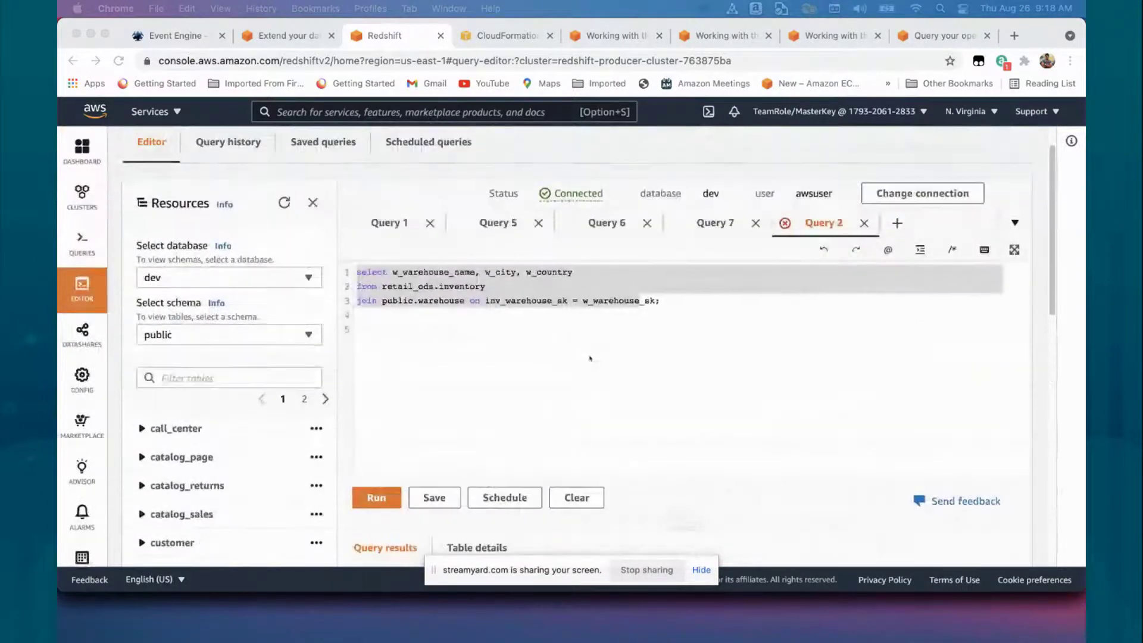
pyautogui.scroll(-7, 591, 357)
pyautogui.scroll(3, 590, 357)
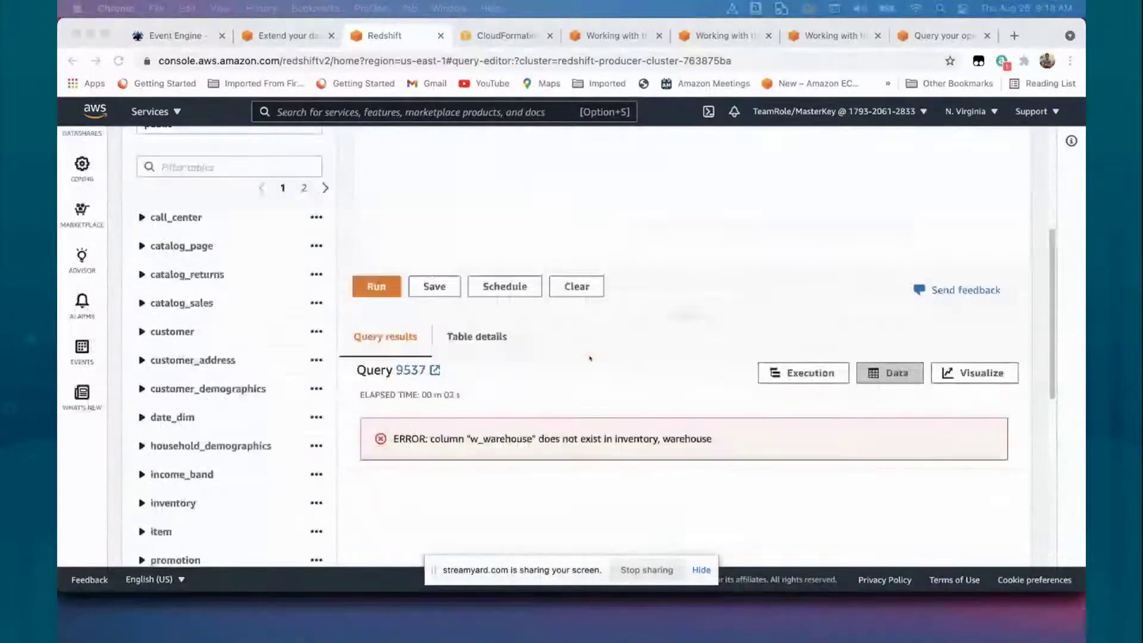
pyautogui.scroll(5, 590, 357)
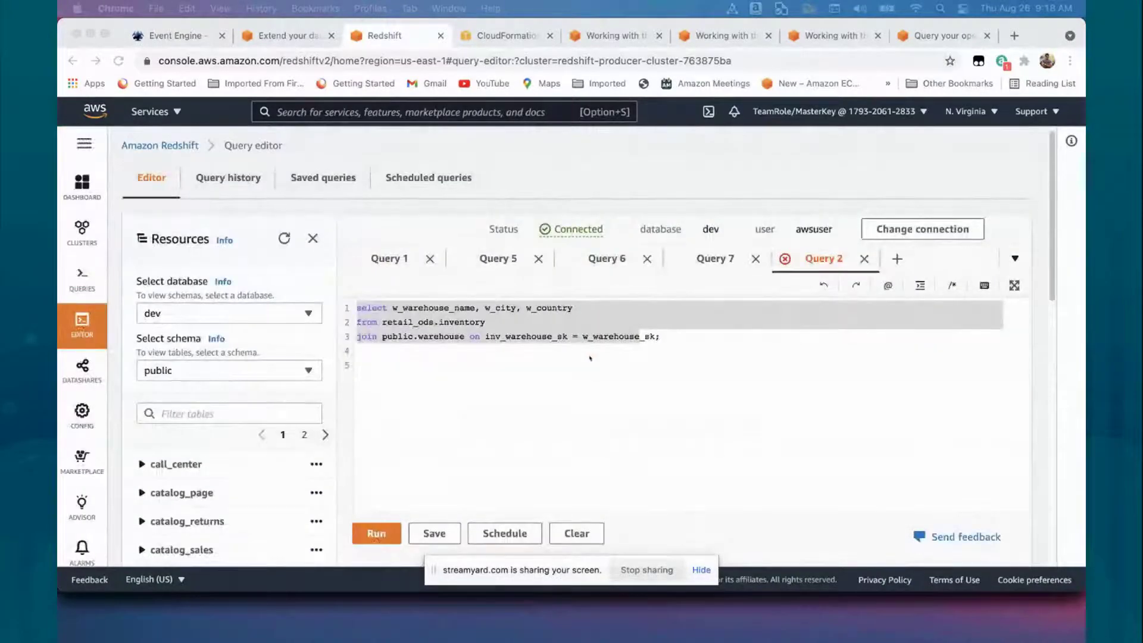
# Copy the complete warehouse join statement and replace the editor's contents with it
pyautogui.moveTo(631, 342); pyautogui.dragTo(320, 293)
pyautogui.press('super+c')
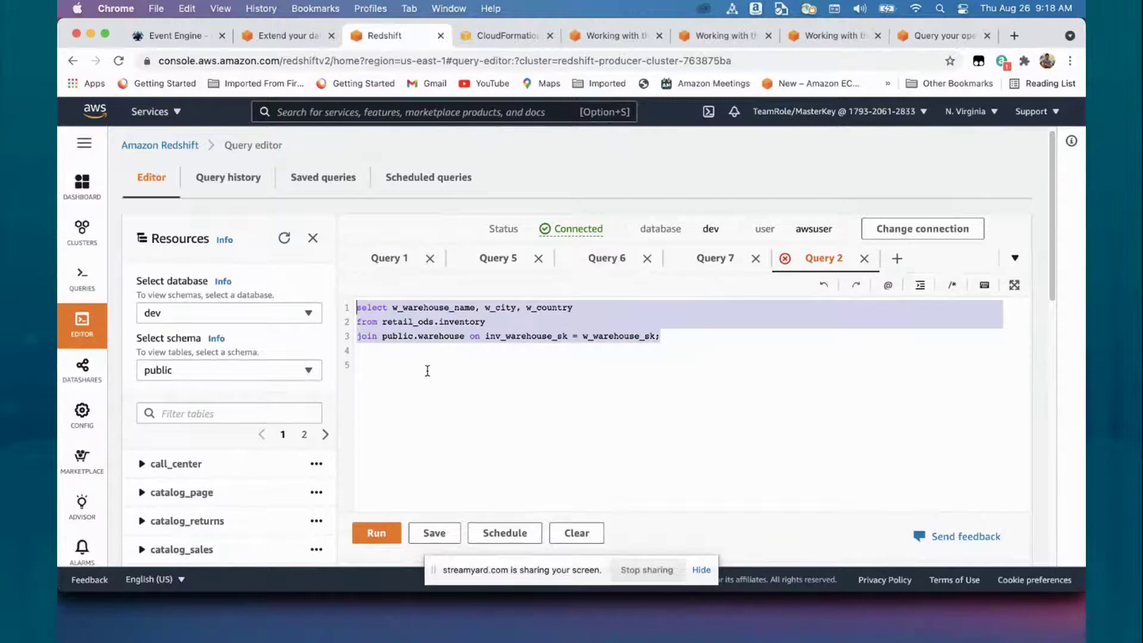
pyautogui.scroll(-2, 457, 391)
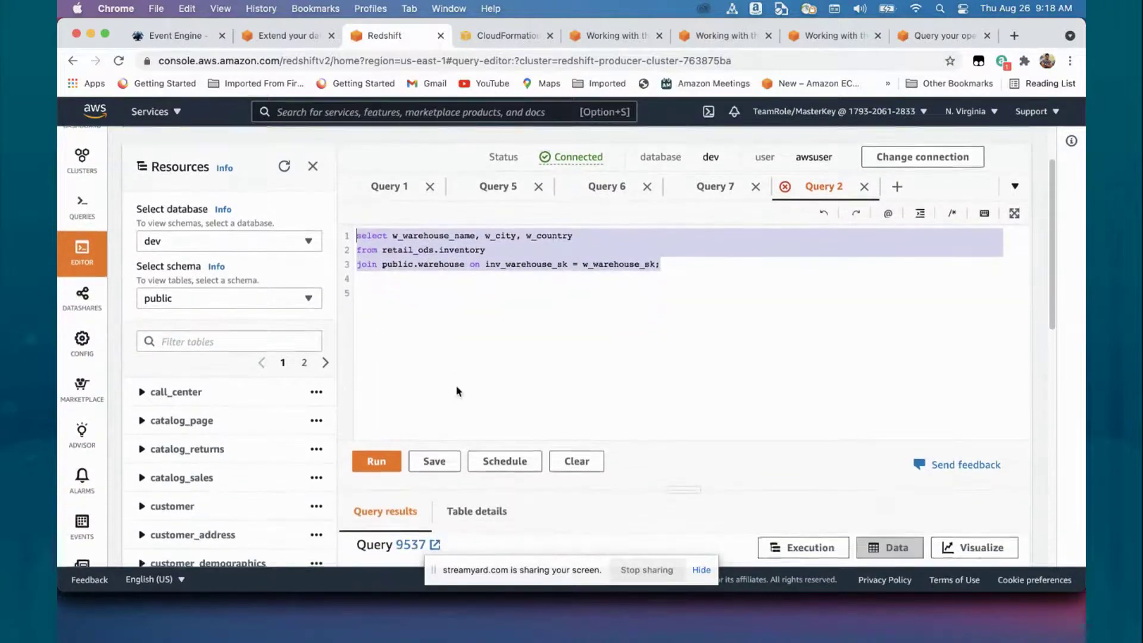
pyautogui.scroll(-3, 457, 392)
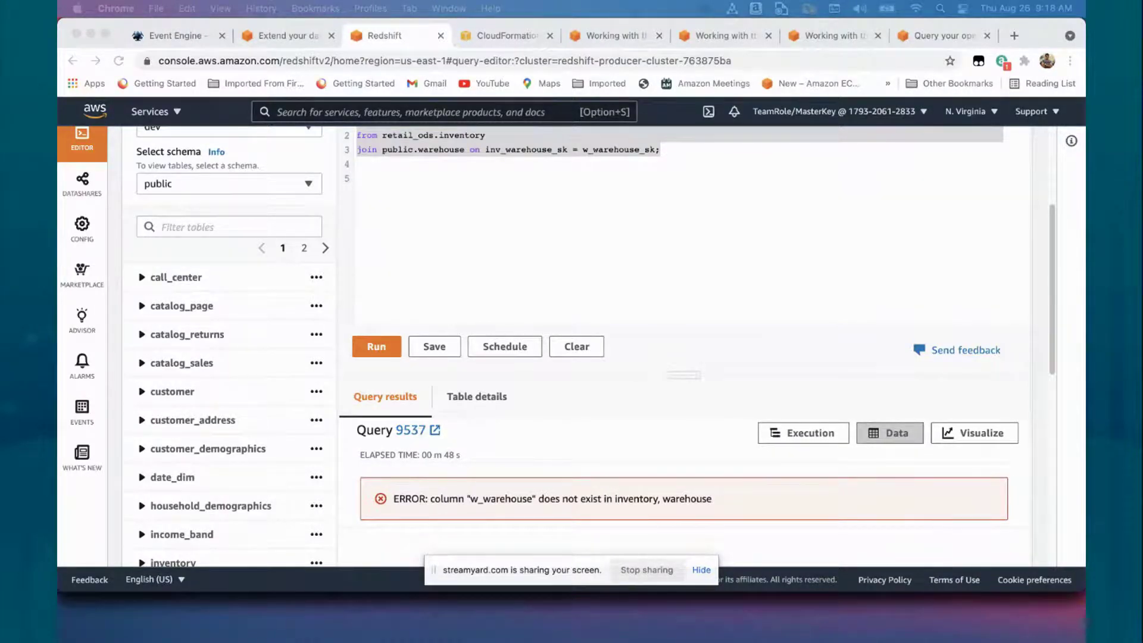
pyautogui.click(493, 235)
pyautogui.scroll(3, 492, 235)
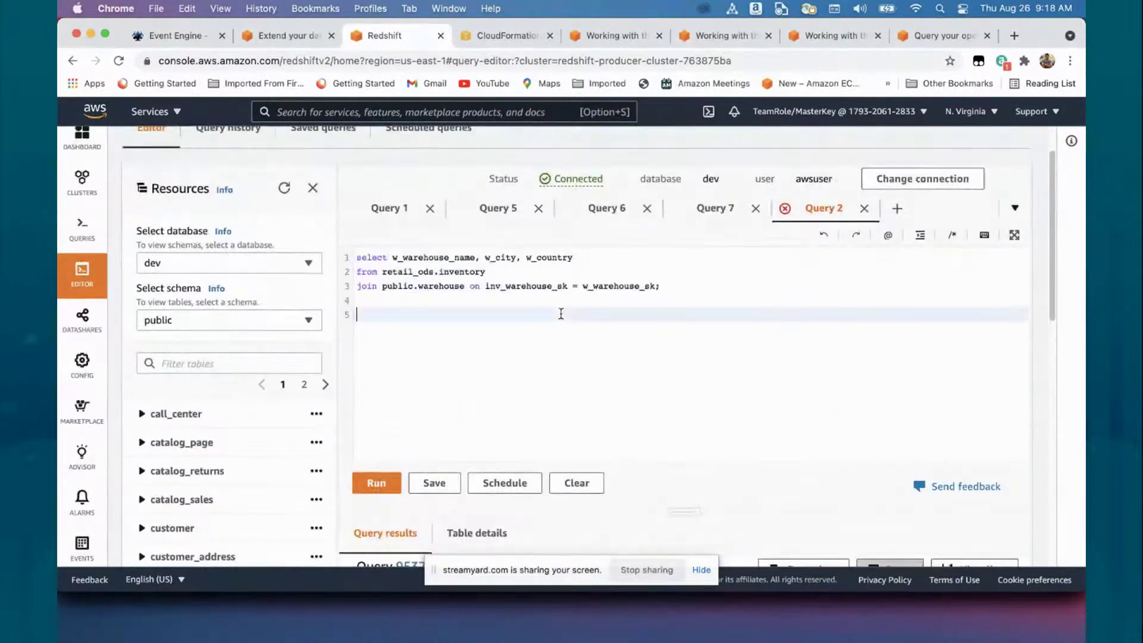
pyautogui.press('super+a')
pyautogui.press('super+v')
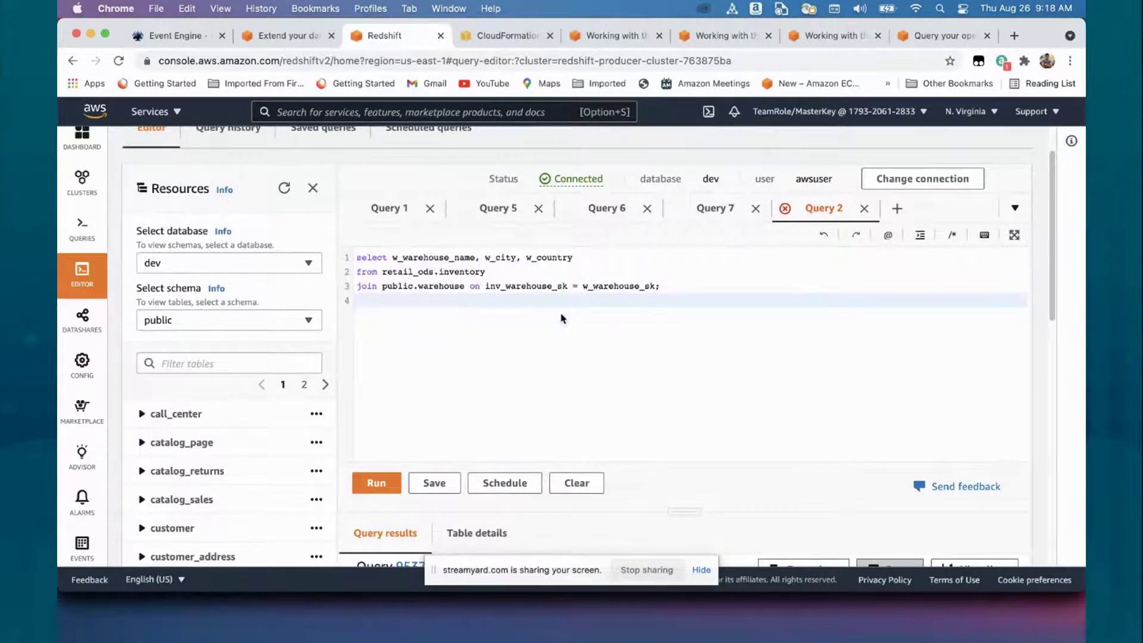
# Run the full join of retail_ods.inventory and public.warehouse and review the rows it returns
pyautogui.scroll(-2, 530, 323)
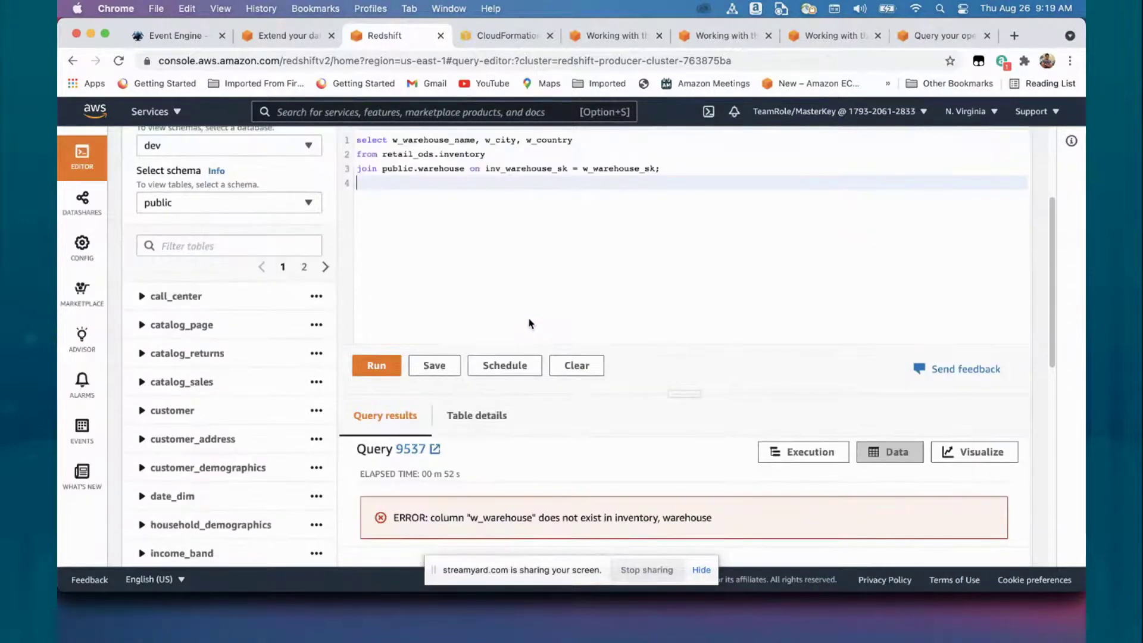
pyautogui.scroll(1, 411, 315)
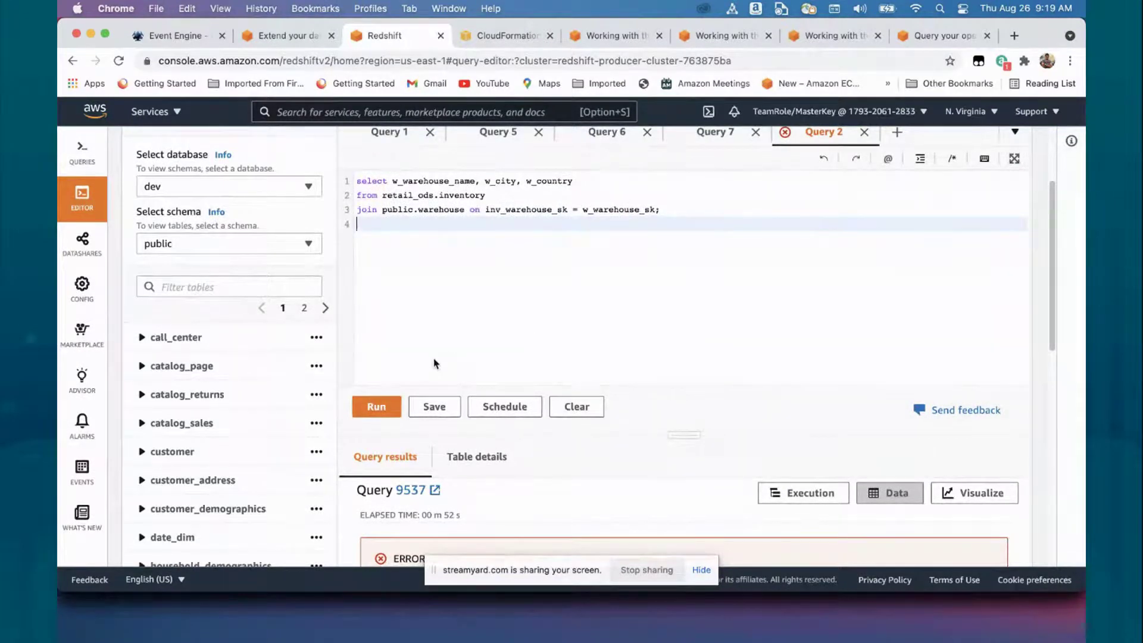
pyautogui.click(373, 408)
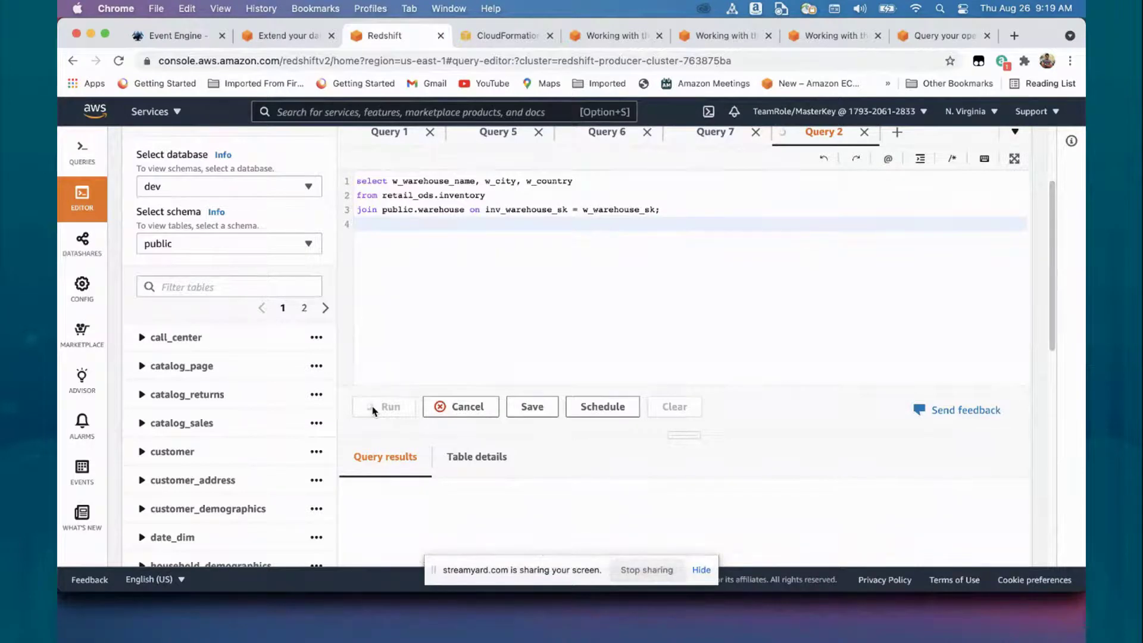
pyautogui.scroll(-2, 374, 411)
pyautogui.scroll(-1, 373, 410)
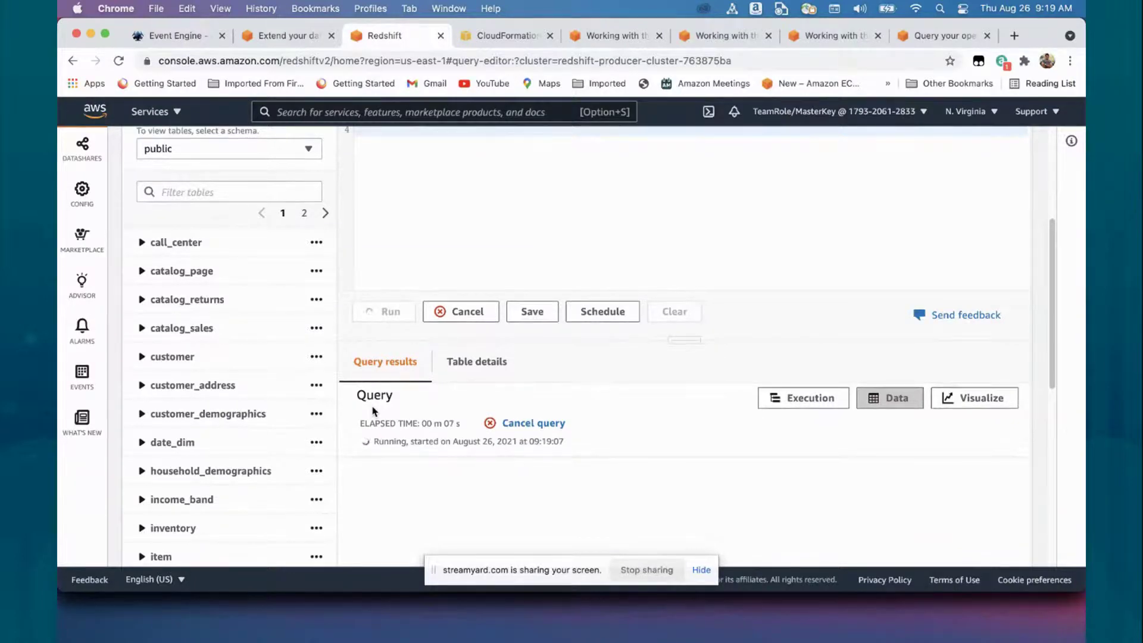
pyautogui.scroll(-5, 373, 411)
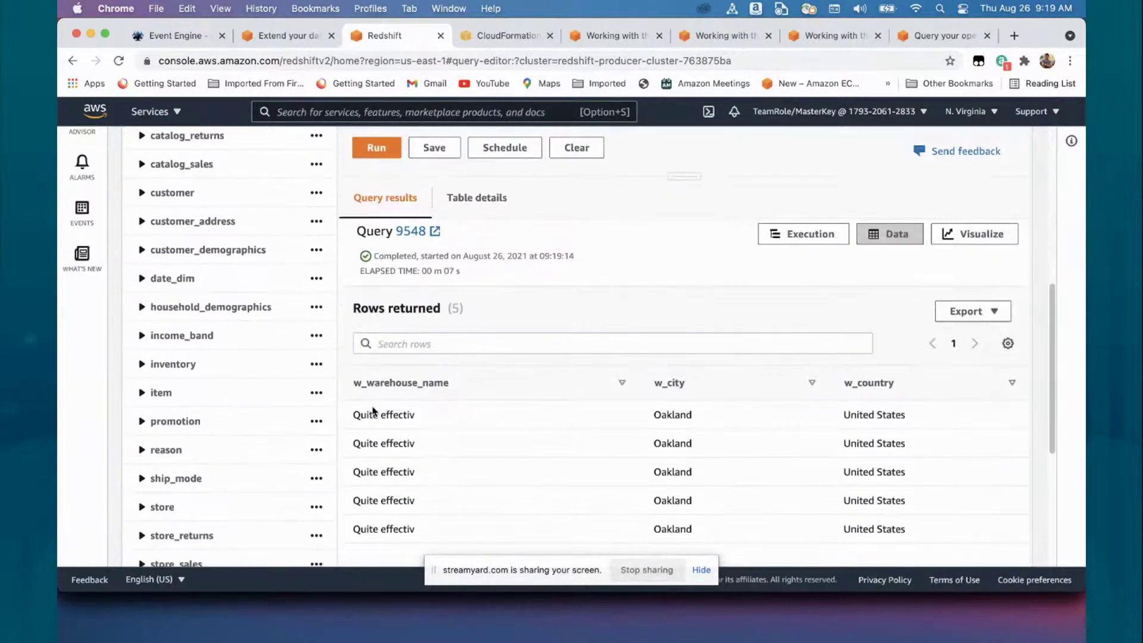
pyautogui.scroll(-1, 374, 410)
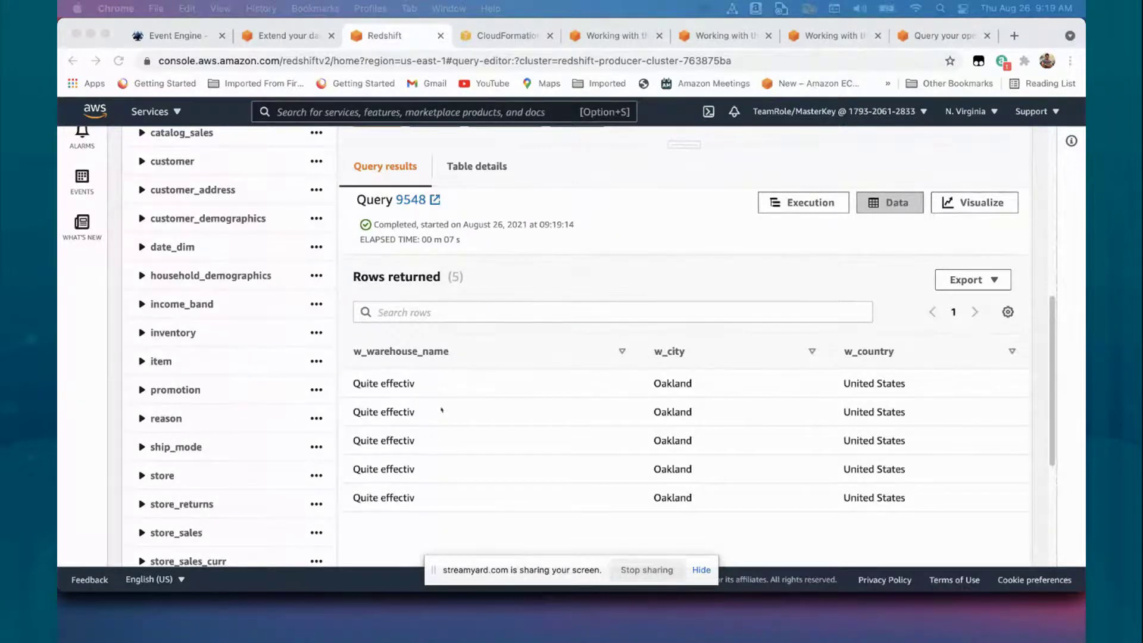
# Replace the query with the insert into public.inventory of retail_ods.inventory rows where i.inv_item_sk is null, and run it
pyautogui.scroll(10, 442, 409)
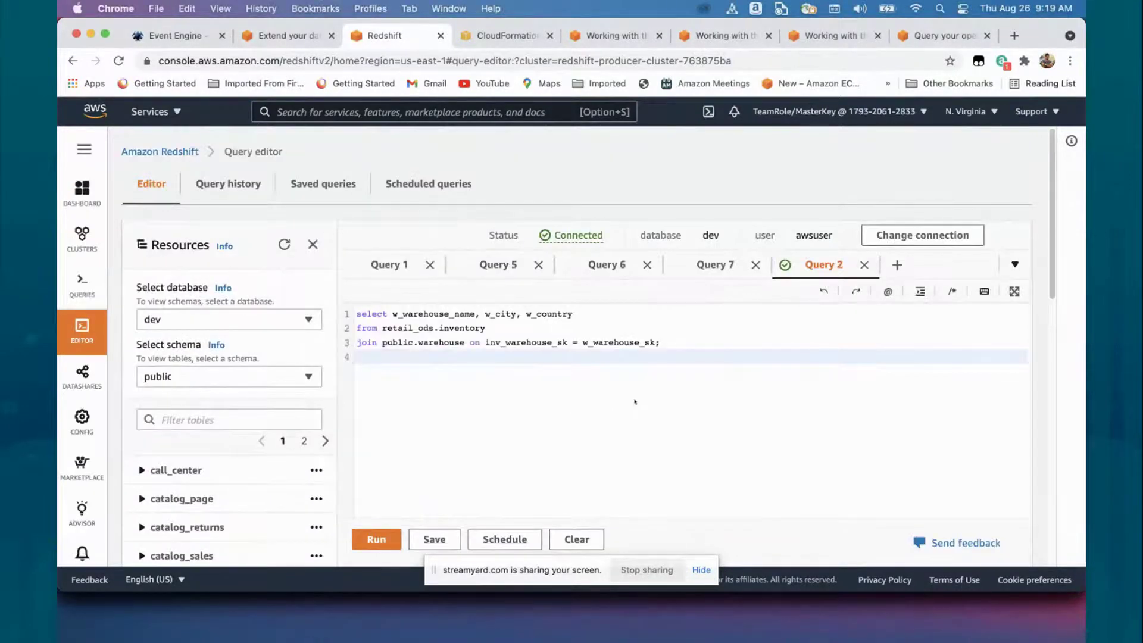
pyautogui.press('super+a')
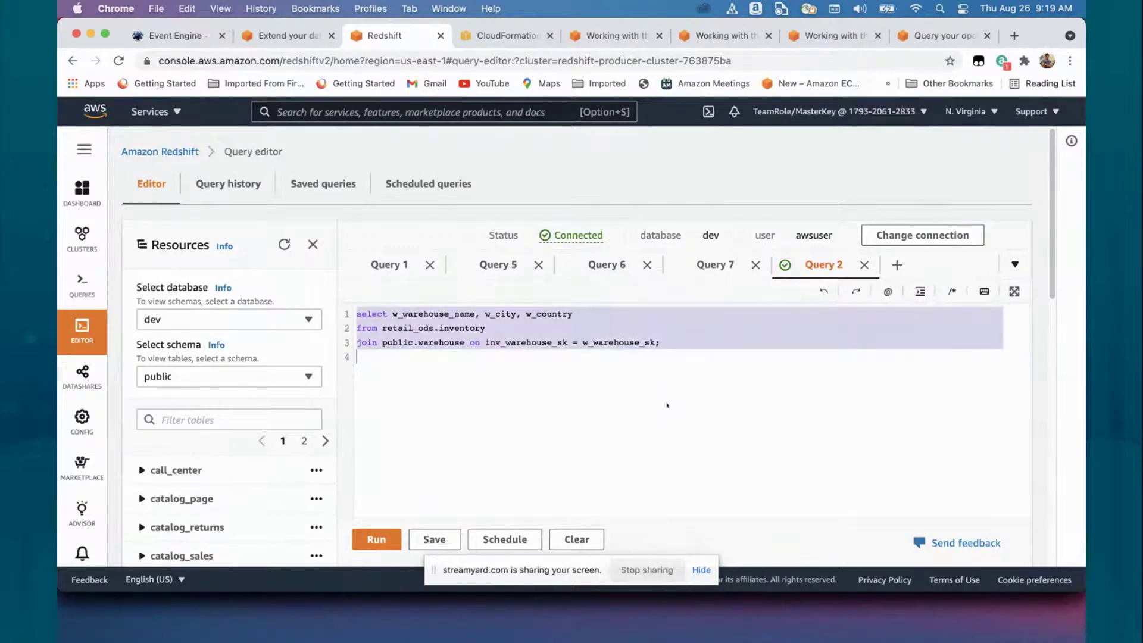
pyautogui.write('insert into public.inventory (inv_item_sk, inv_warehouse_sk, inv_quantity_on_hand, inv_date_sk) select p.inv_item_sk, p.inv_warehouse_sk, p.inv_quantity_on_hand,d.d_date_sk from retail_ods.inventory p left join public.inventory i on (p.inv_item_sk = i.inv_item_sk and p.inv_warehouse_sk = i.inv_warehouse_sk) left join public.date_dim d ON p.inv_updates = d.d_date where i.inv_item_sk is null;')
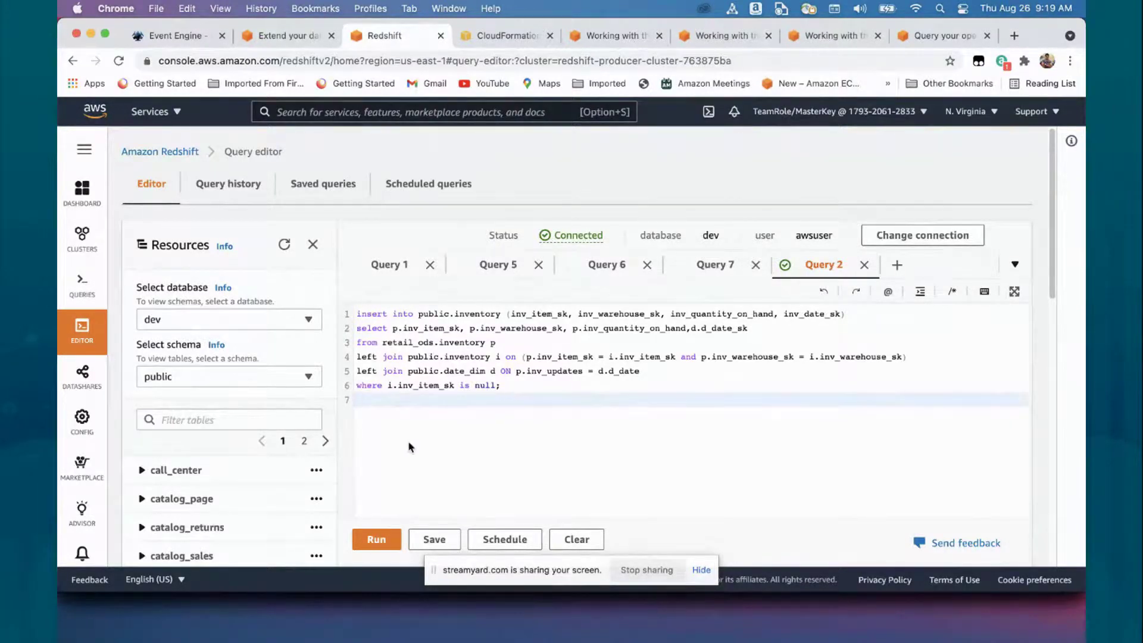
pyautogui.click(378, 540)
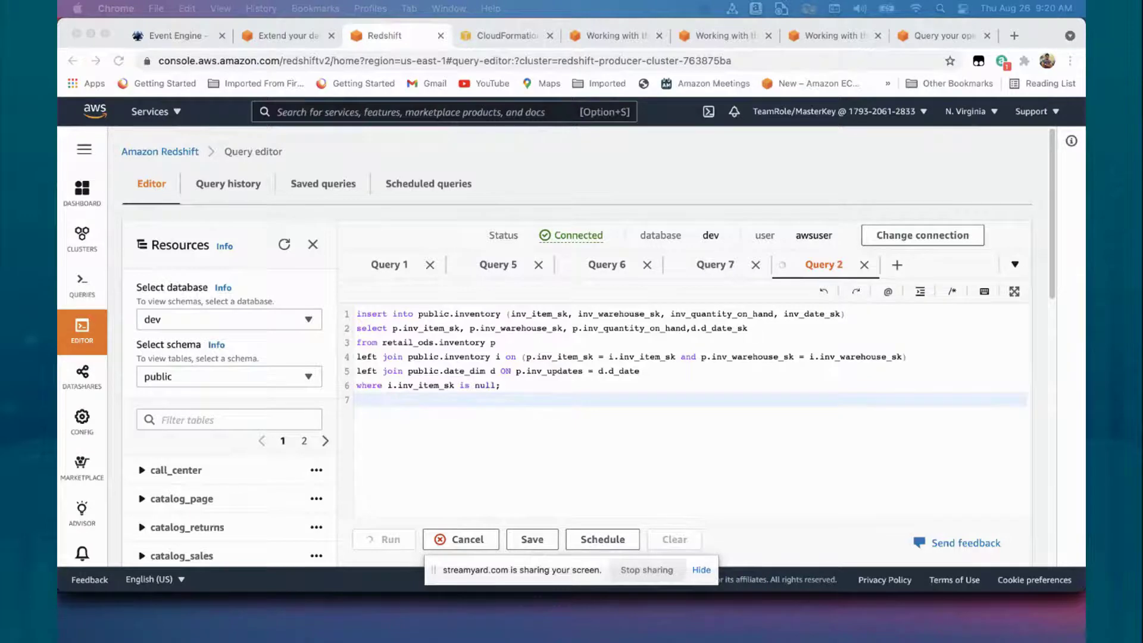
pyautogui.scroll(-3, 831, 360)
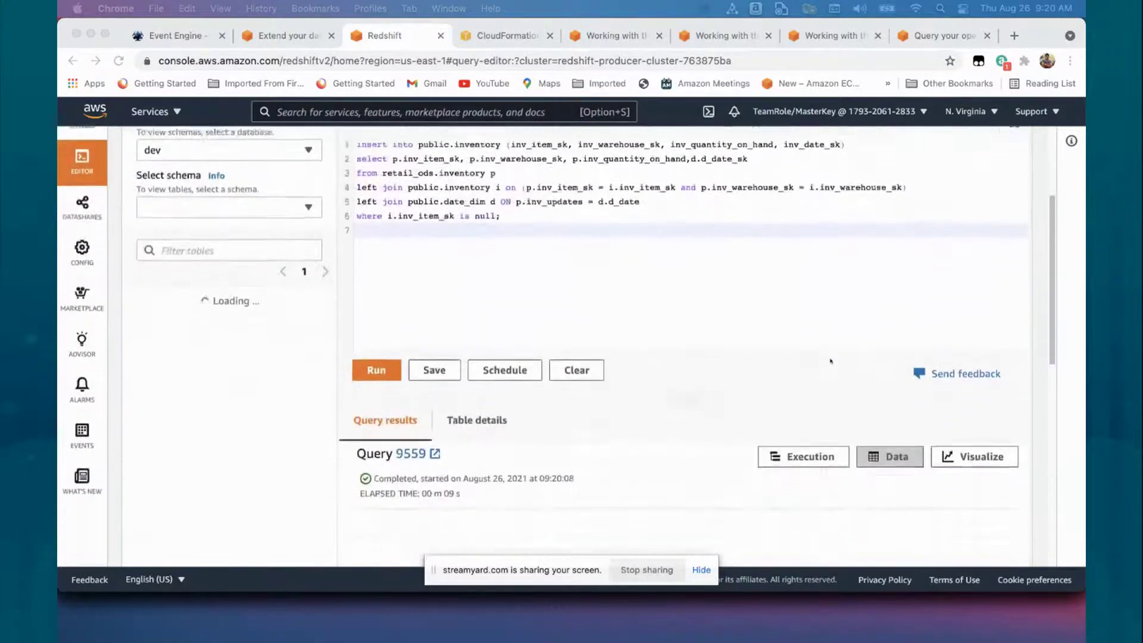
# Replace the statement with the public.inventory update of inv_quantity_on_hand and inv_date_sk for inv_updates > dateadd(day,-1,current_date), and run it
pyautogui.scroll(2, 542, 305)
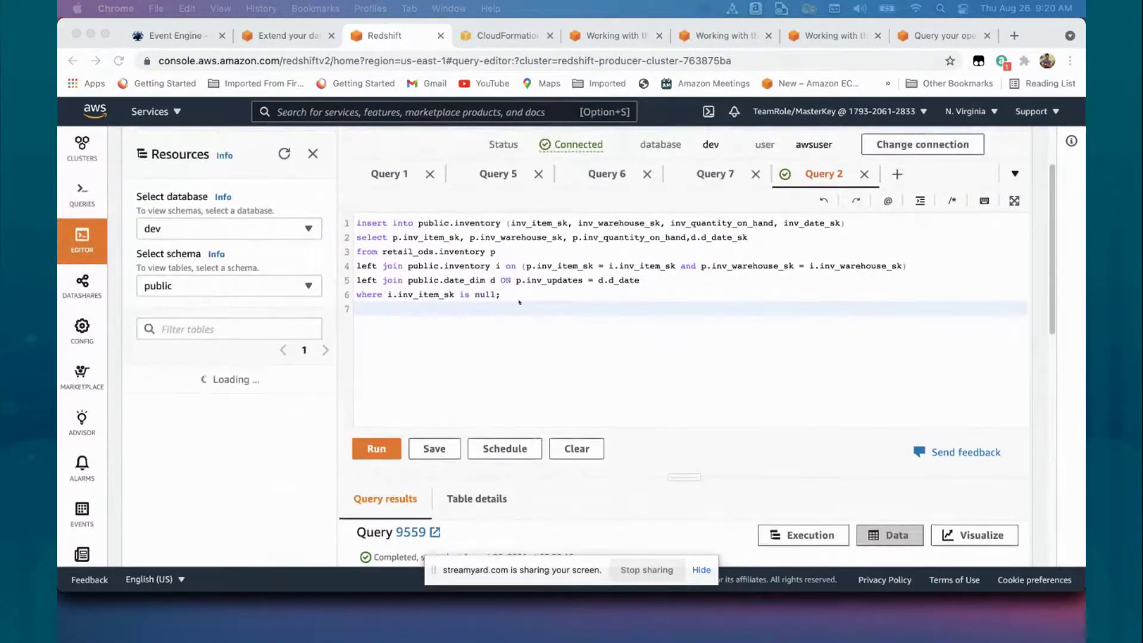
pyautogui.press('super+a')
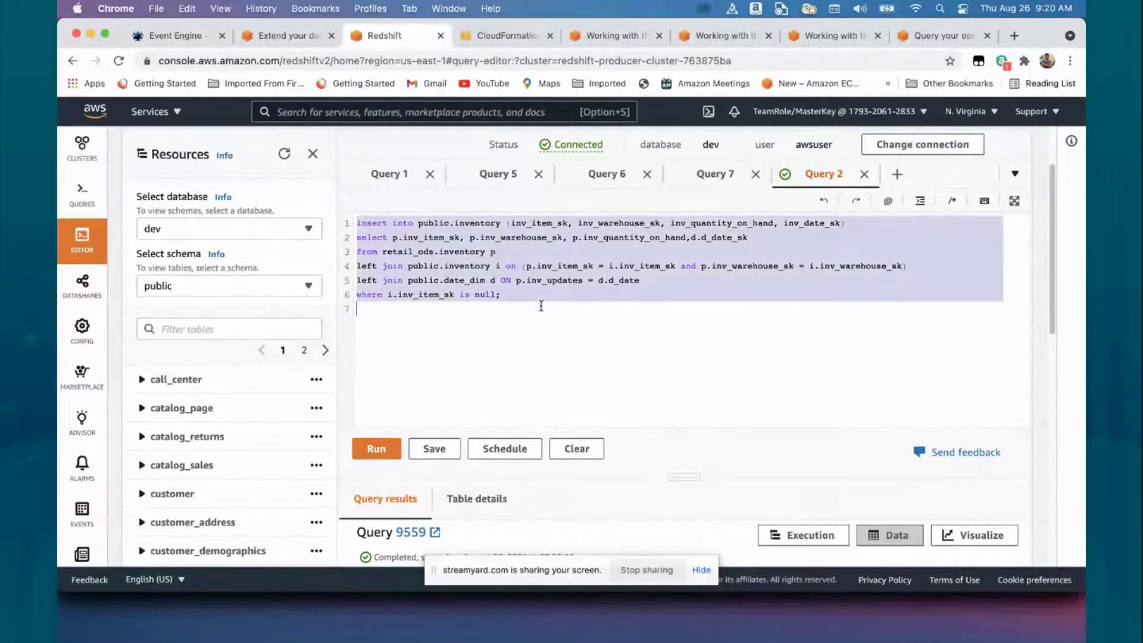
pyautogui.write('update public.inventory set inv_quantity_on_hand = p.inv_quantity_on_hand, inv_date_sk = d.d_date_sk from retail_ods.inventory p,date_dim d where p.inv_item_sk = inventory.inv_item_sk and p.inv_warehouse_sk = inventory.inv_warehouse_sk and p.inv_updates = d.d_date AND p.inv_updates > dateadd(day,-1,current_date);')
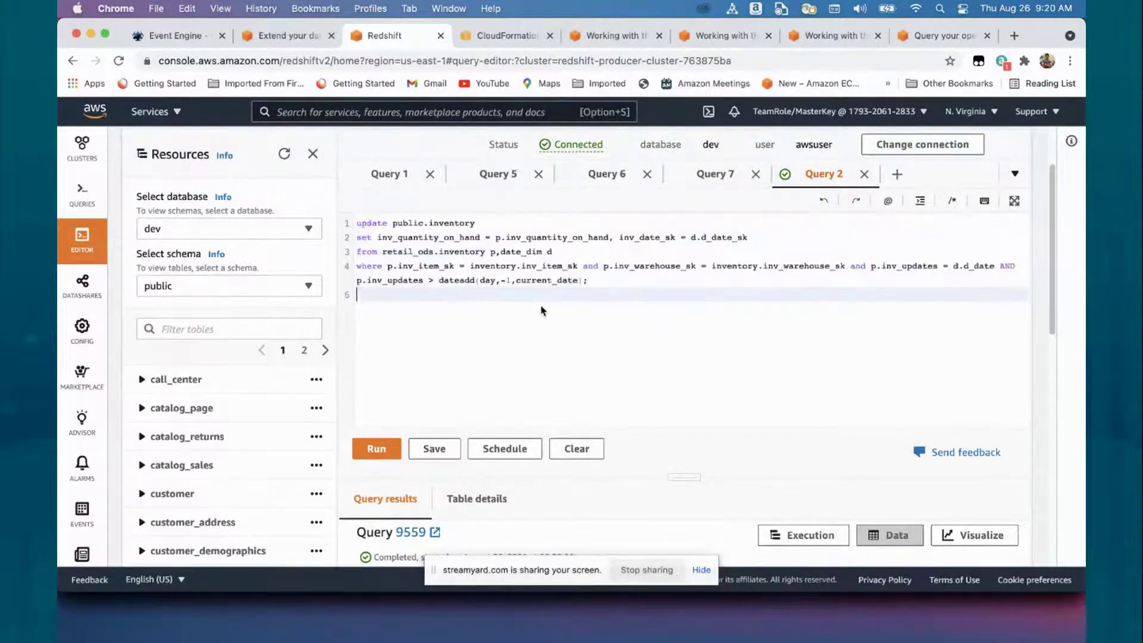
pyautogui.click(376, 450)
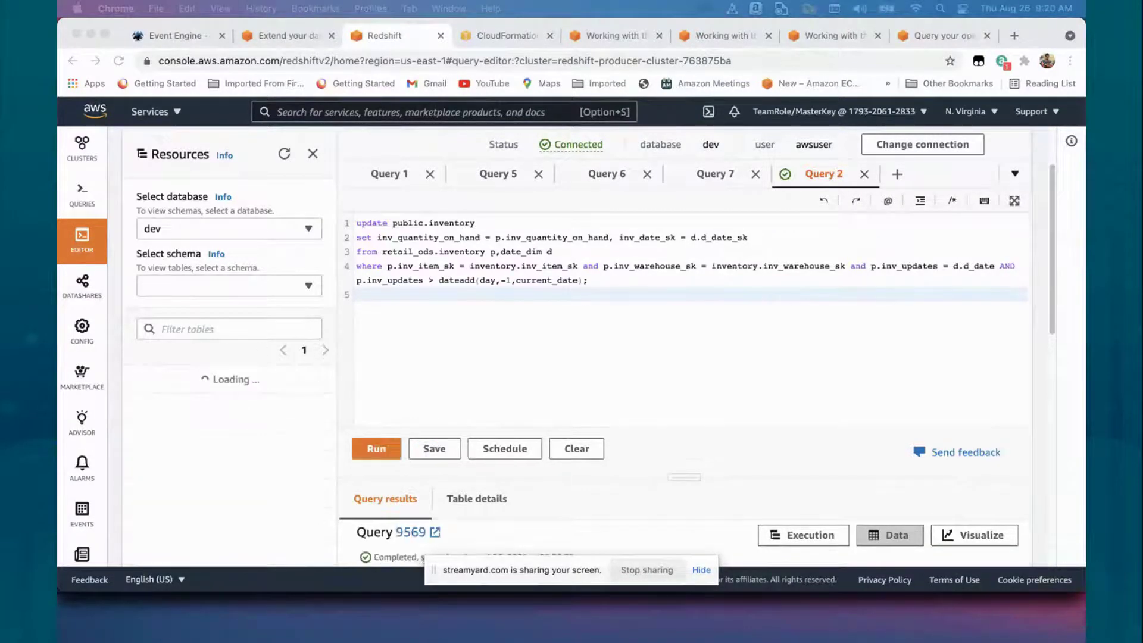
# Replace the statement with create materialized view public.inventory_mv over the retail_ods.inventory and public.warehouse join, and run it
pyautogui.click(683, 329)
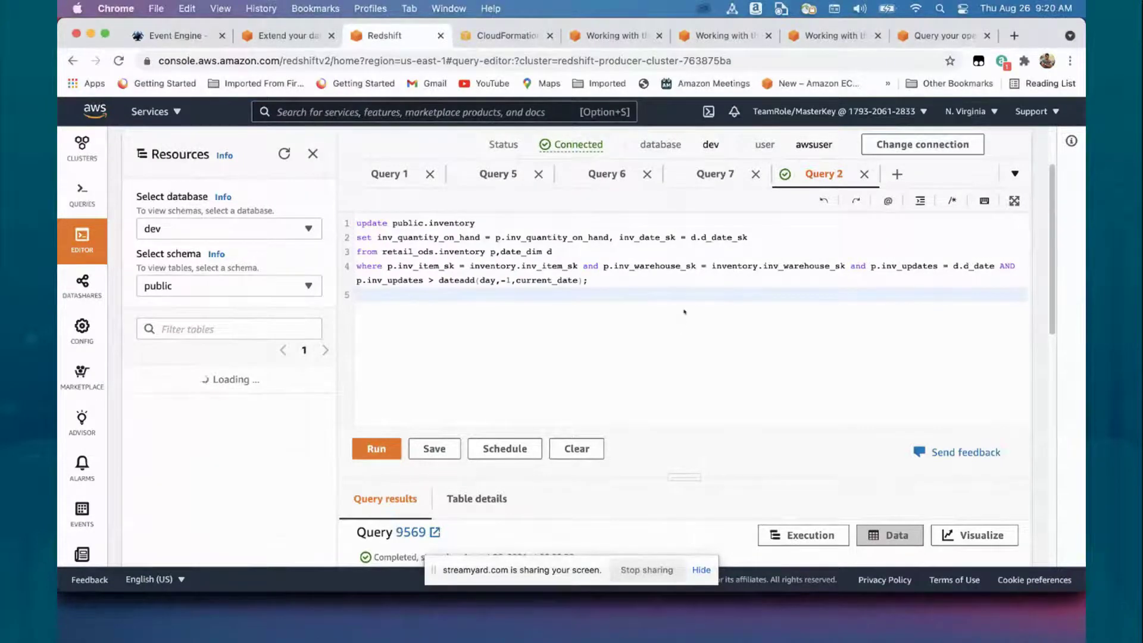
pyautogui.press('super+a')
pyautogui.write('create materialized view public.inventory_mv as select w_warehouse_name, w_city, w_country from retail_ods.inventory join public.warehouse on inv_warehouse_sk = w_warehouse_sk;')
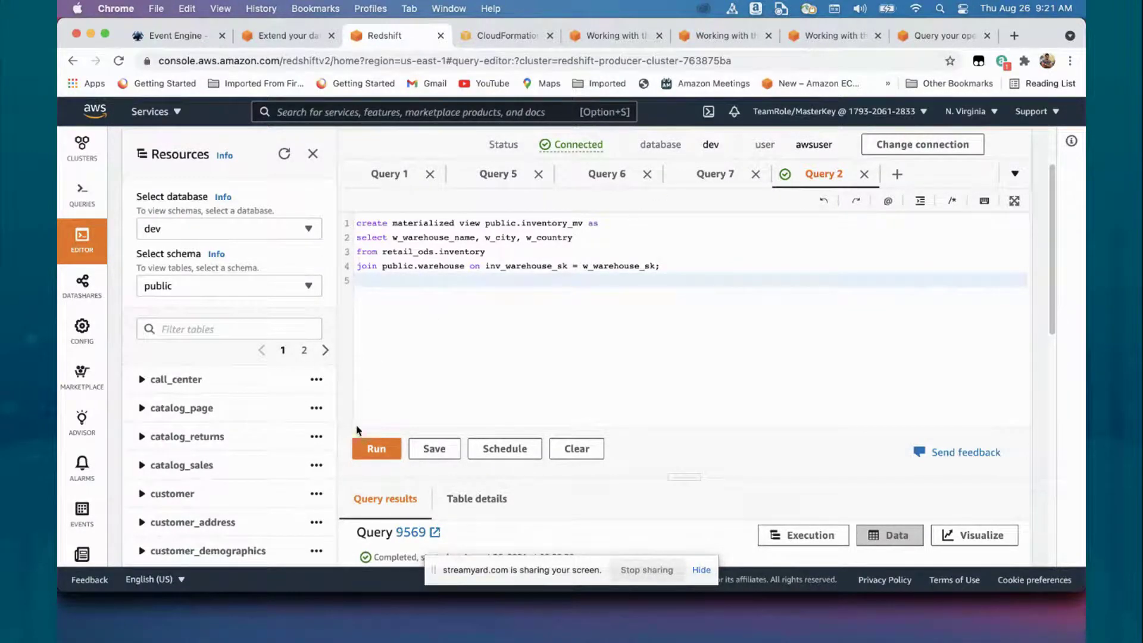
pyautogui.click(369, 450)
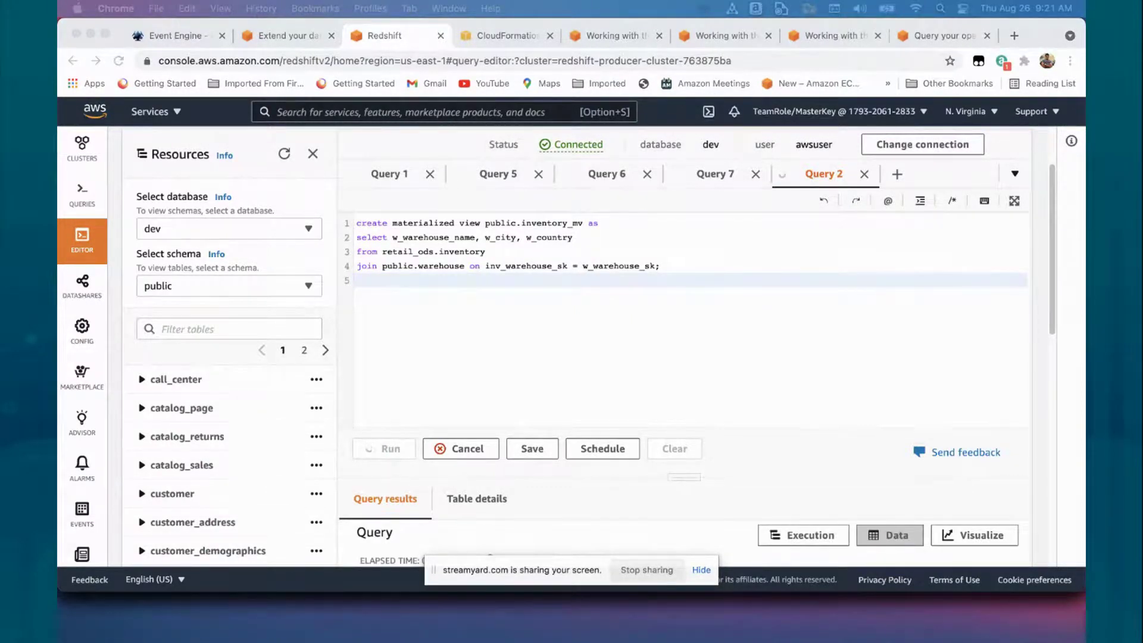
# Open eventbox.dev/published/lesson/redshift-workshop-bacon2021/lab2.html in a new browser tab and find its materialized view and combined-data instructions
pyautogui.click(1015, 36)
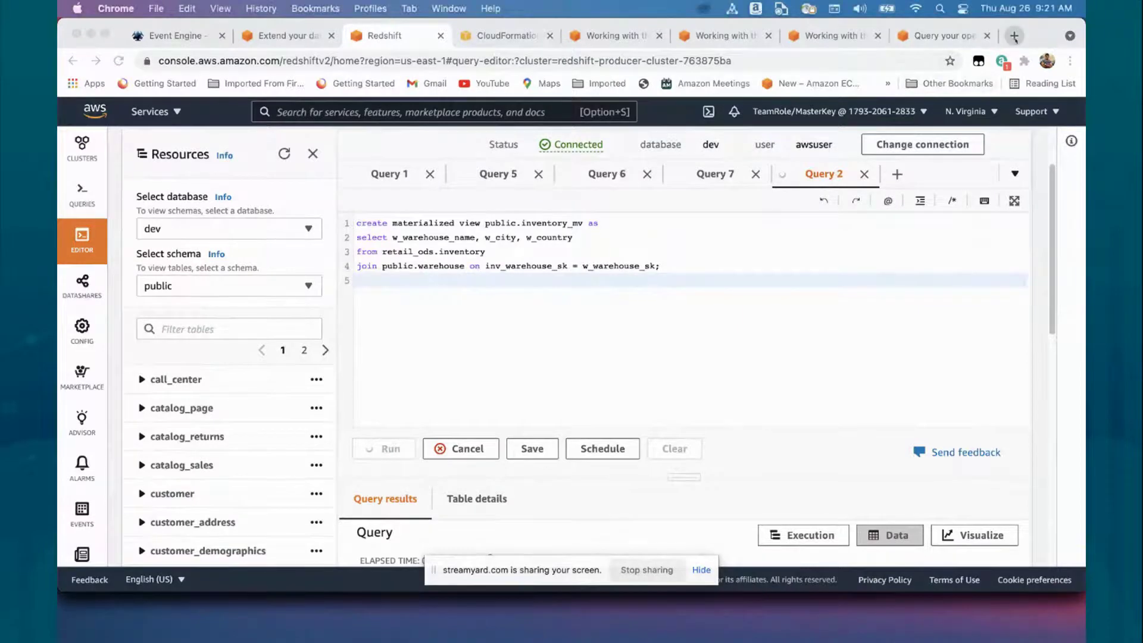
pyautogui.write('eventbox.dev/published/lesson/redshift-workshop-bacon2021/lab2.html')
pyautogui.press('Return')
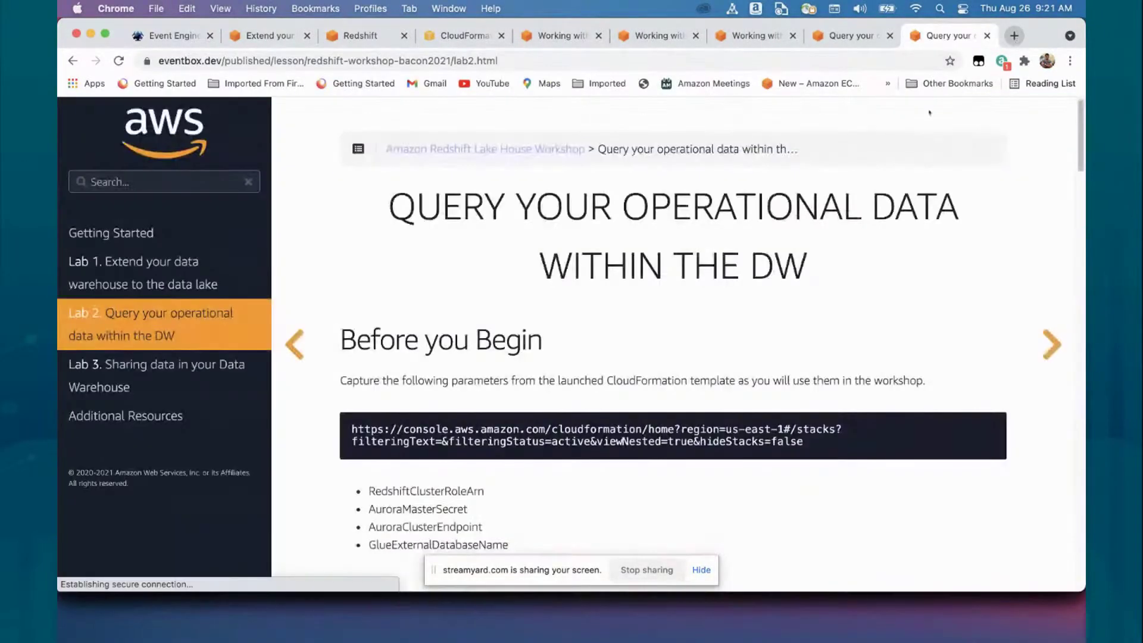
pyautogui.scroll(-3, 618, 325)
pyautogui.scroll(-20, 618, 326)
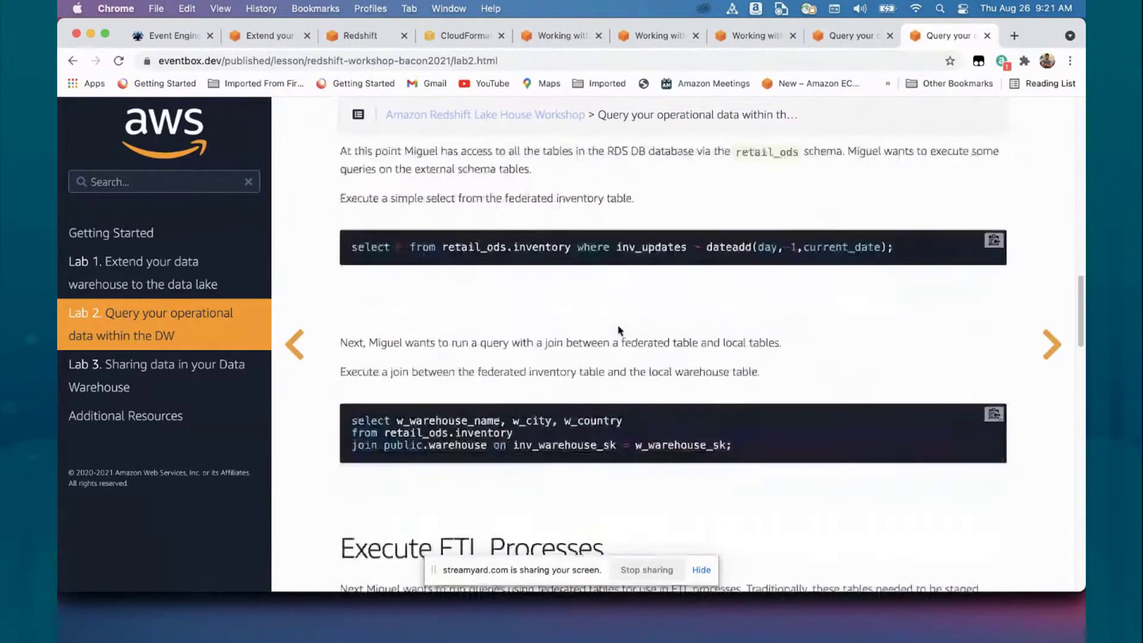
pyautogui.scroll(-4, 618, 325)
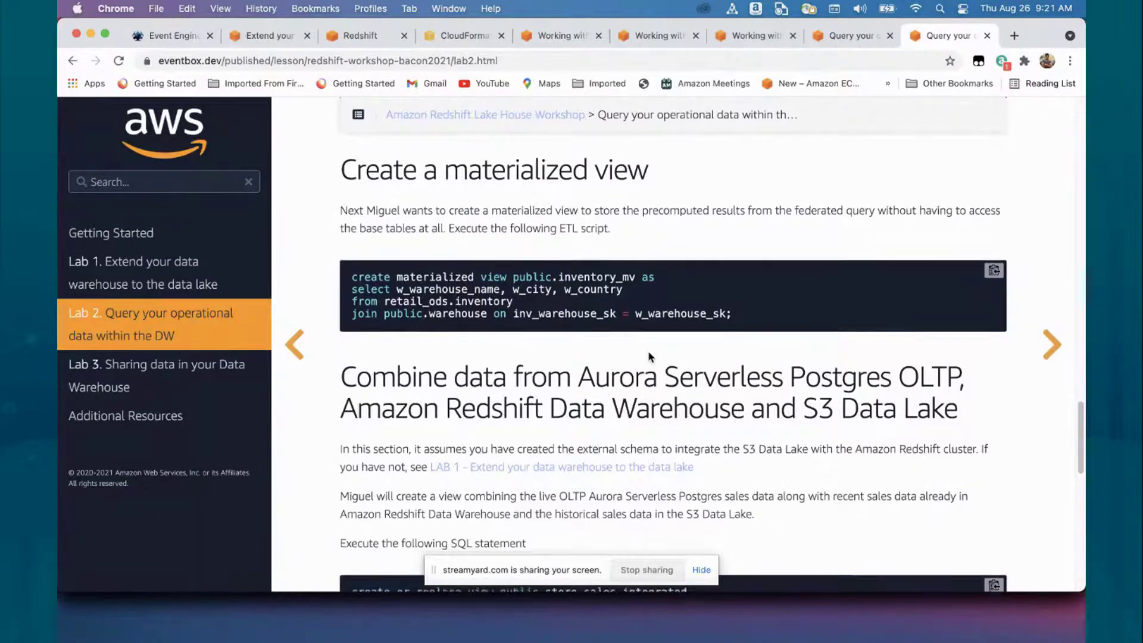
pyautogui.scroll(-1, 650, 356)
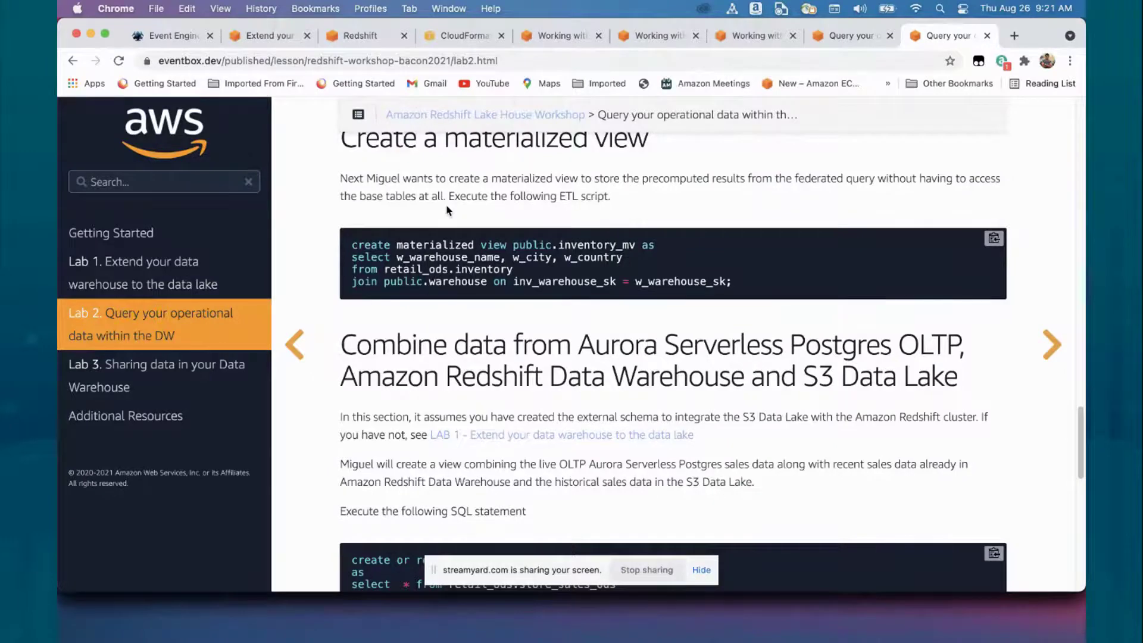
# Replace the query with the create or replace view public.store_sales_integrated union of store_sales_ods, store_sales_curr and store_sales_history, with no schema binding, and run it
pyautogui.click(369, 45)
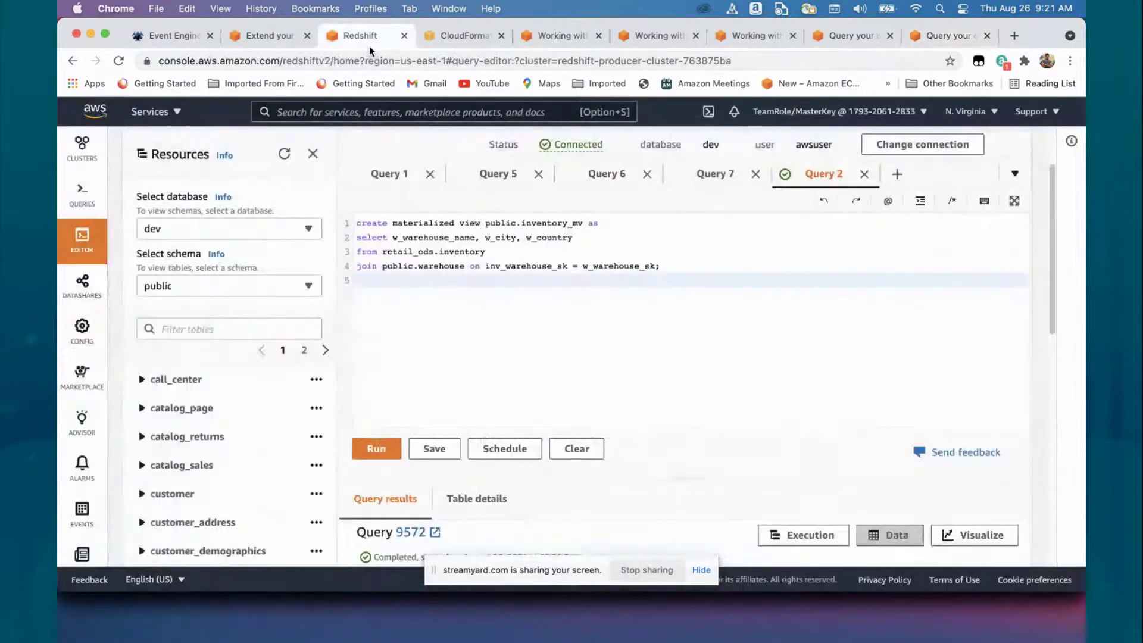
pyautogui.scroll(-4, 556, 345)
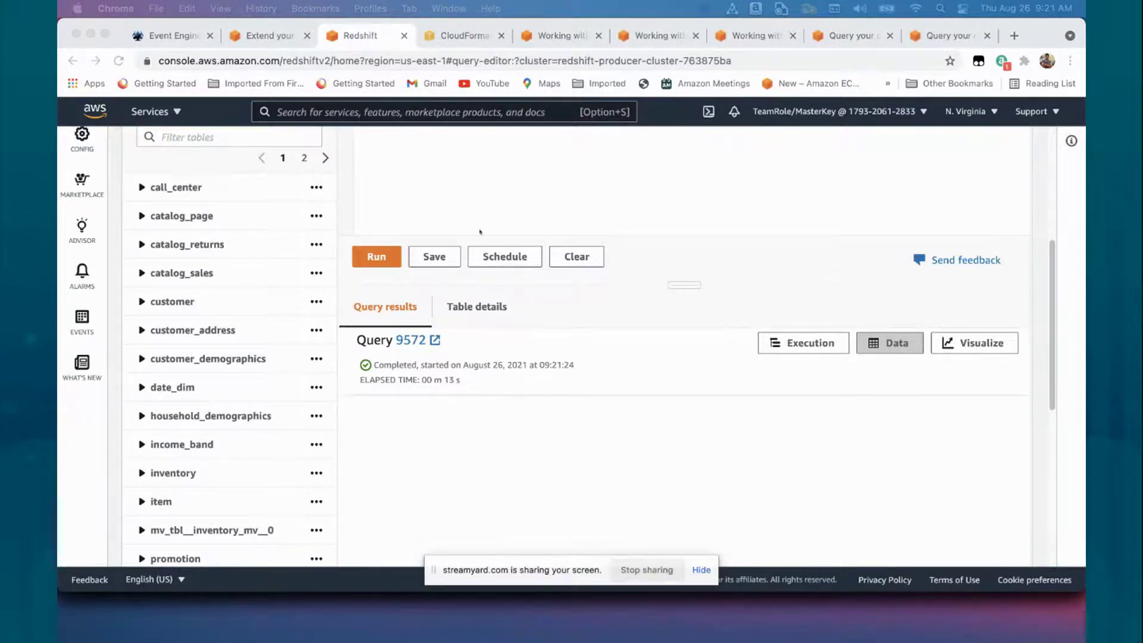
pyautogui.scroll(5, 480, 232)
pyautogui.click(521, 385)
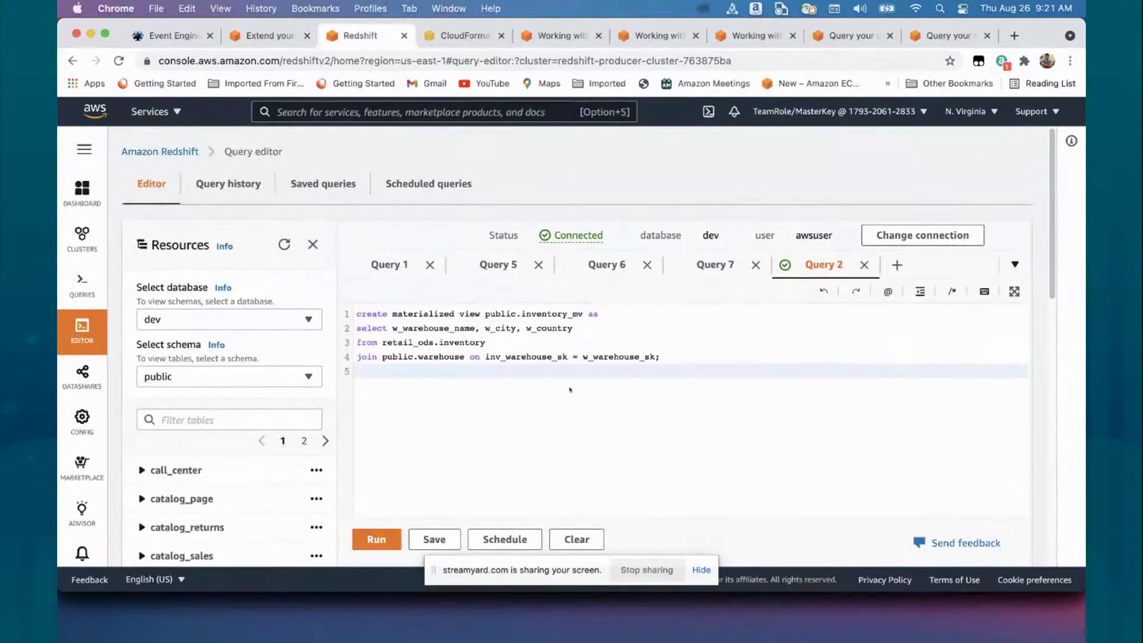
pyautogui.press('cmd+a')
pyautogui.write('create or replace view public.store_sales_integrated as select  * from retail_ods.store_sales_ods union all select * from public.store_sales_curr union all select ss_sold_date_sk,ss_sold_time_sk,ss_item_sk,ss_customer_sk,ss_cdemo_sk,ss_hdemo_sk,ss_addr_sk, ss_store_sk,ss_promo_sk,ss_ticket_number,ss_quantity,ss_wholesale_cost,ss_list_price,ss_sales_price, ss_ext_discount_amt,ss_ext_sales_price,ss_ext_wholesale_cost,ss_ext_list_price,ss_ext_tax,ss_coupon_amt, ss_net_paid,ss_net_paid_inc_tax,ss_net_profit,ss_transaction_dt::date from retail_datalake.store_sales_history with no schema binding;')
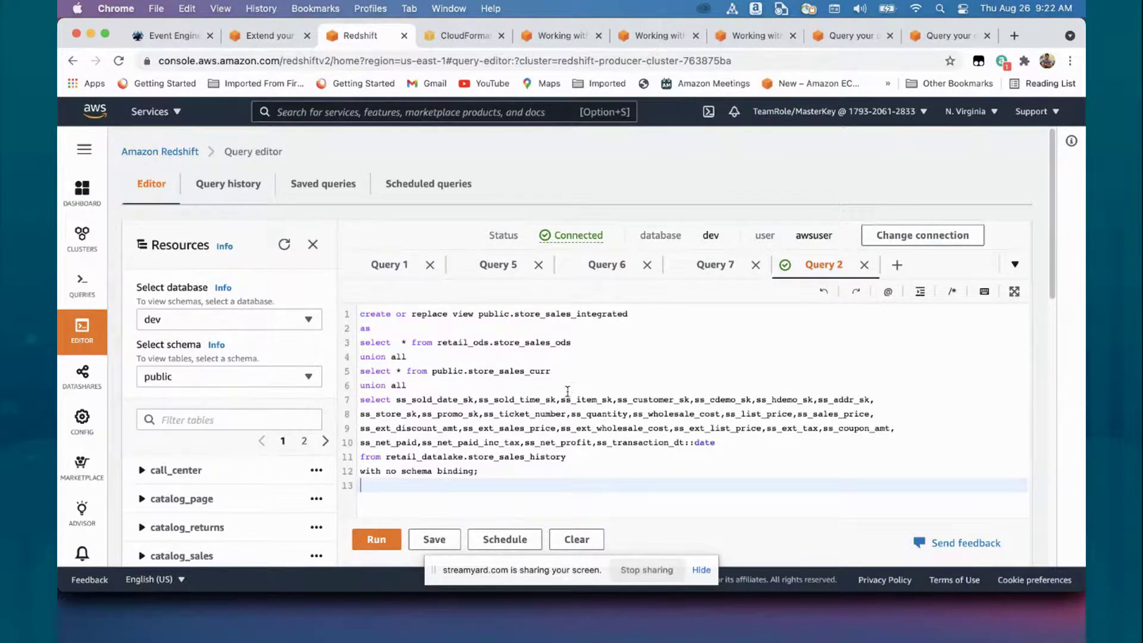
pyautogui.scroll(-2, 566, 395)
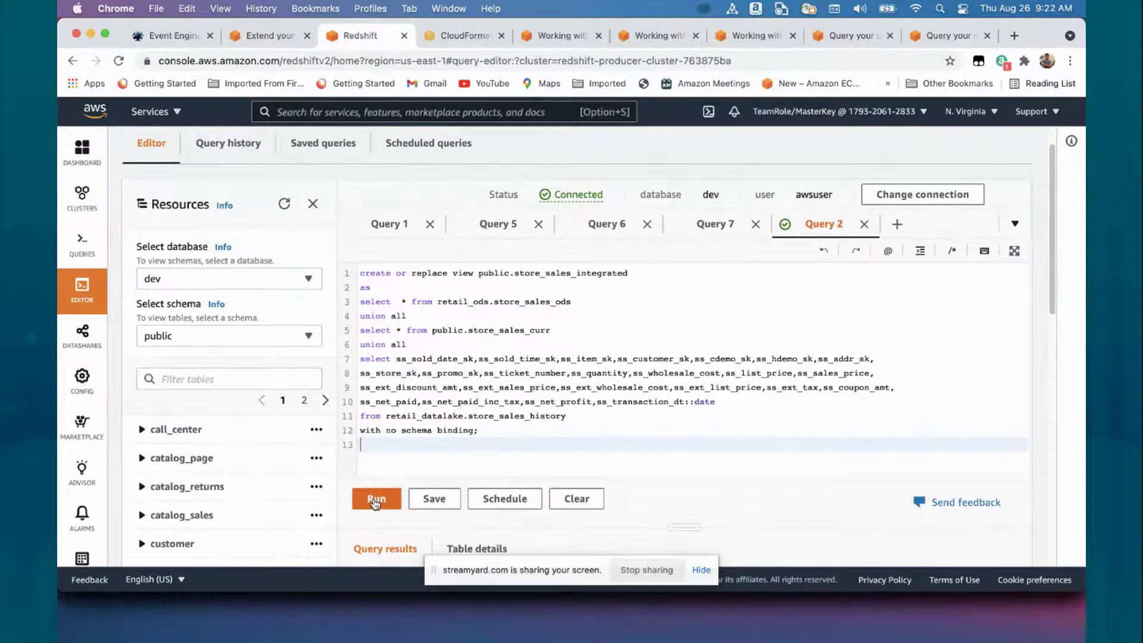
pyautogui.click(375, 502)
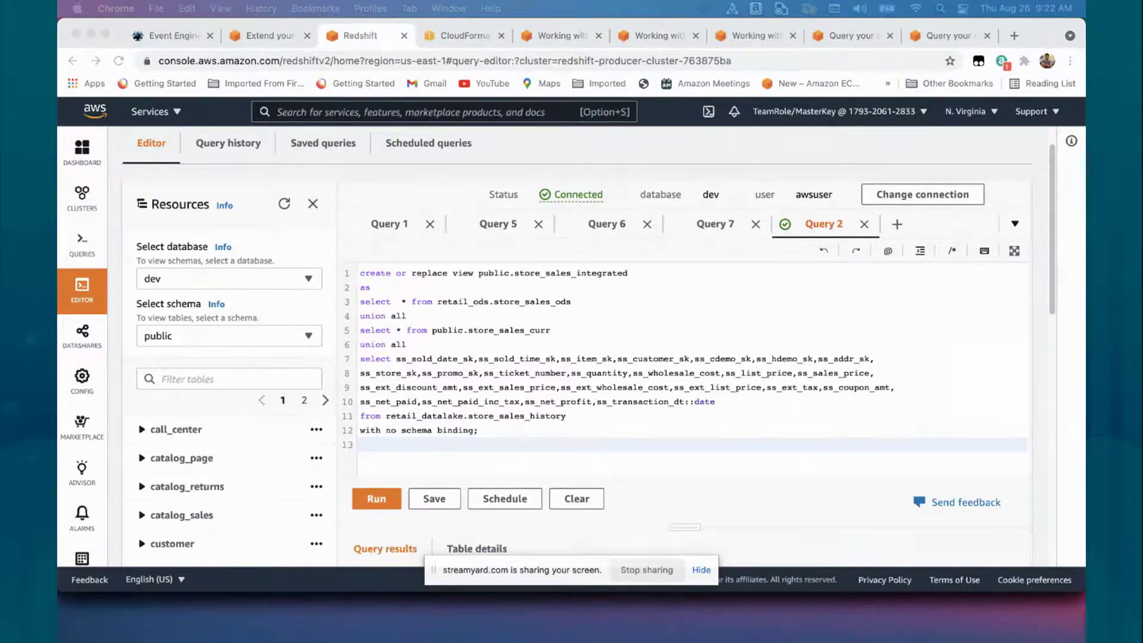
pyautogui.scroll(-4, 703, 337)
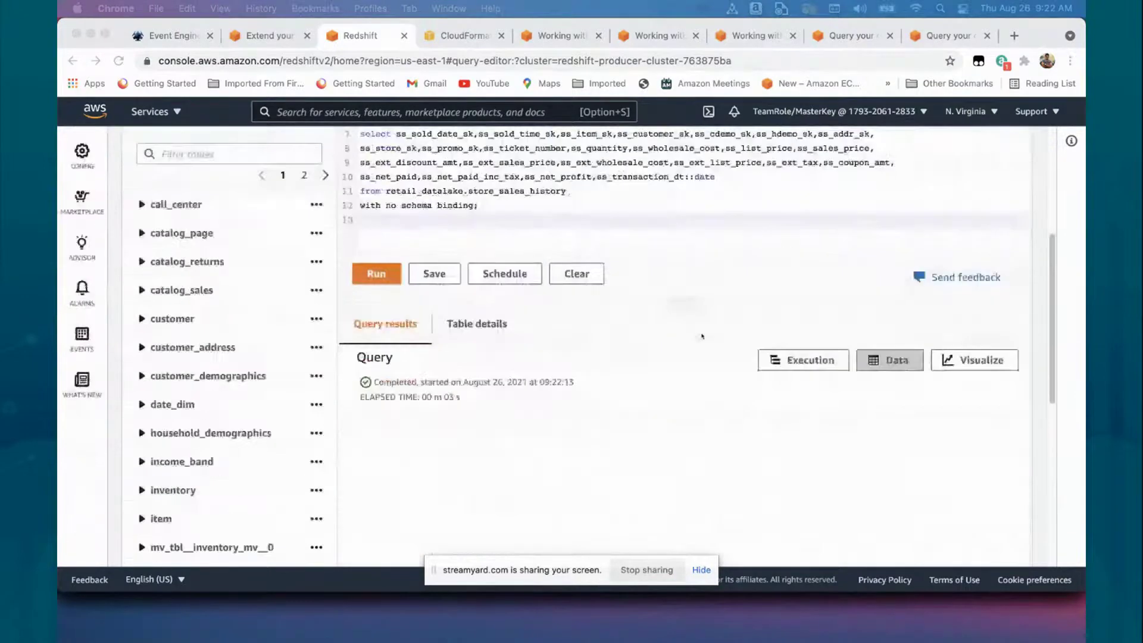
# Replace the statement with a query counting orders by year and month from public.store_sales_integrated for the current month, and run it
pyautogui.scroll(5, 595, 357)
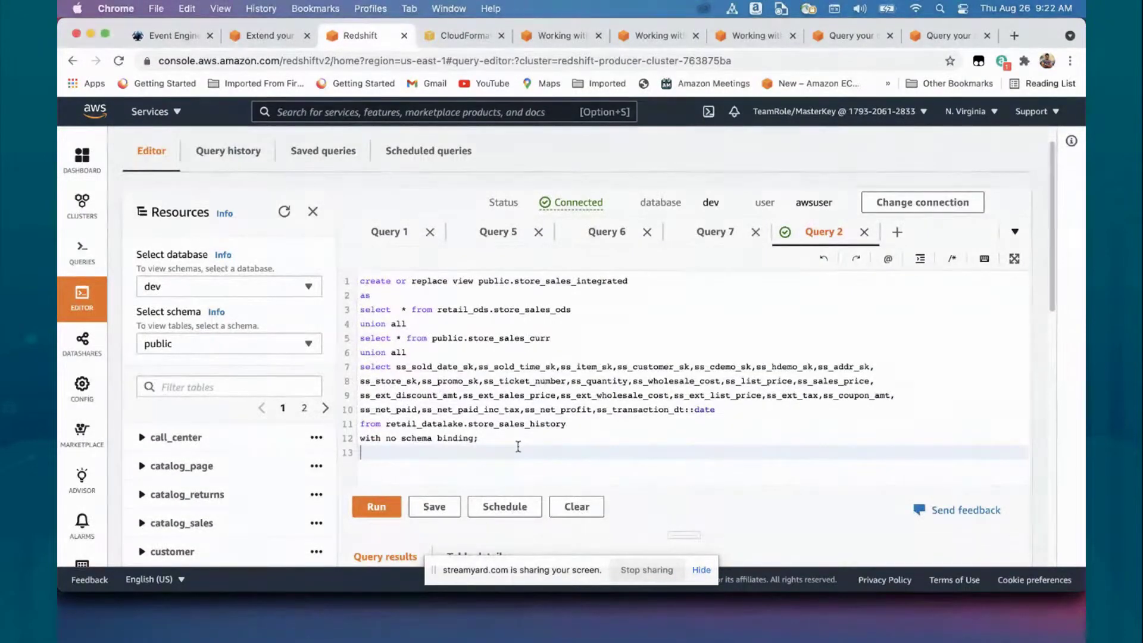
pyautogui.press('super+a')
pyautogui.write('select extract(year from ss_transaction_dt) as year,        extract(month from ss_transaction_dt) as month,        count(*) as orders   from public.store_sales_integrated where extract(month from ss_transaction_dt) = extract(month from current_date) group by 1,2 order by 1,2;')
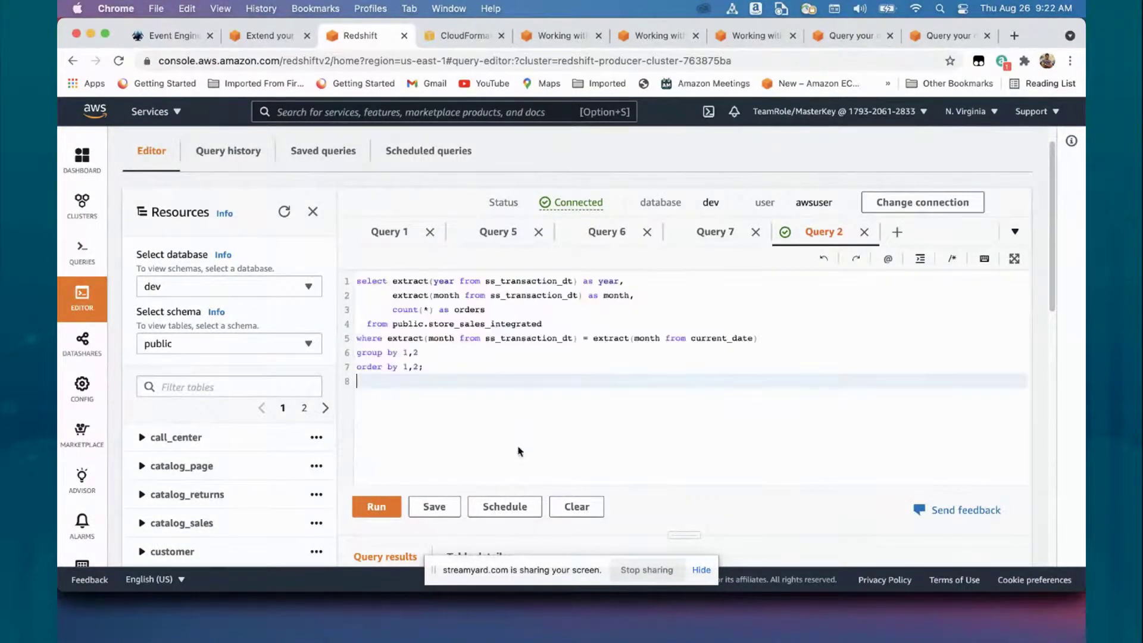
pyautogui.click(374, 511)
pyautogui.scroll(-7, 470, 405)
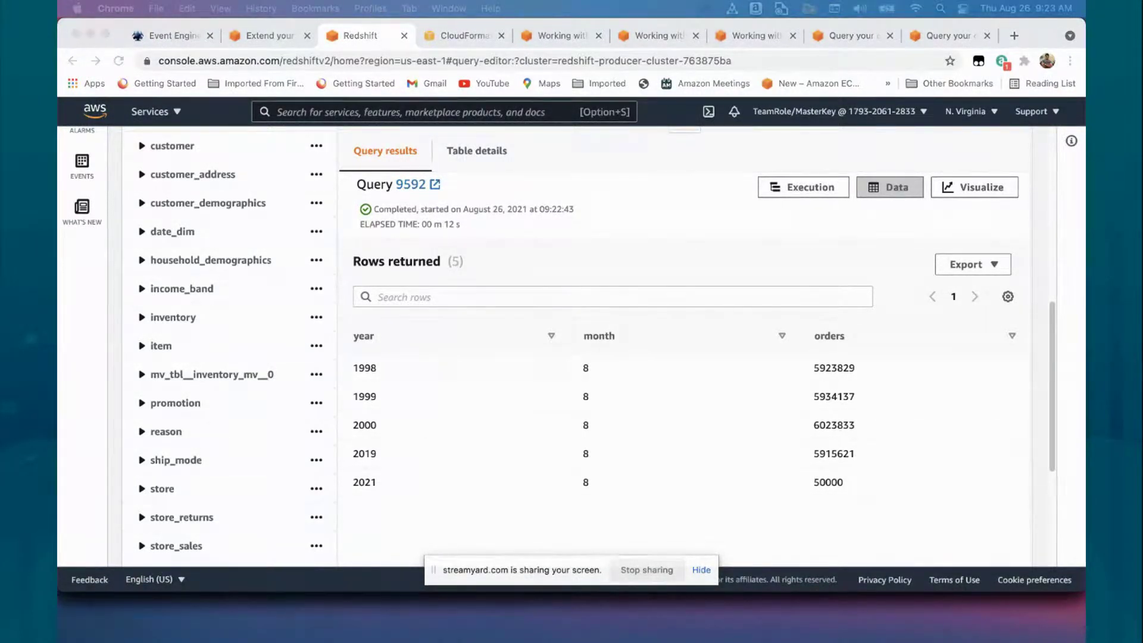
pyautogui.scroll(10, 505, 261)
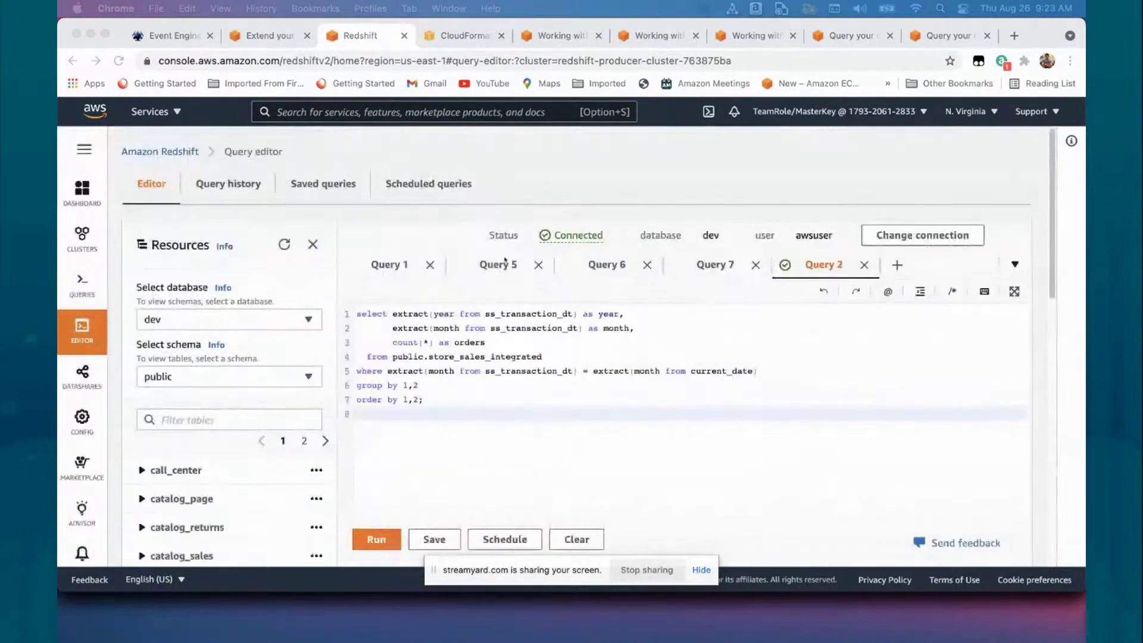
# Change the connection to redshift-consumer-cluster-763875ba using temporary credentials, with database dev and database user awsuser
pyautogui.click(477, 412)
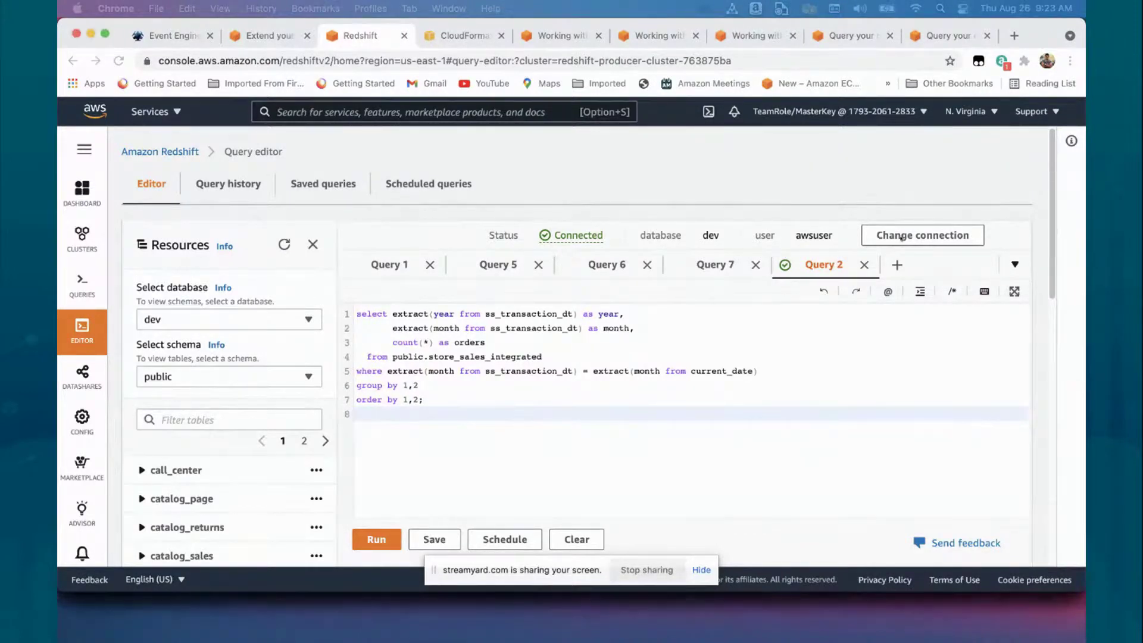
pyautogui.click(919, 237)
pyautogui.click(919, 237)
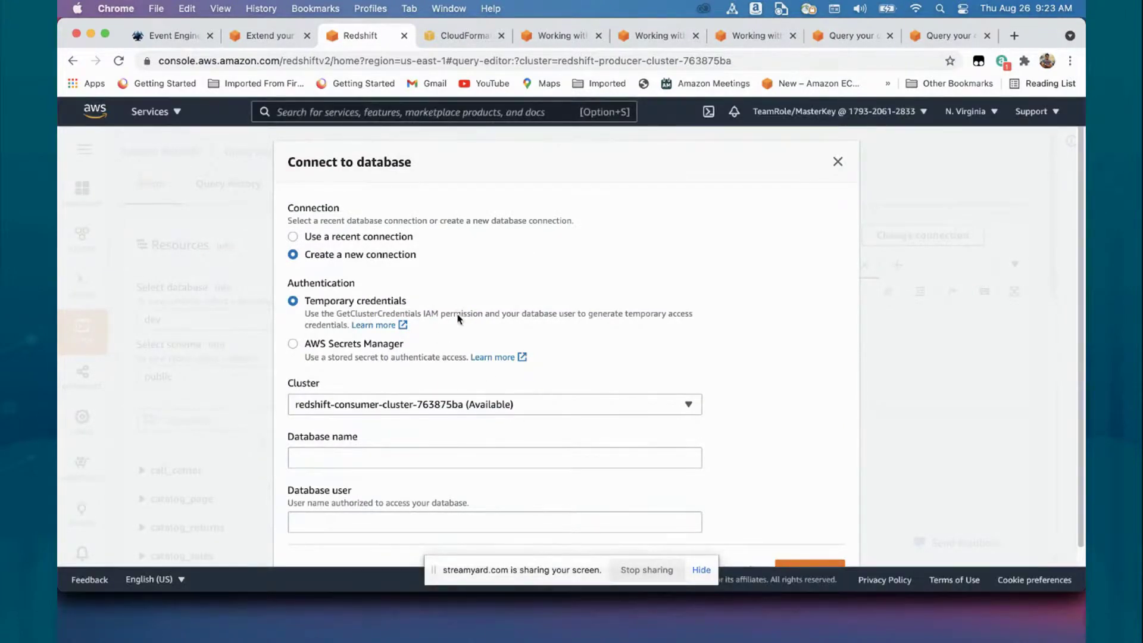
pyautogui.scroll(-1, 478, 366)
pyautogui.scroll(-1, 477, 366)
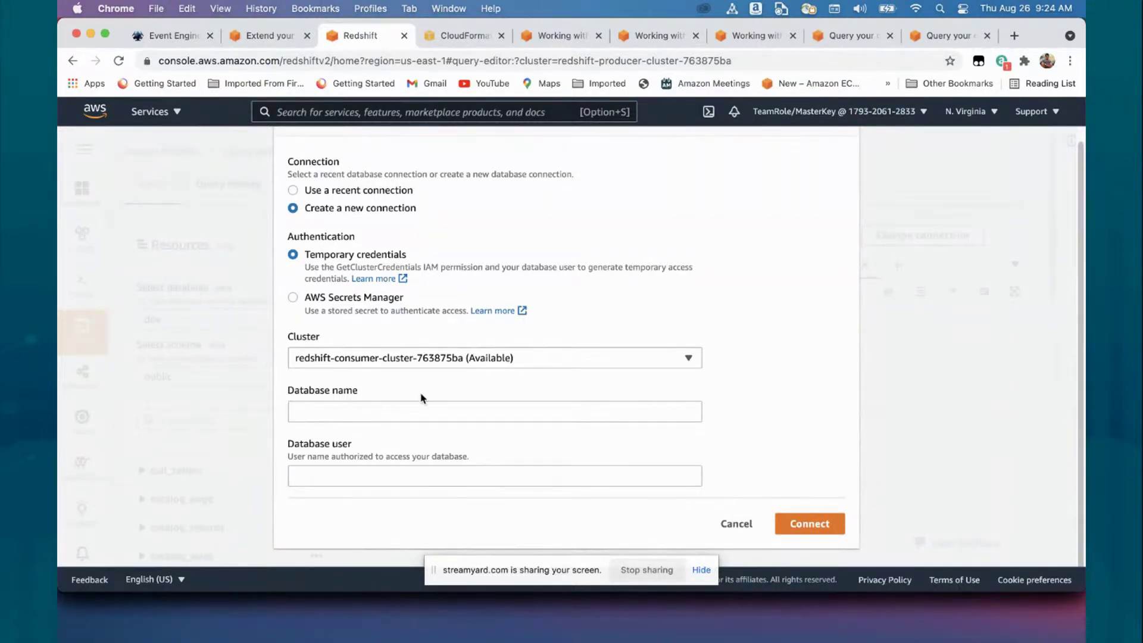
pyautogui.click(414, 415)
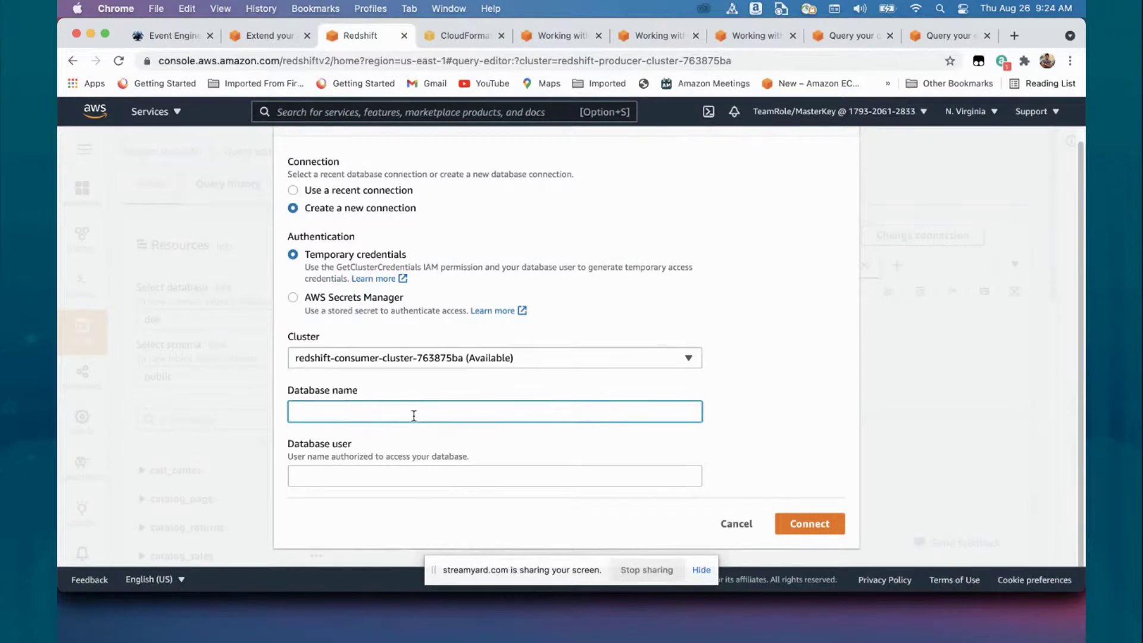
pyautogui.write('ev')
pyautogui.click(407, 474)
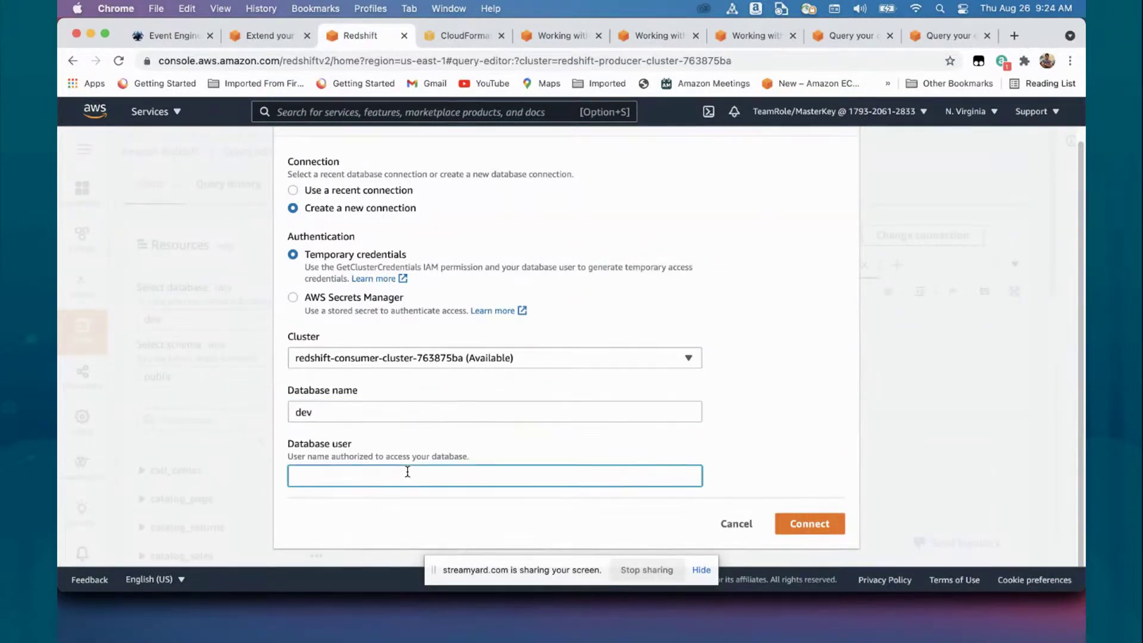
pyautogui.write('awsuser')
pyautogui.click(811, 524)
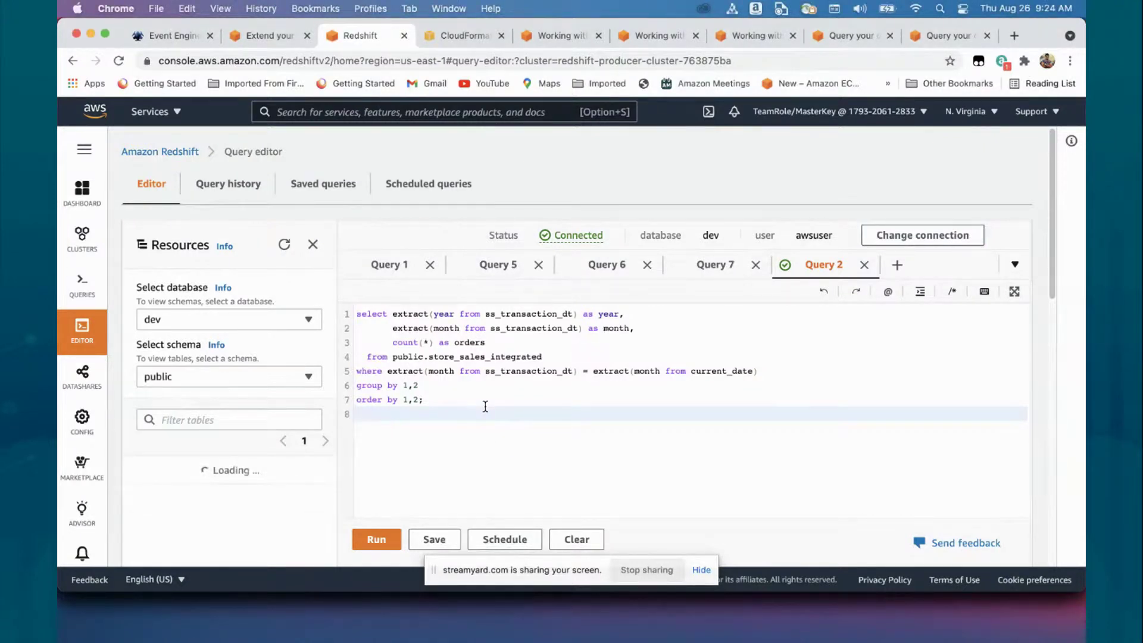
# Replace the query with select current_namespace; and run it on the consumer cluster
pyautogui.press('super+a')
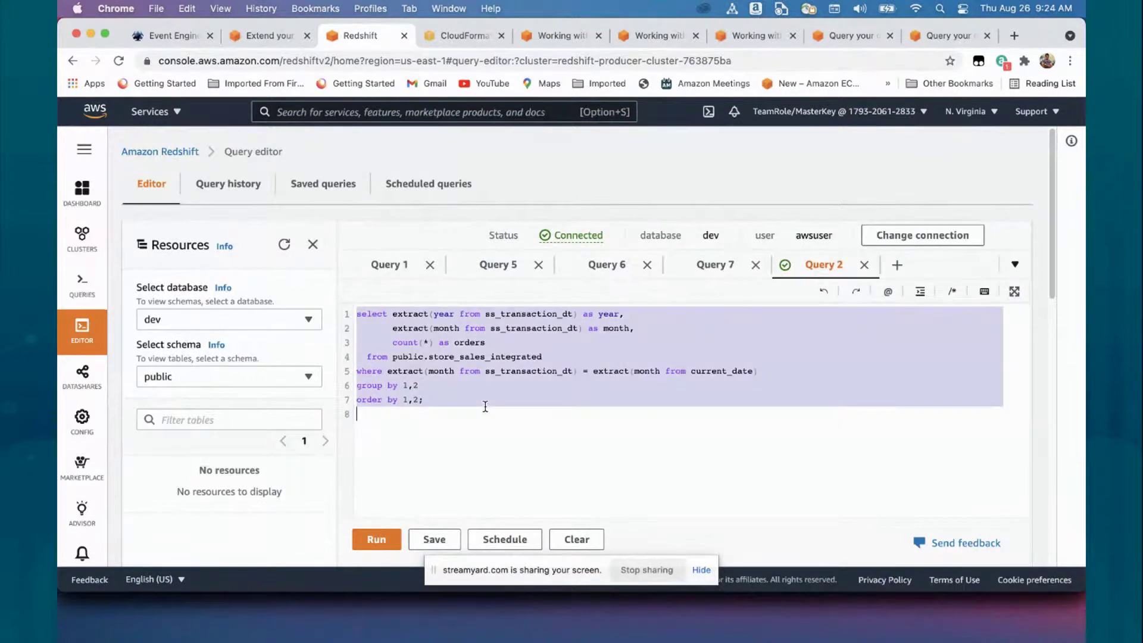
pyautogui.write('select current_namespace;')
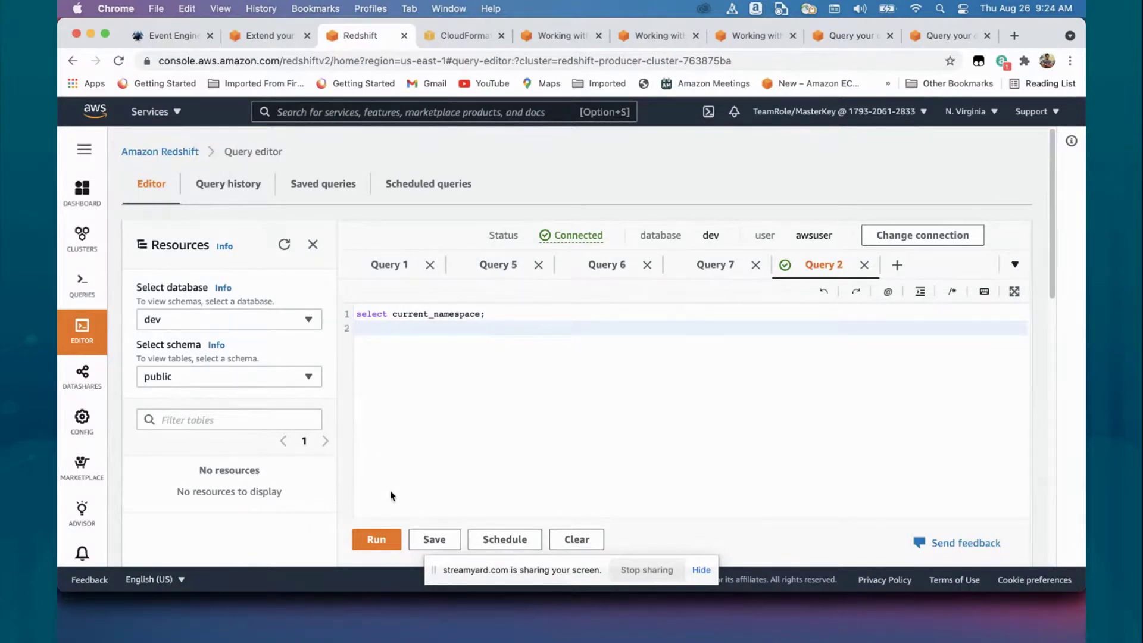
pyautogui.click(376, 540)
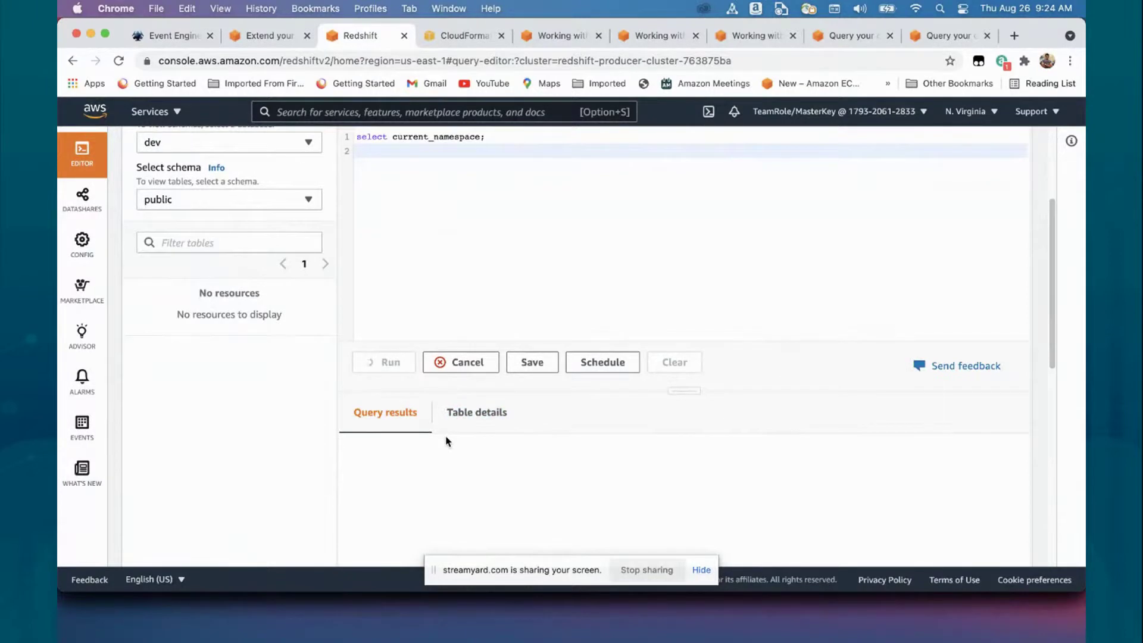
pyautogui.scroll(-4, 447, 441)
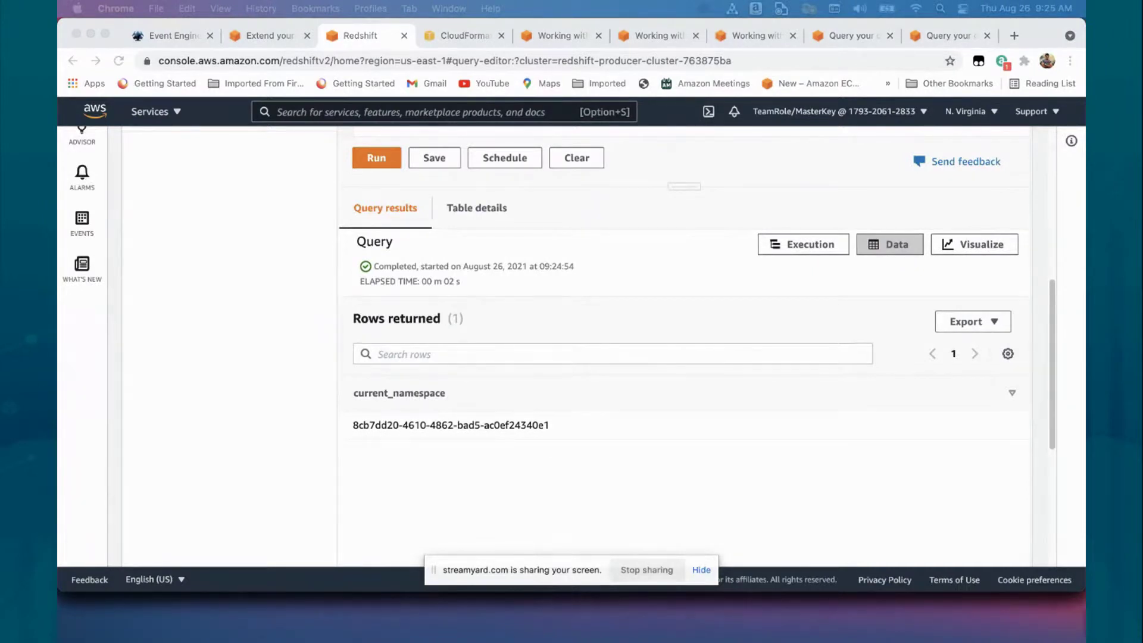
# Switch to Sublime Text and add the label ConsumerCluster-Namespace below the SQL statements in the notes
pyautogui.press('super+Tab')
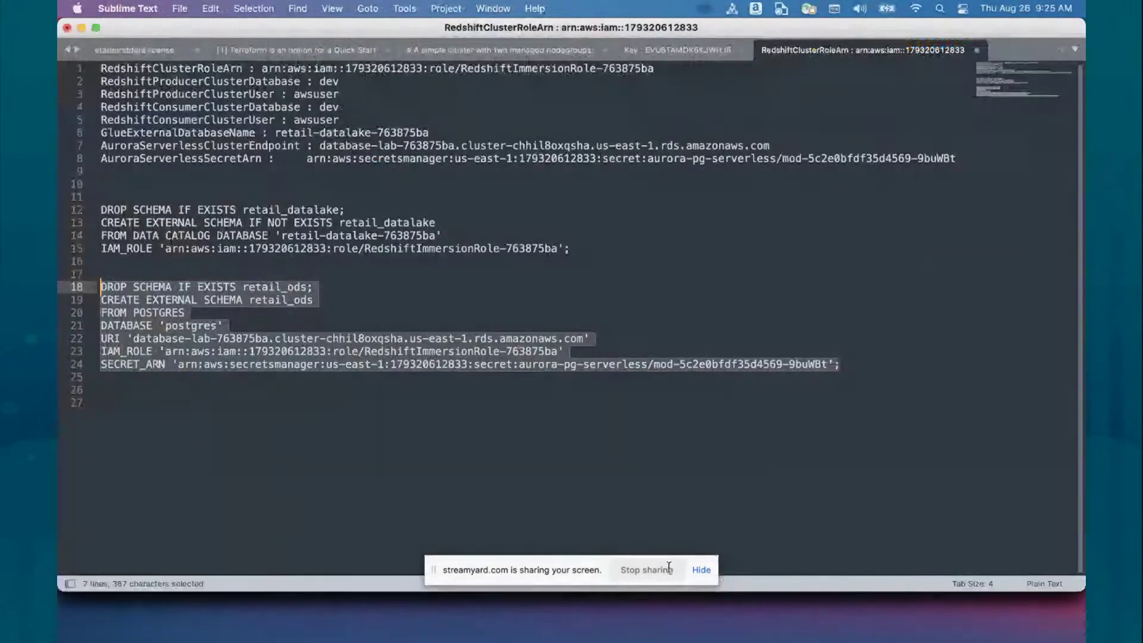
pyautogui.click(288, 485)
pyautogui.write('ConsumerClusterNamespace')
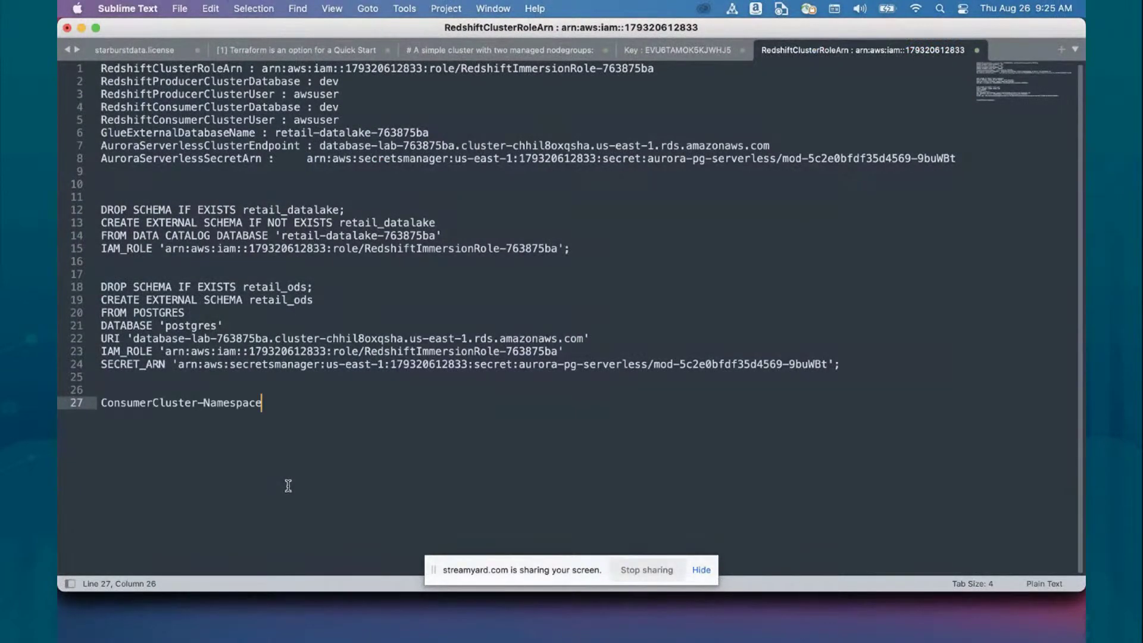
# Copy the current_namespace value from the query results in Chrome into the Sublime Text notes after the namespace label, and return to Chrome
pyautogui.press('super+Tab')
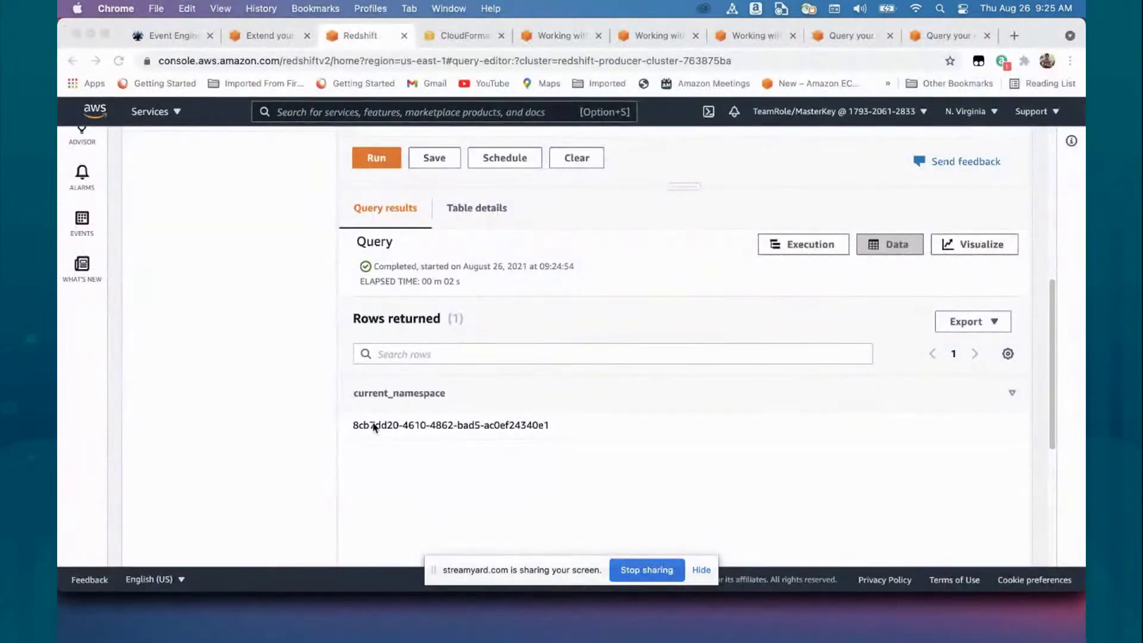
pyautogui.click(356, 430)
pyautogui.moveTo(570, 427); pyautogui.dragTo(352, 426)
pyautogui.press('super+c')
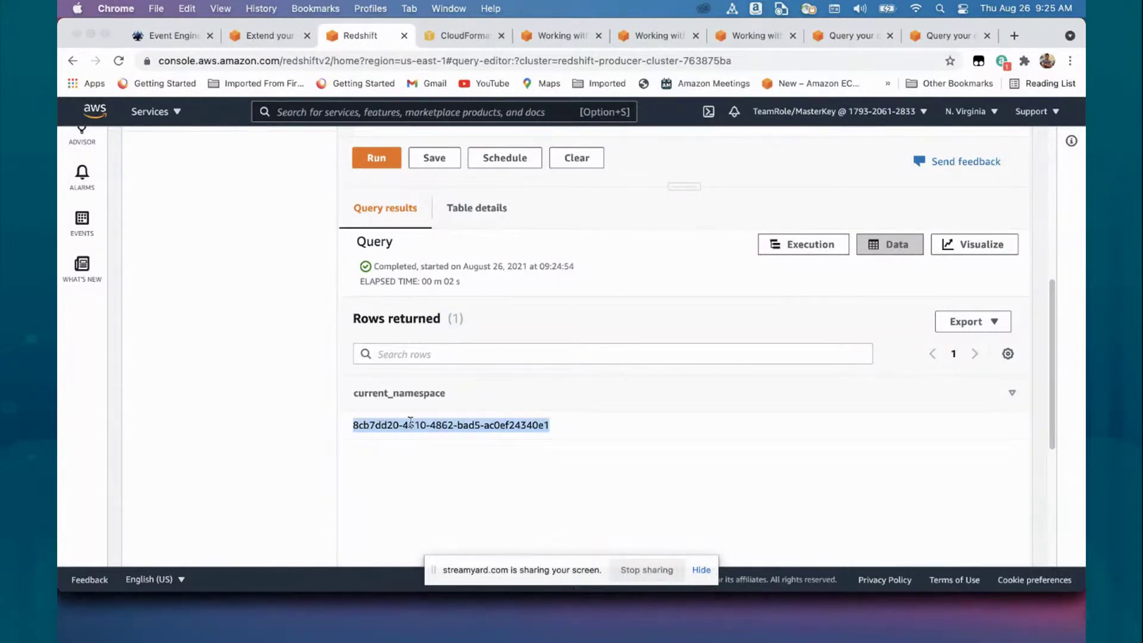
pyautogui.press('super+Tab')
pyautogui.press('super+v')
pyautogui.press('super+Tab')
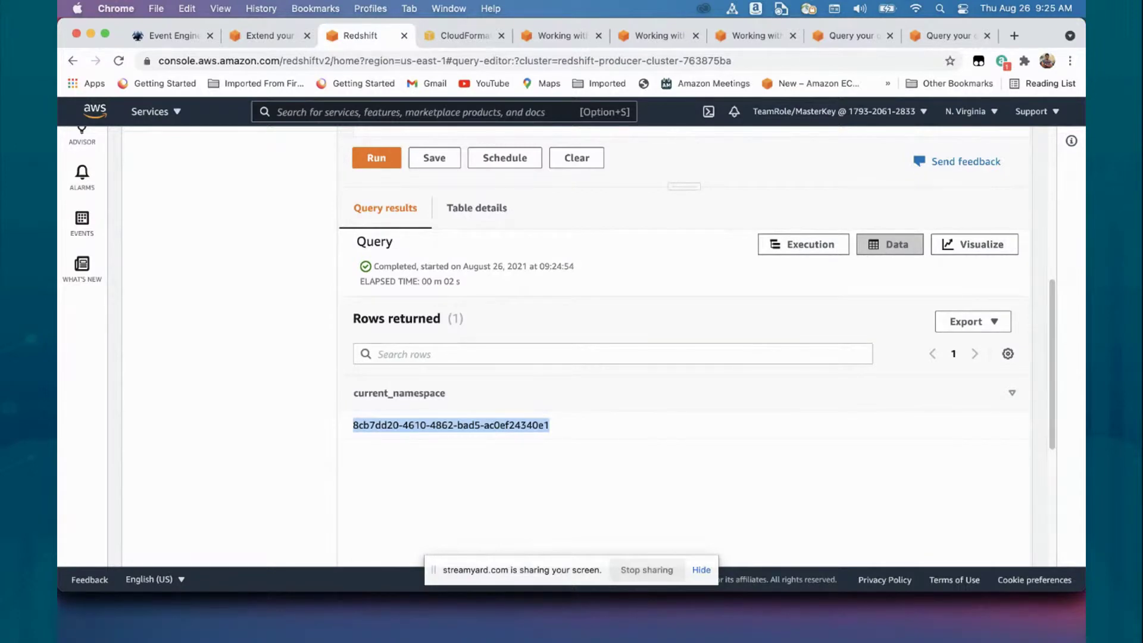
# Change the connection to redshift-producer-cluster-763875ba using temporary credentials, with database dev and database user awsuser
pyautogui.scroll(6, 439, 413)
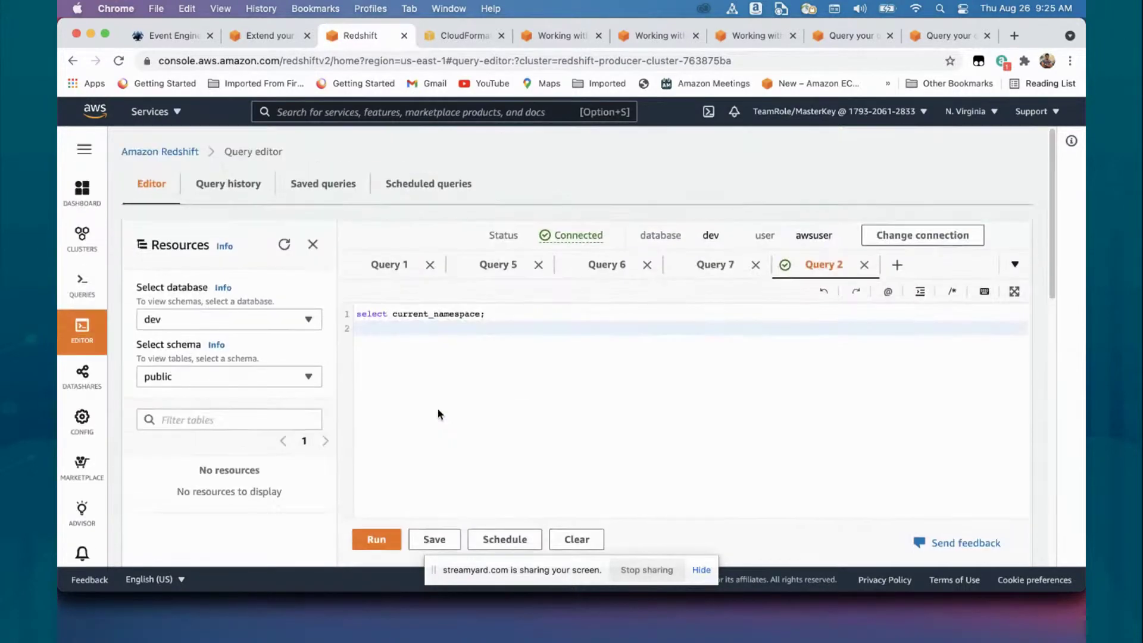
pyautogui.click(921, 235)
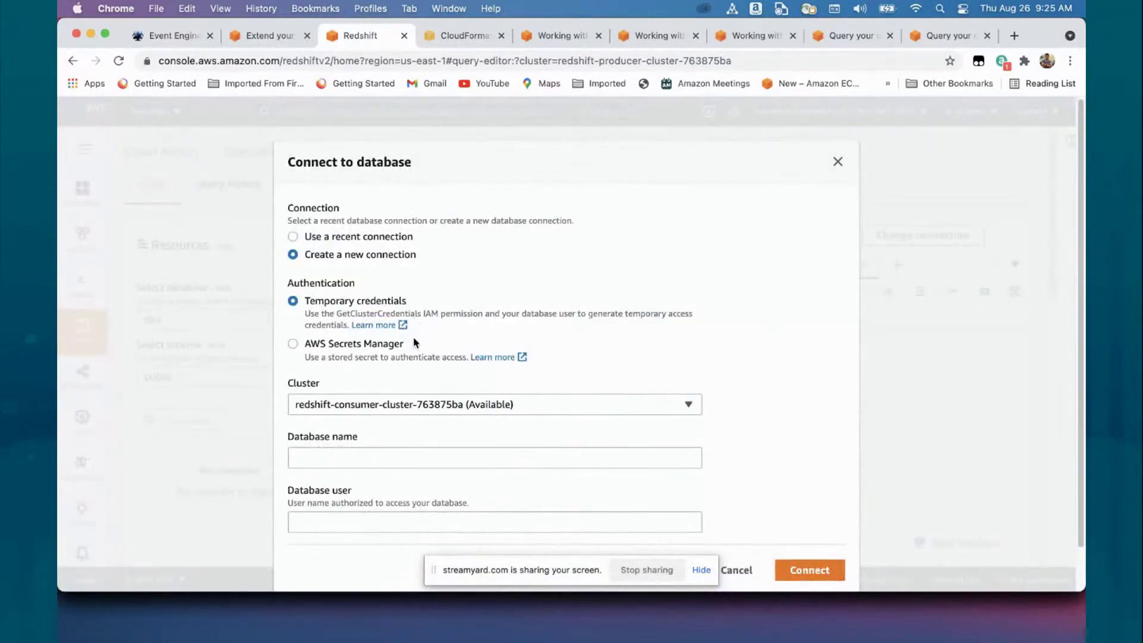
pyautogui.click(469, 409)
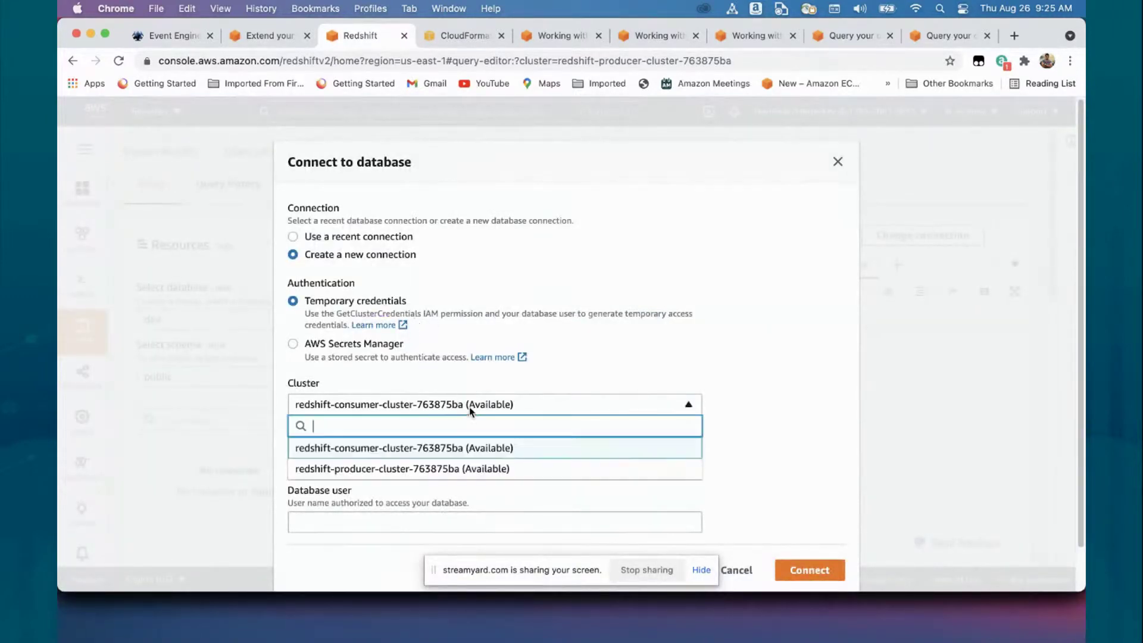
pyautogui.click(460, 468)
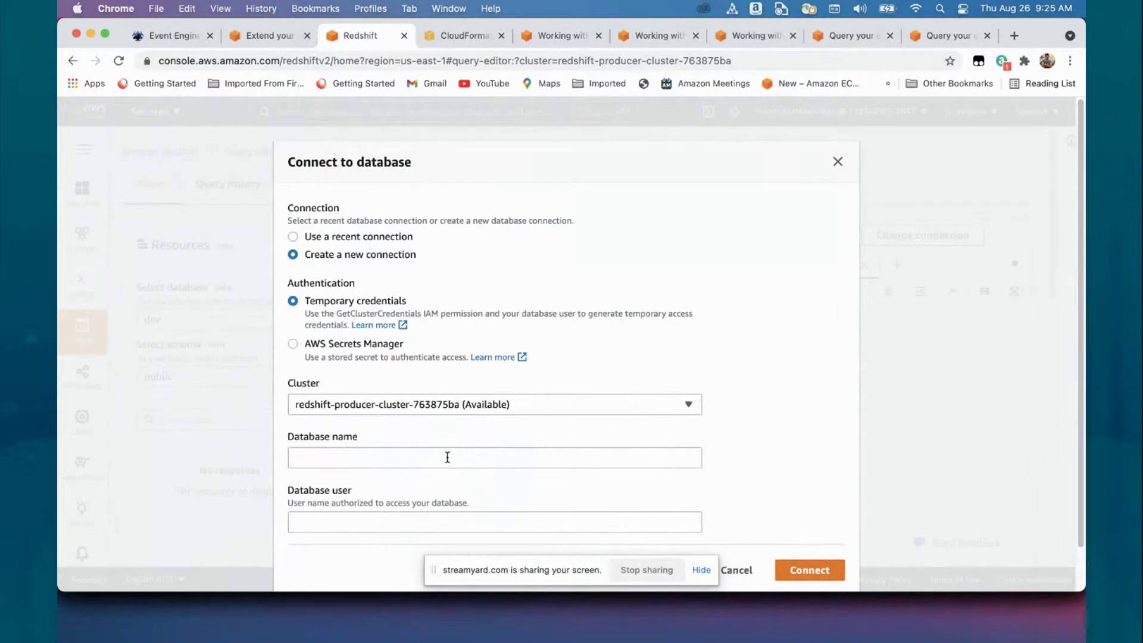
pyautogui.click(446, 457)
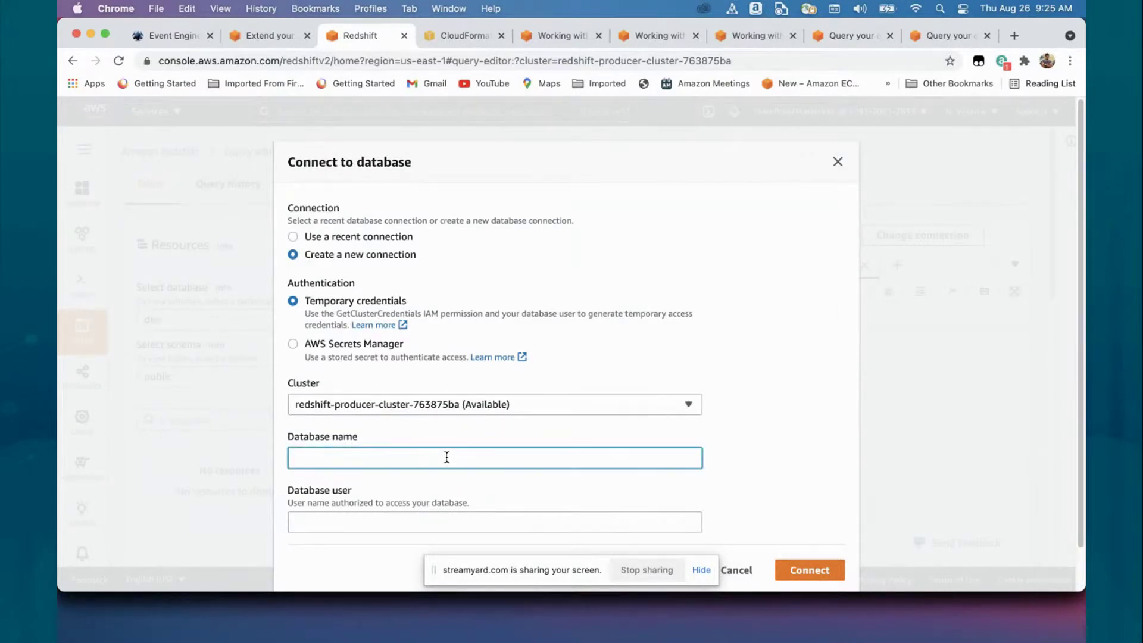
pyautogui.write('dev')
pyautogui.click(410, 524)
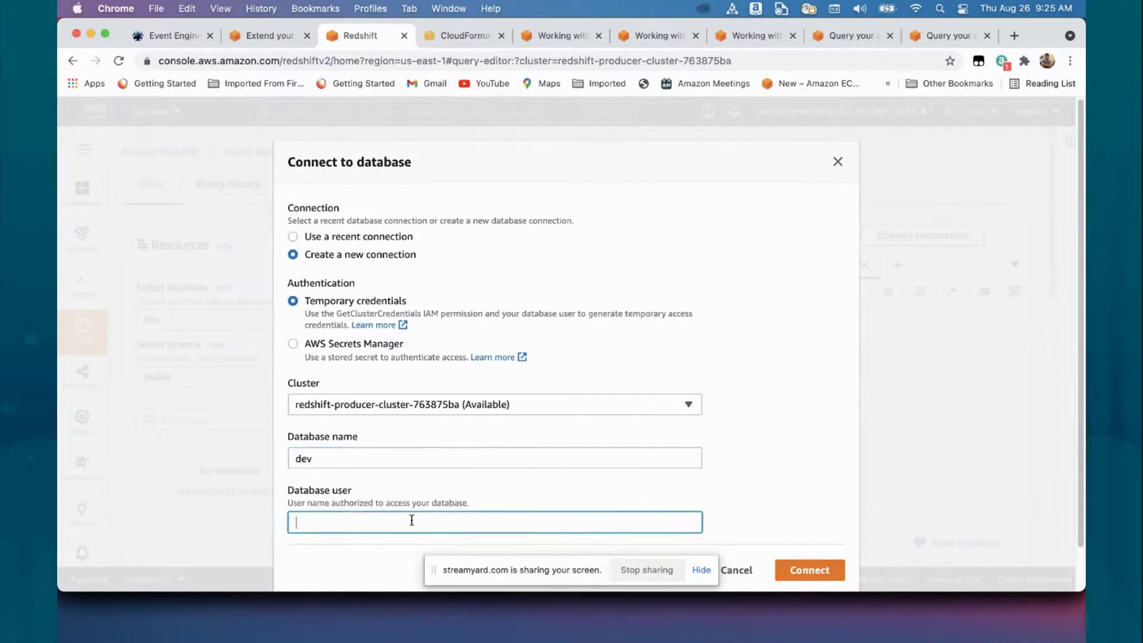
pyautogui.write('awsuser')
pyautogui.click(827, 572)
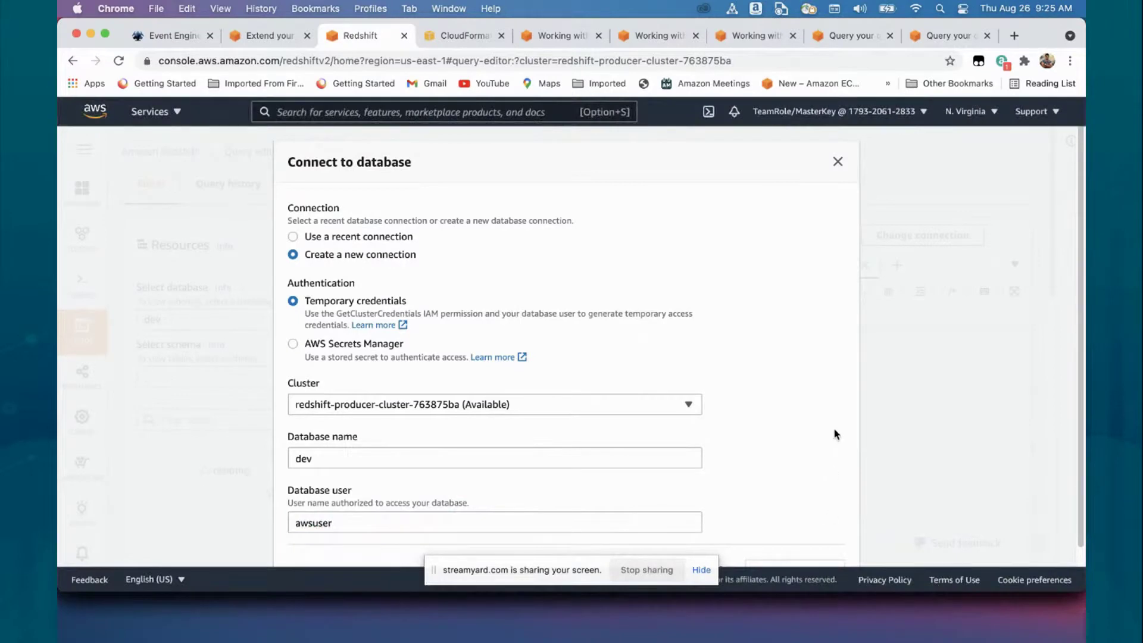
pyautogui.scroll(-2, 834, 434)
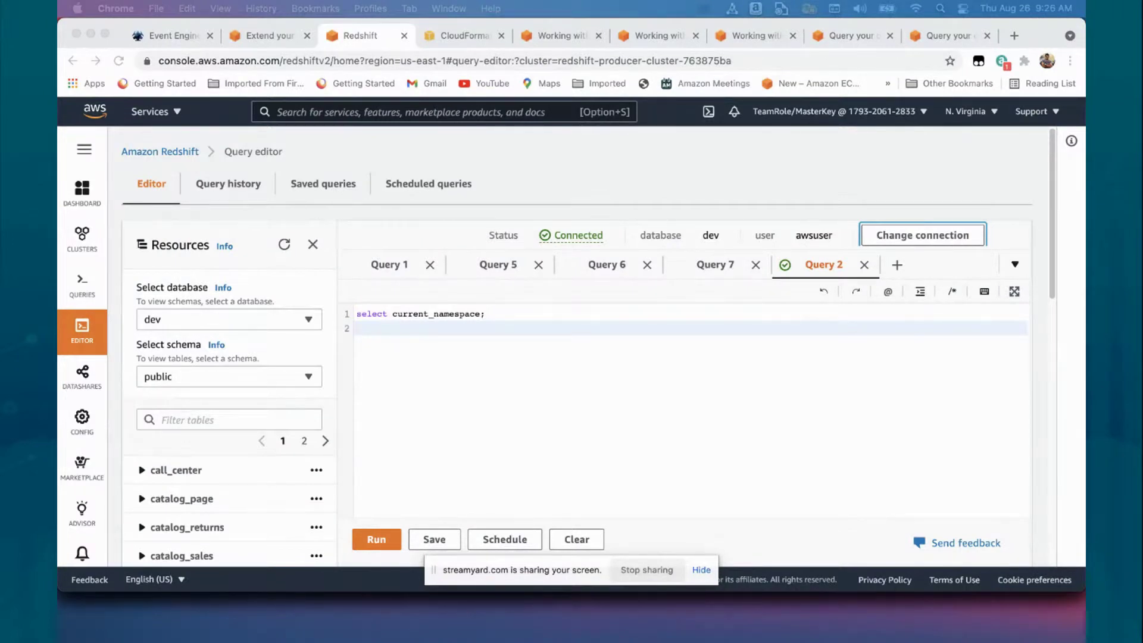
# Replace the query with statements creating the publicly accessible datashare finance_dbshare and adding the public schema and all its tables, and run it
pyautogui.click(625, 398)
pyautogui.press('cmd+a')
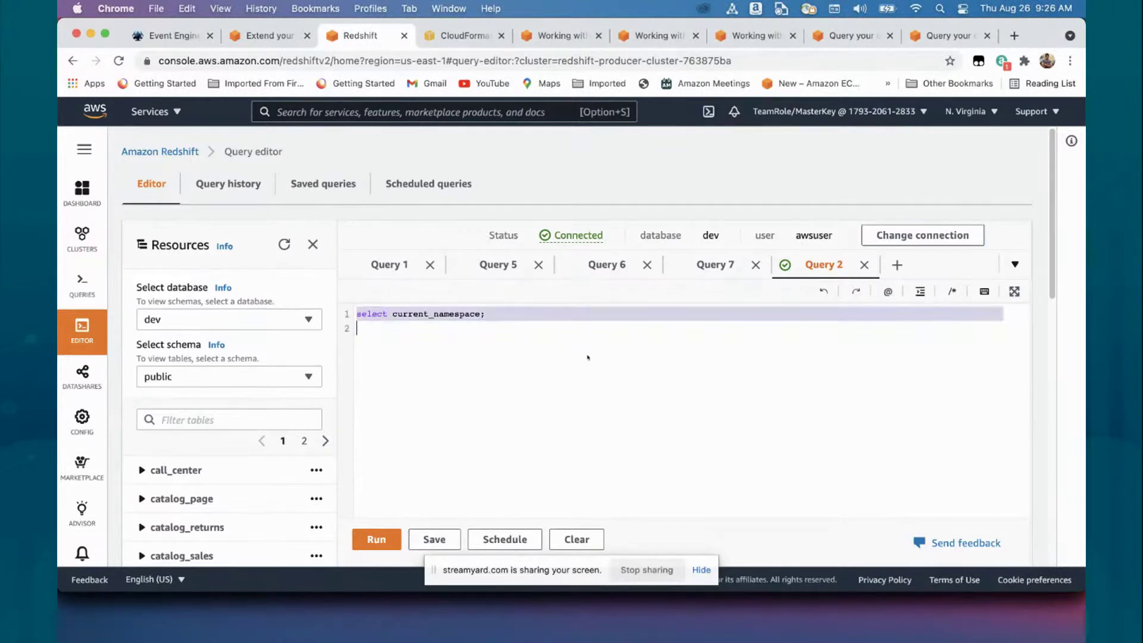
pyautogui.press('cmd+v')
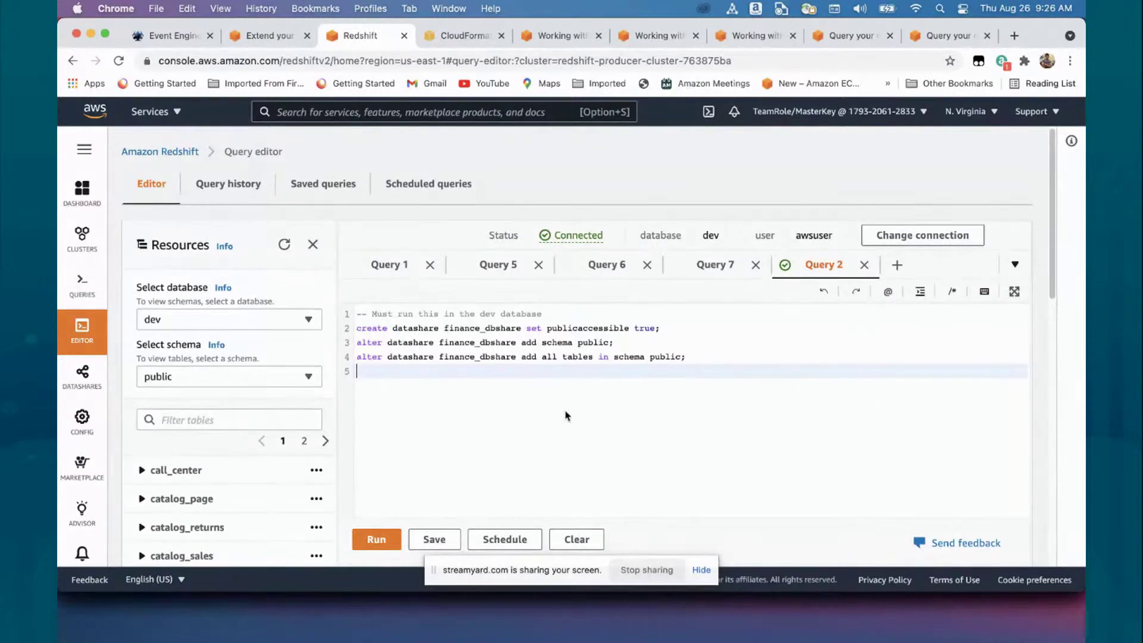
pyautogui.click(374, 539)
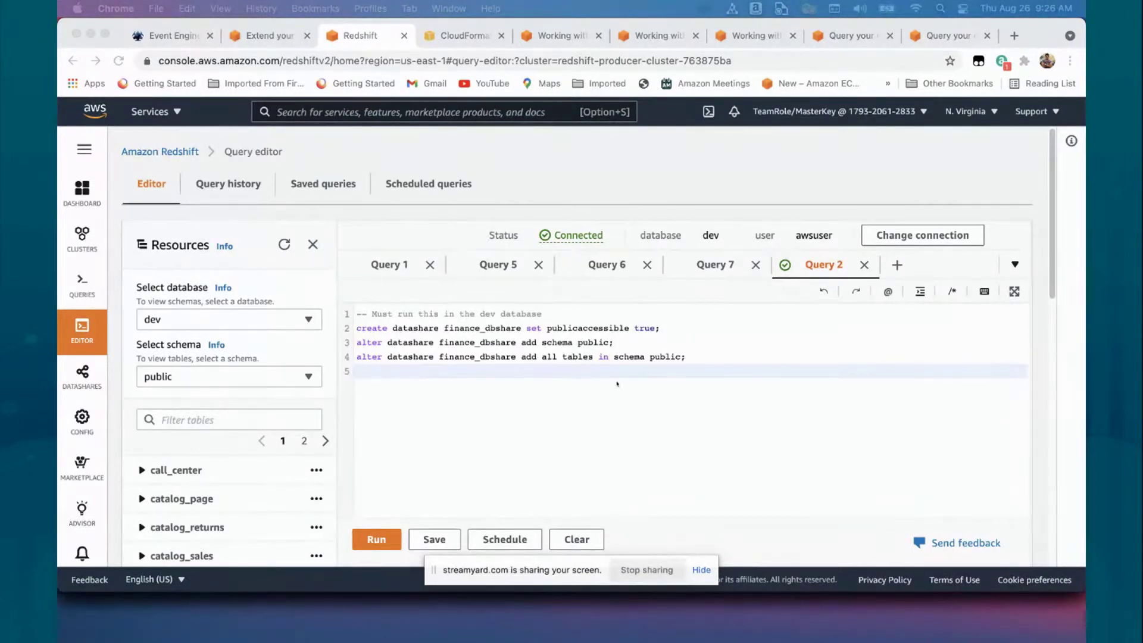
# Replace the datashare statements with select * from svv_datashares; then run the query and view the returned rows
pyautogui.click(727, 373)
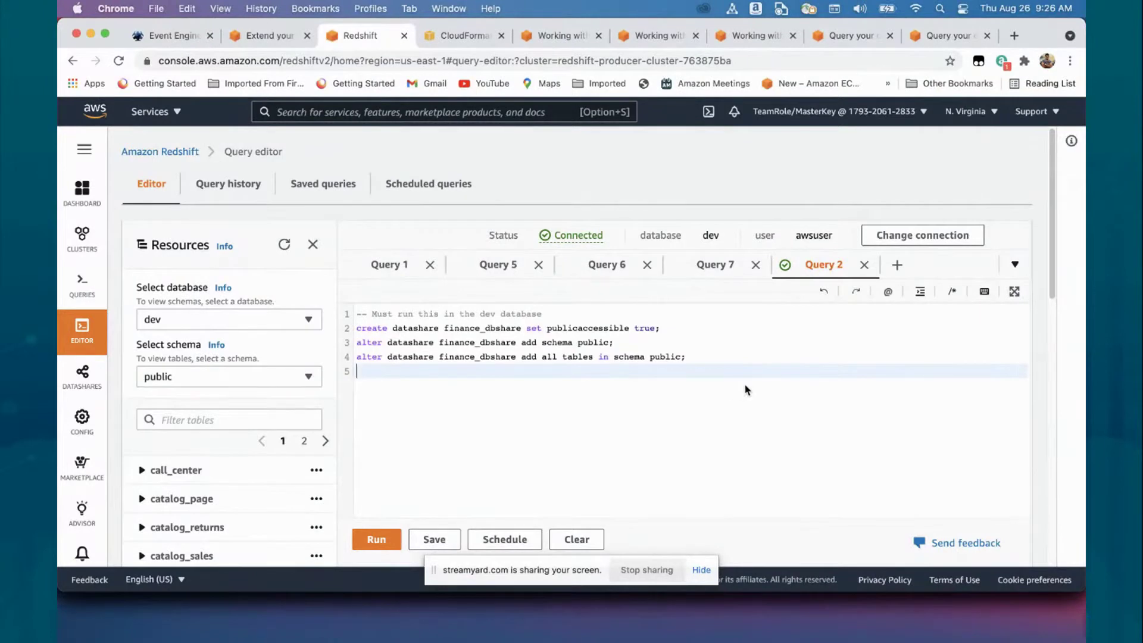
pyautogui.moveTo(713, 362); pyautogui.dragTo(316, 292)
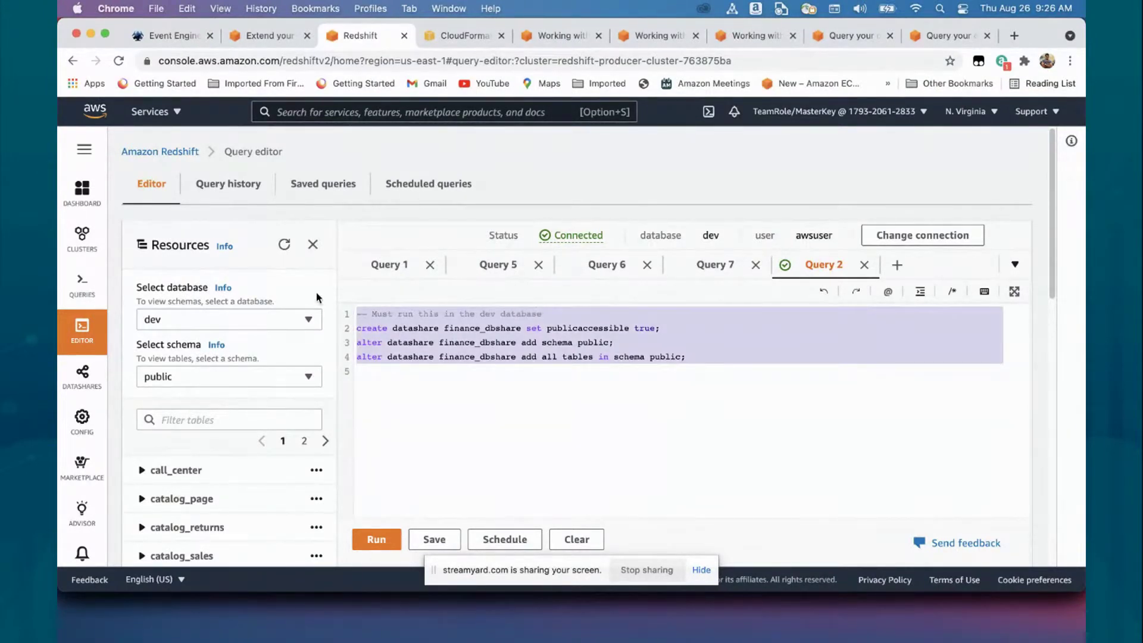
pyautogui.write('select * from svv_datashares;')
pyautogui.click(376, 539)
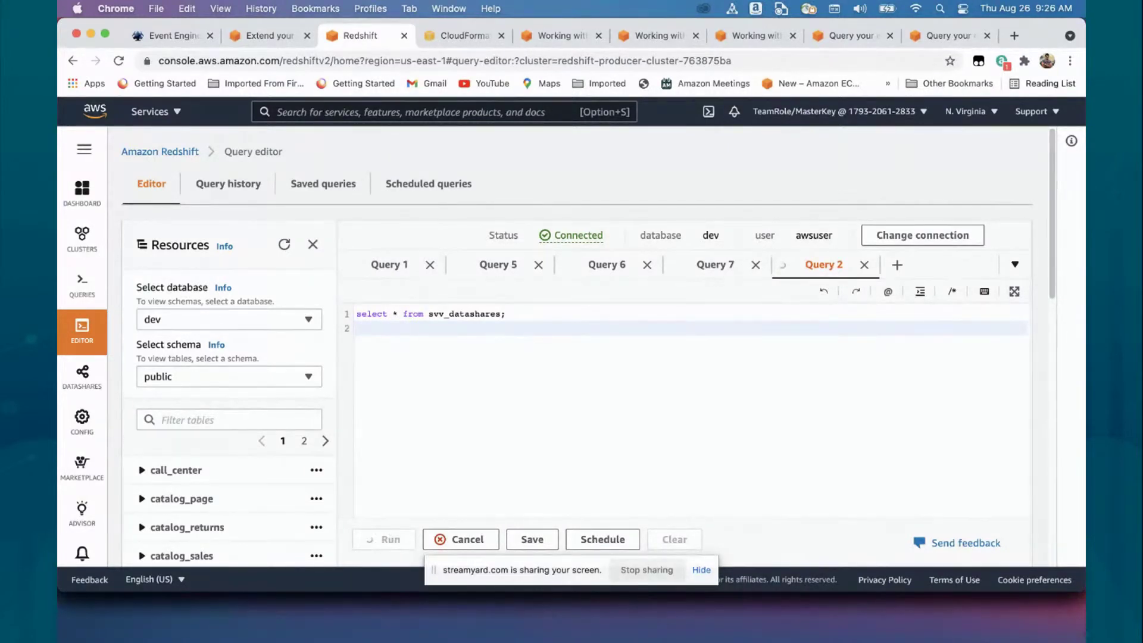
pyautogui.scroll(-6, 730, 433)
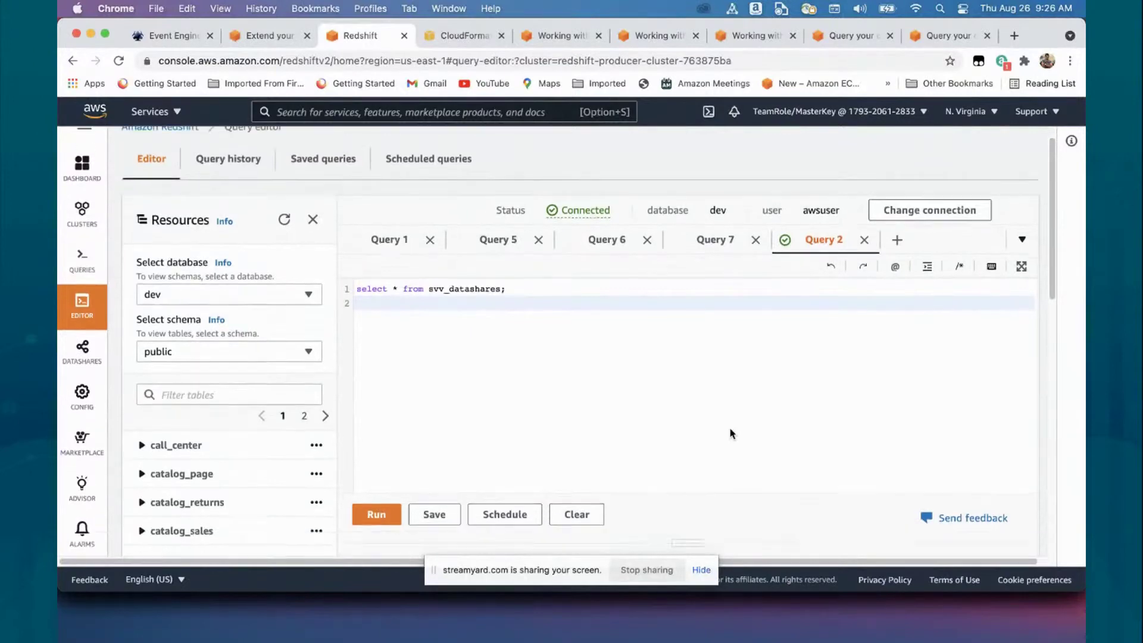
pyautogui.scroll(-1, 732, 433)
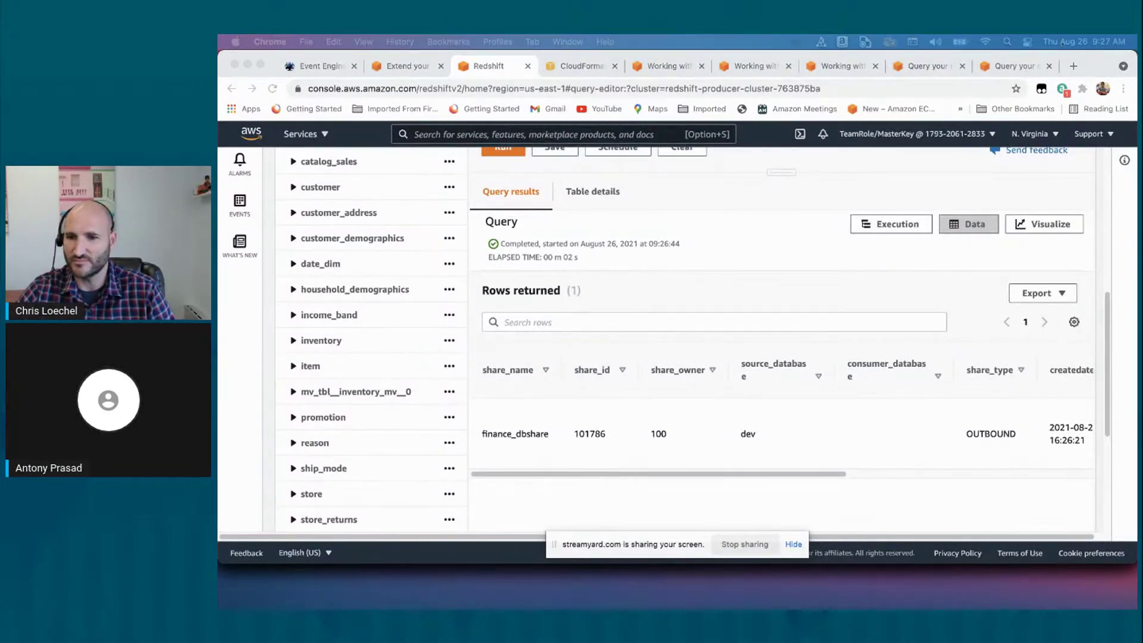
# Open the workshop page eventbox.dev/published/lesson/redshift-workshop-bacon2021/lab3/datasharing02.html in a new browser tab
pyautogui.click(1073, 66)
pyautogui.click(1073, 66)
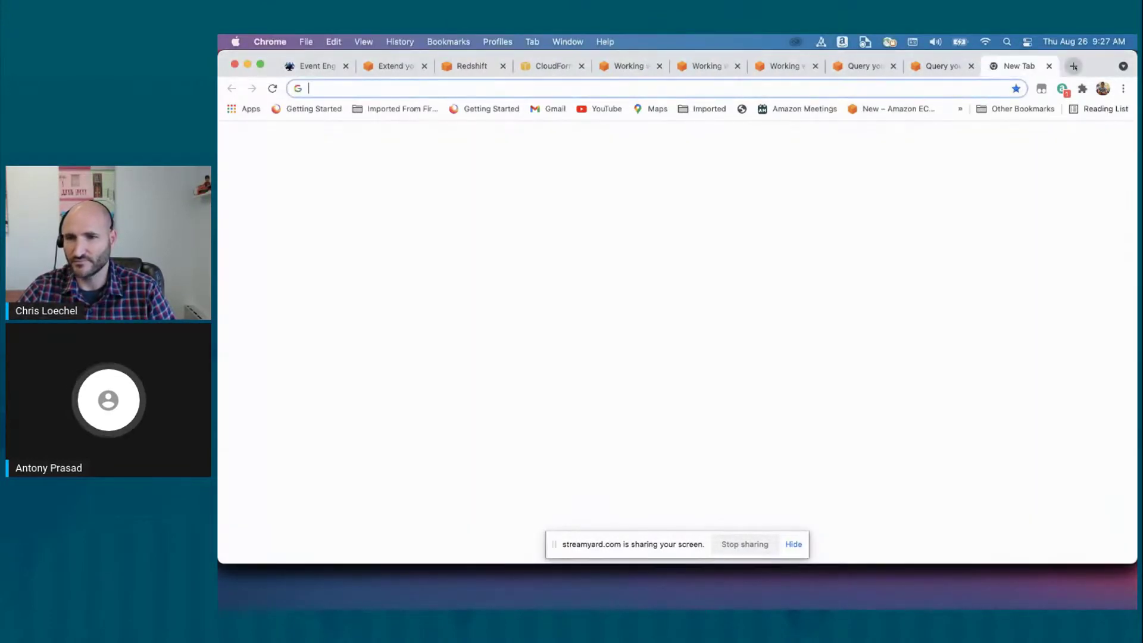
pyautogui.write('https://www.eventbox.dev/published/lesson/redshift-workshop-bacon2021/lab3/datasharing02.html')
pyautogui.press('Return')
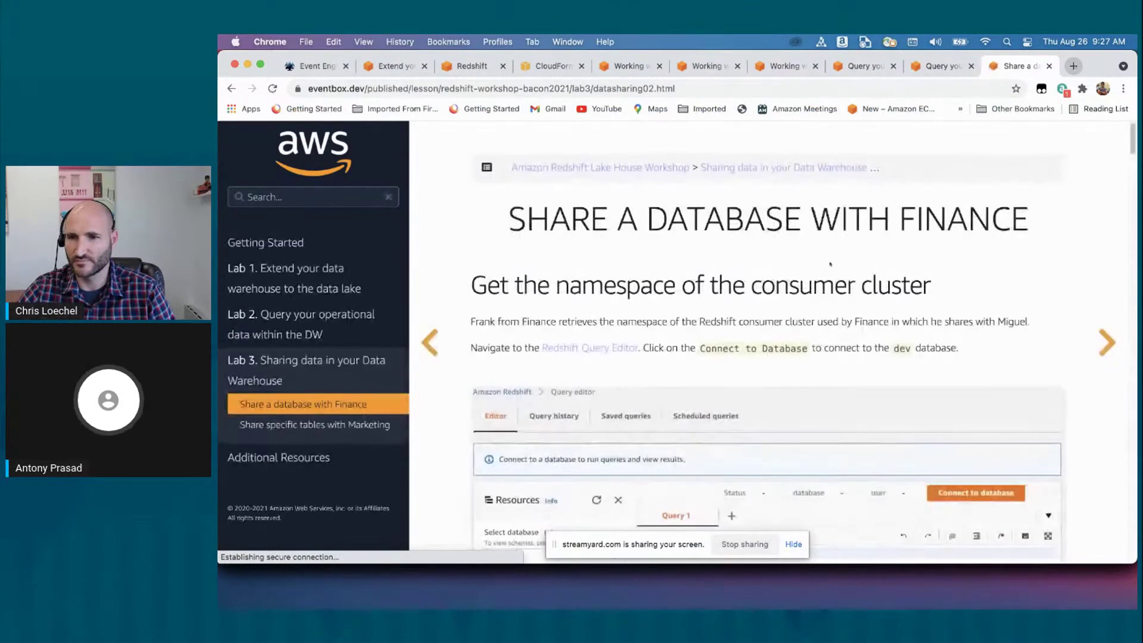
# Examine the lab instructions on capturing the producer namespace, mapping the datashare in the consumer cluster and creating the external schema finance
pyautogui.scroll(-20, 603, 391)
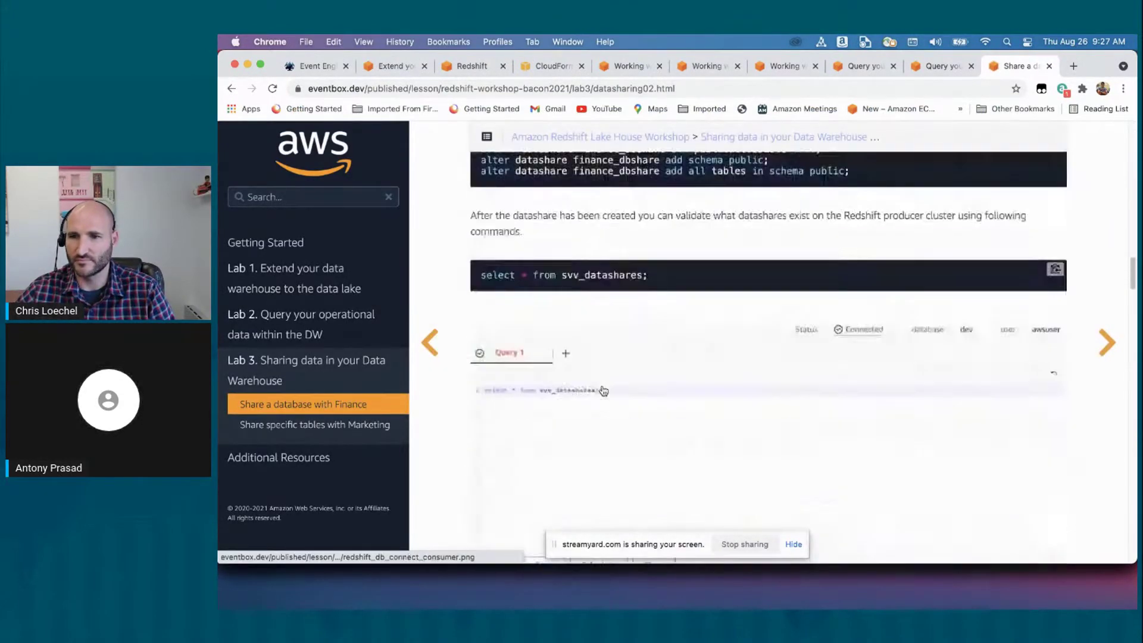
pyautogui.scroll(-10, 603, 390)
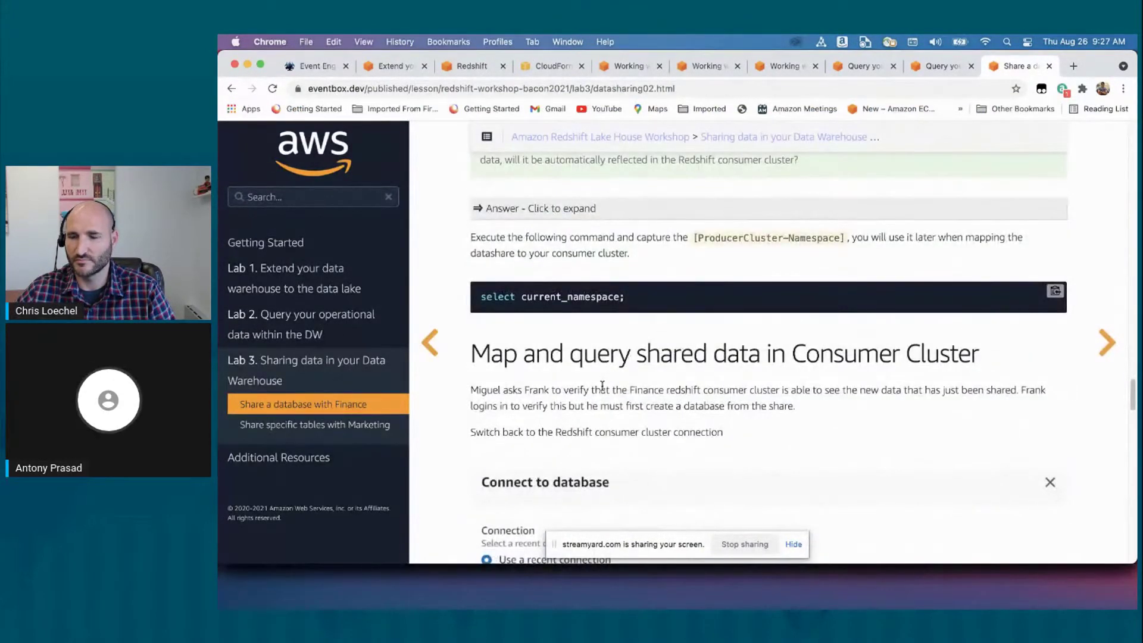
pyautogui.scroll(3, 602, 386)
pyautogui.scroll(-3, 602, 386)
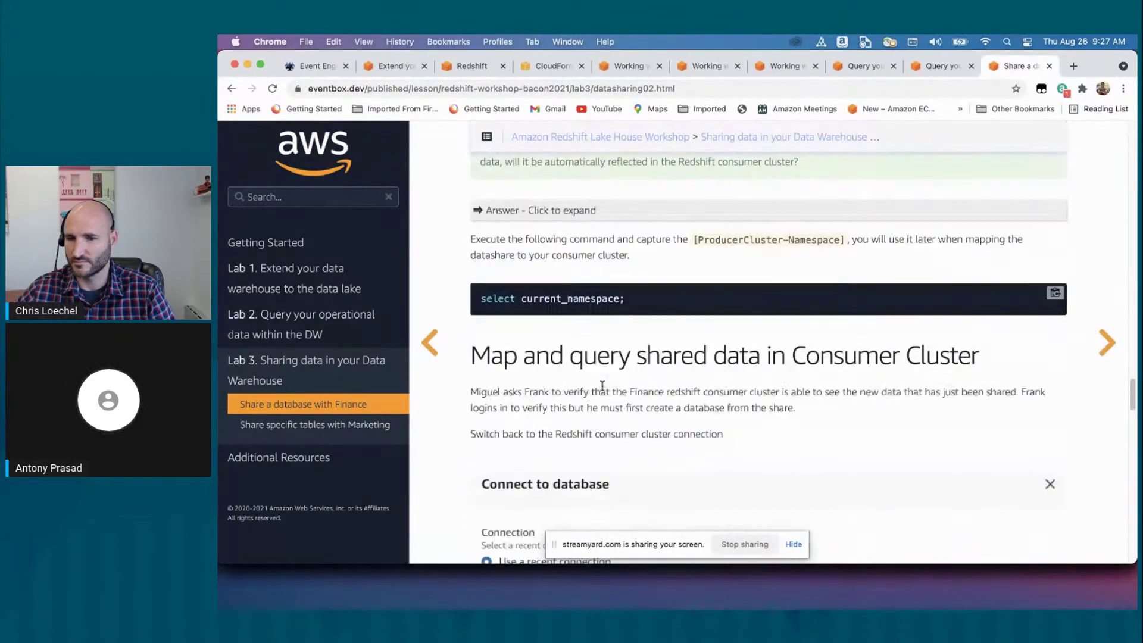
pyautogui.scroll(-2, 602, 386)
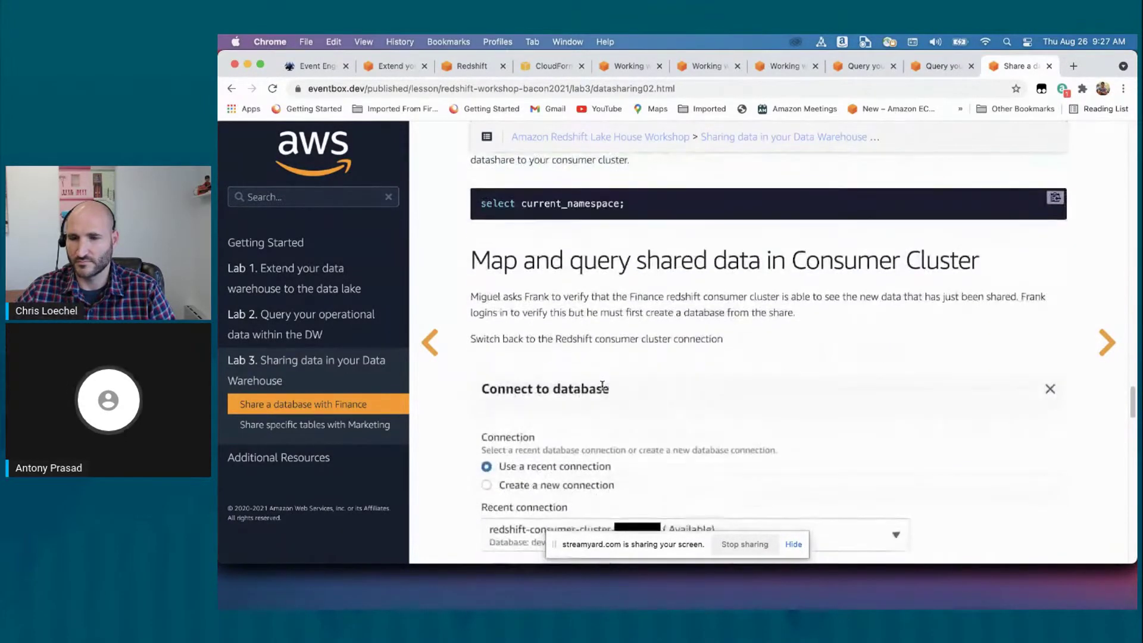
pyautogui.scroll(-2, 603, 391)
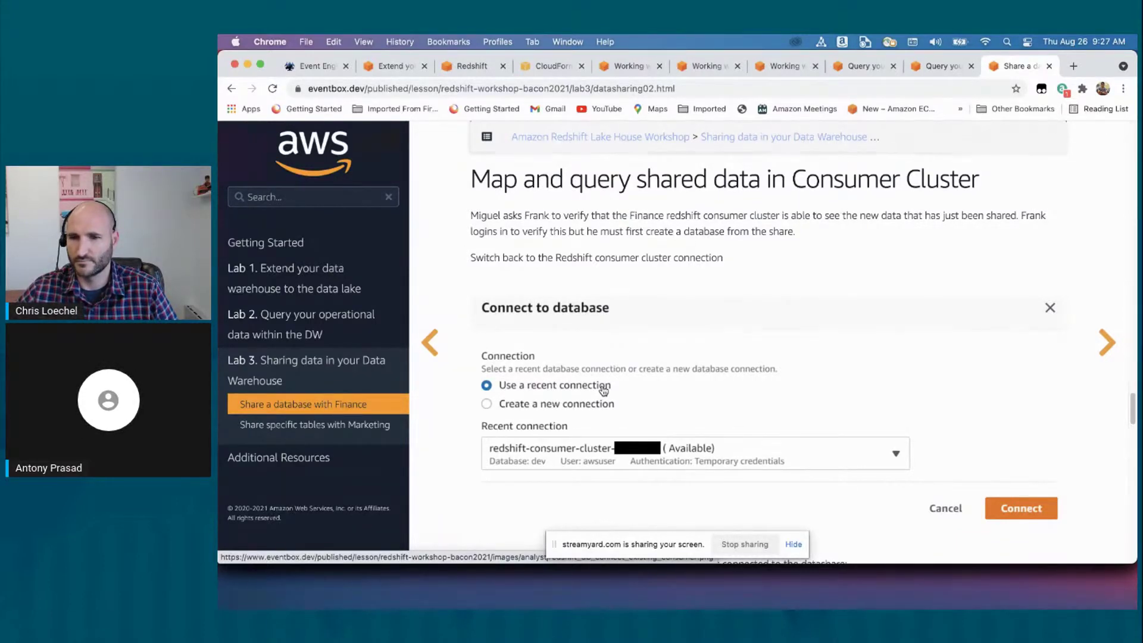
pyautogui.scroll(-20, 603, 390)
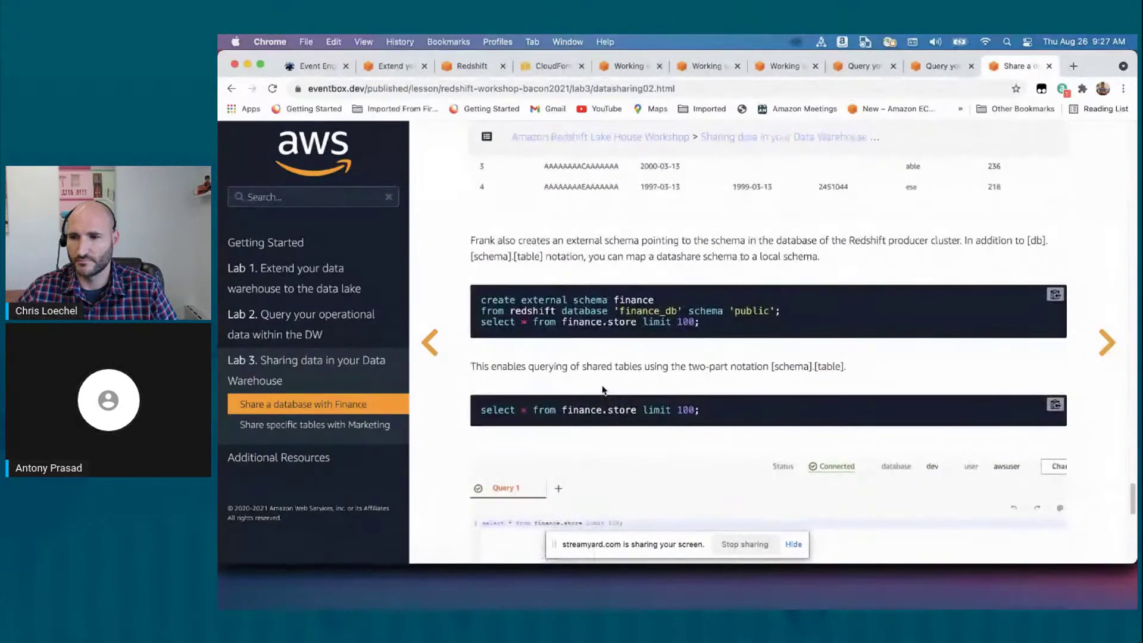
pyautogui.scroll(-8, 603, 390)
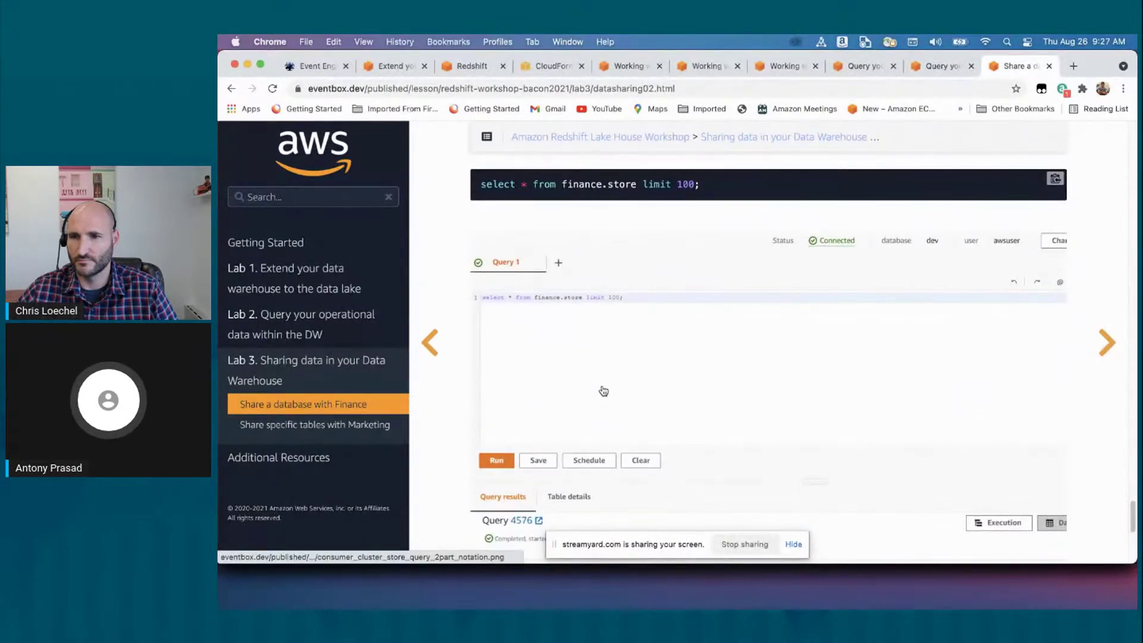
pyautogui.scroll(-3, 603, 390)
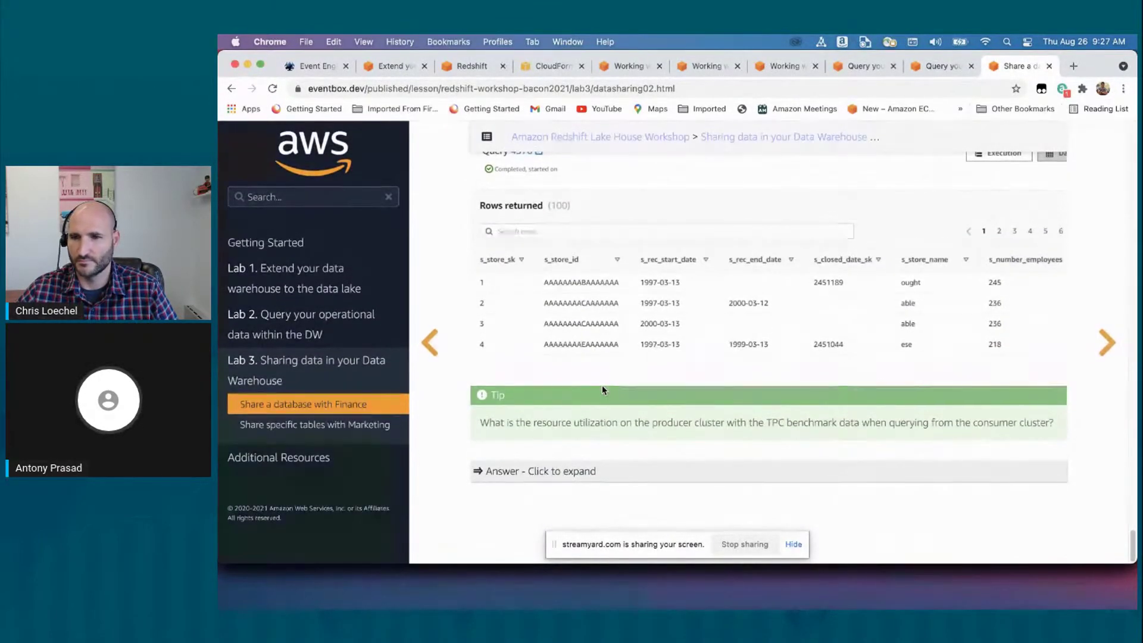
pyautogui.scroll(3, 602, 390)
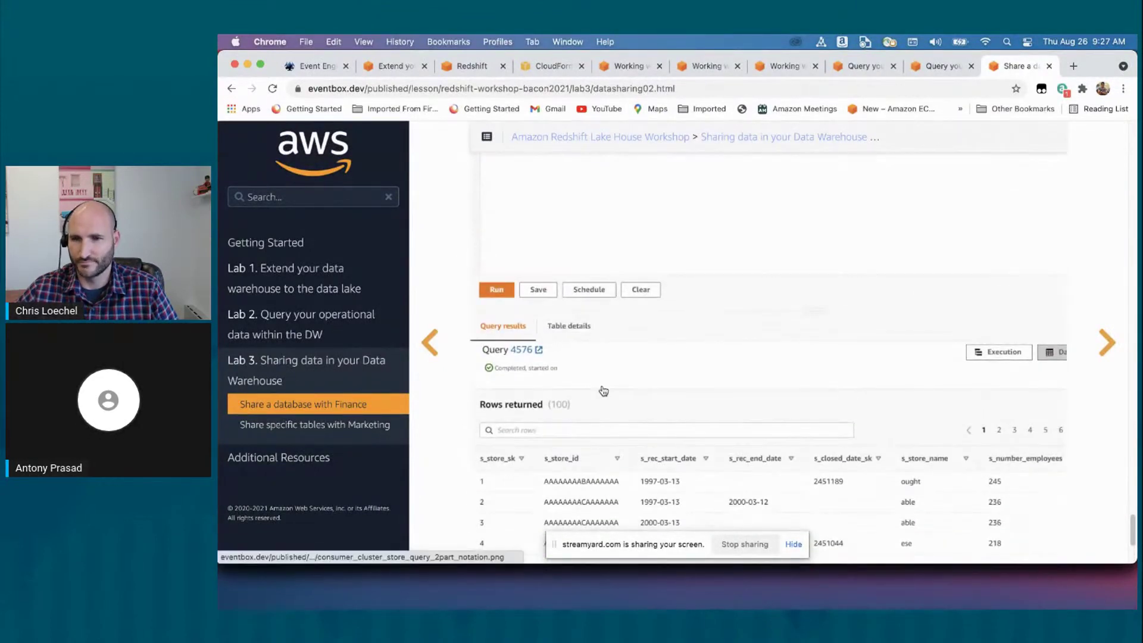
pyautogui.scroll(-1, 603, 390)
pyautogui.scroll(1, 603, 390)
pyautogui.scroll(-5, 603, 387)
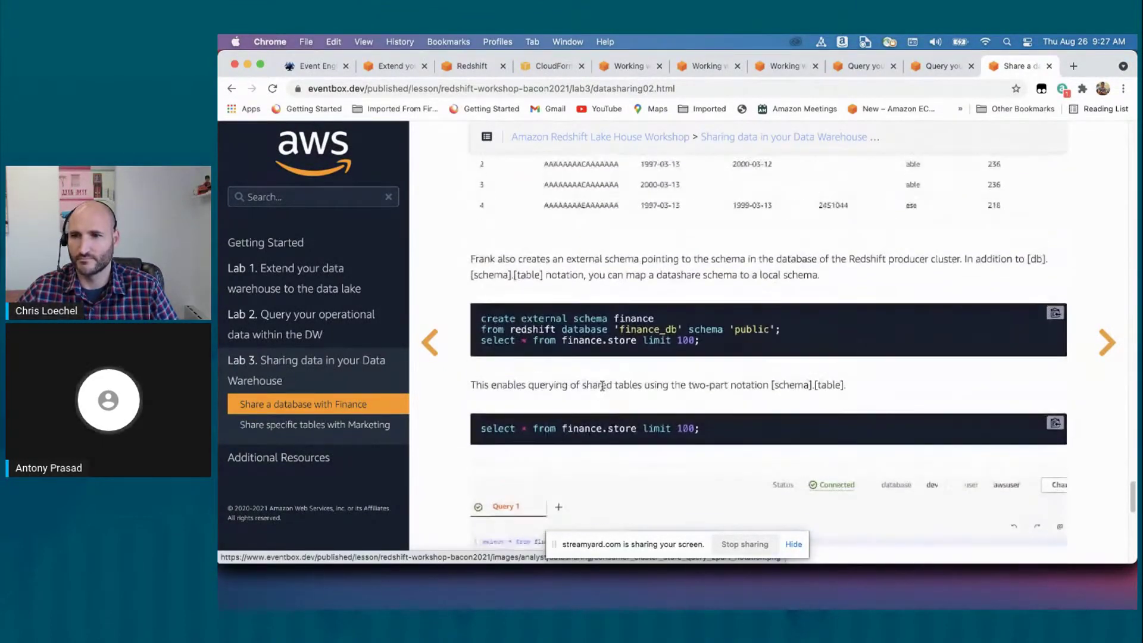
pyautogui.scroll(2, 603, 386)
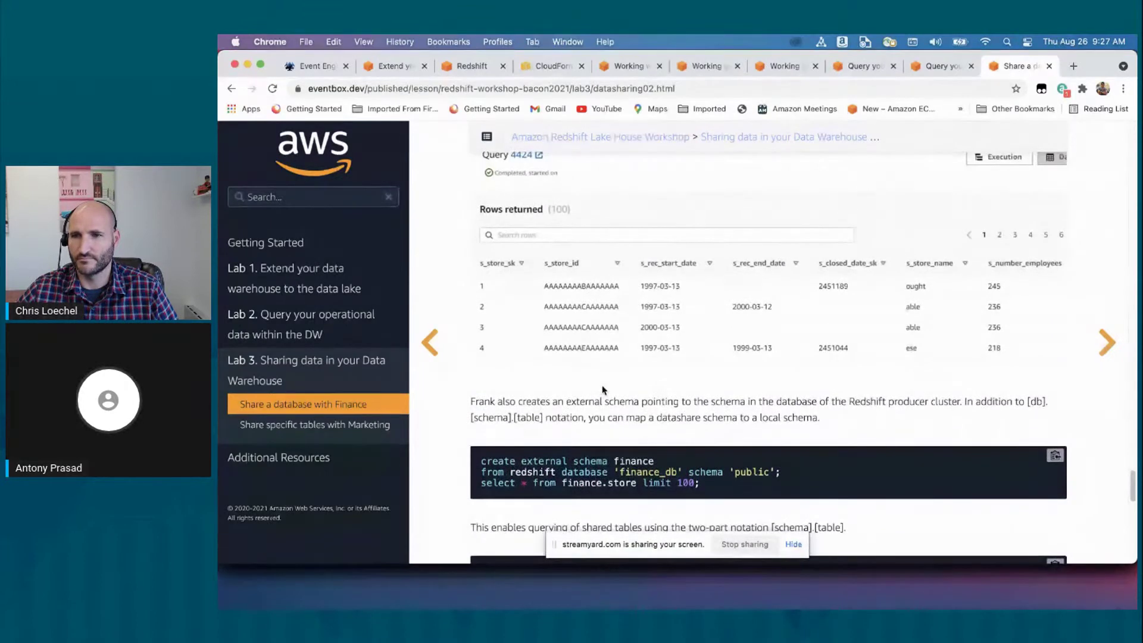